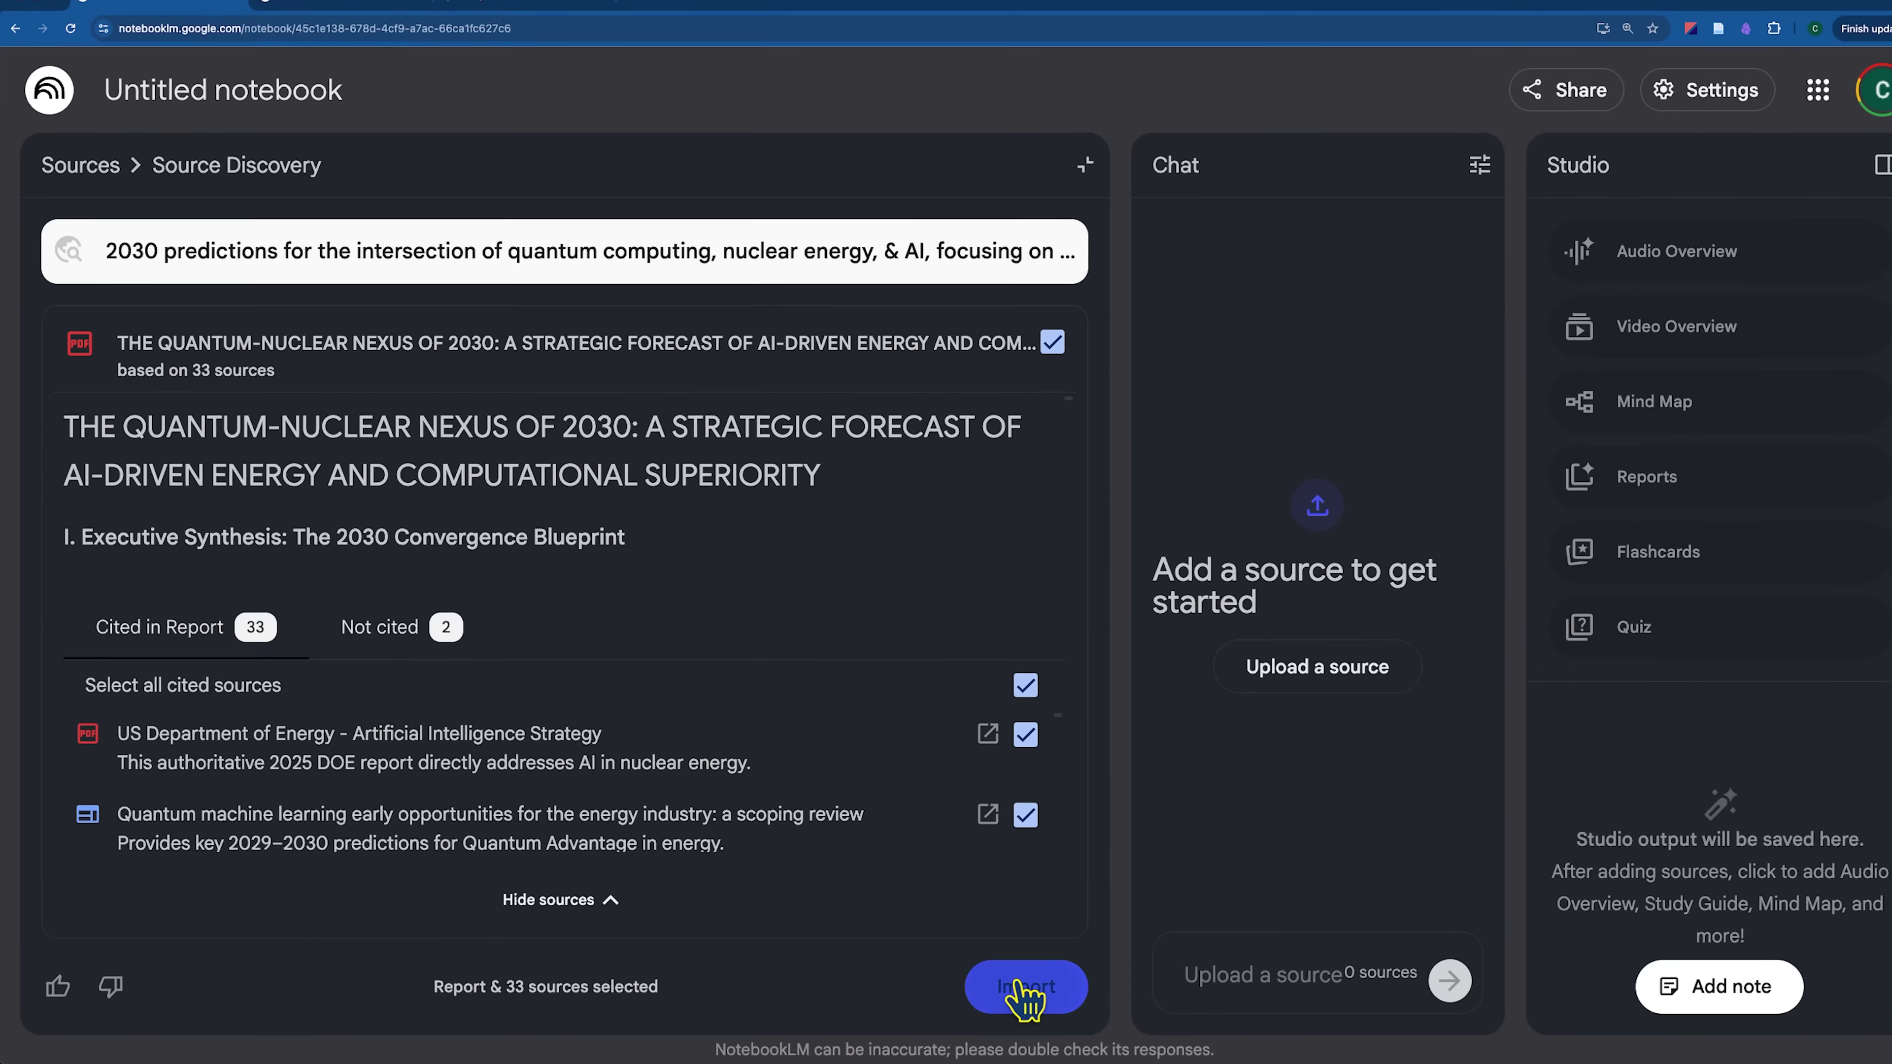
# Import the Deep Research report with all cited sources selected, then expand the mind map's topic branches
pyautogui.click(1118, 983)
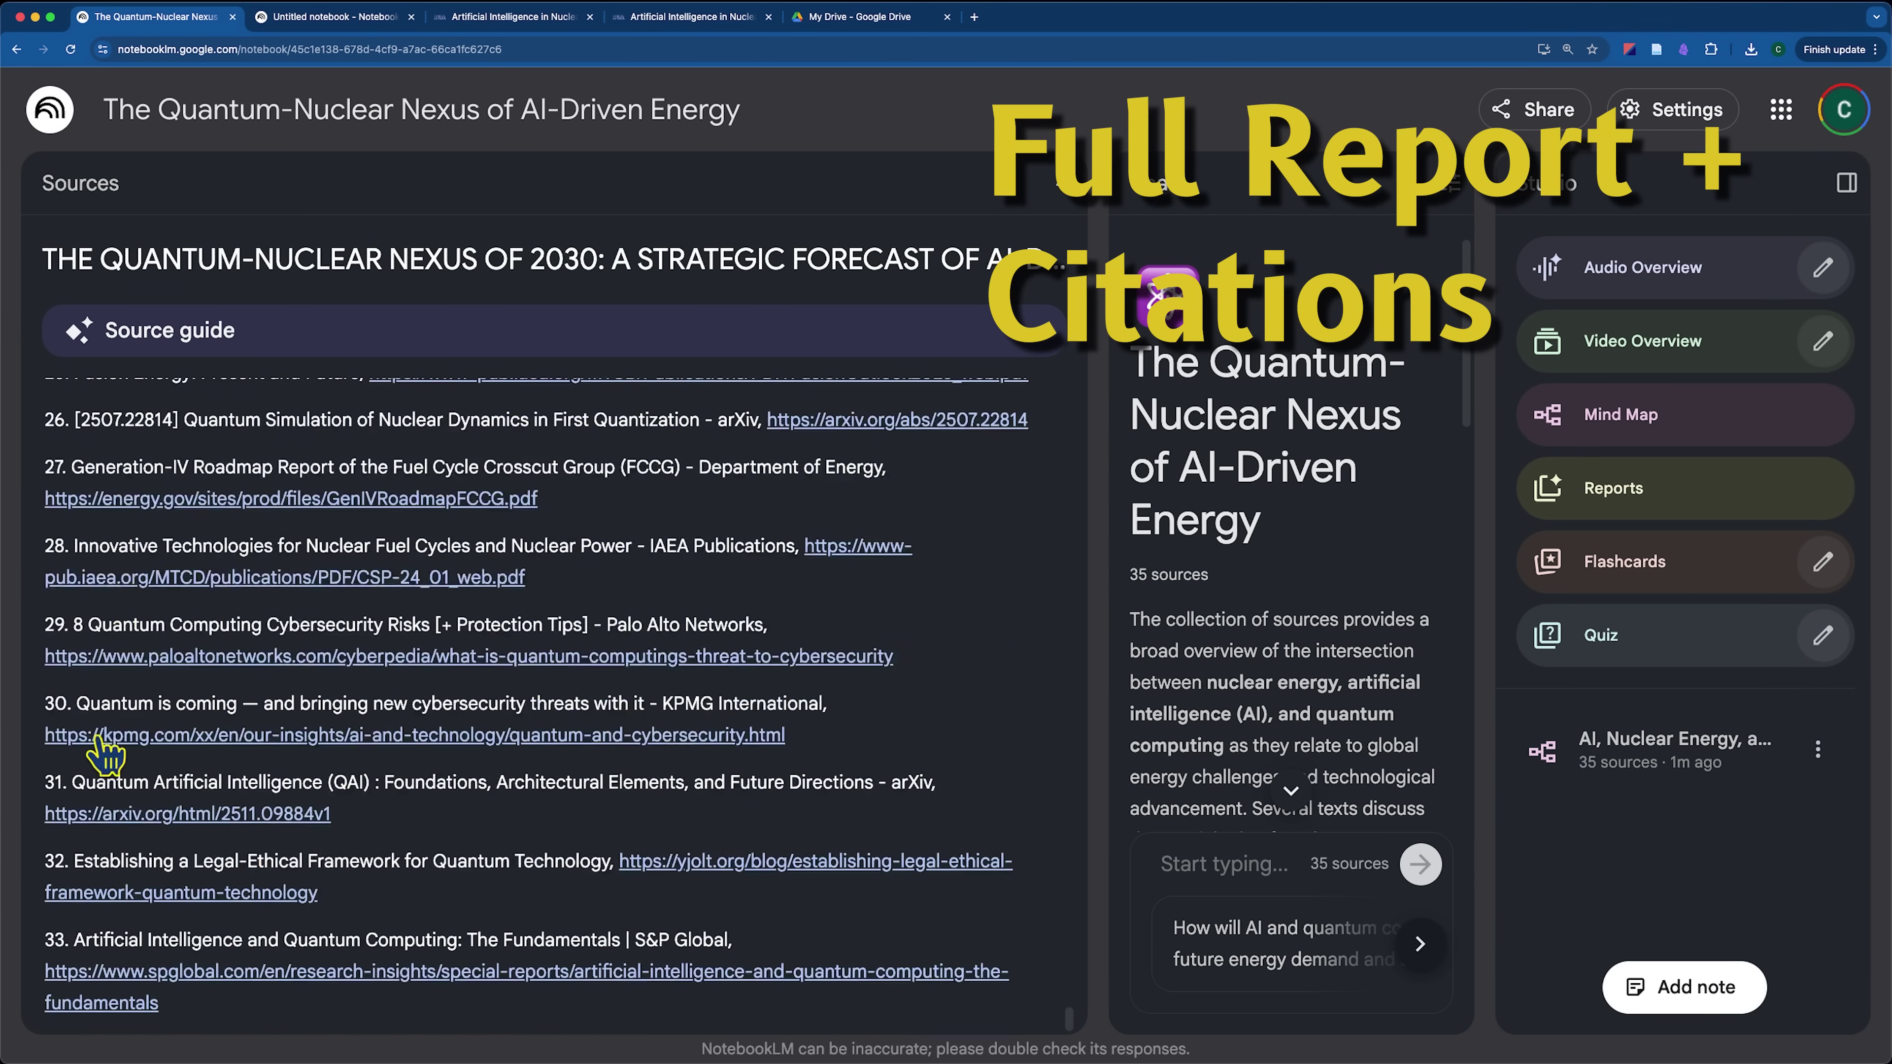
pyautogui.scroll(1, 91, 771)
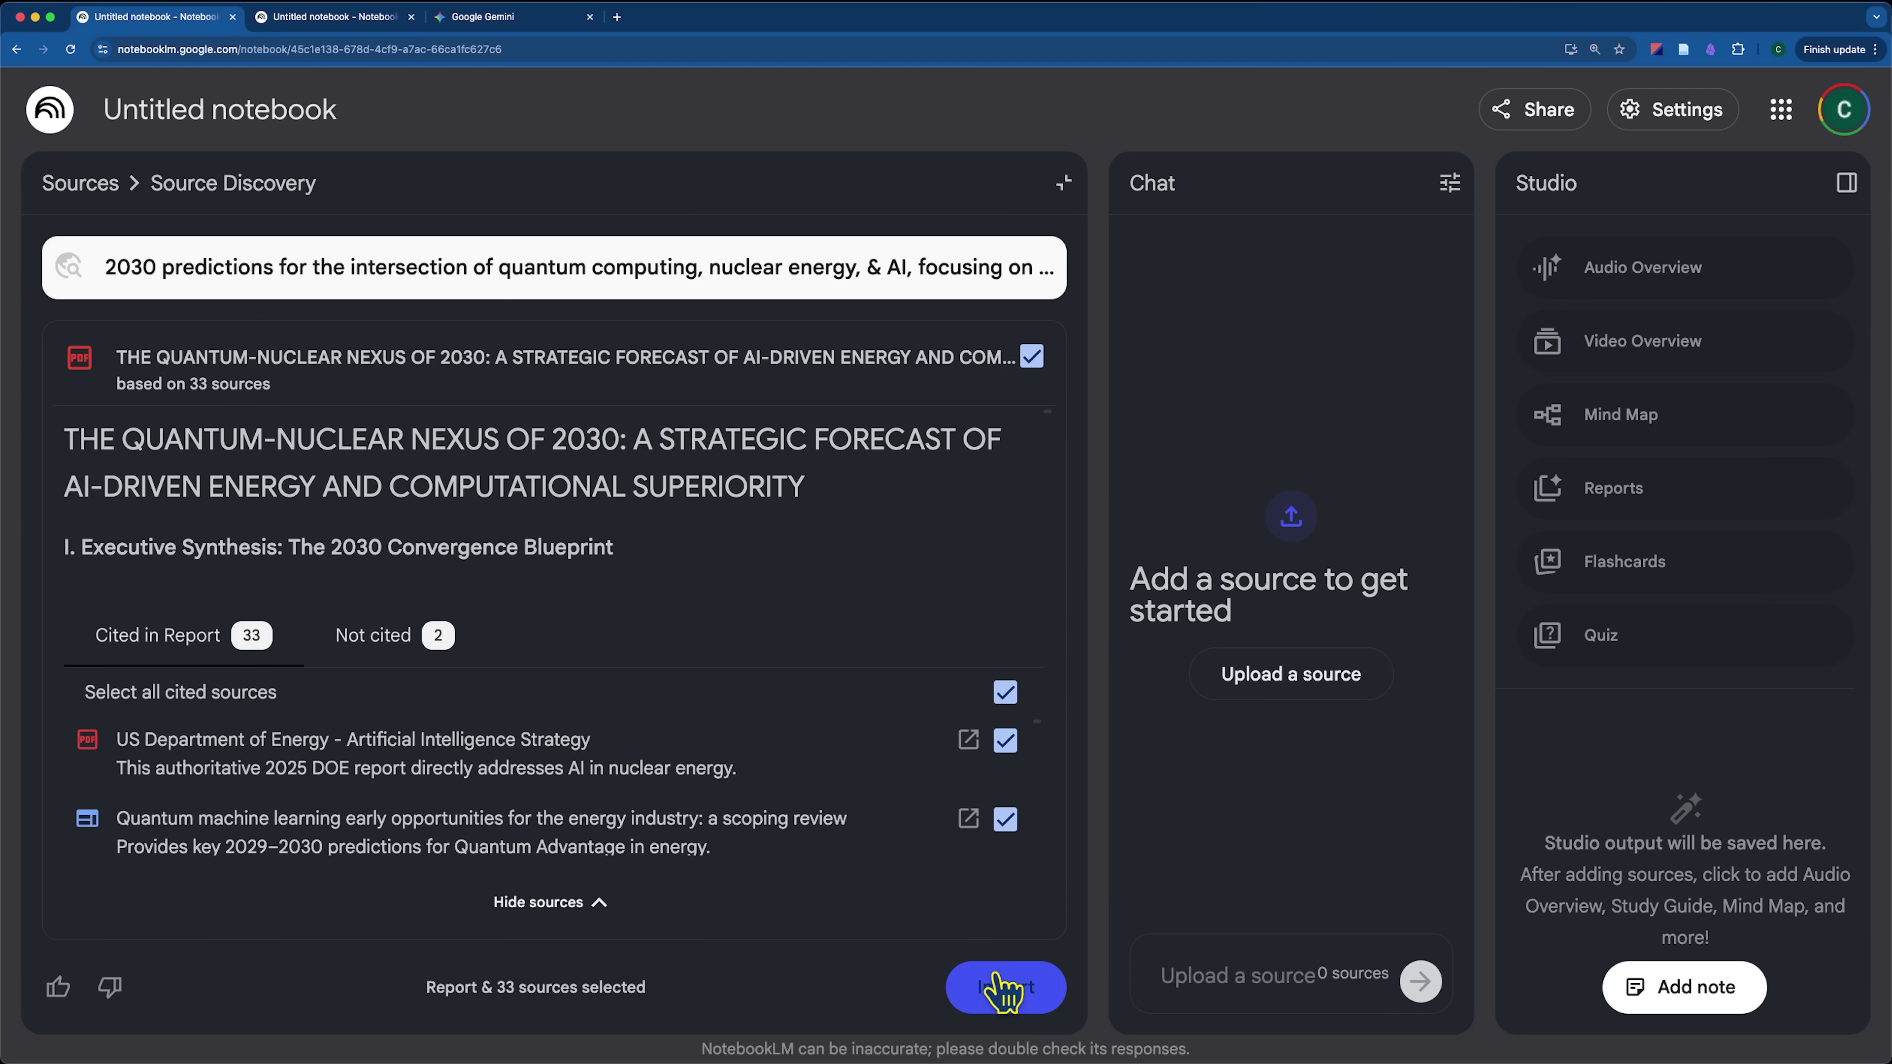
pyautogui.click(1001, 987)
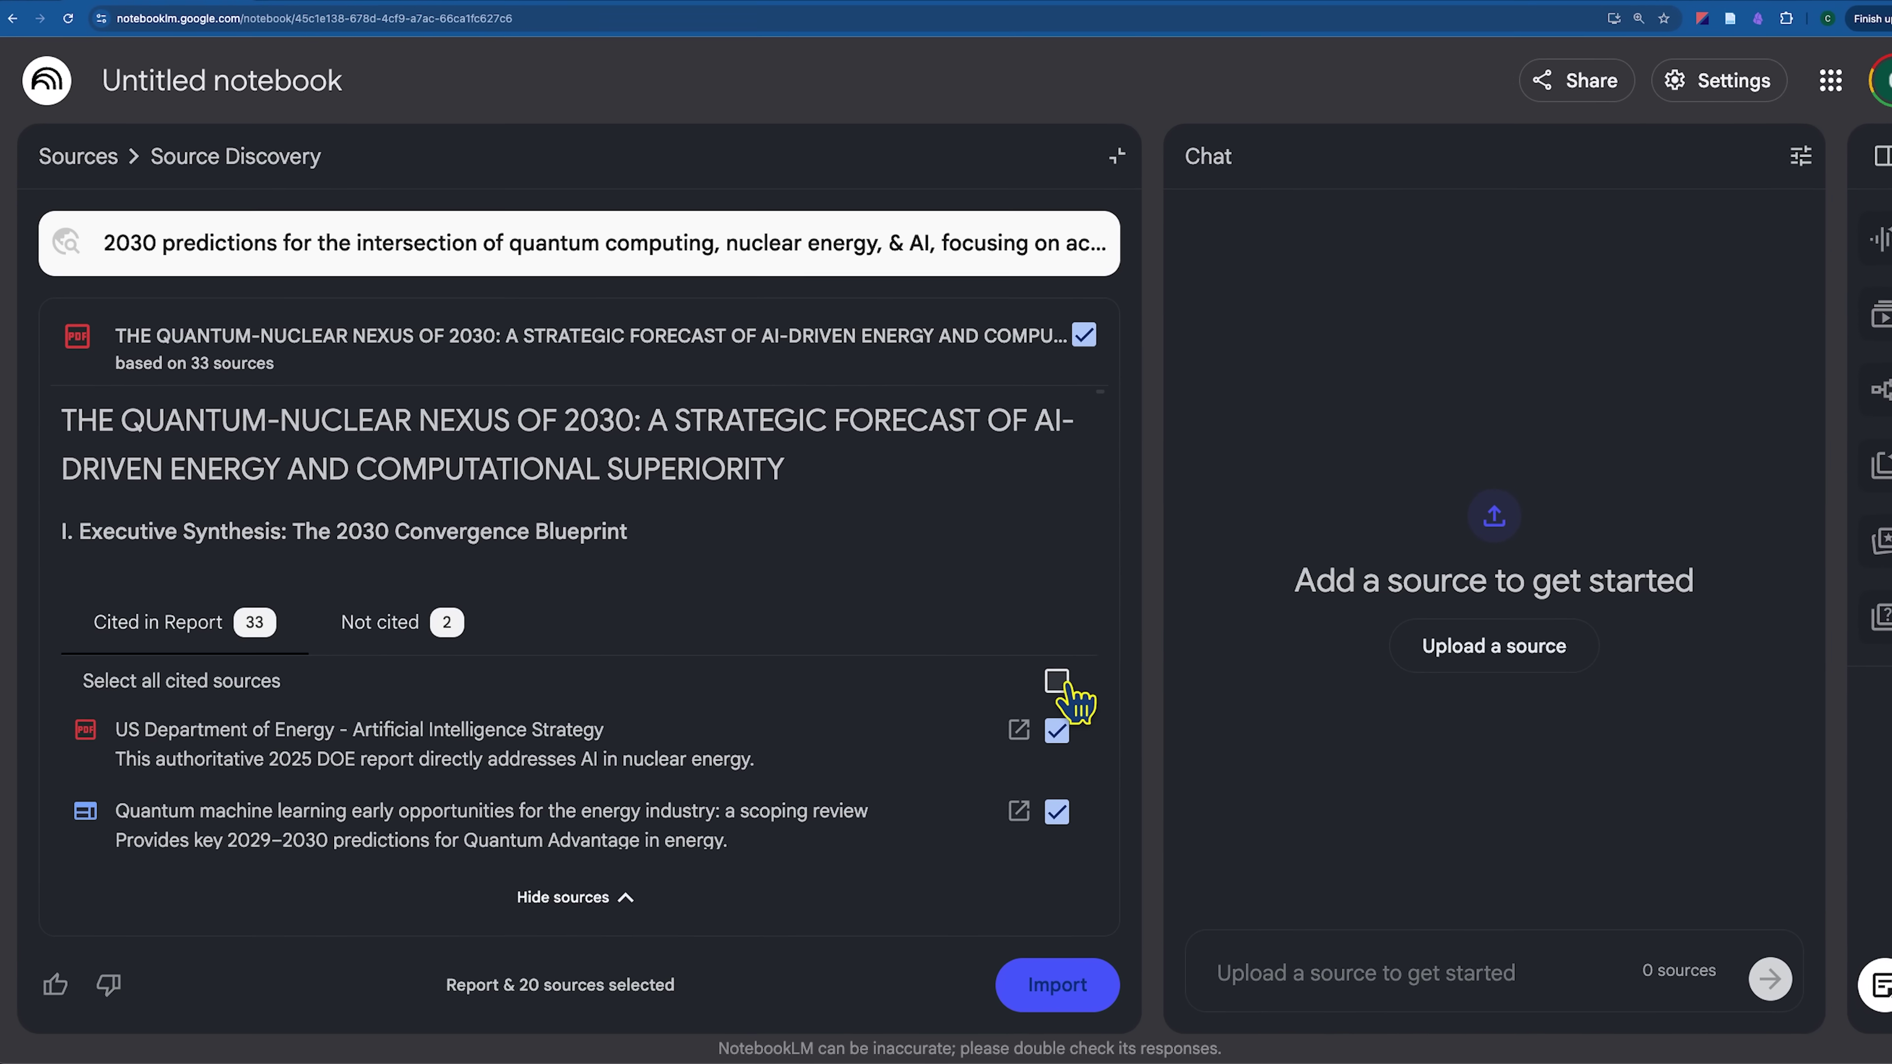
pyautogui.click(1045, 685)
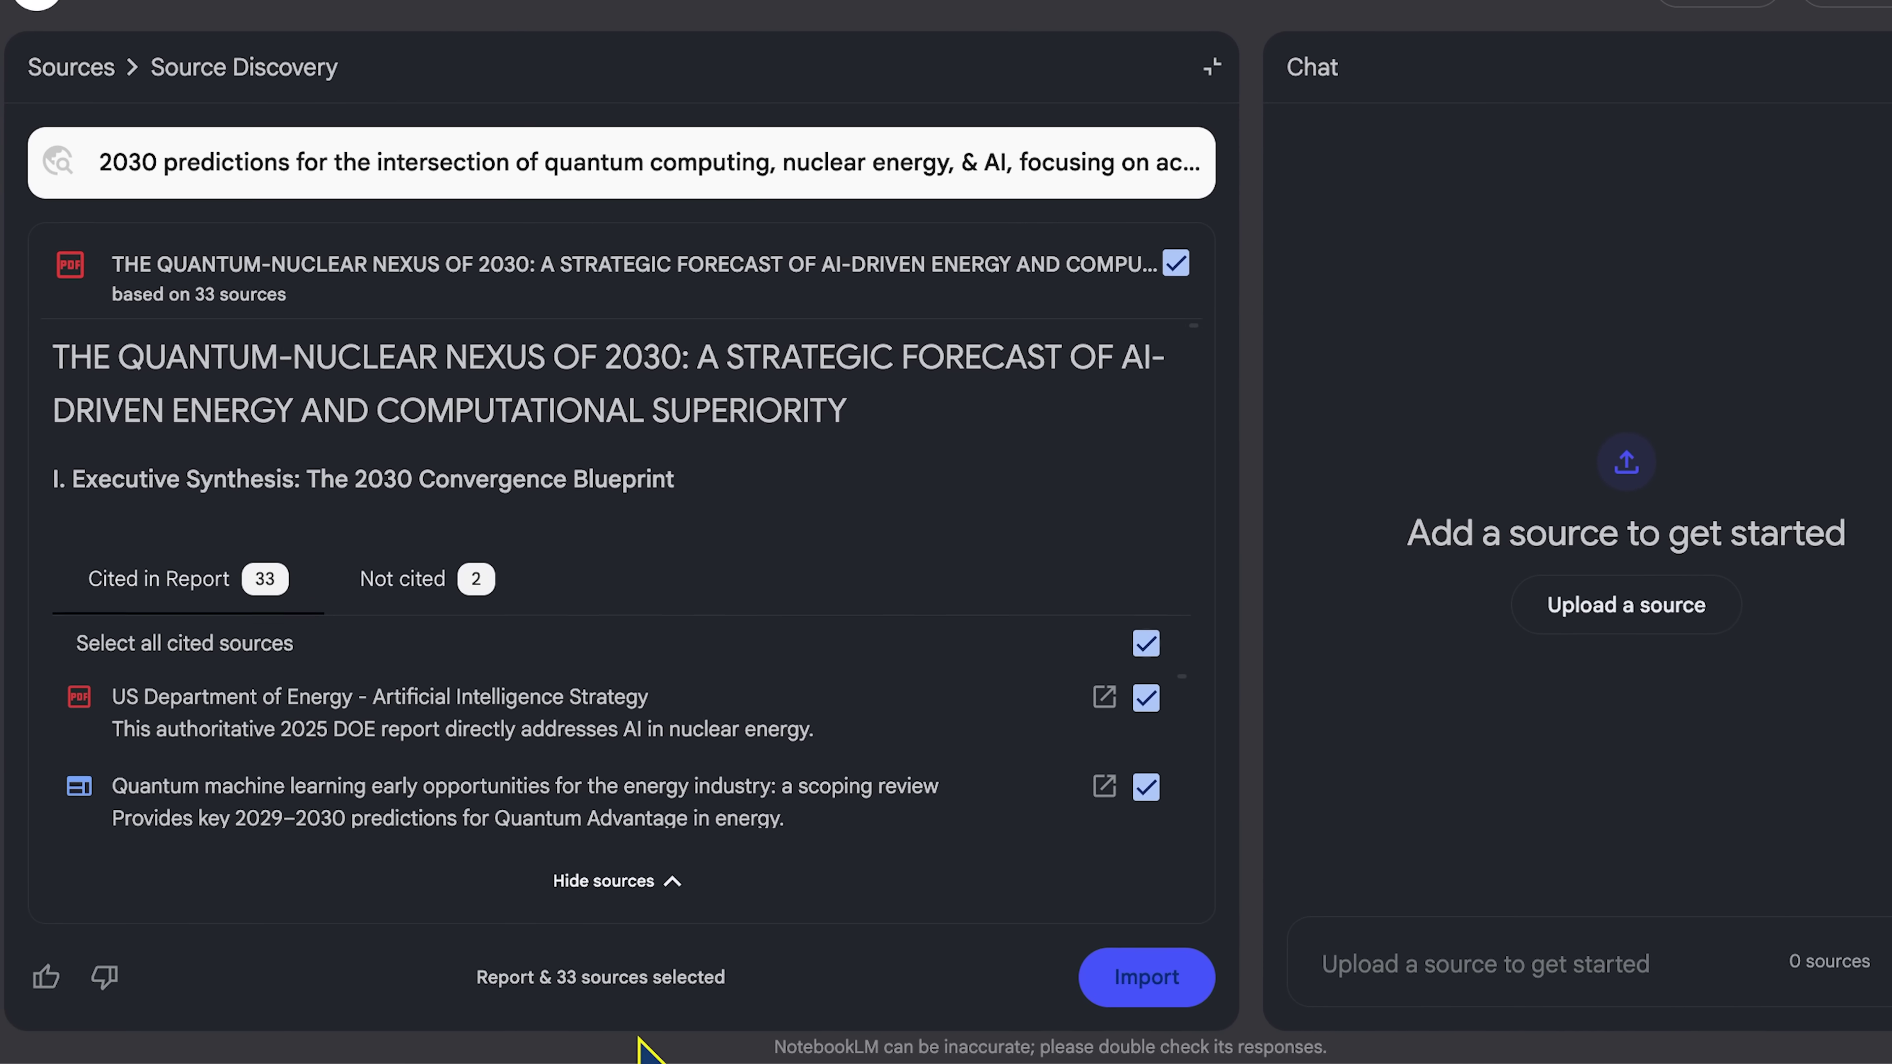
pyautogui.moveTo(471, 978); pyautogui.dragTo(727, 976)
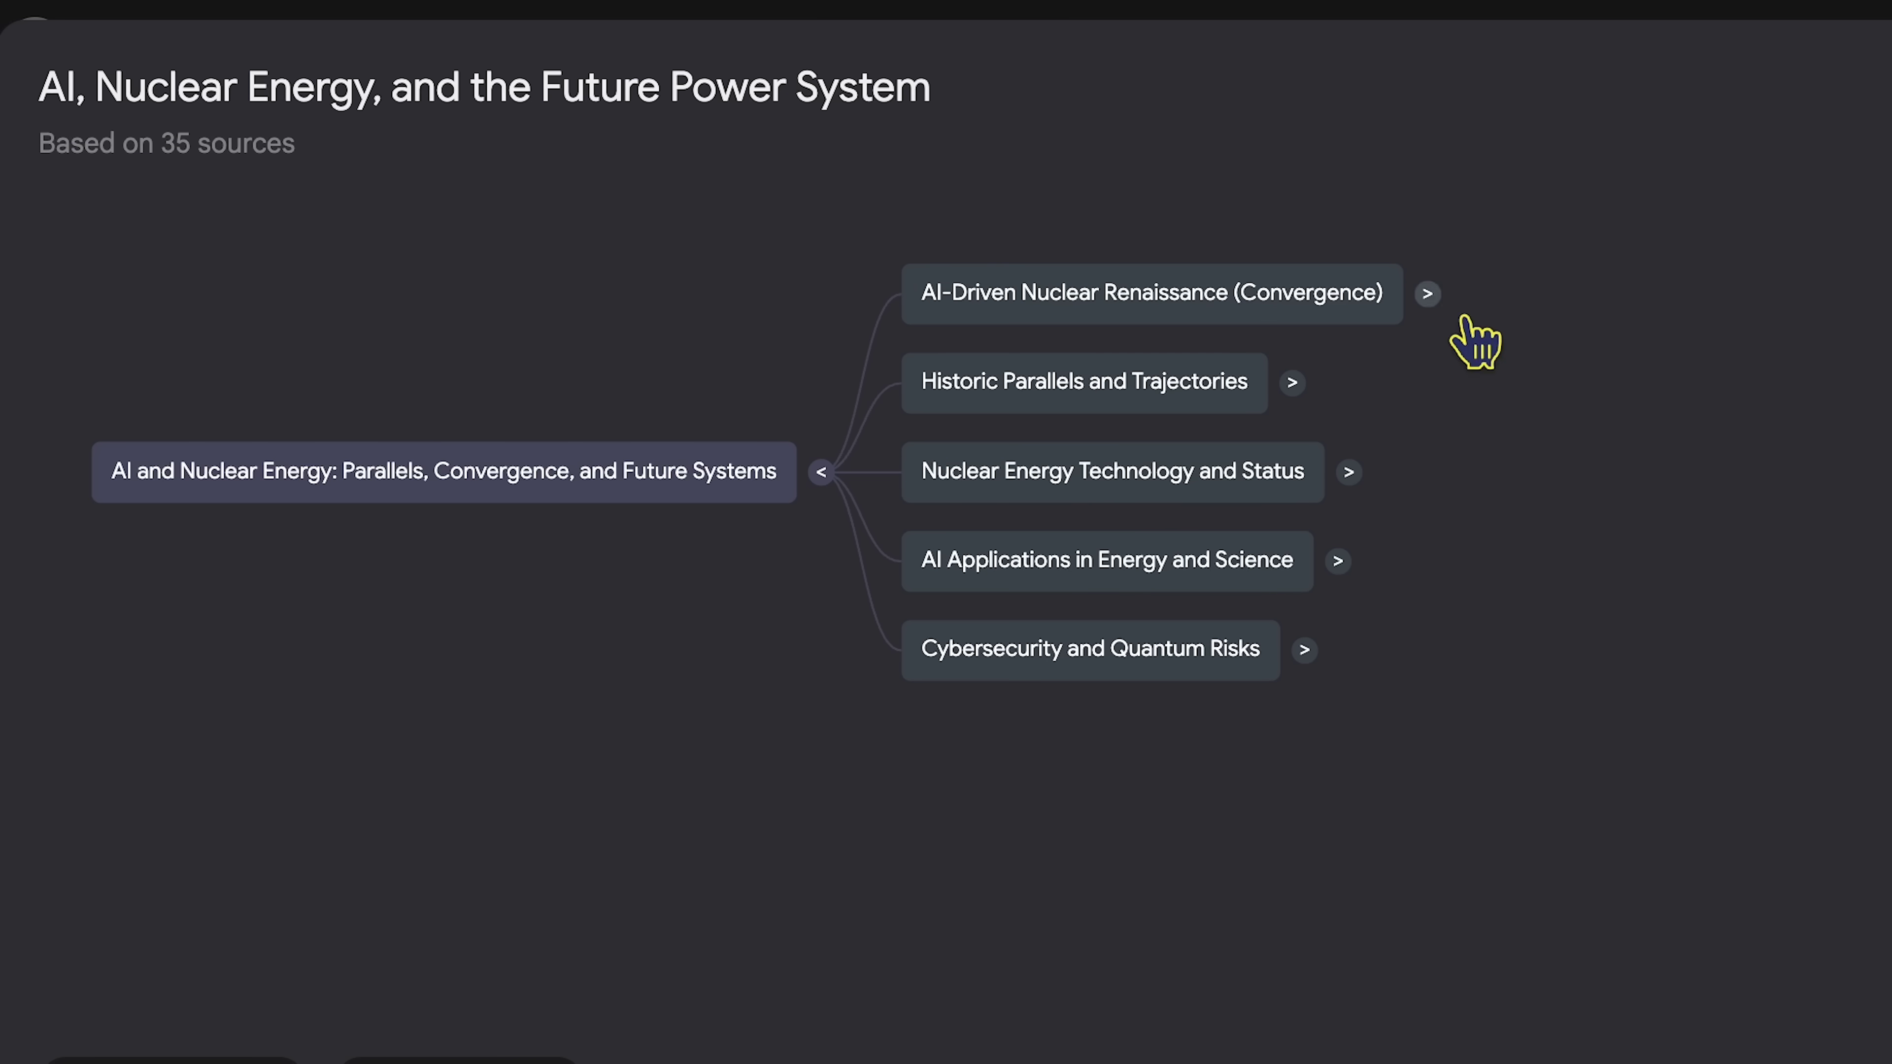
pyautogui.click(1427, 293)
pyautogui.click(1326, 771)
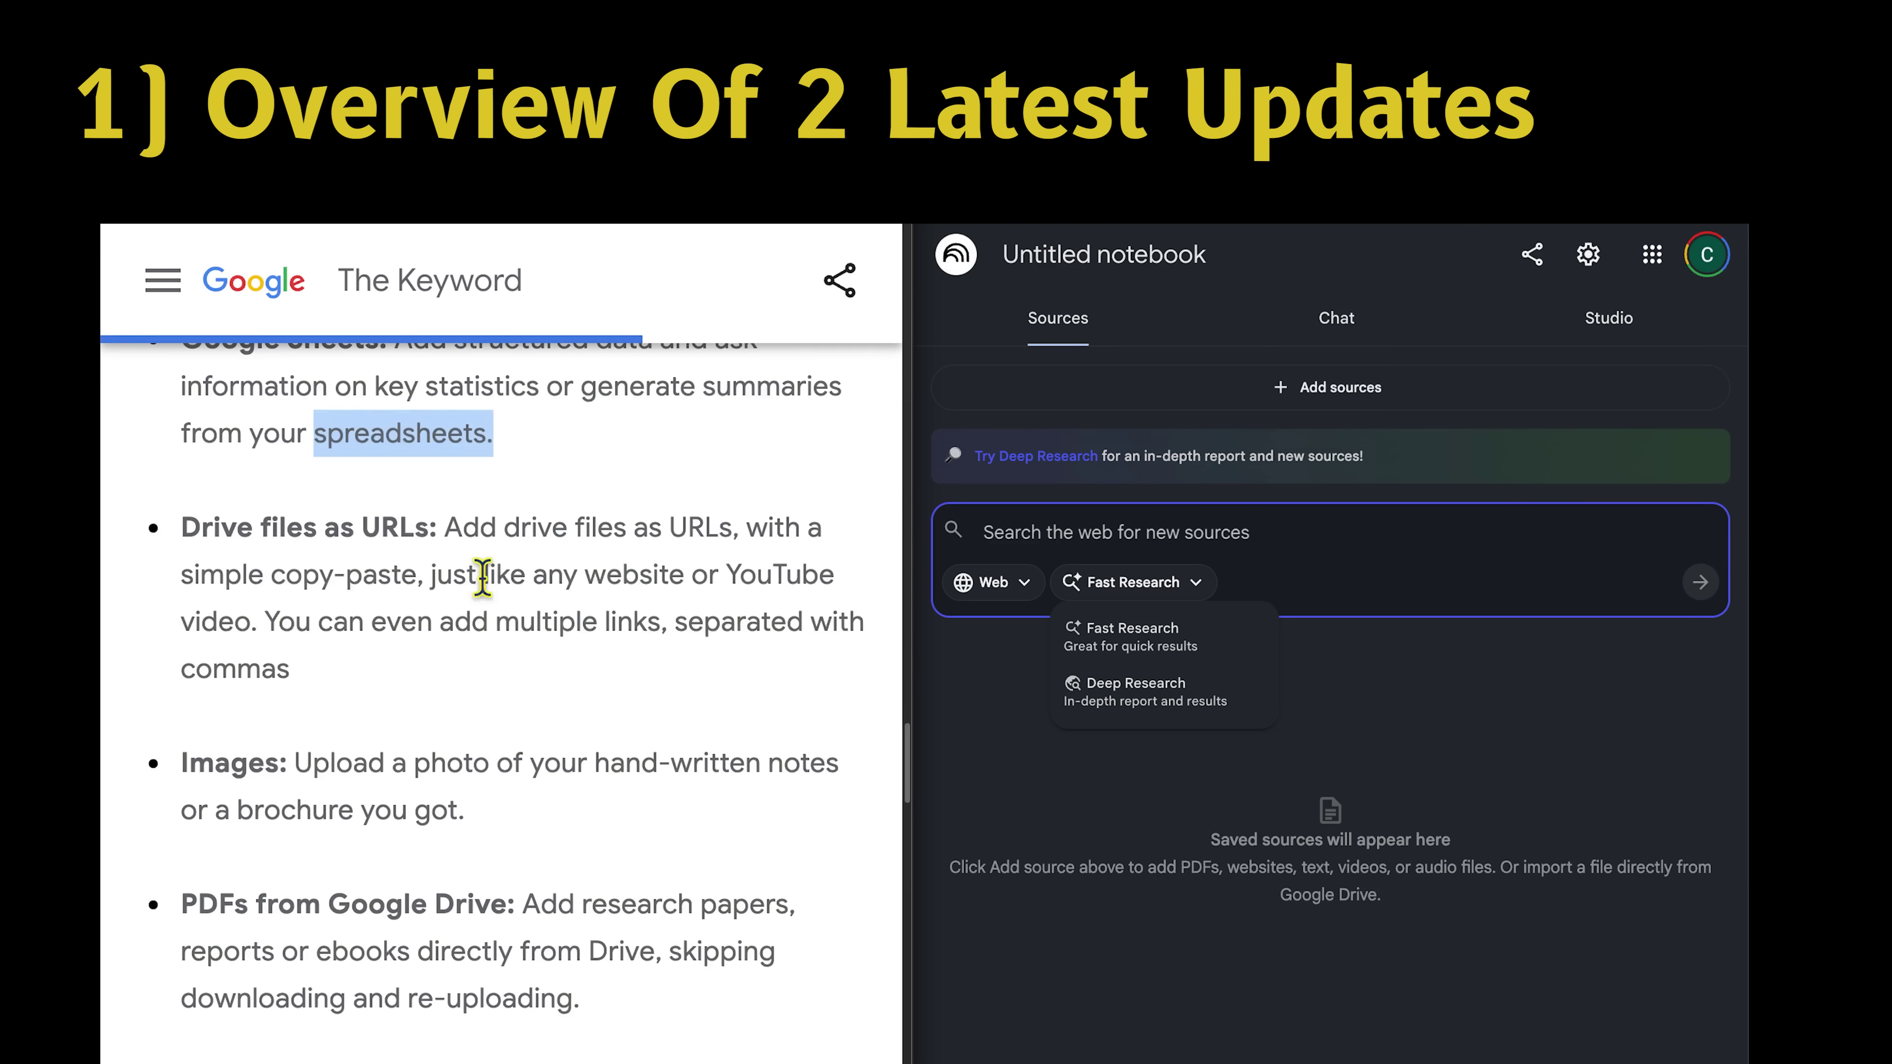
pyautogui.scroll(-1, 483, 578)
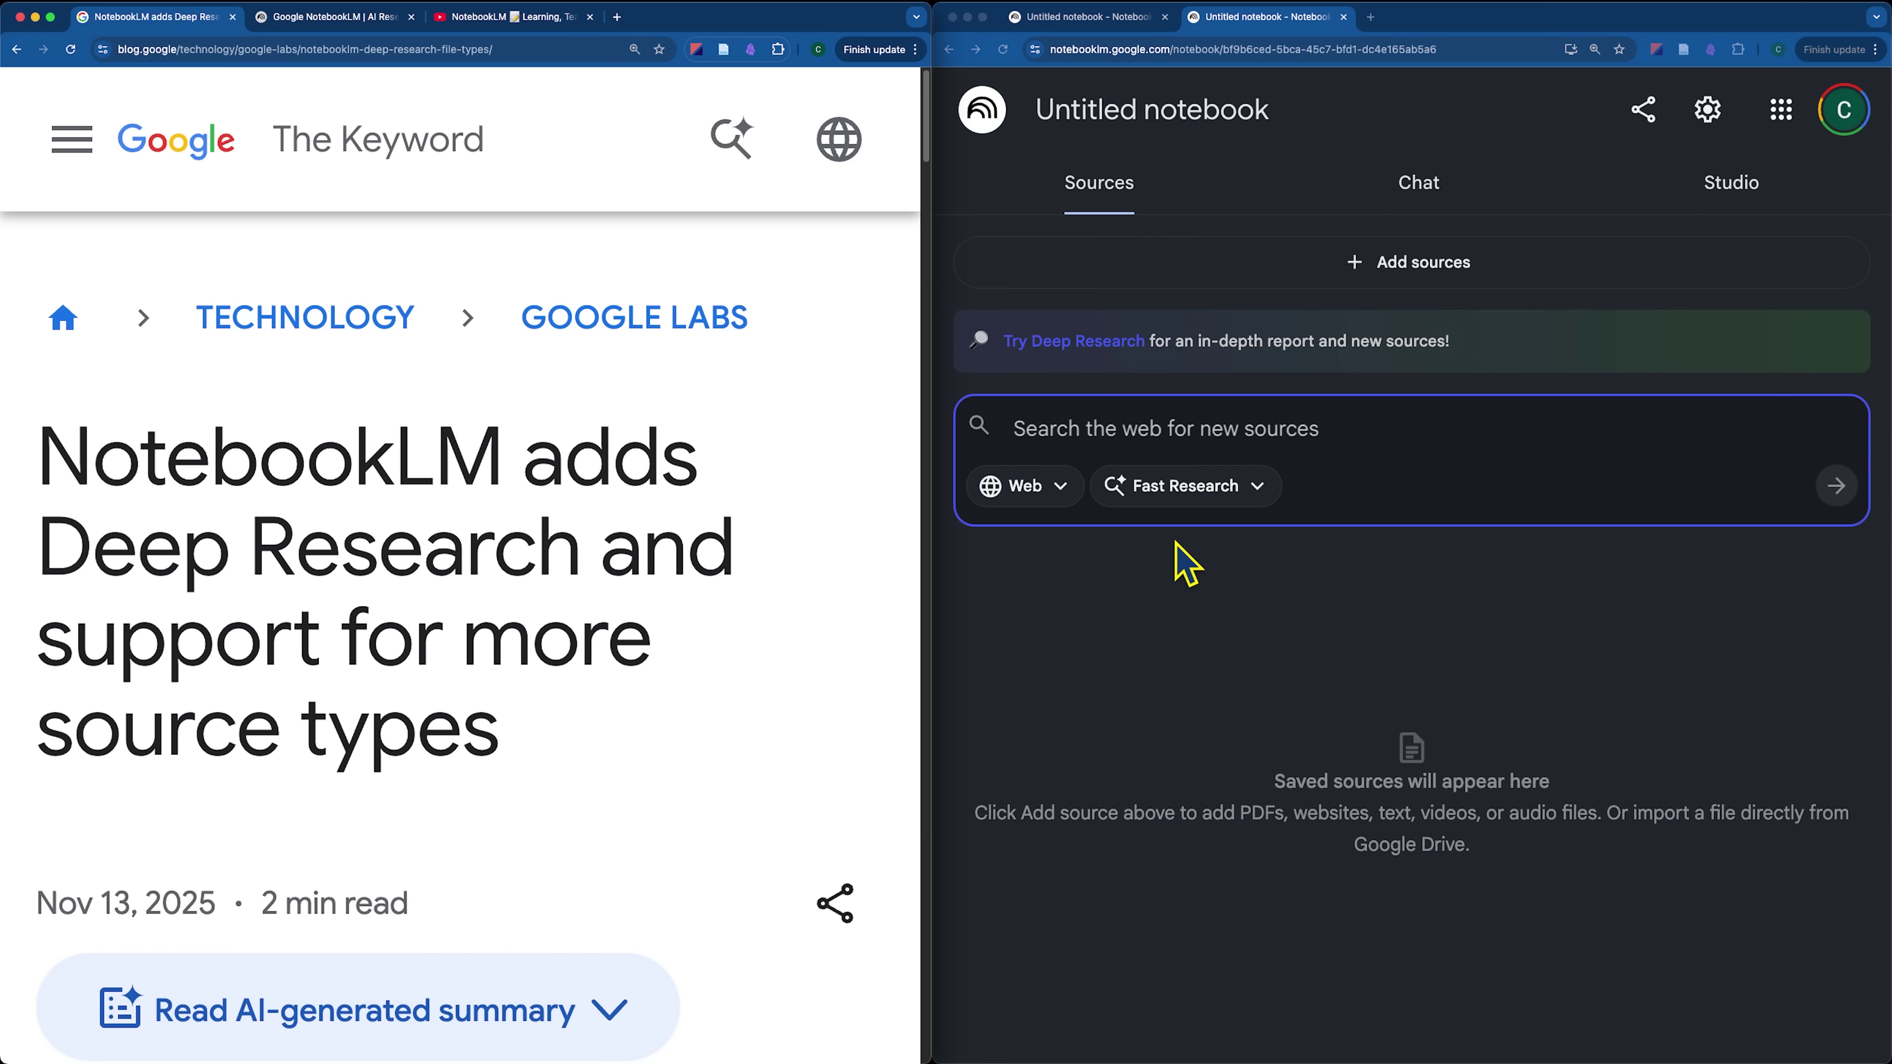
# Highlight 'Deep Research' and new source types in the article headline, and show the research modes
pyautogui.moveTo(59, 551); pyautogui.dragTo(642, 551)
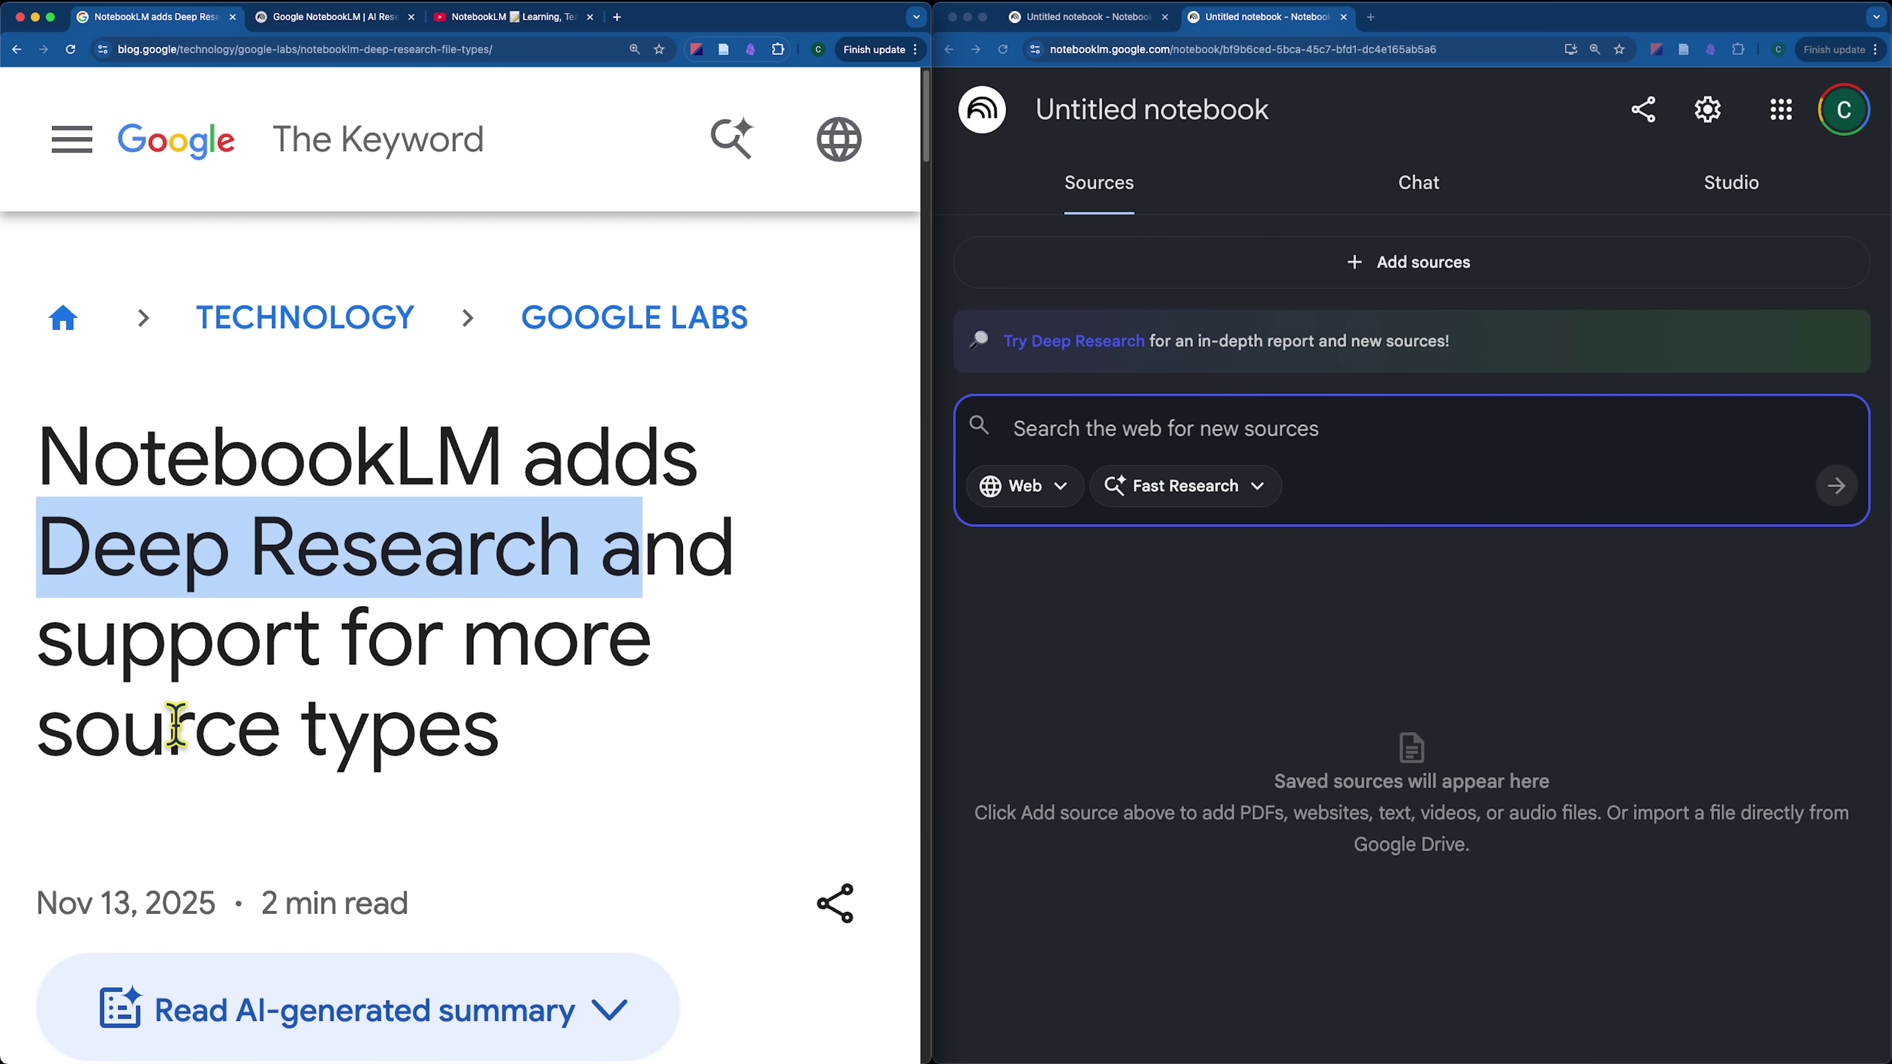
pyautogui.moveTo(59, 632); pyautogui.dragTo(528, 749)
pyautogui.click(1185, 485)
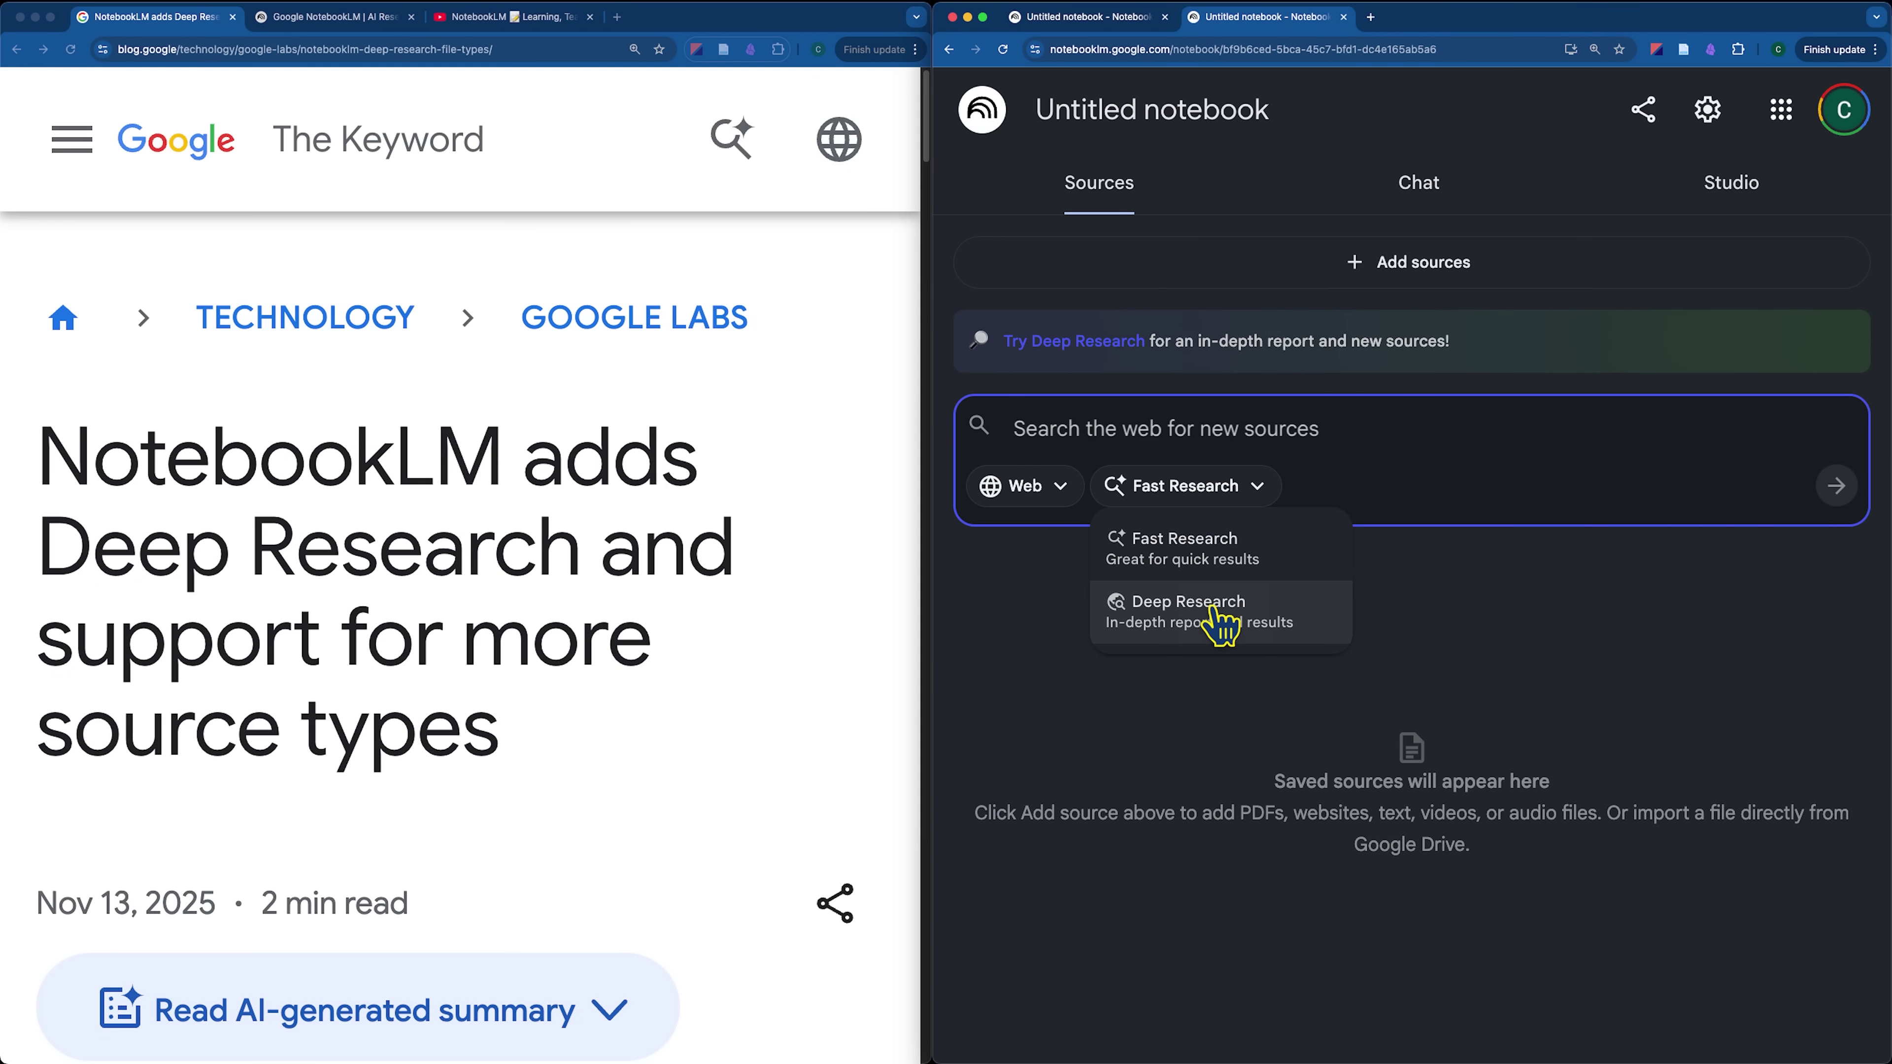
# Switch to the other untitled notebook and highlight its Discover sources heading
pyautogui.click(1125, 22)
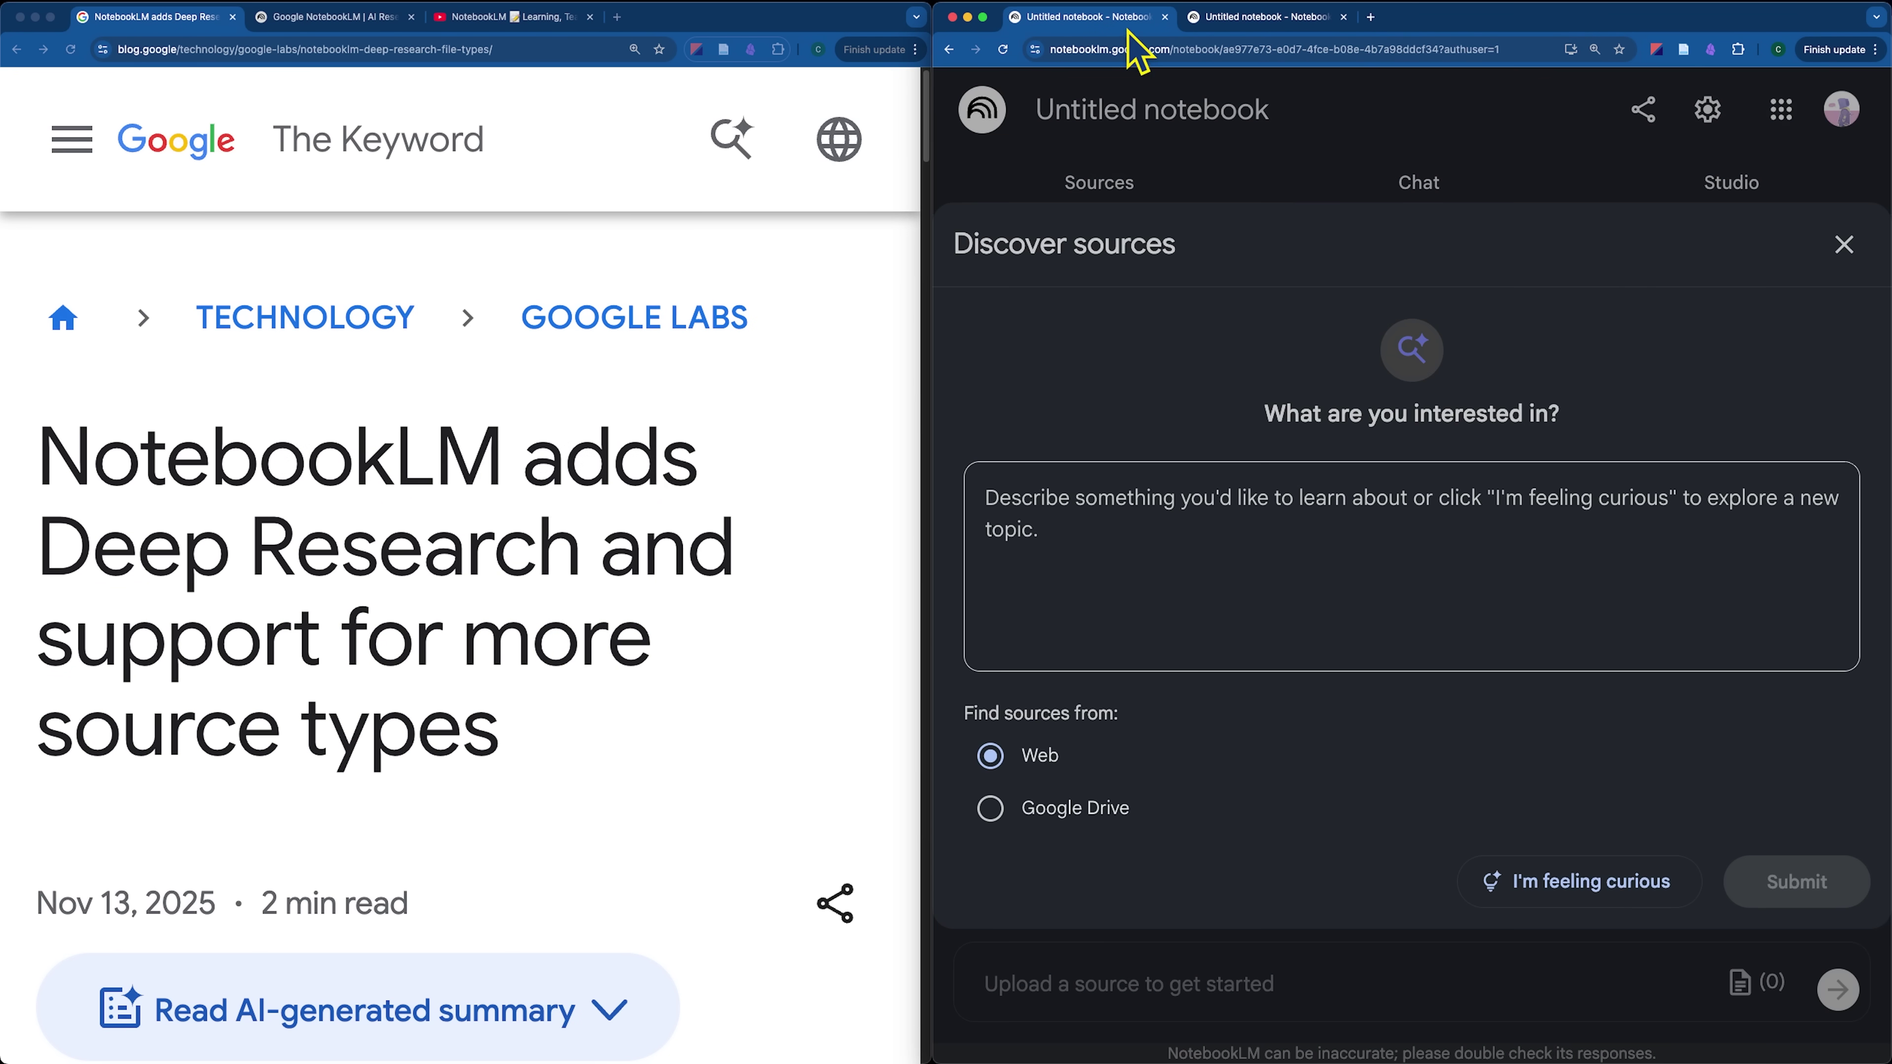
pyautogui.moveTo(983, 240); pyautogui.dragTo(1177, 302)
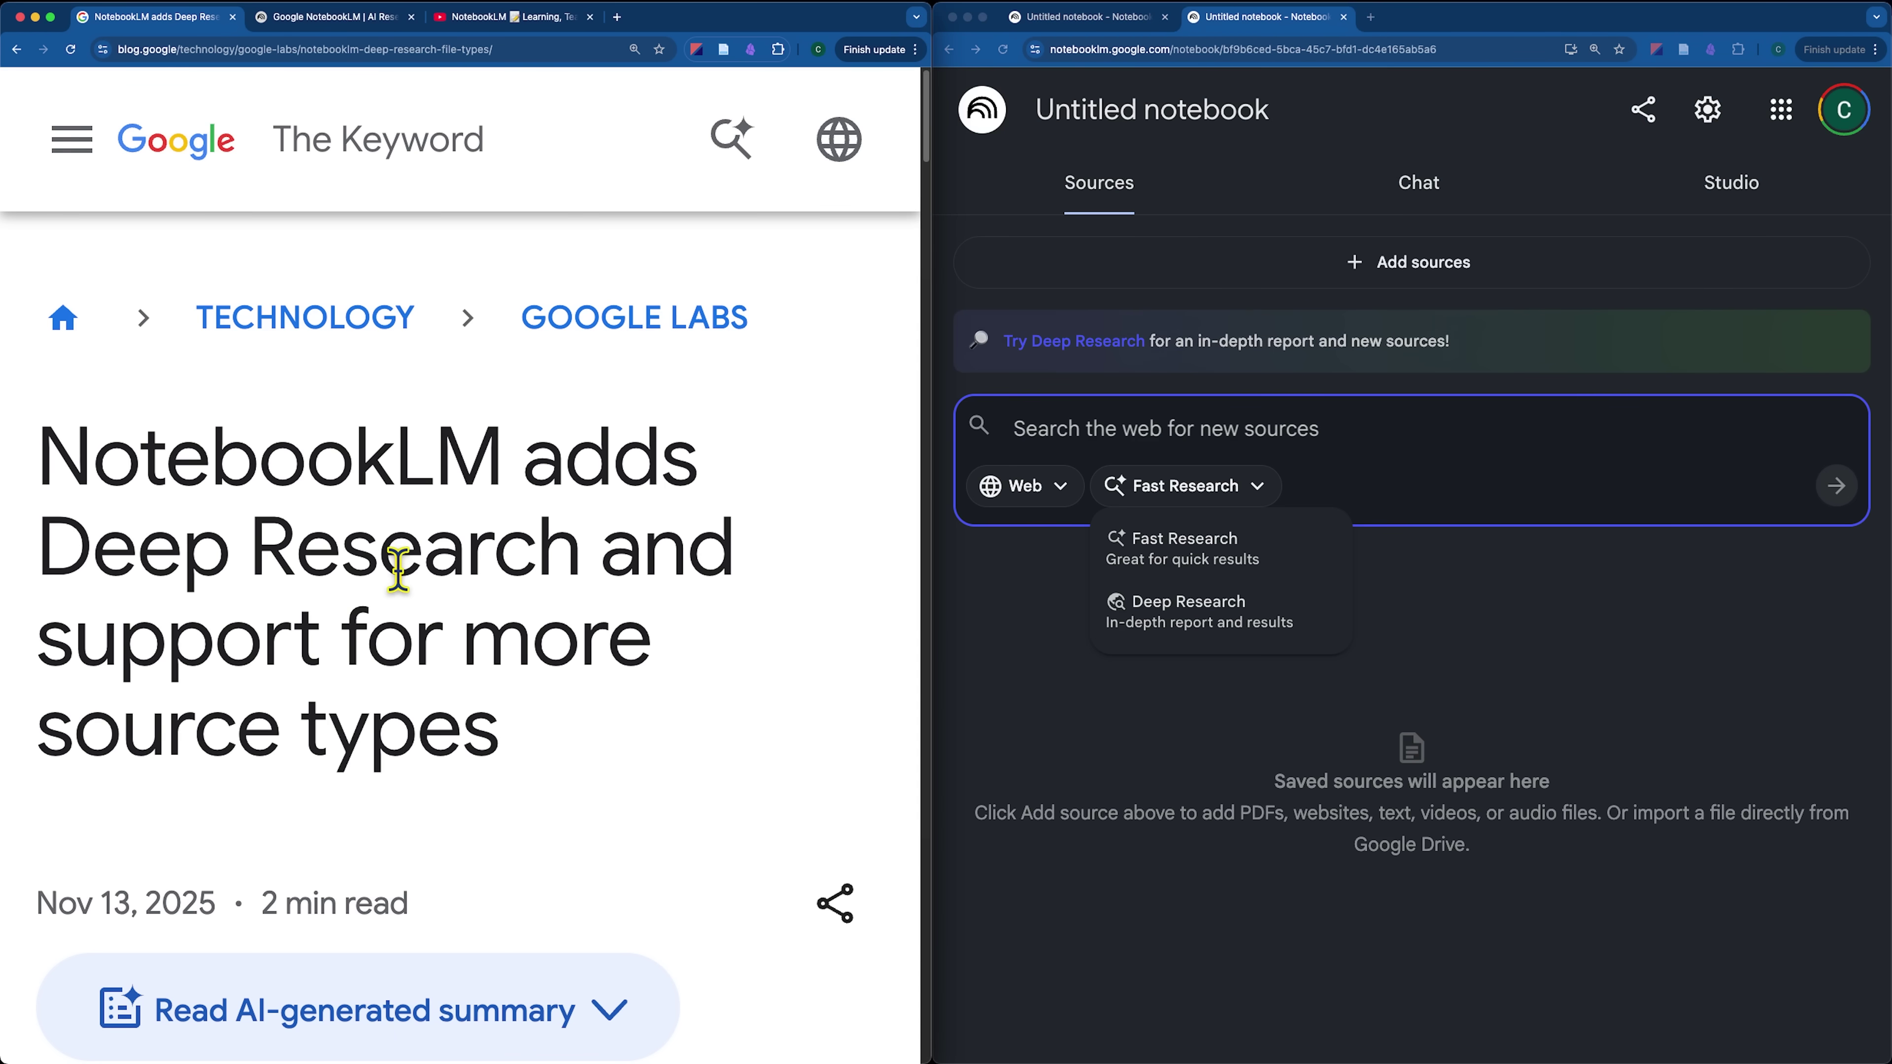
pyautogui.scroll(-15, 393, 577)
pyautogui.scroll(-10, 402, 590)
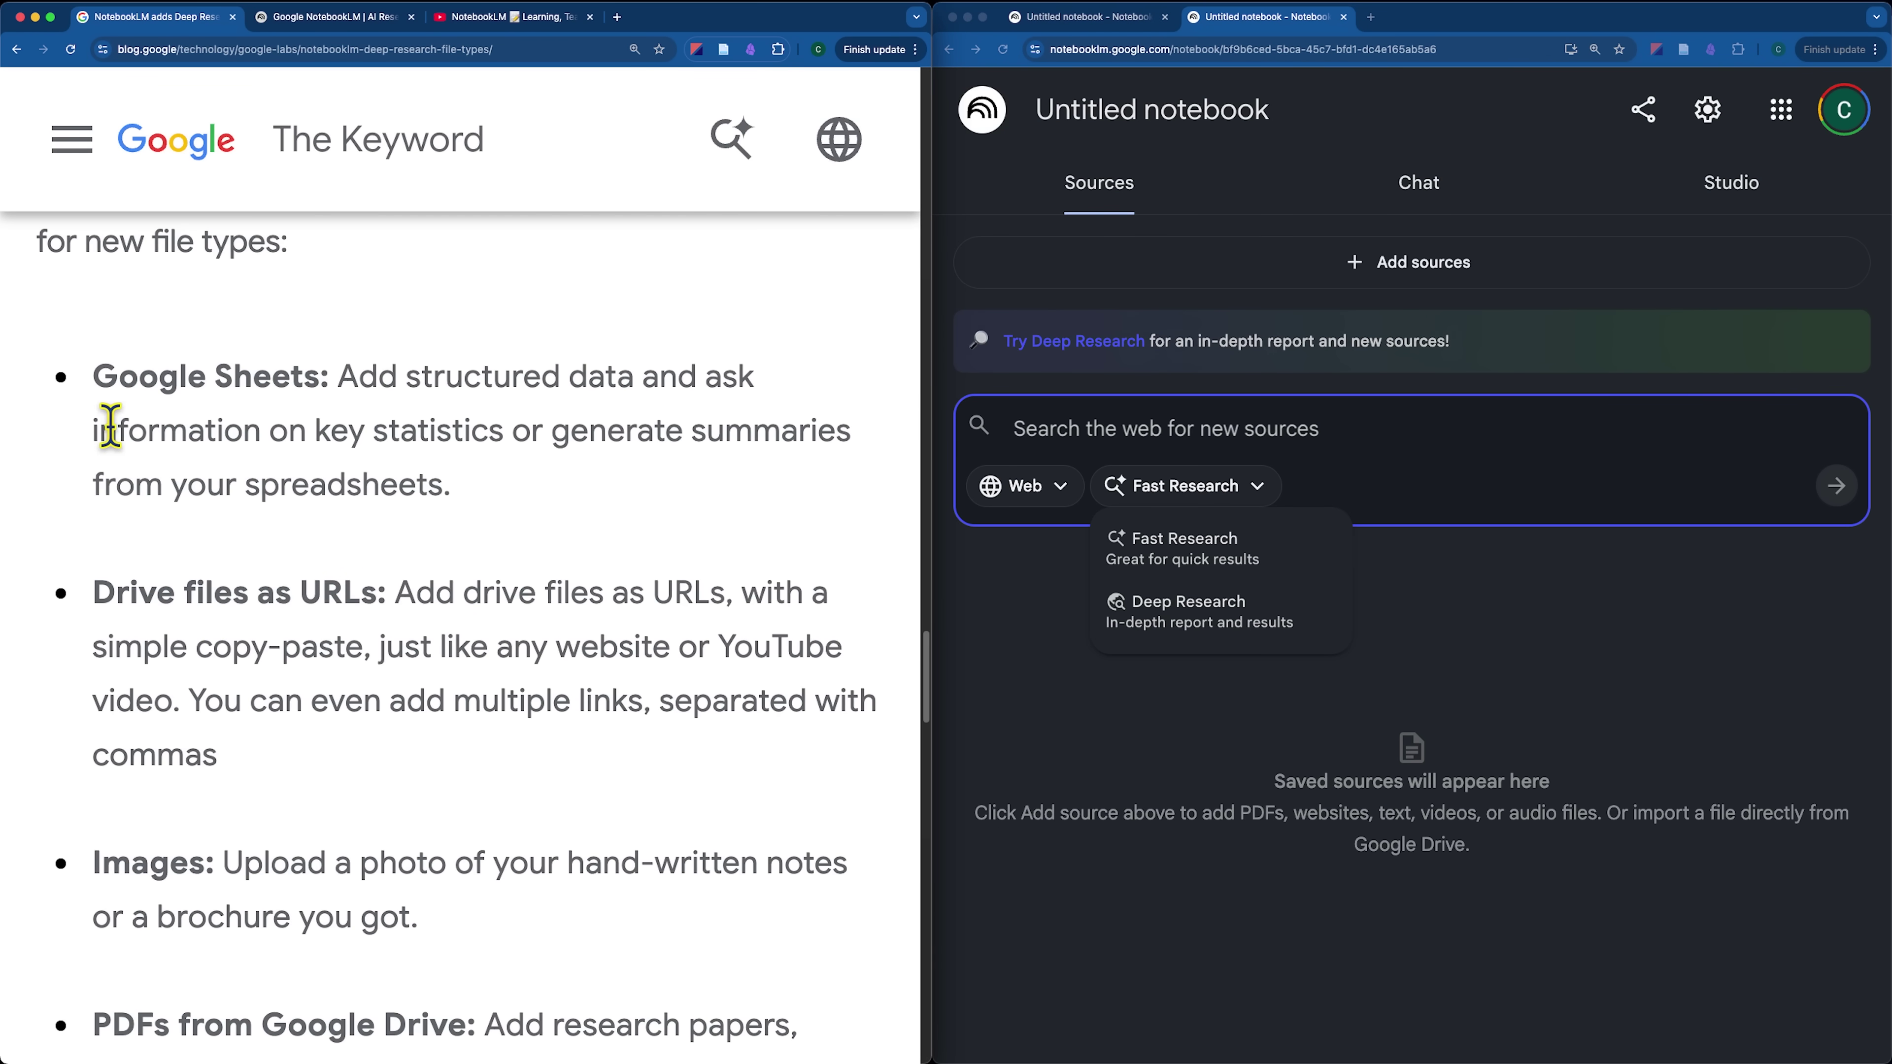
# Highlight the article's Google Sheets statistics, spreadsheets and Drive-files-as-URLs passages
pyautogui.moveTo(111, 426); pyautogui.dragTo(534, 424)
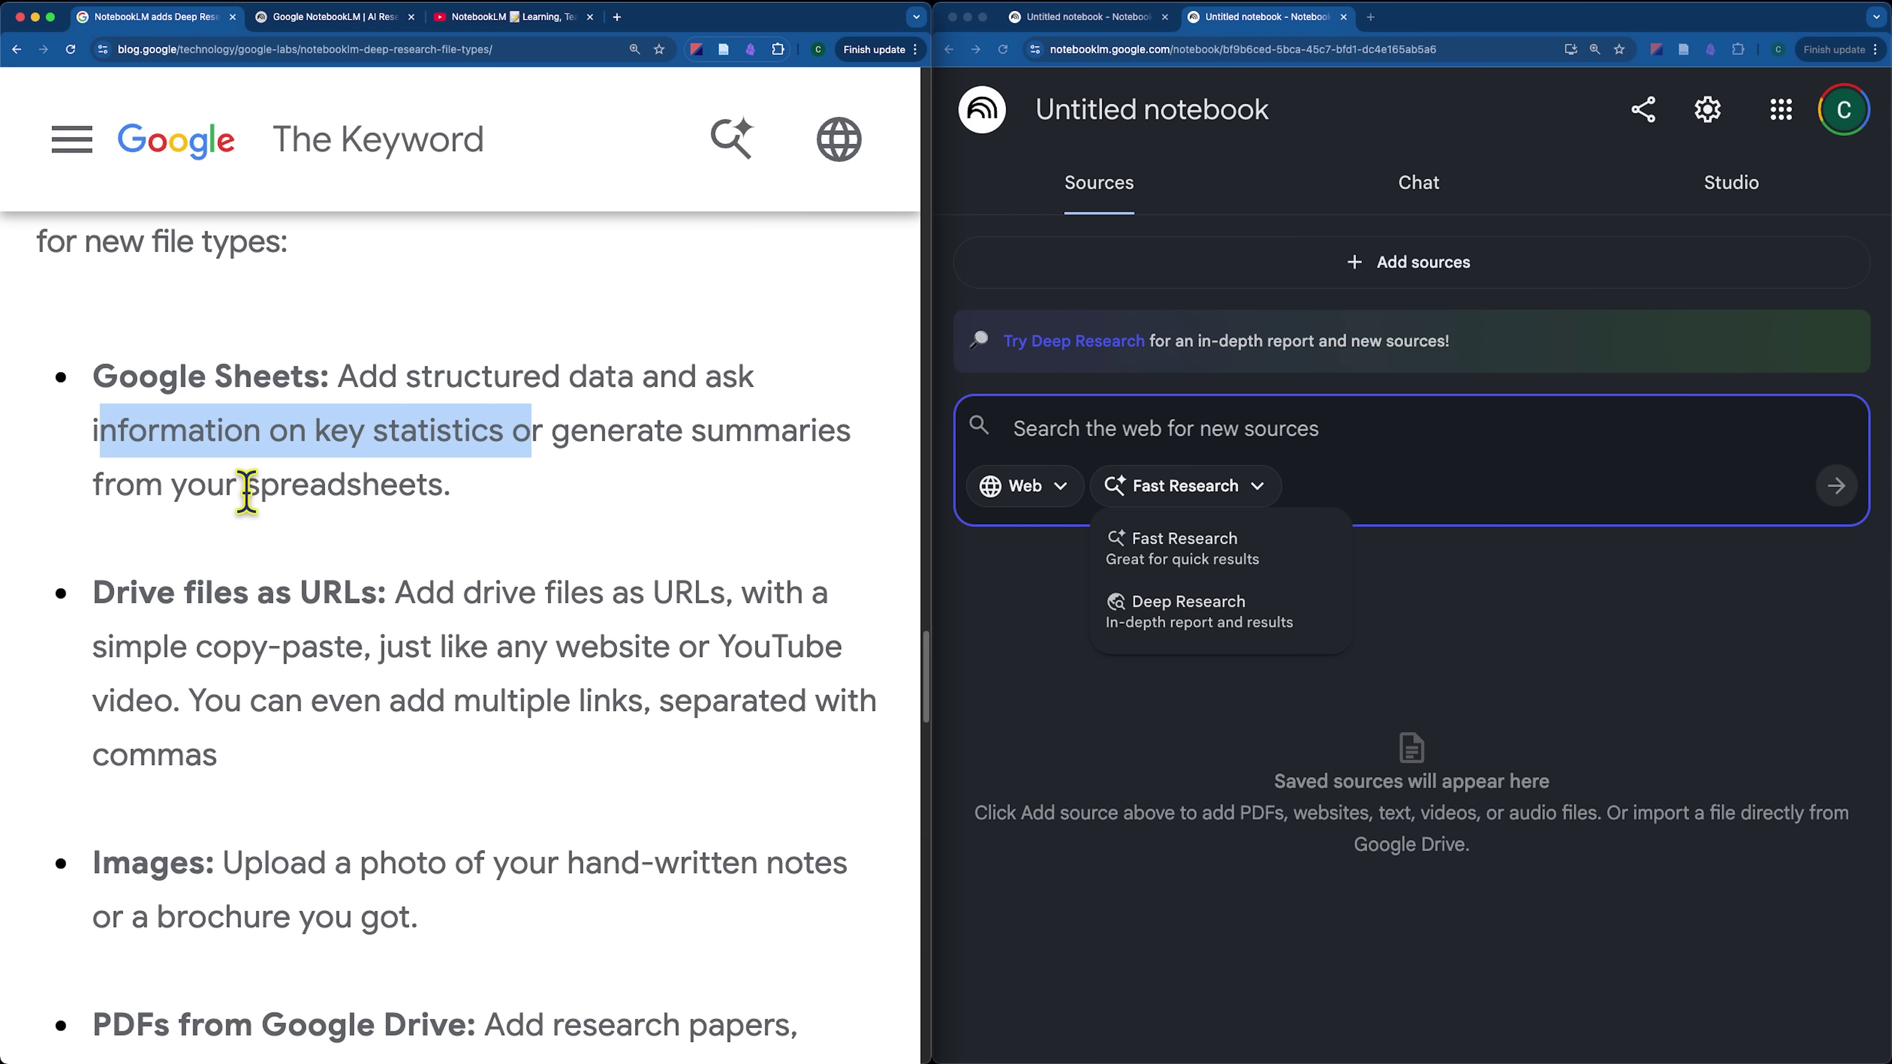
pyautogui.moveTo(247, 492); pyautogui.dragTo(495, 510)
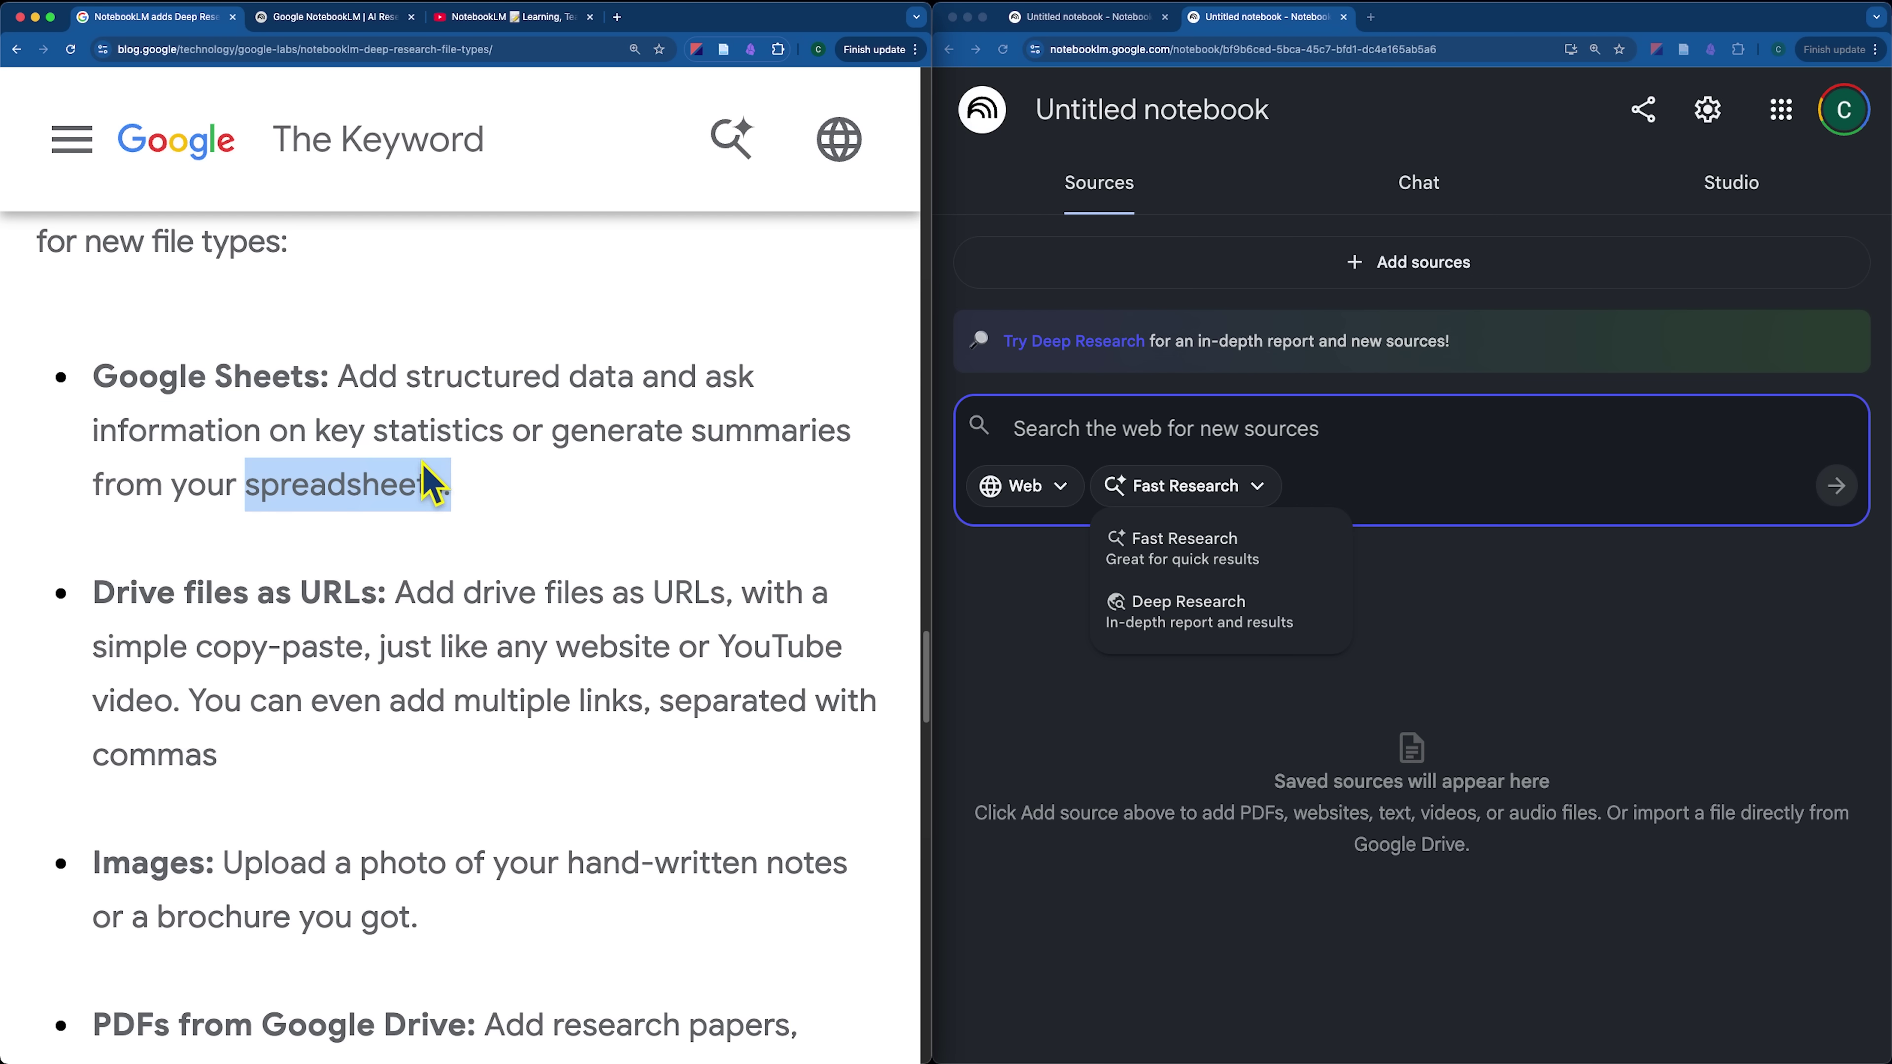
pyautogui.scroll(-3, 279, 514)
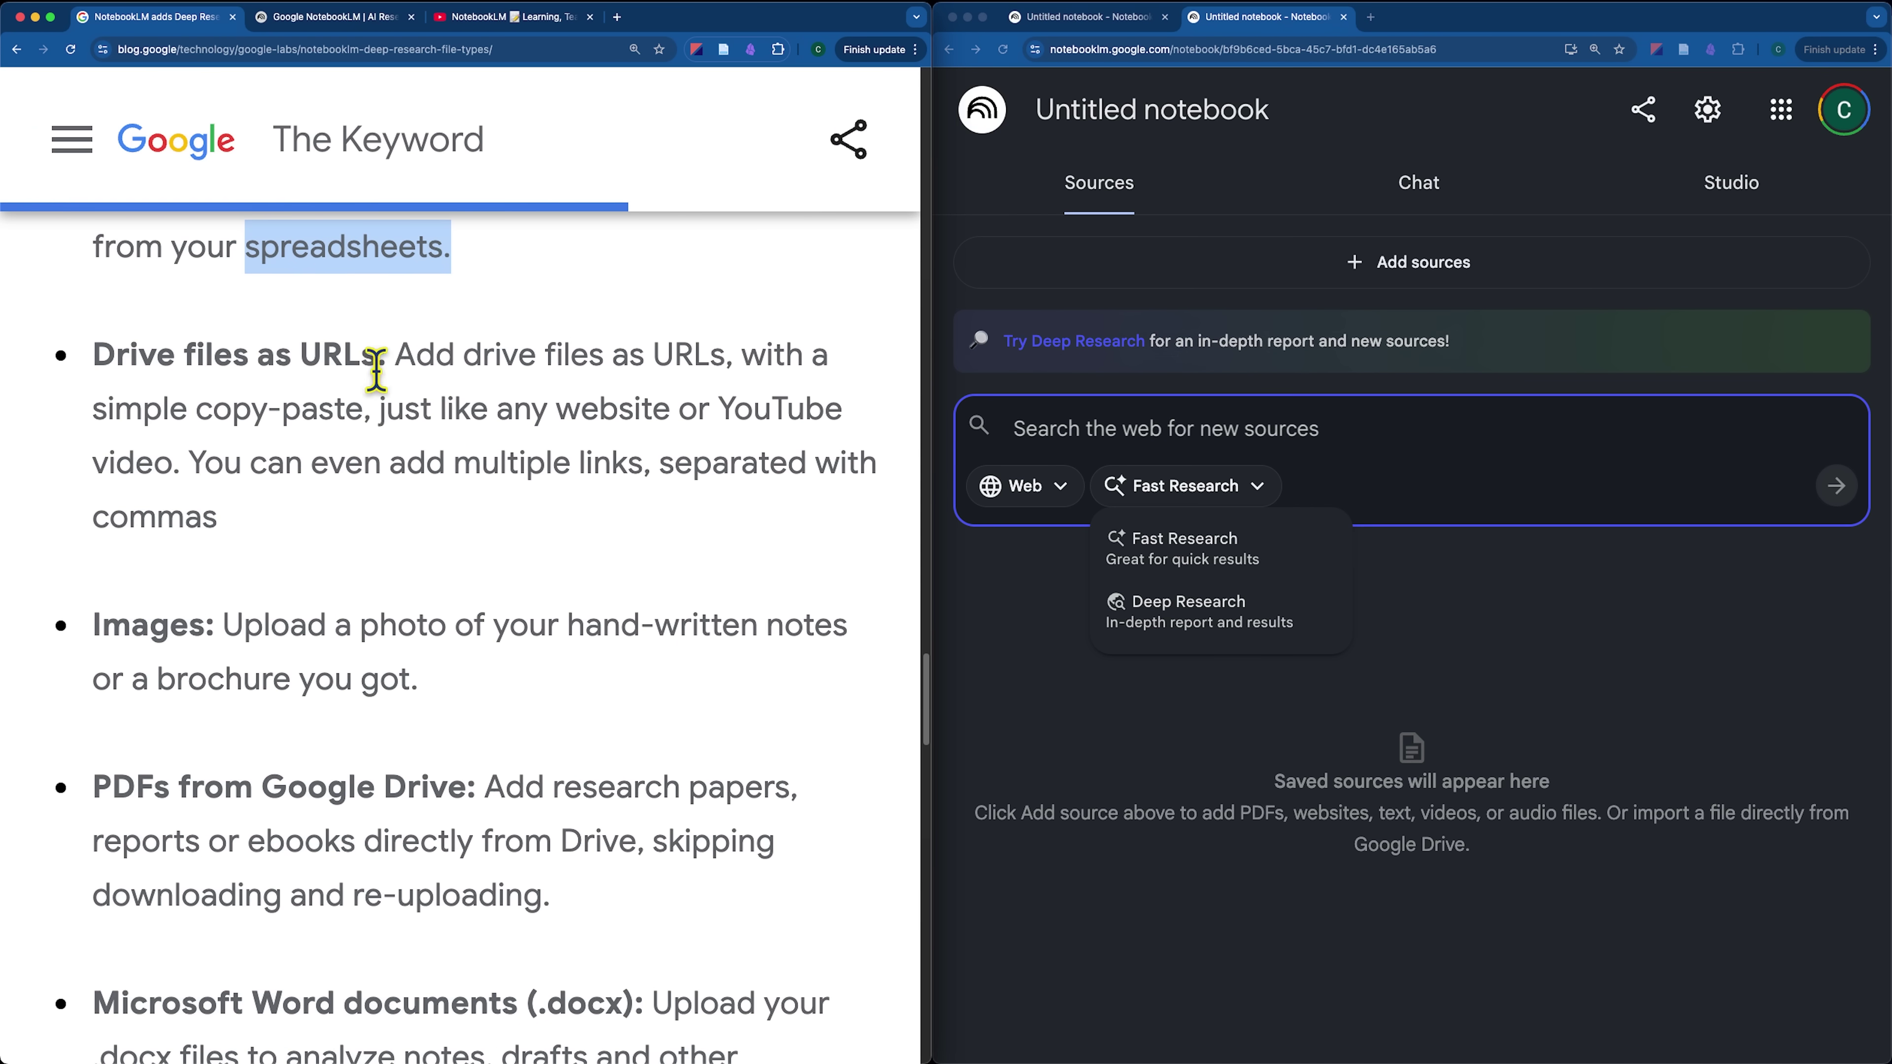
pyautogui.moveTo(397, 363); pyautogui.dragTo(677, 367)
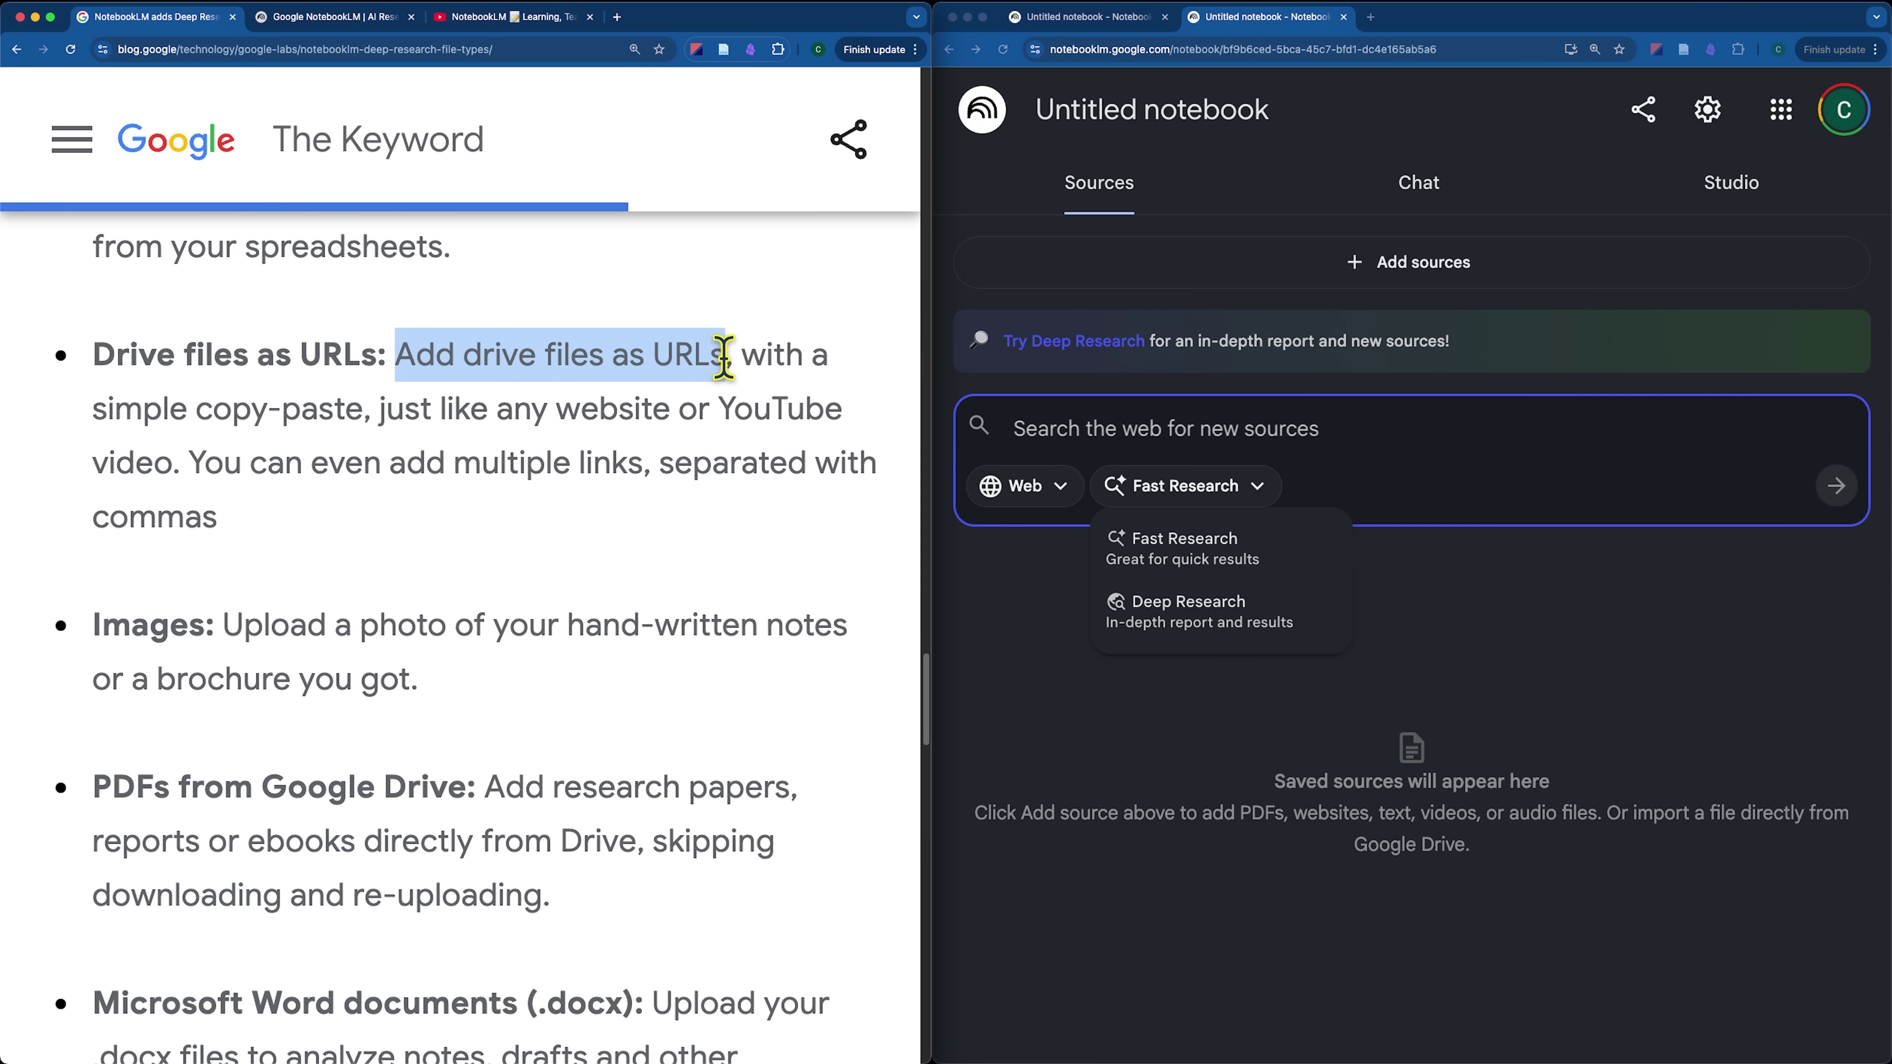
pyautogui.click(711, 395)
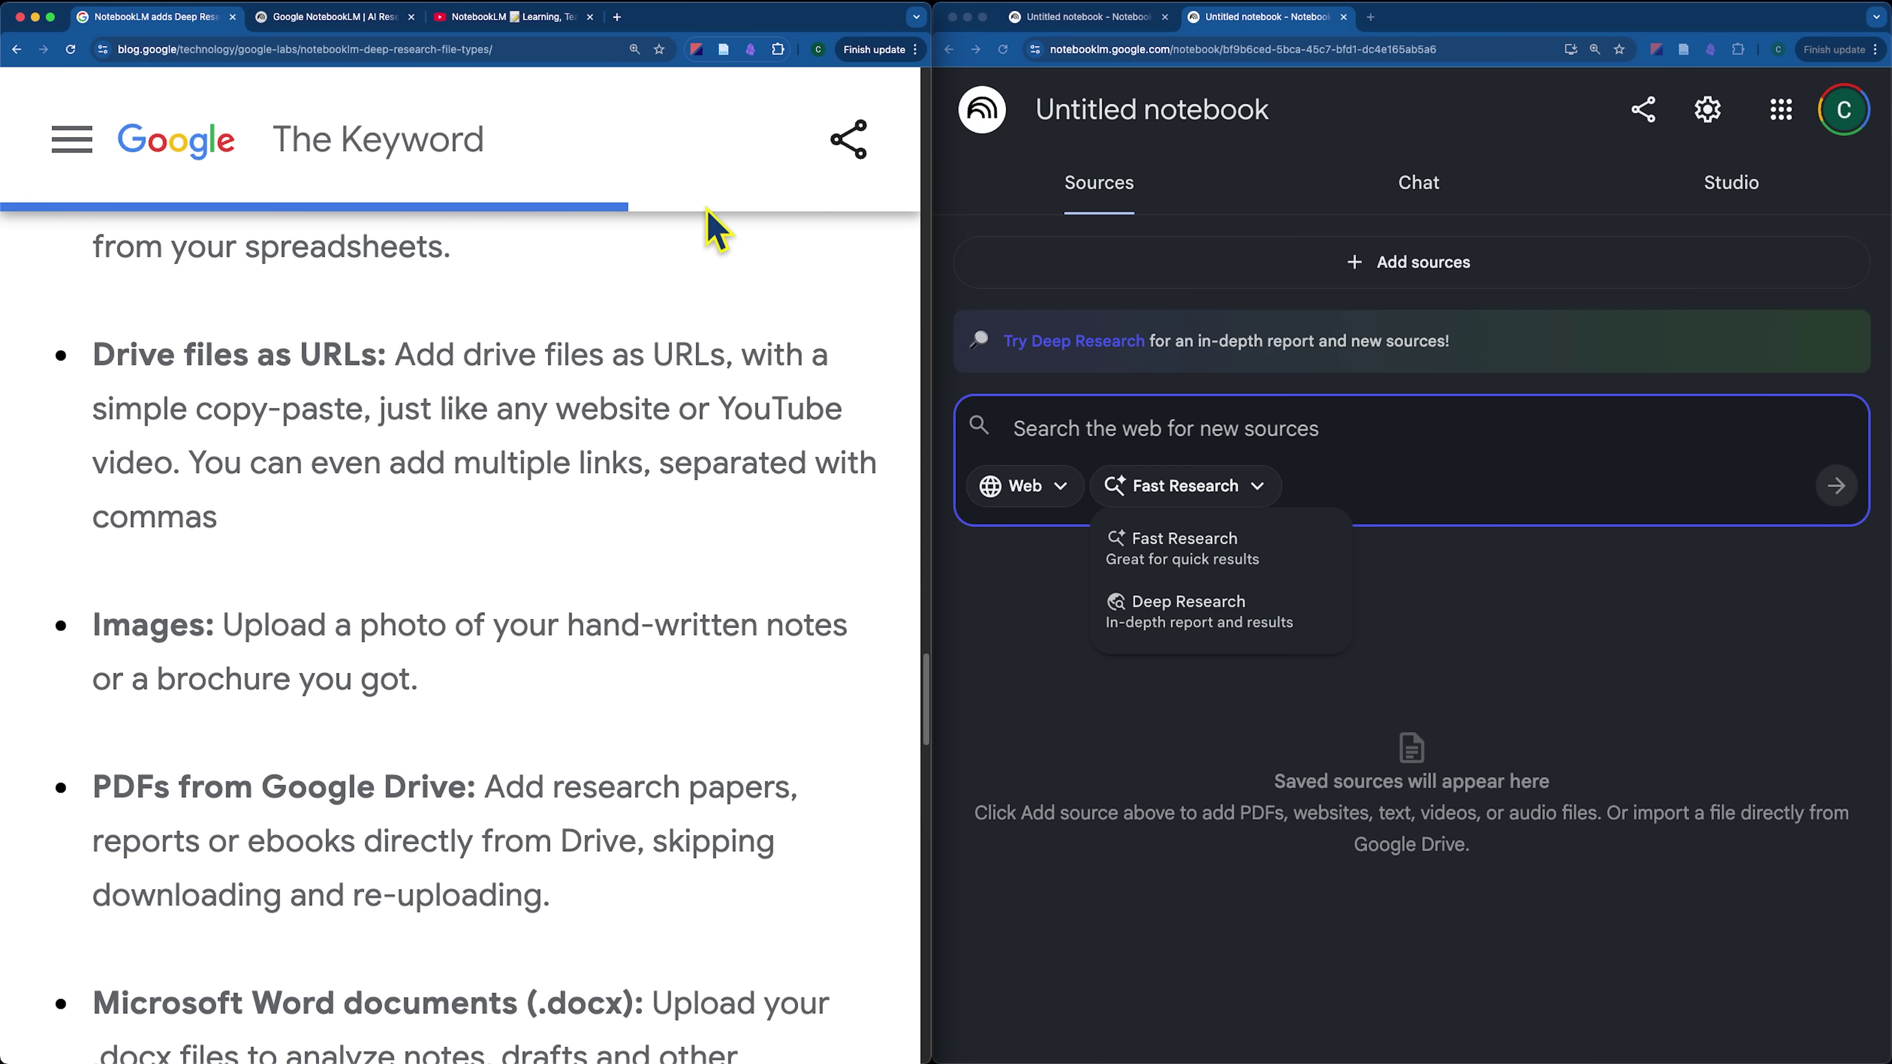
# Open the add-sources dialog and highlight the article's brochure and hand-written notes phrases under Images
pyautogui.click(1390, 267)
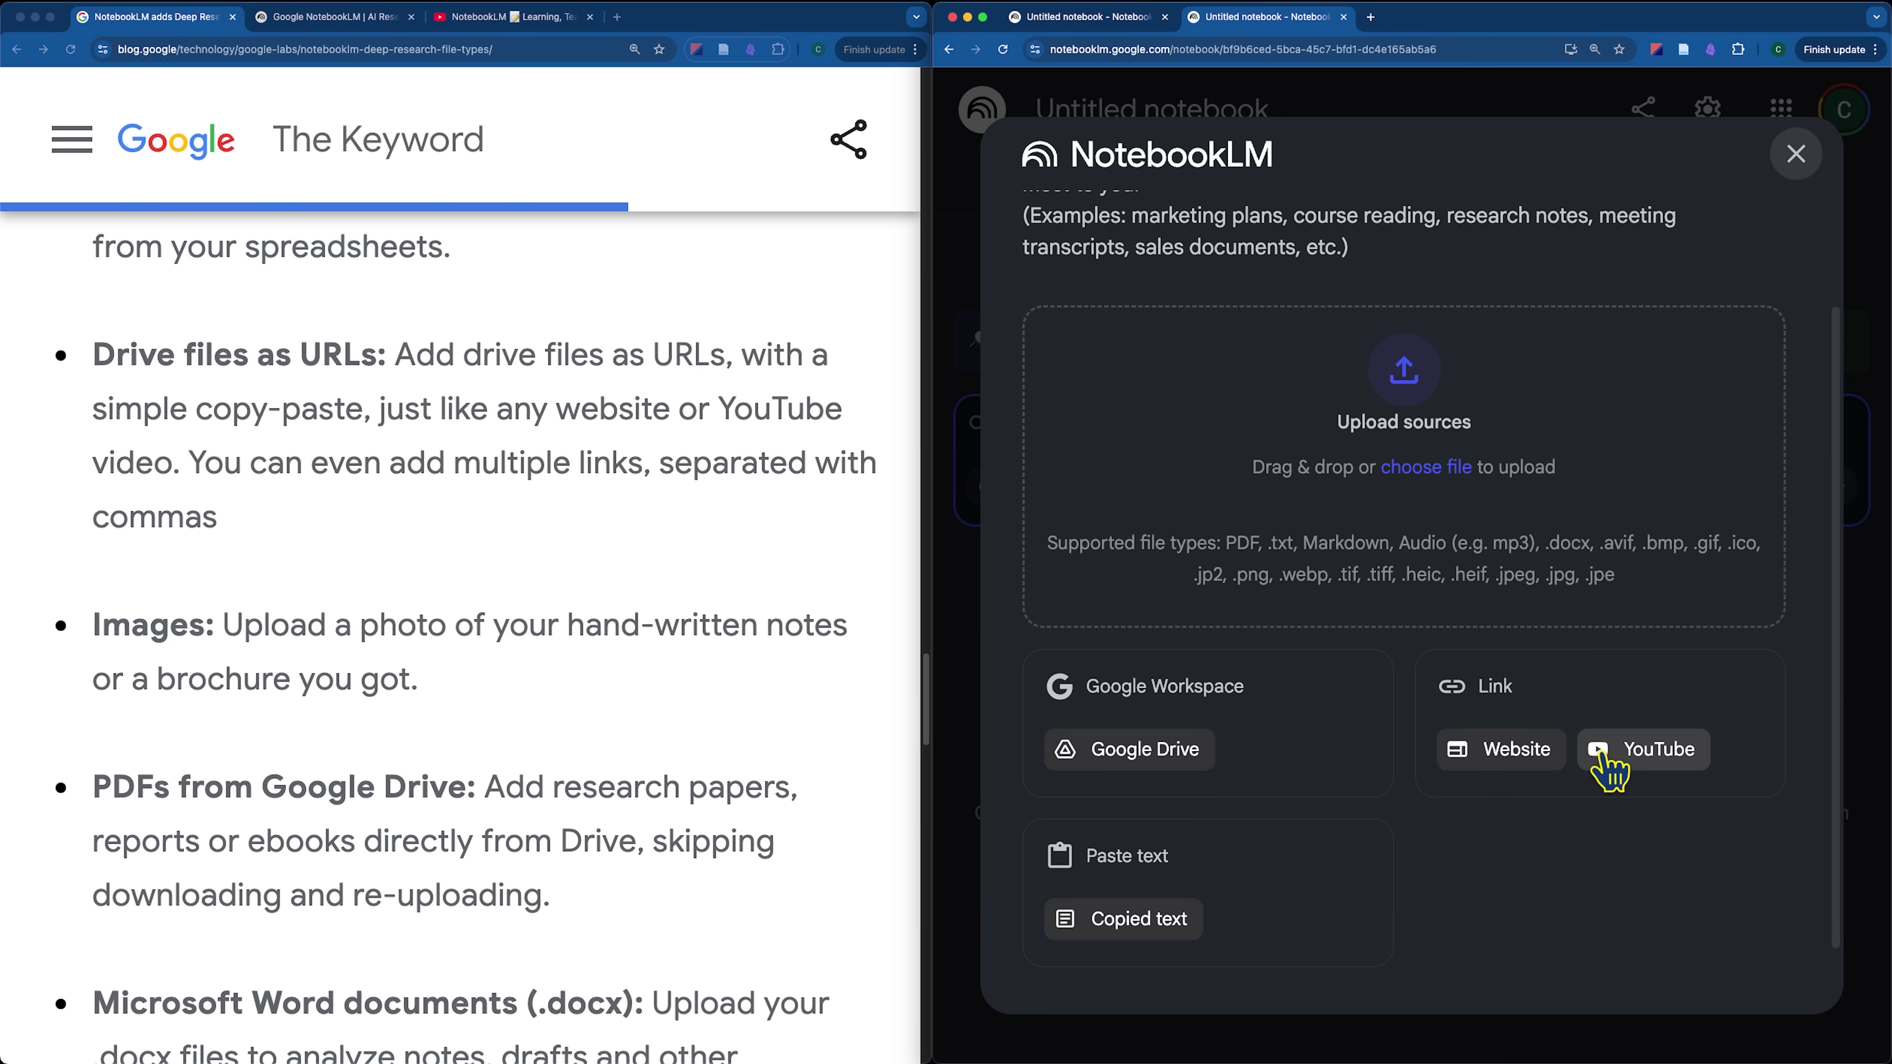
pyautogui.scroll(-1, 1663, 775)
pyautogui.scroll(-3, 231, 474)
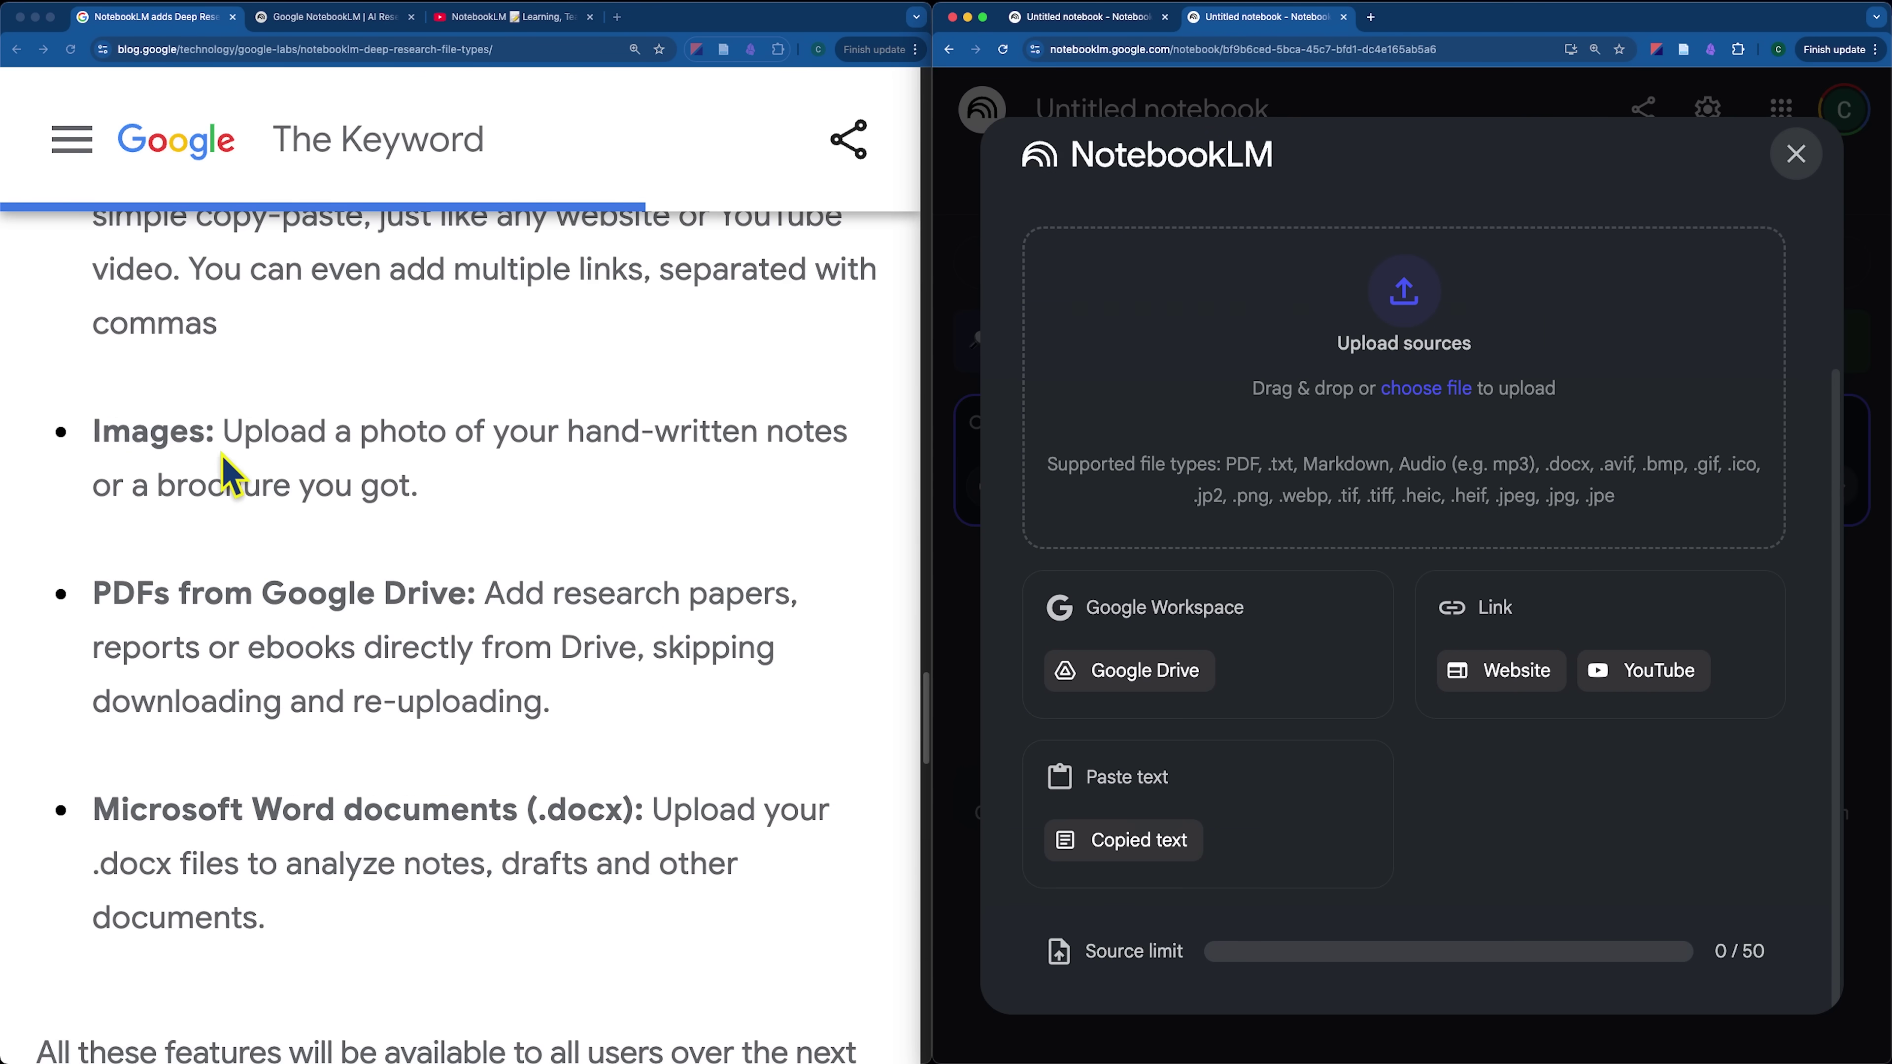
pyautogui.click(306, 489)
pyautogui.moveTo(51, 499); pyautogui.dragTo(549, 515)
pyautogui.click(503, 514)
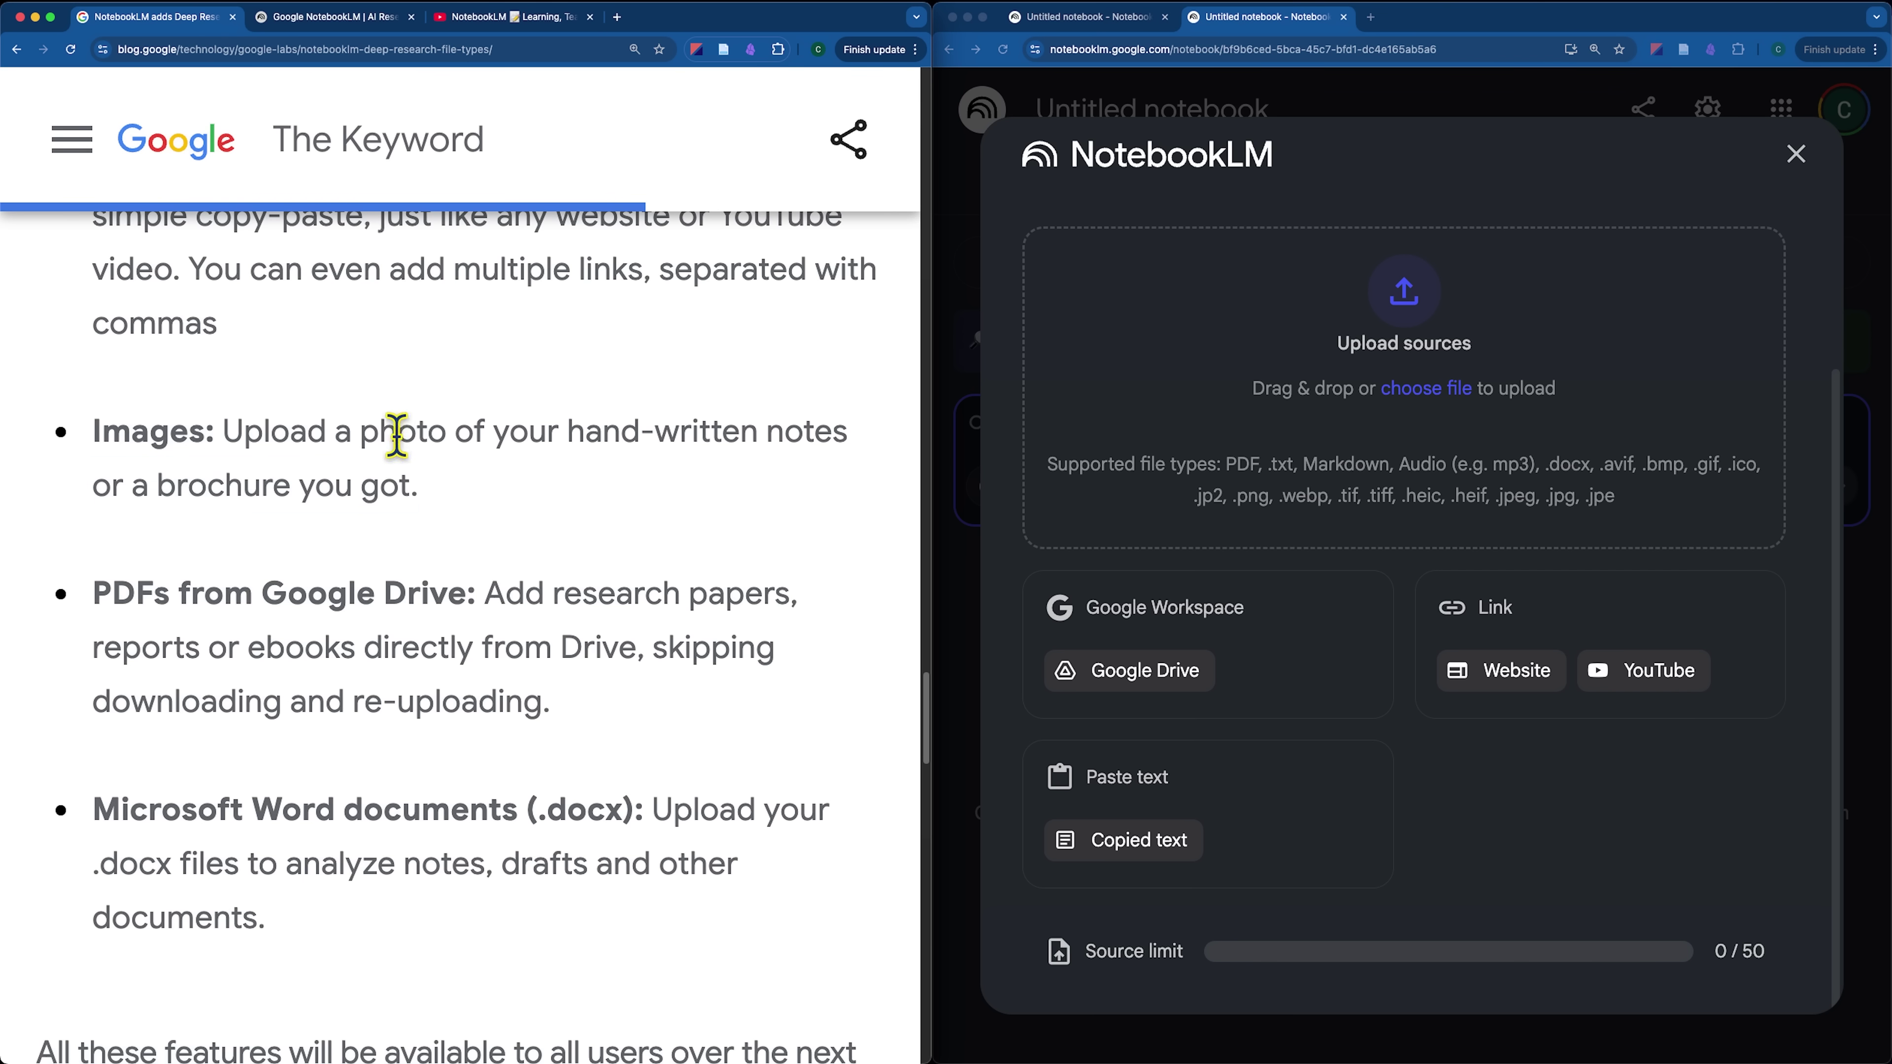
pyautogui.moveTo(396, 436); pyautogui.dragTo(775, 428)
pyautogui.click(738, 444)
# Highlight the PDFs from Google Drive and Microsoft Word documents bullets in the article
pyautogui.scroll(-2, 92, 481)
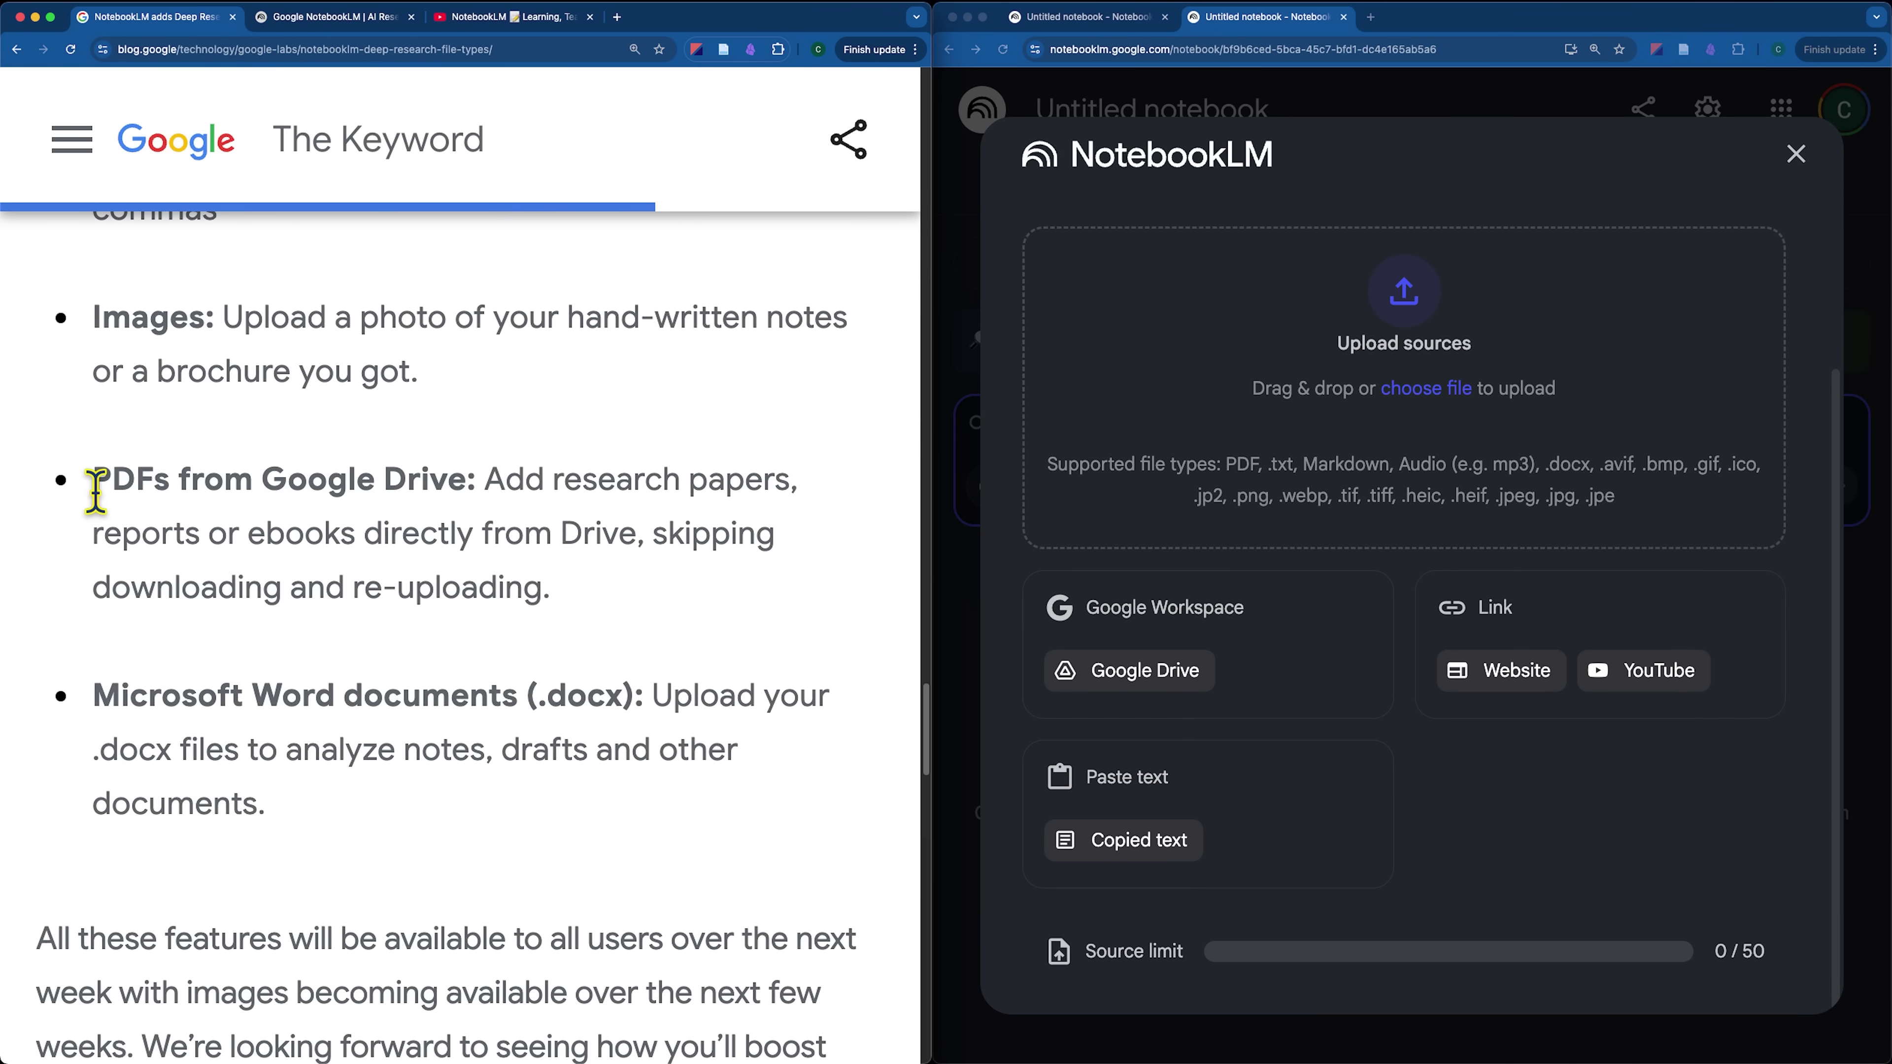
pyautogui.moveTo(93, 481); pyautogui.dragTo(477, 477)
pyautogui.click(354, 518)
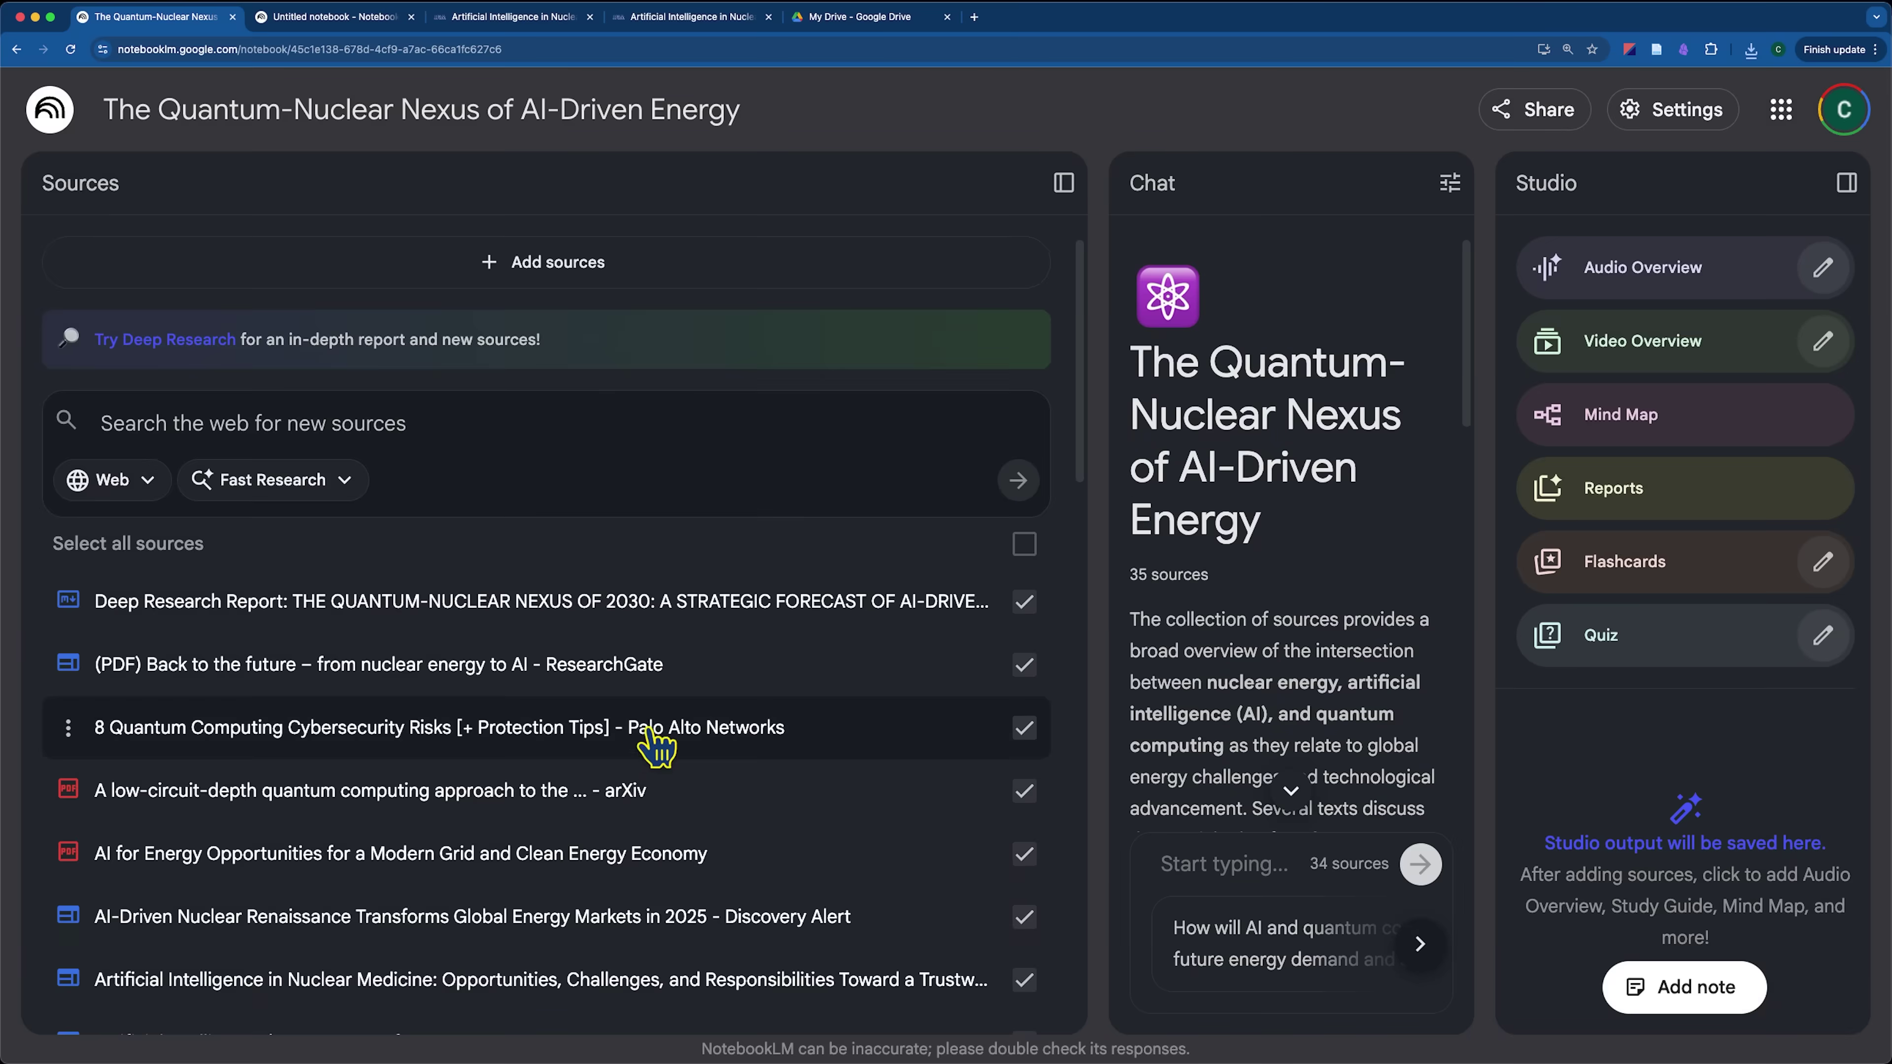
pyautogui.scroll(-10, 655, 621)
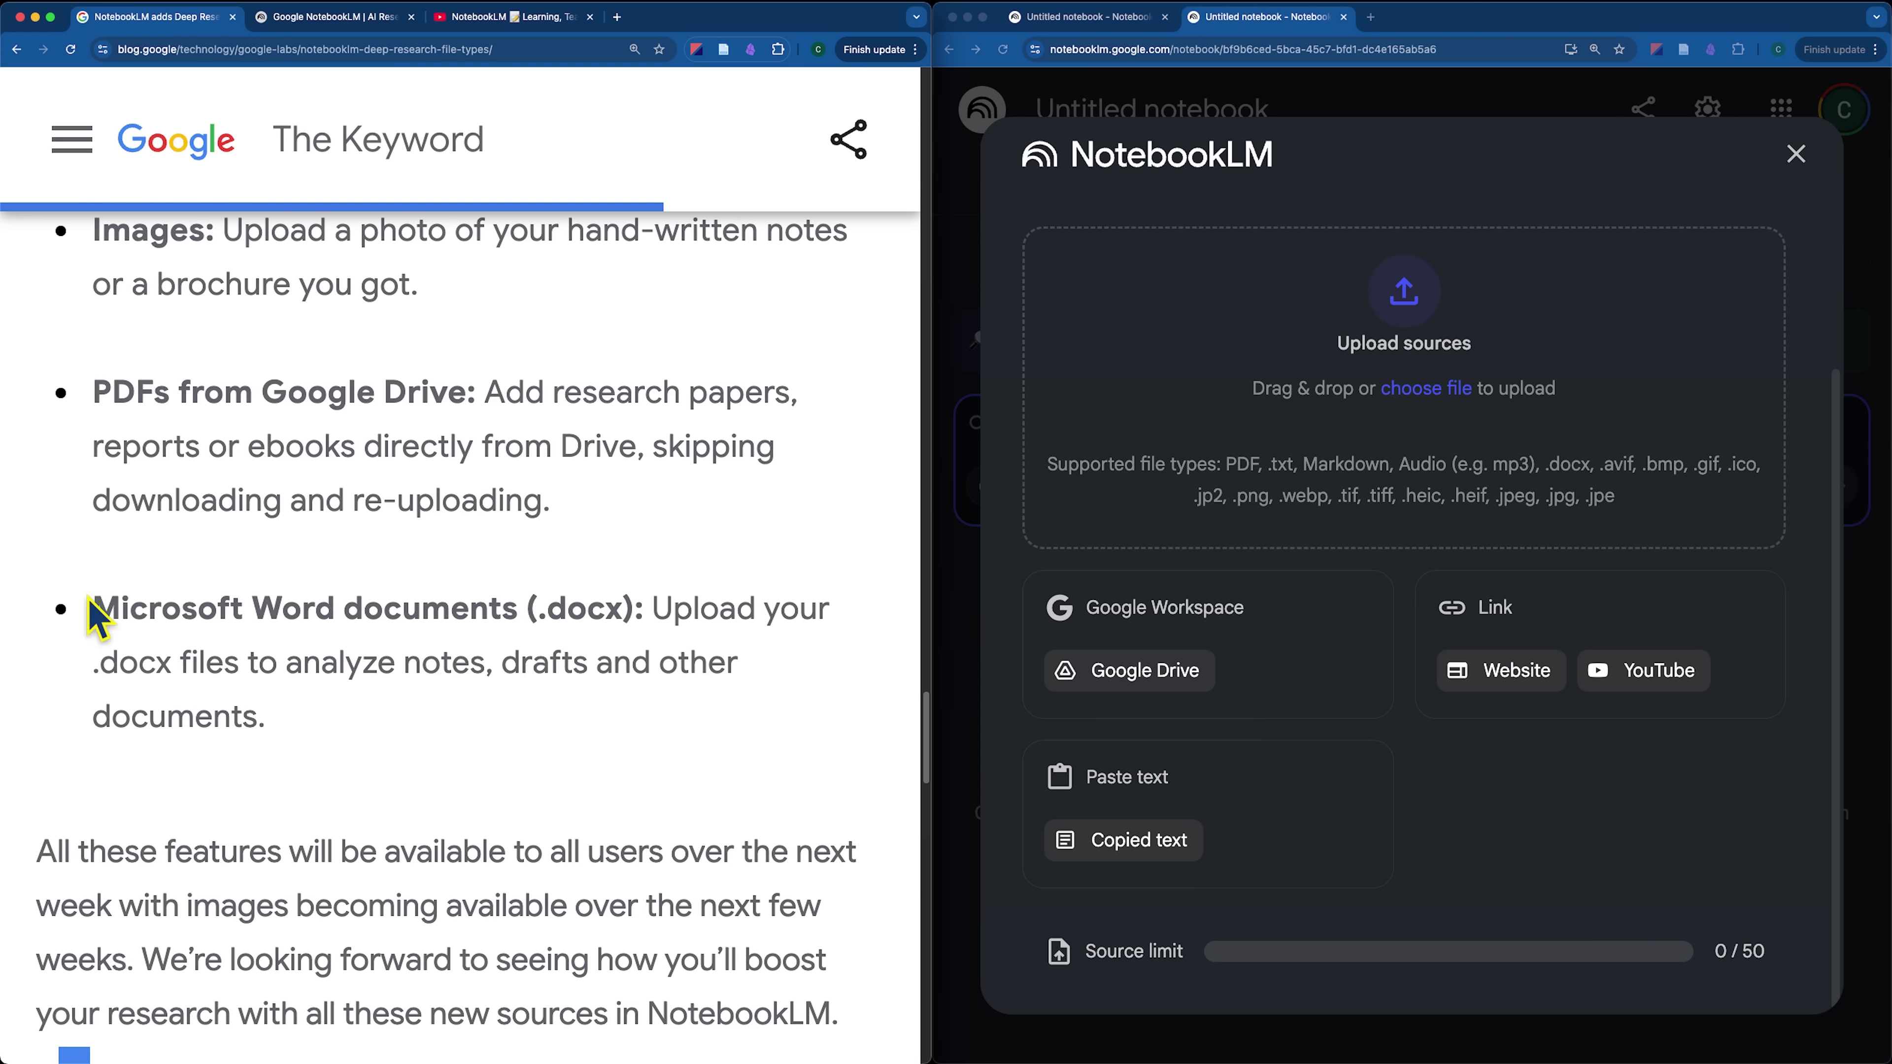
pyautogui.moveTo(93, 608); pyautogui.dragTo(519, 604)
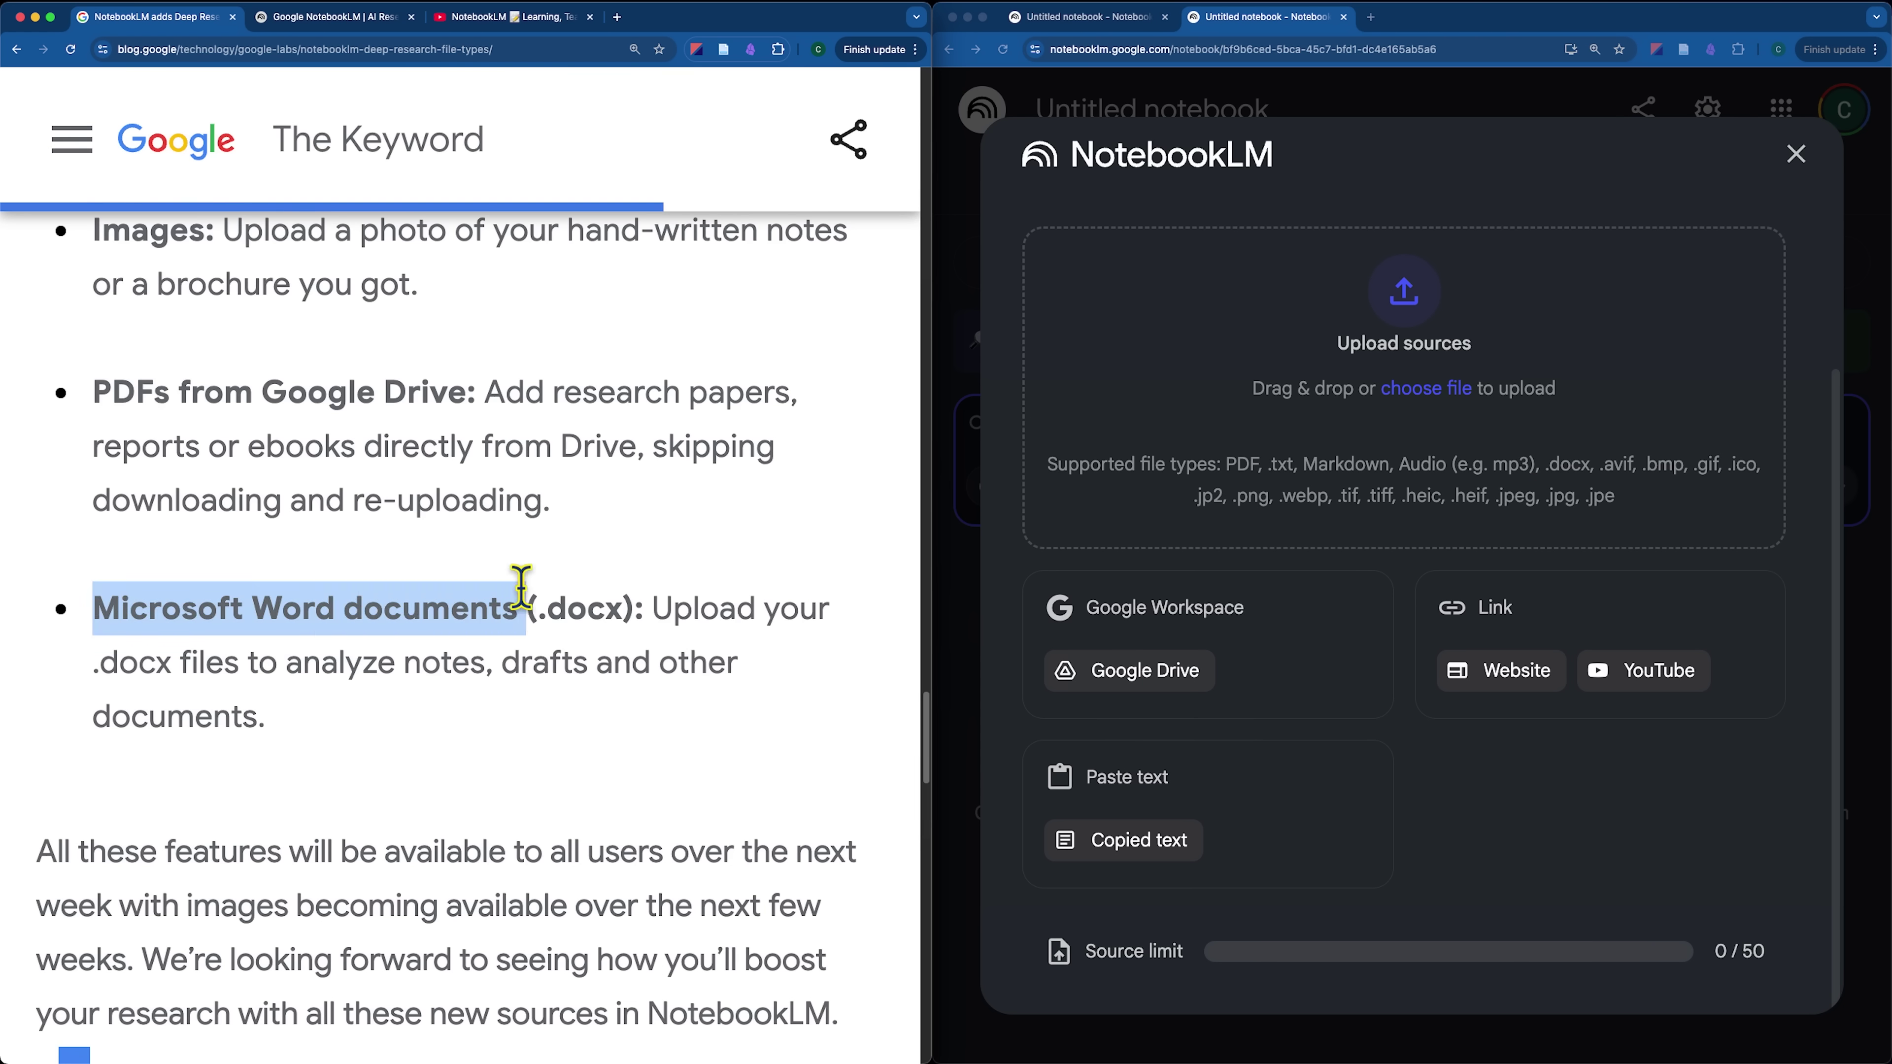
pyautogui.click(482, 619)
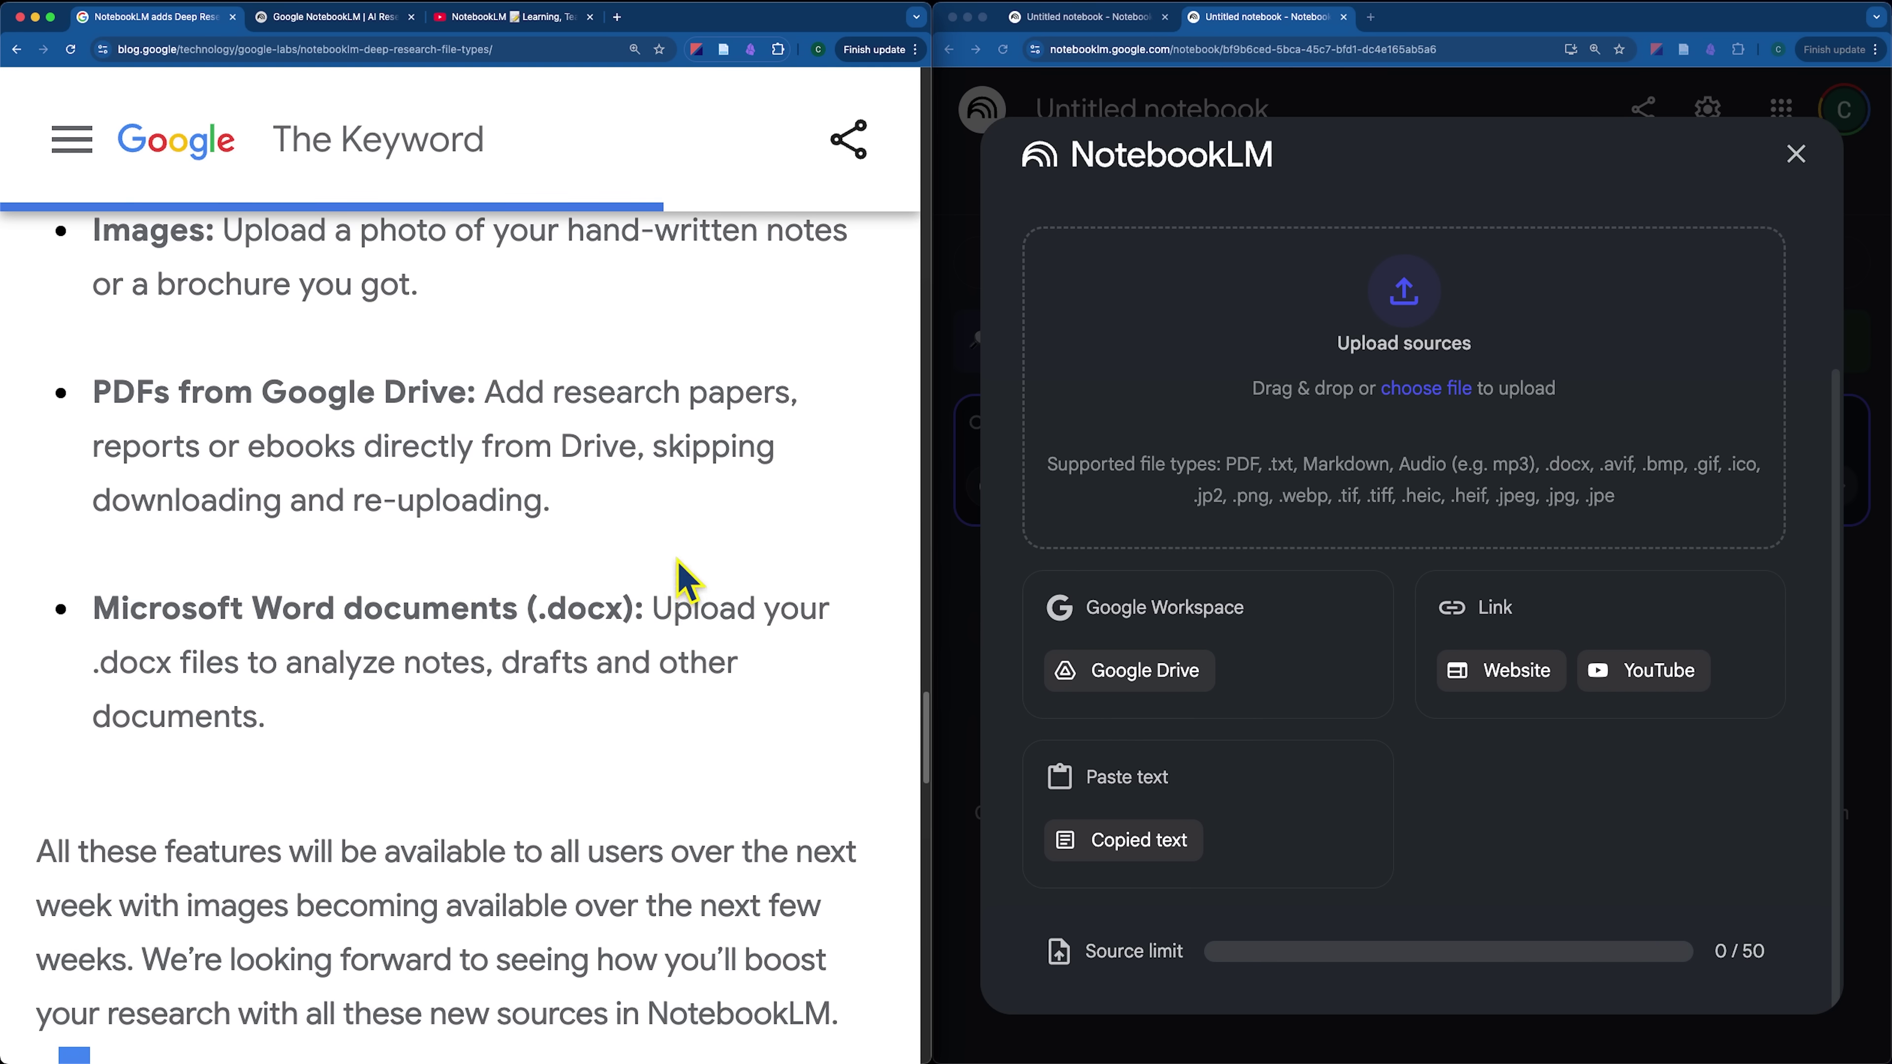
# Highlight the list of supported file types in the notebook's upload dialog
pyautogui.click(1070, 477)
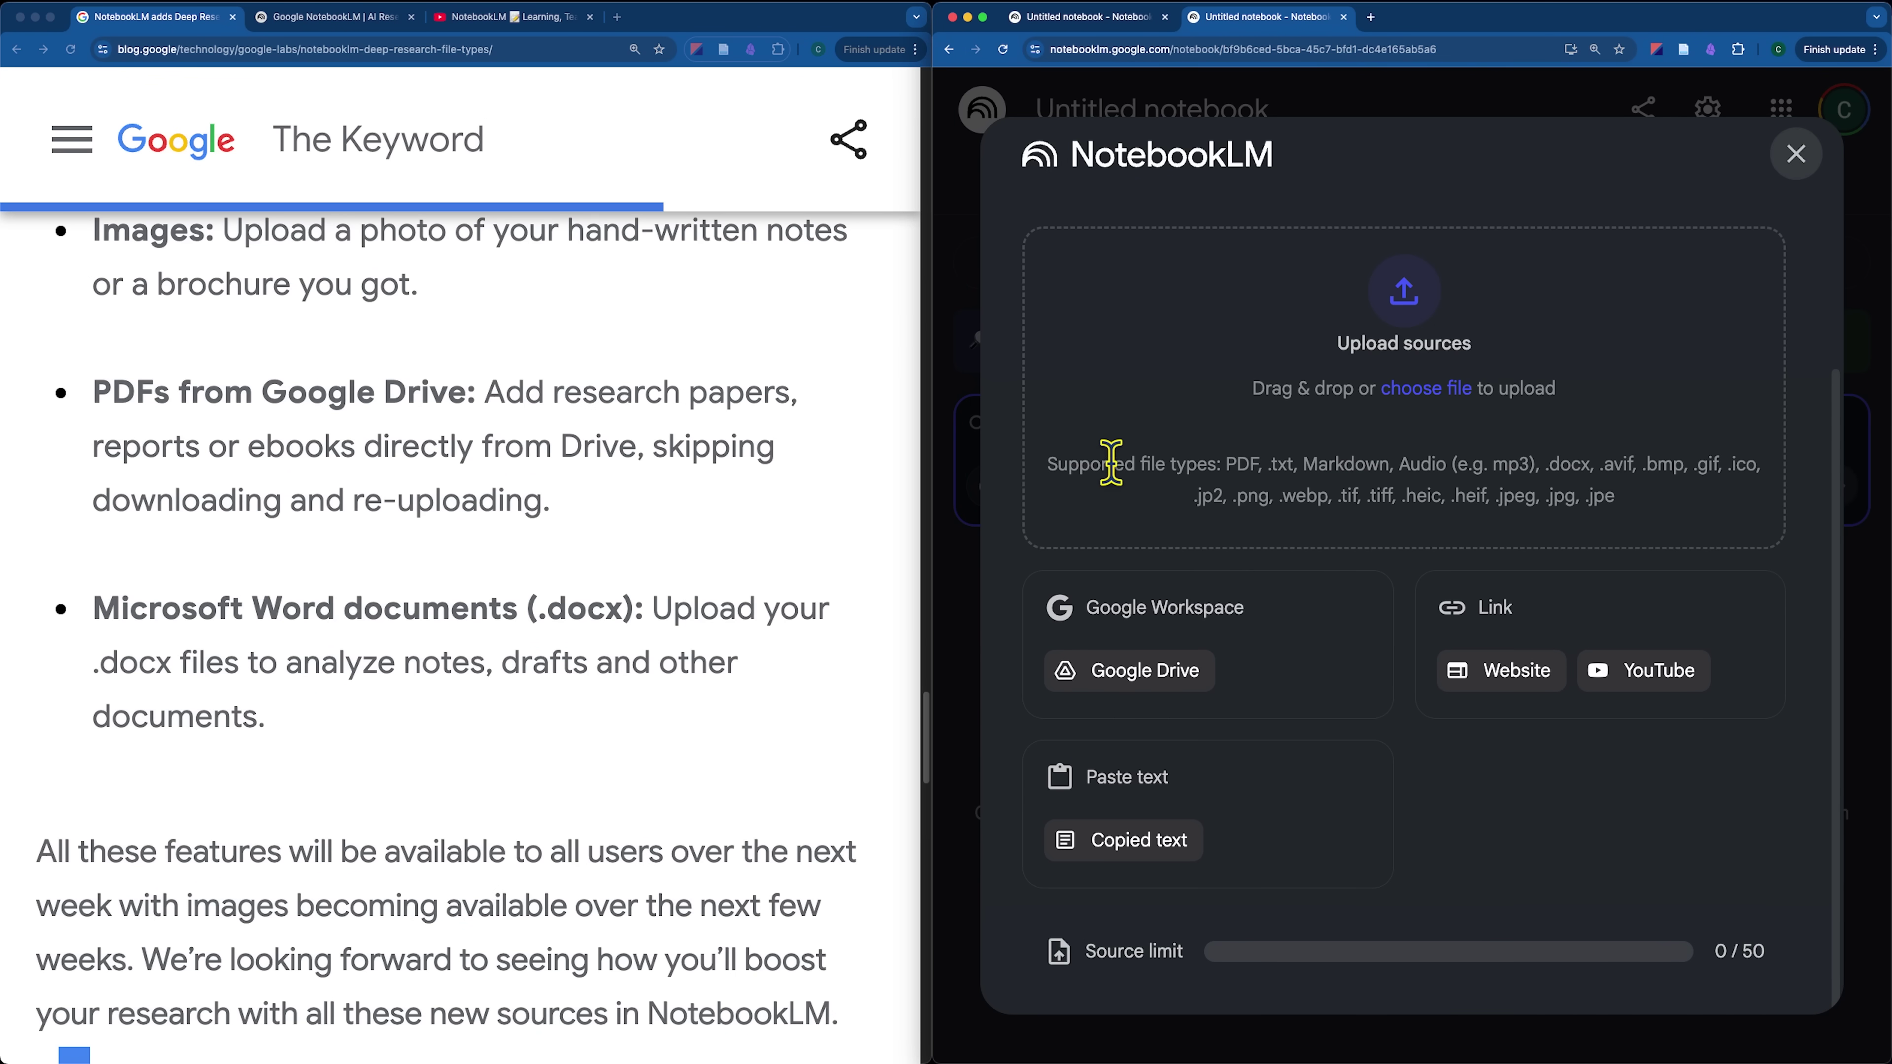
pyautogui.moveTo(1049, 463); pyautogui.dragTo(1669, 528)
pyautogui.click(1373, 482)
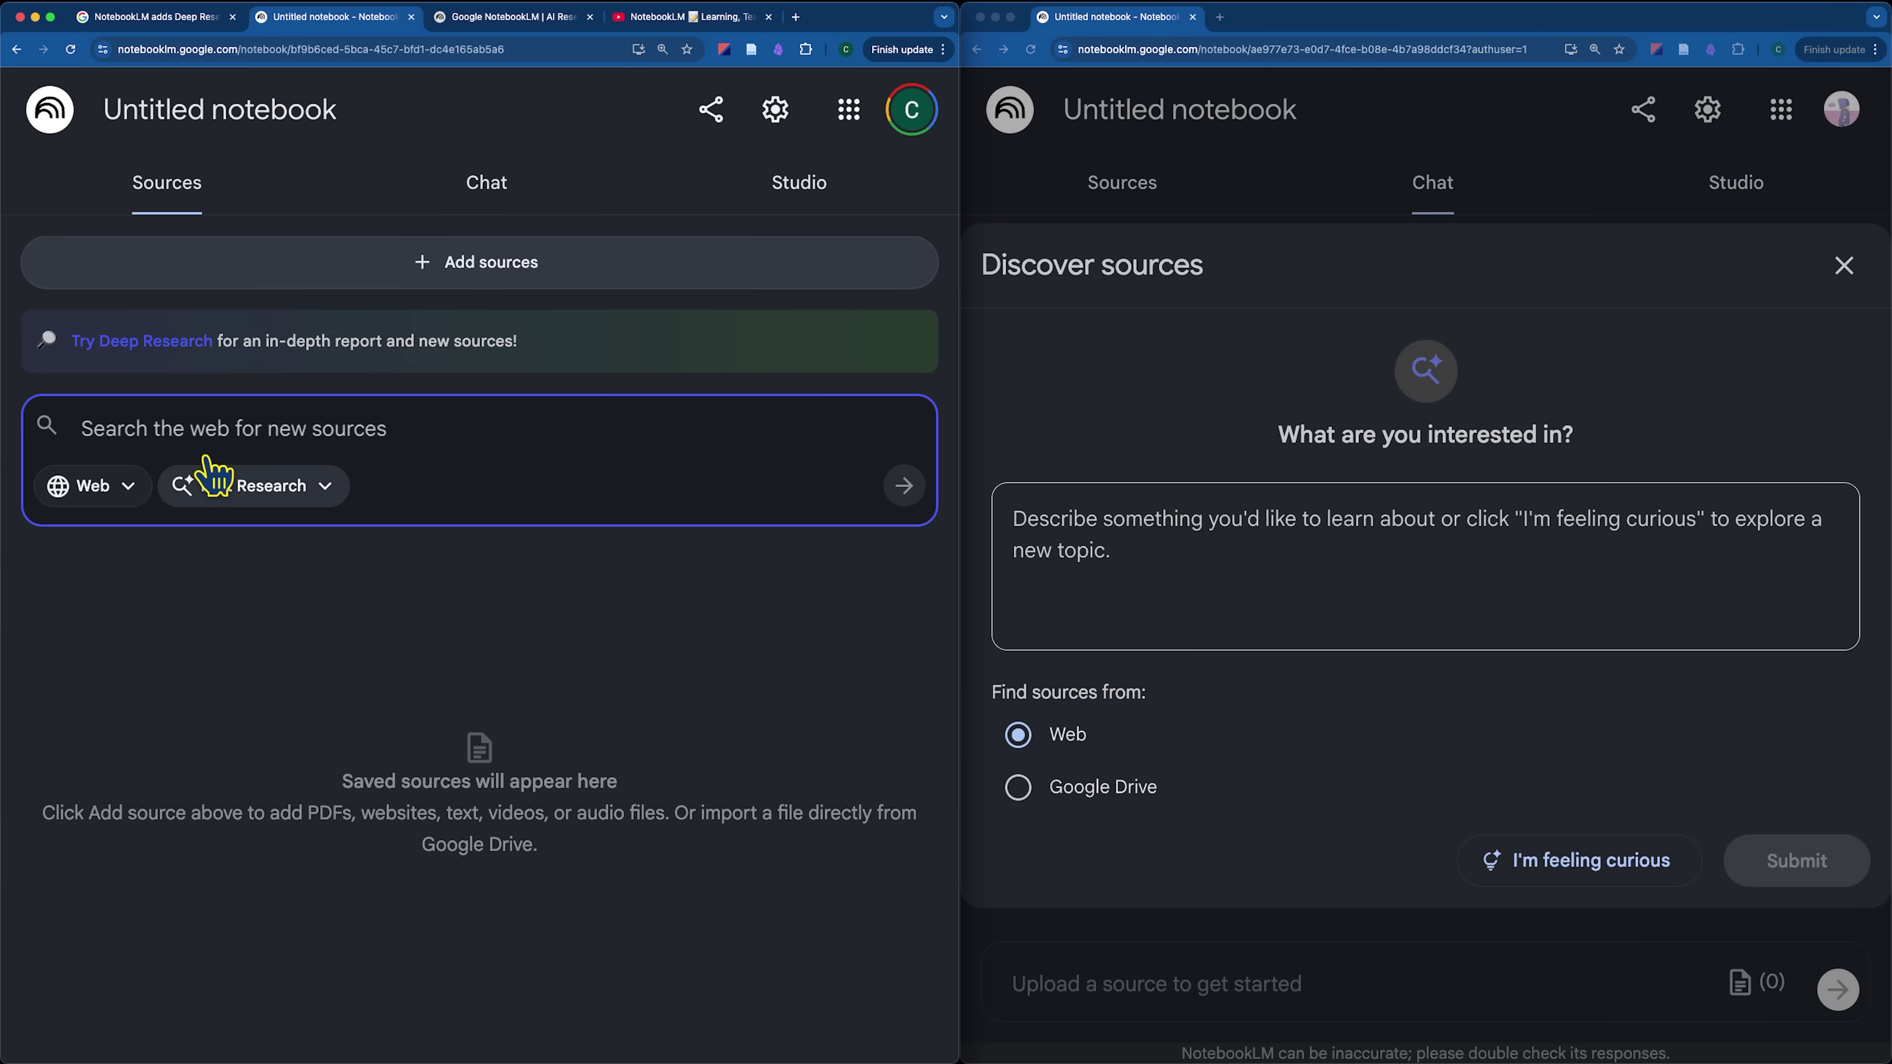
# Close the add-sources dialog via Discover sources, returning to the left notebook's sources panel
pyautogui.click(106, 340)
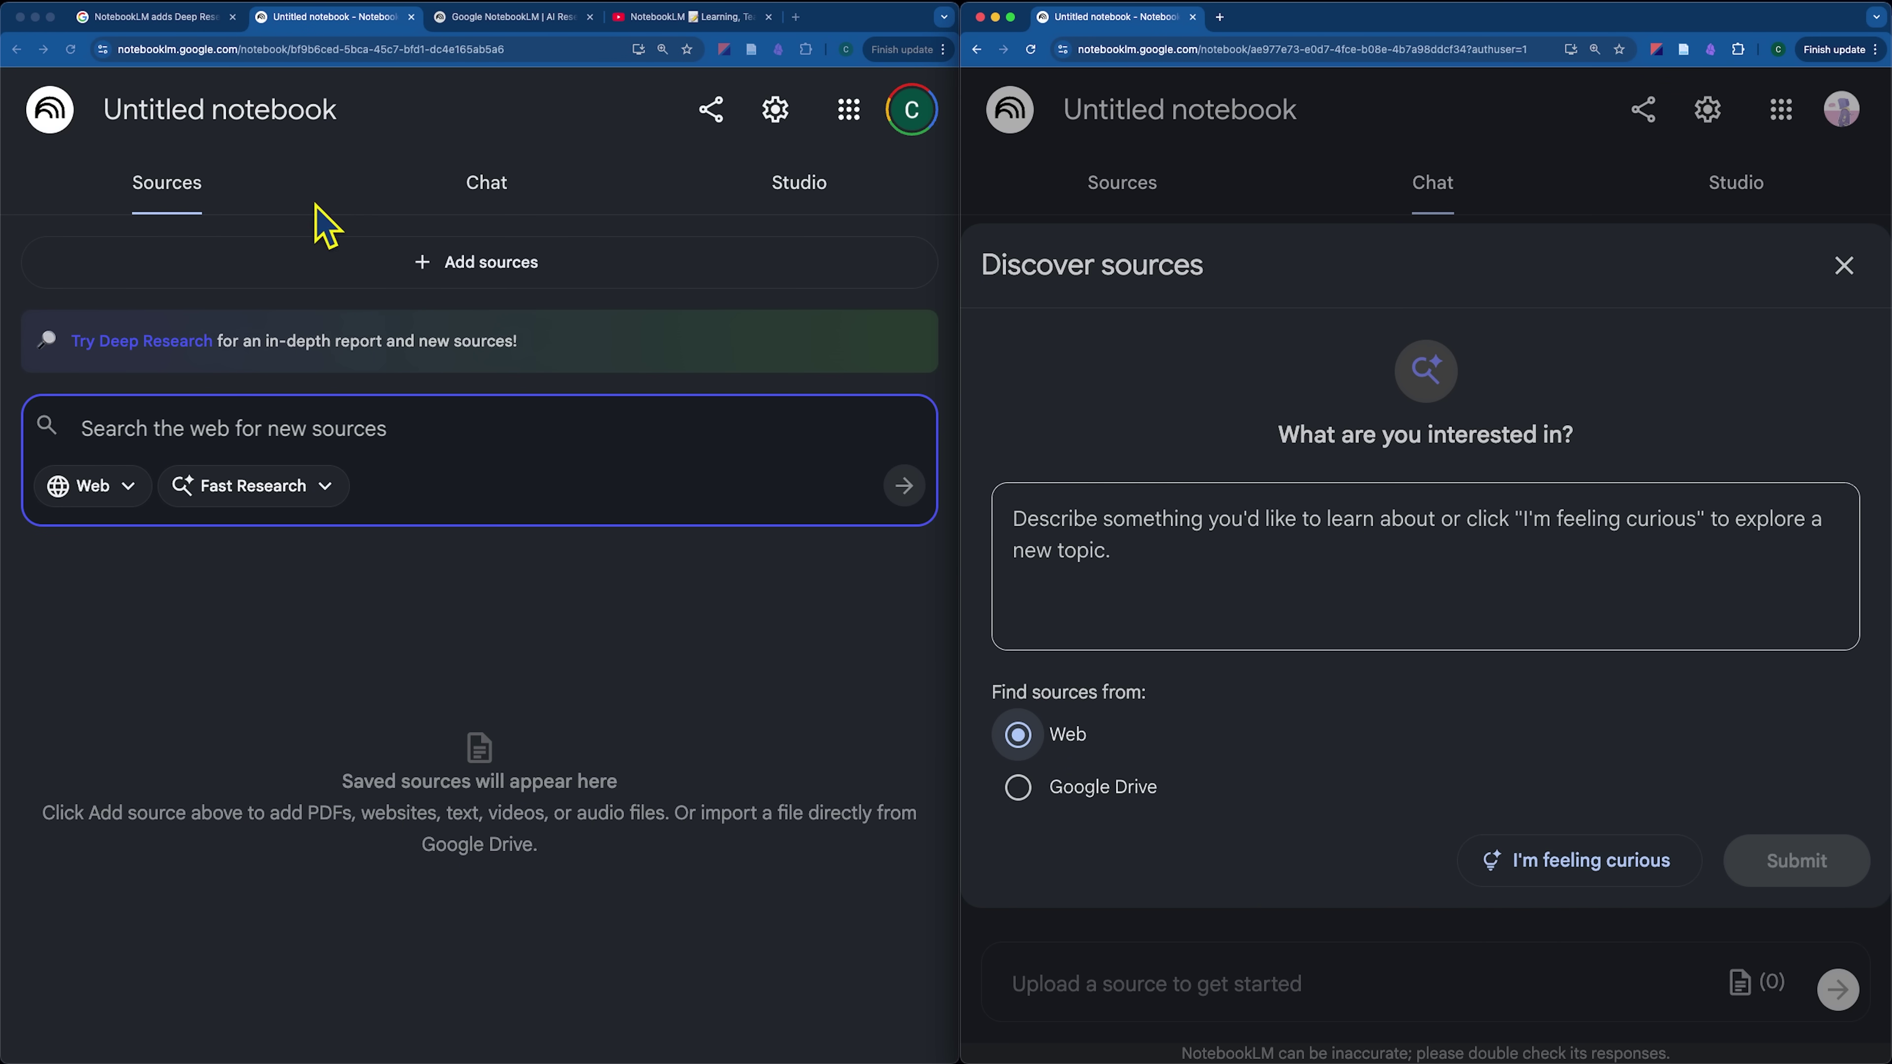
pyautogui.click(506, 269)
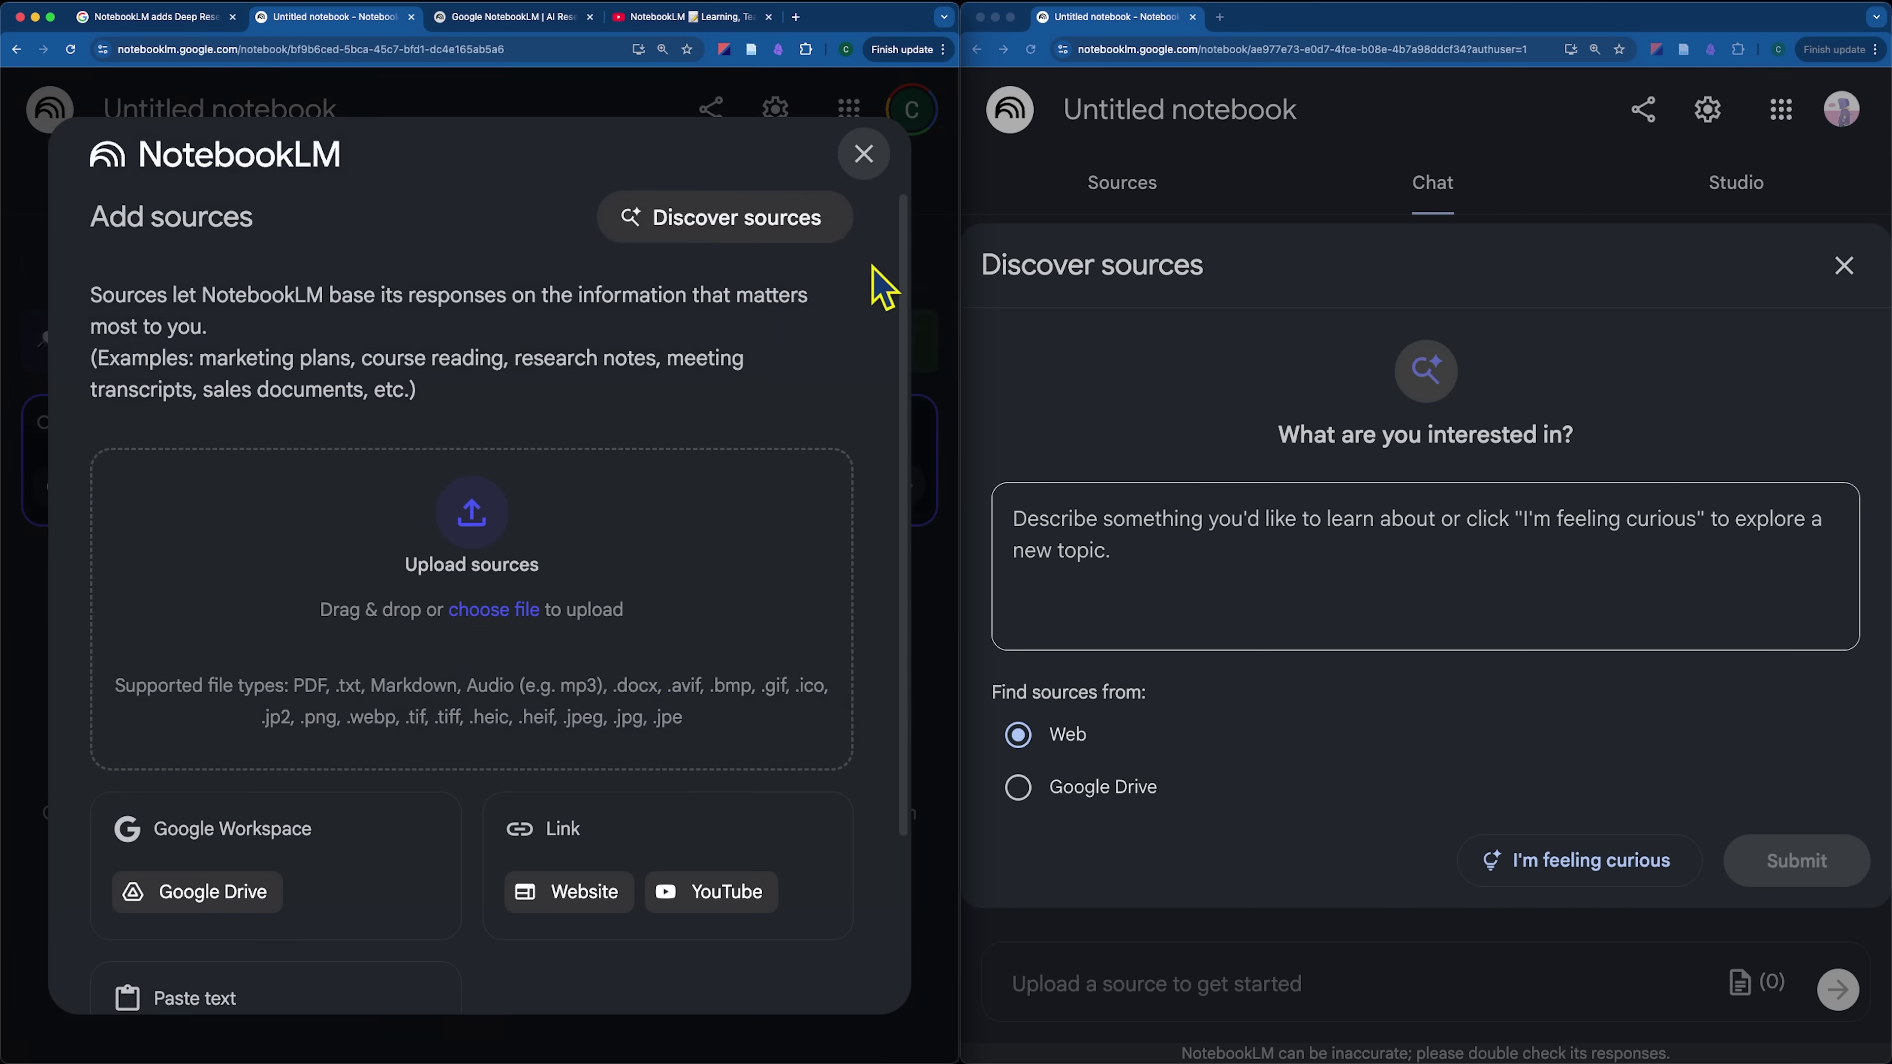
pyautogui.click(719, 220)
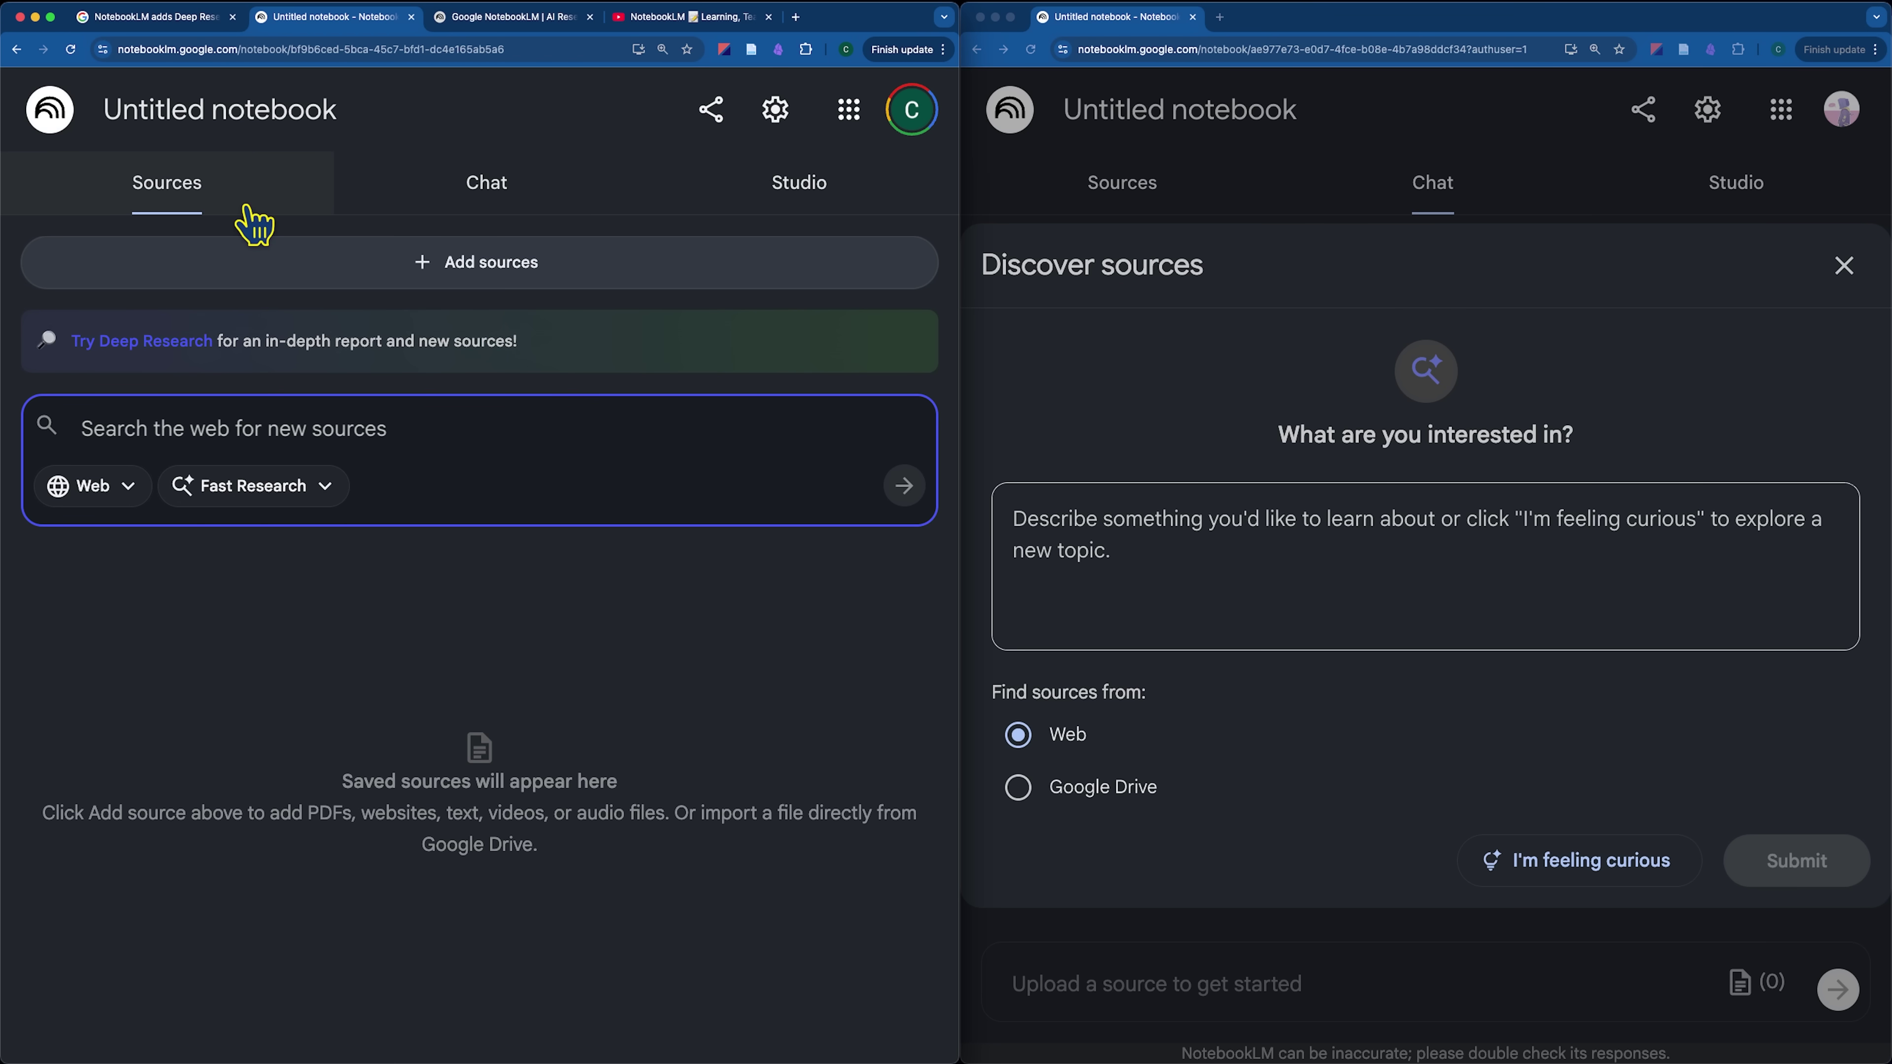
# Check the left notebook's Web source locations and mark the right notebook's Discover sources heading
pyautogui.click(1672, 827)
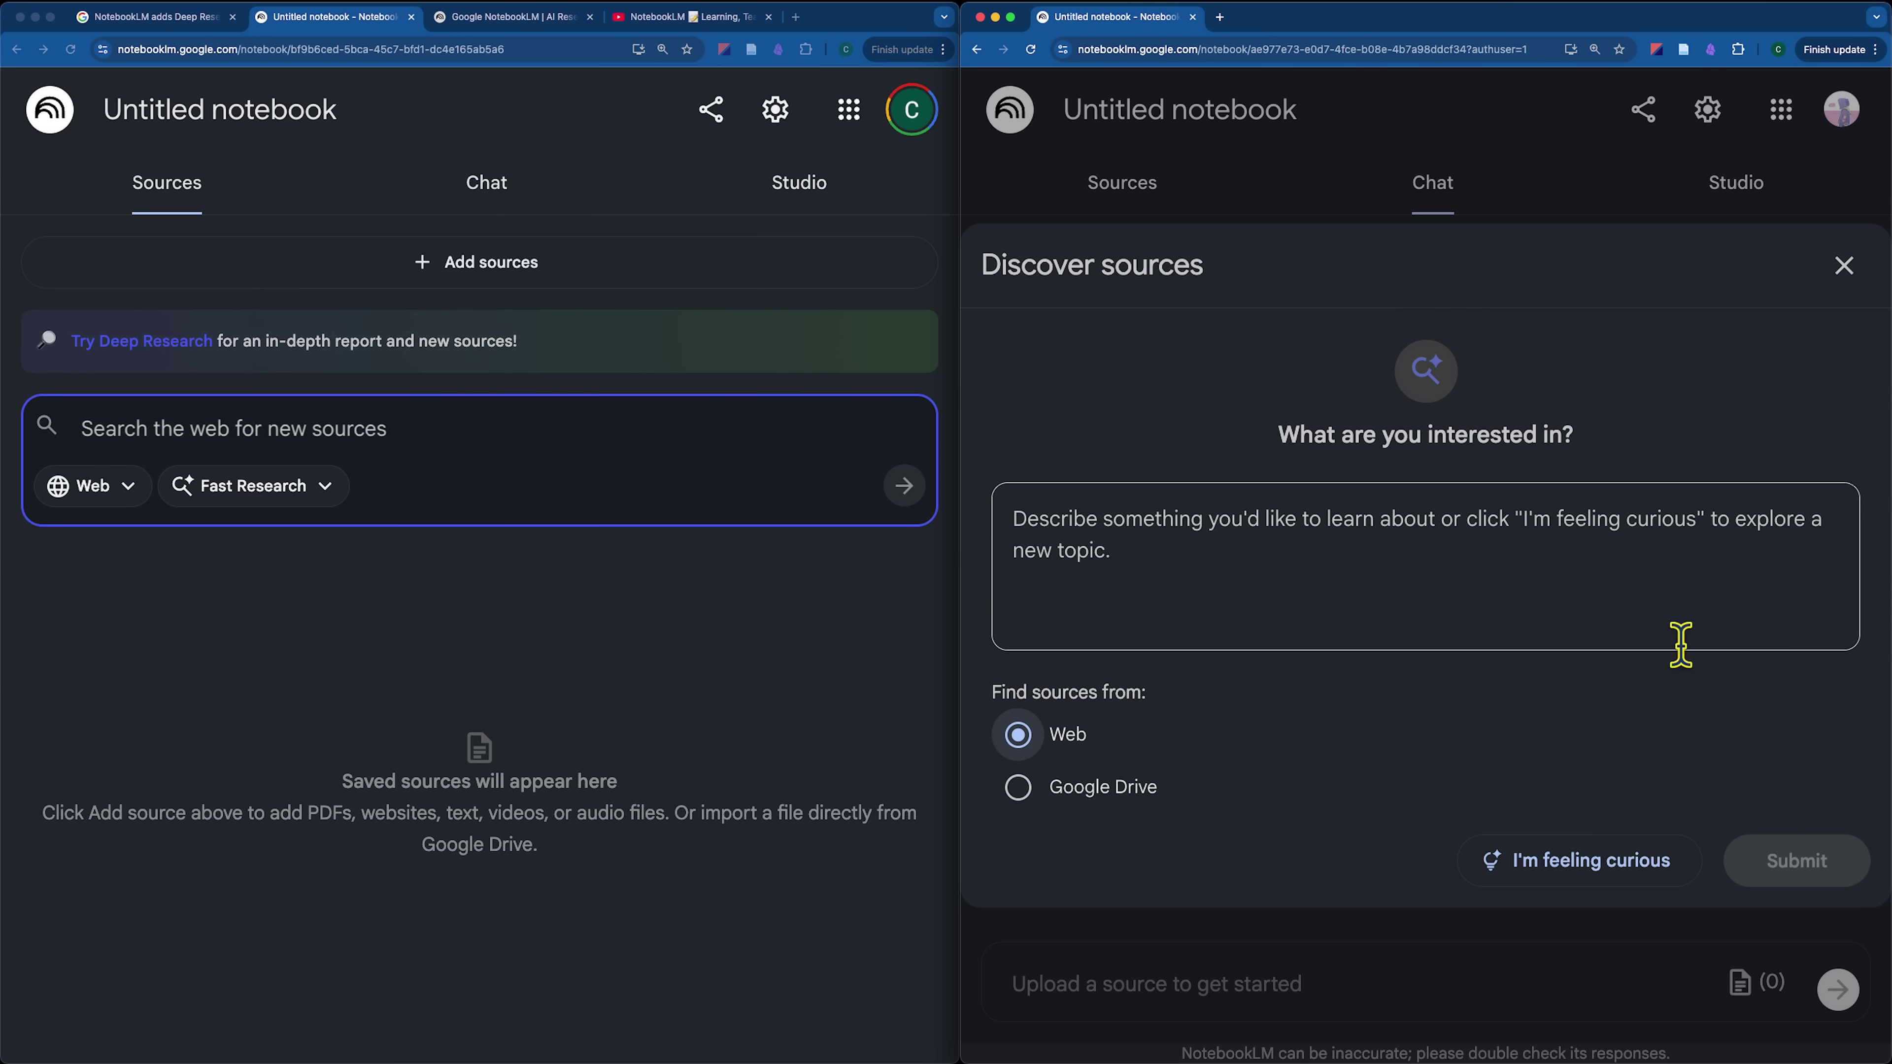
pyautogui.click(100, 500)
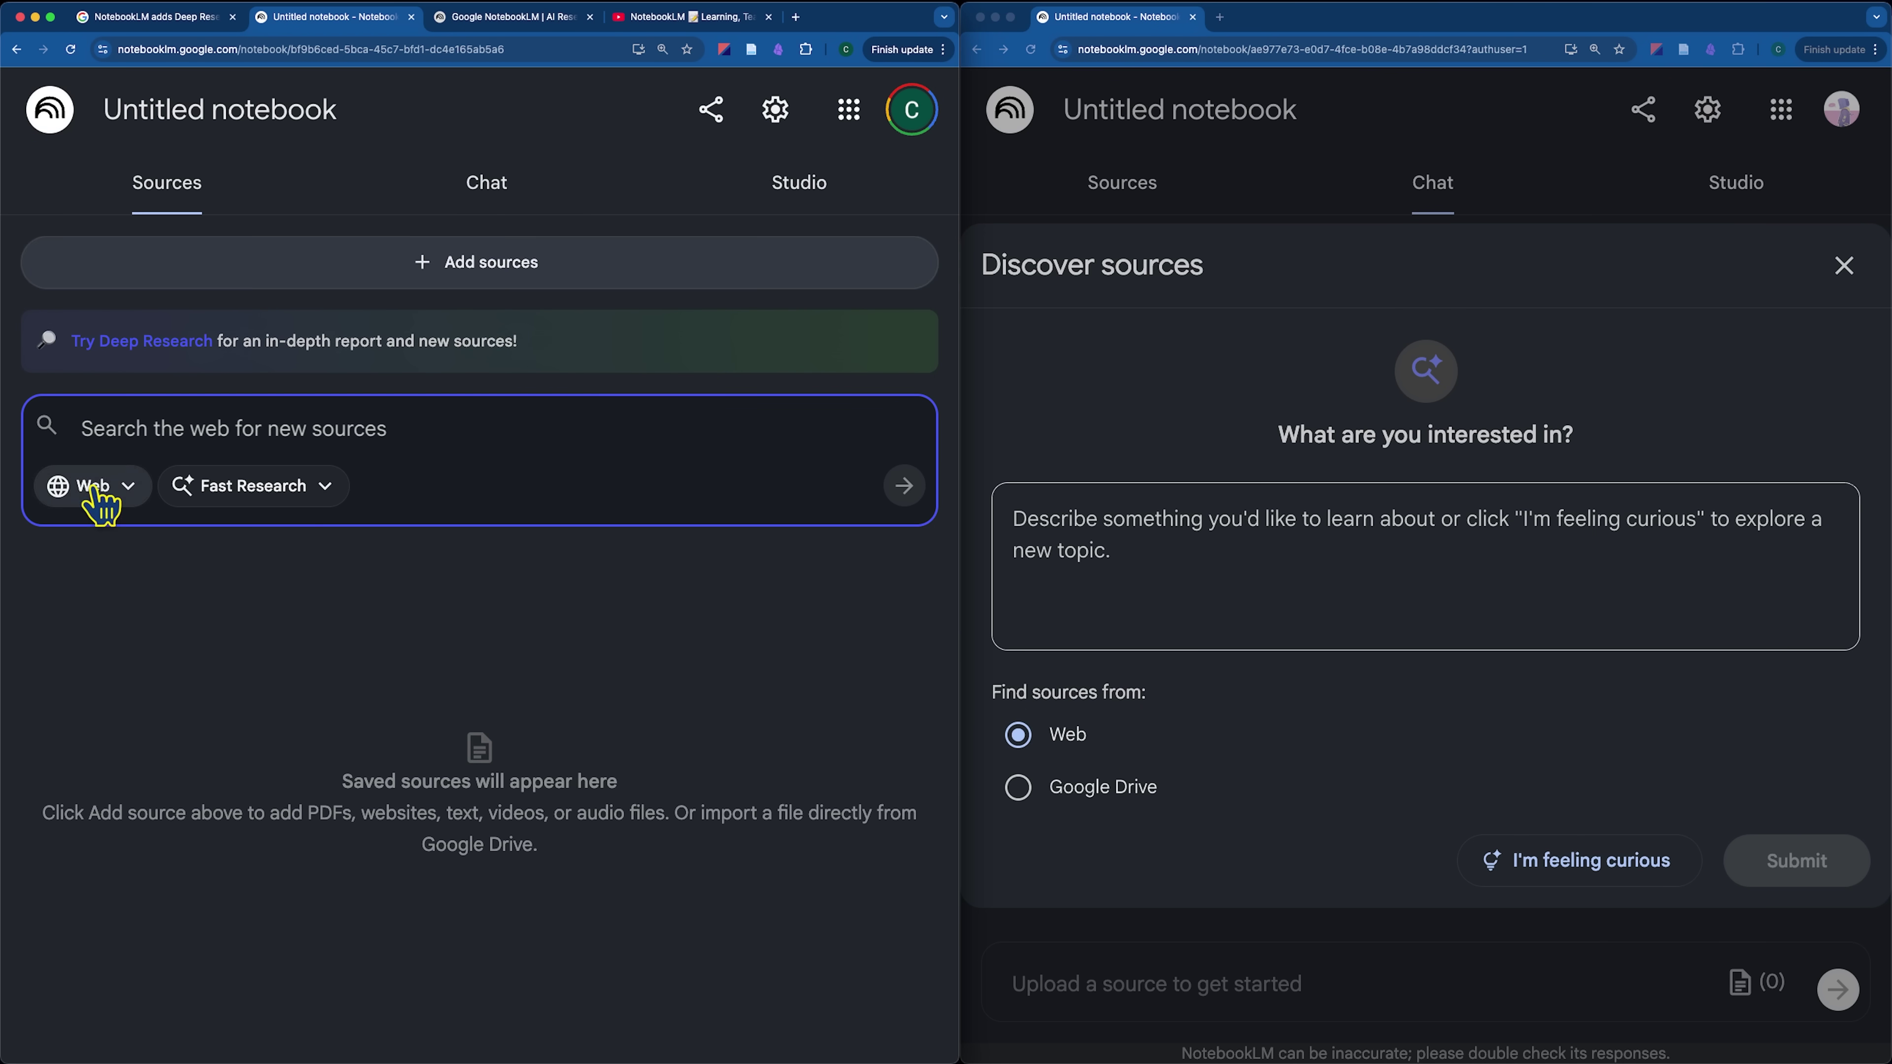
pyautogui.click(101, 500)
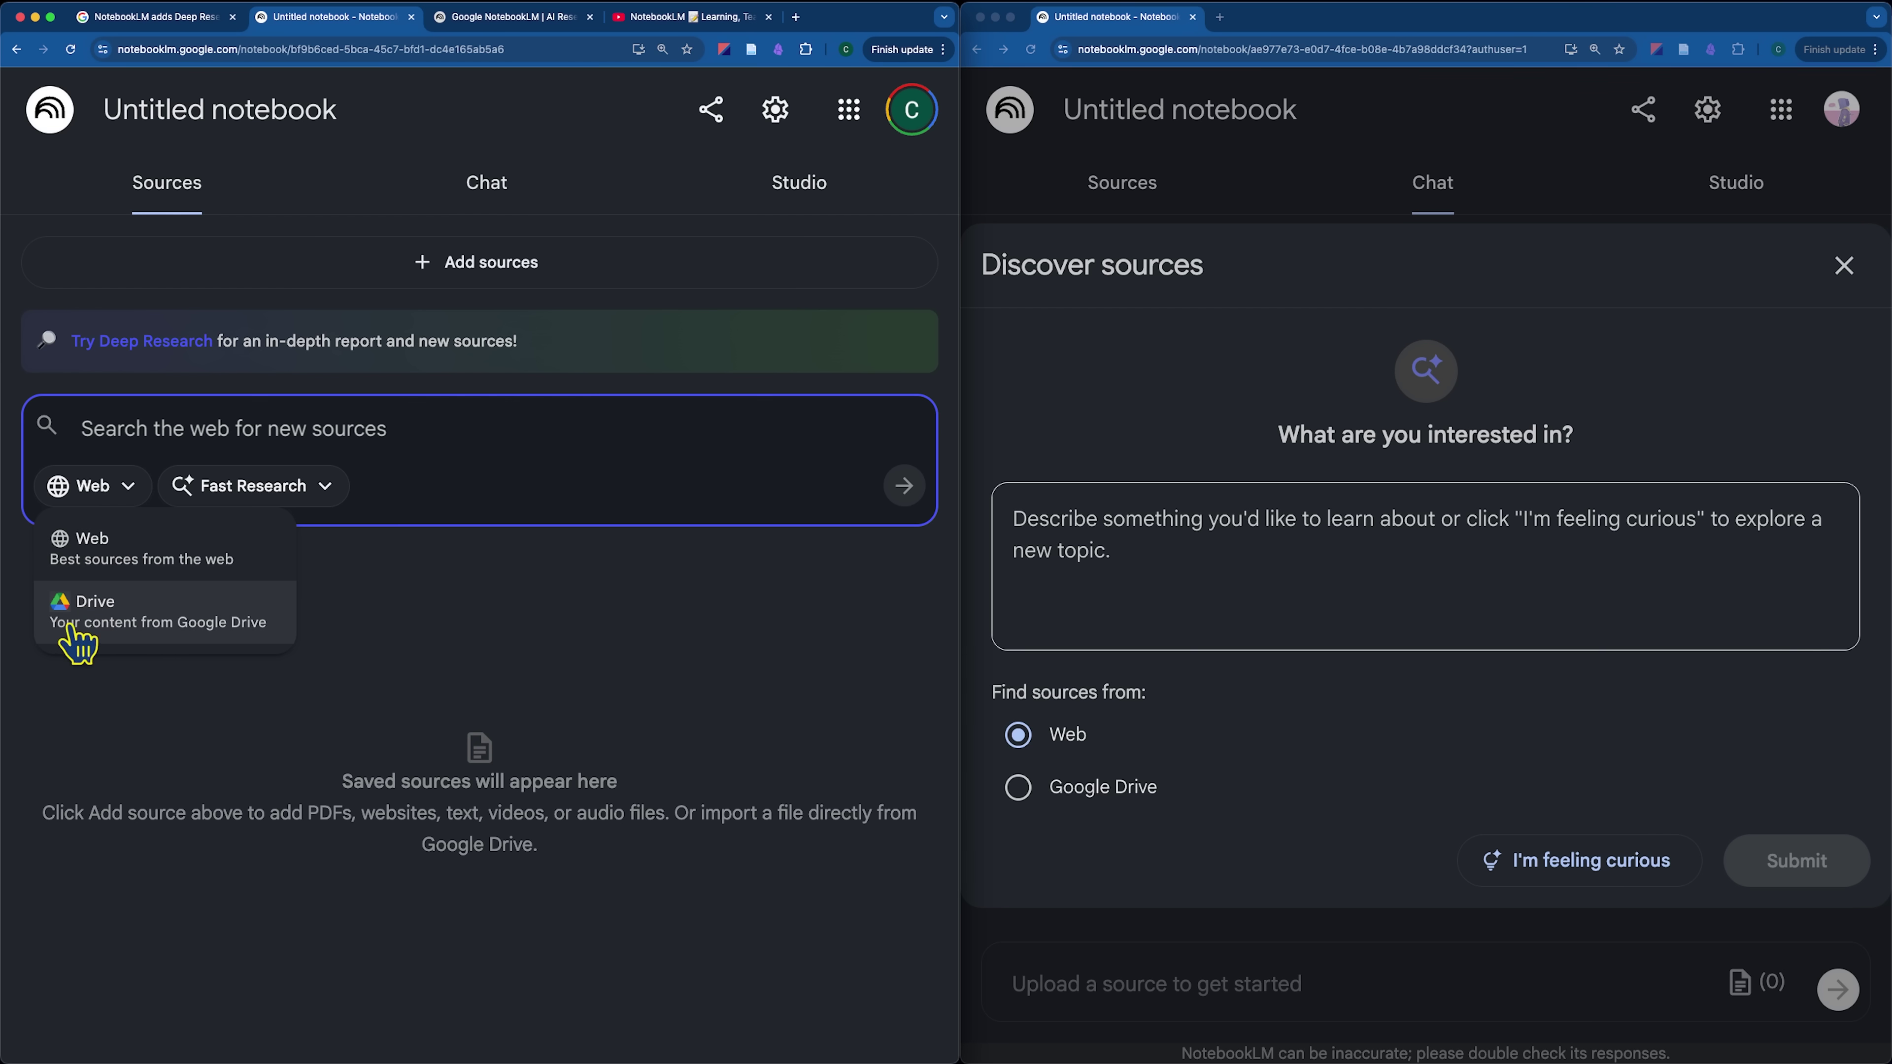
pyautogui.click(1180, 522)
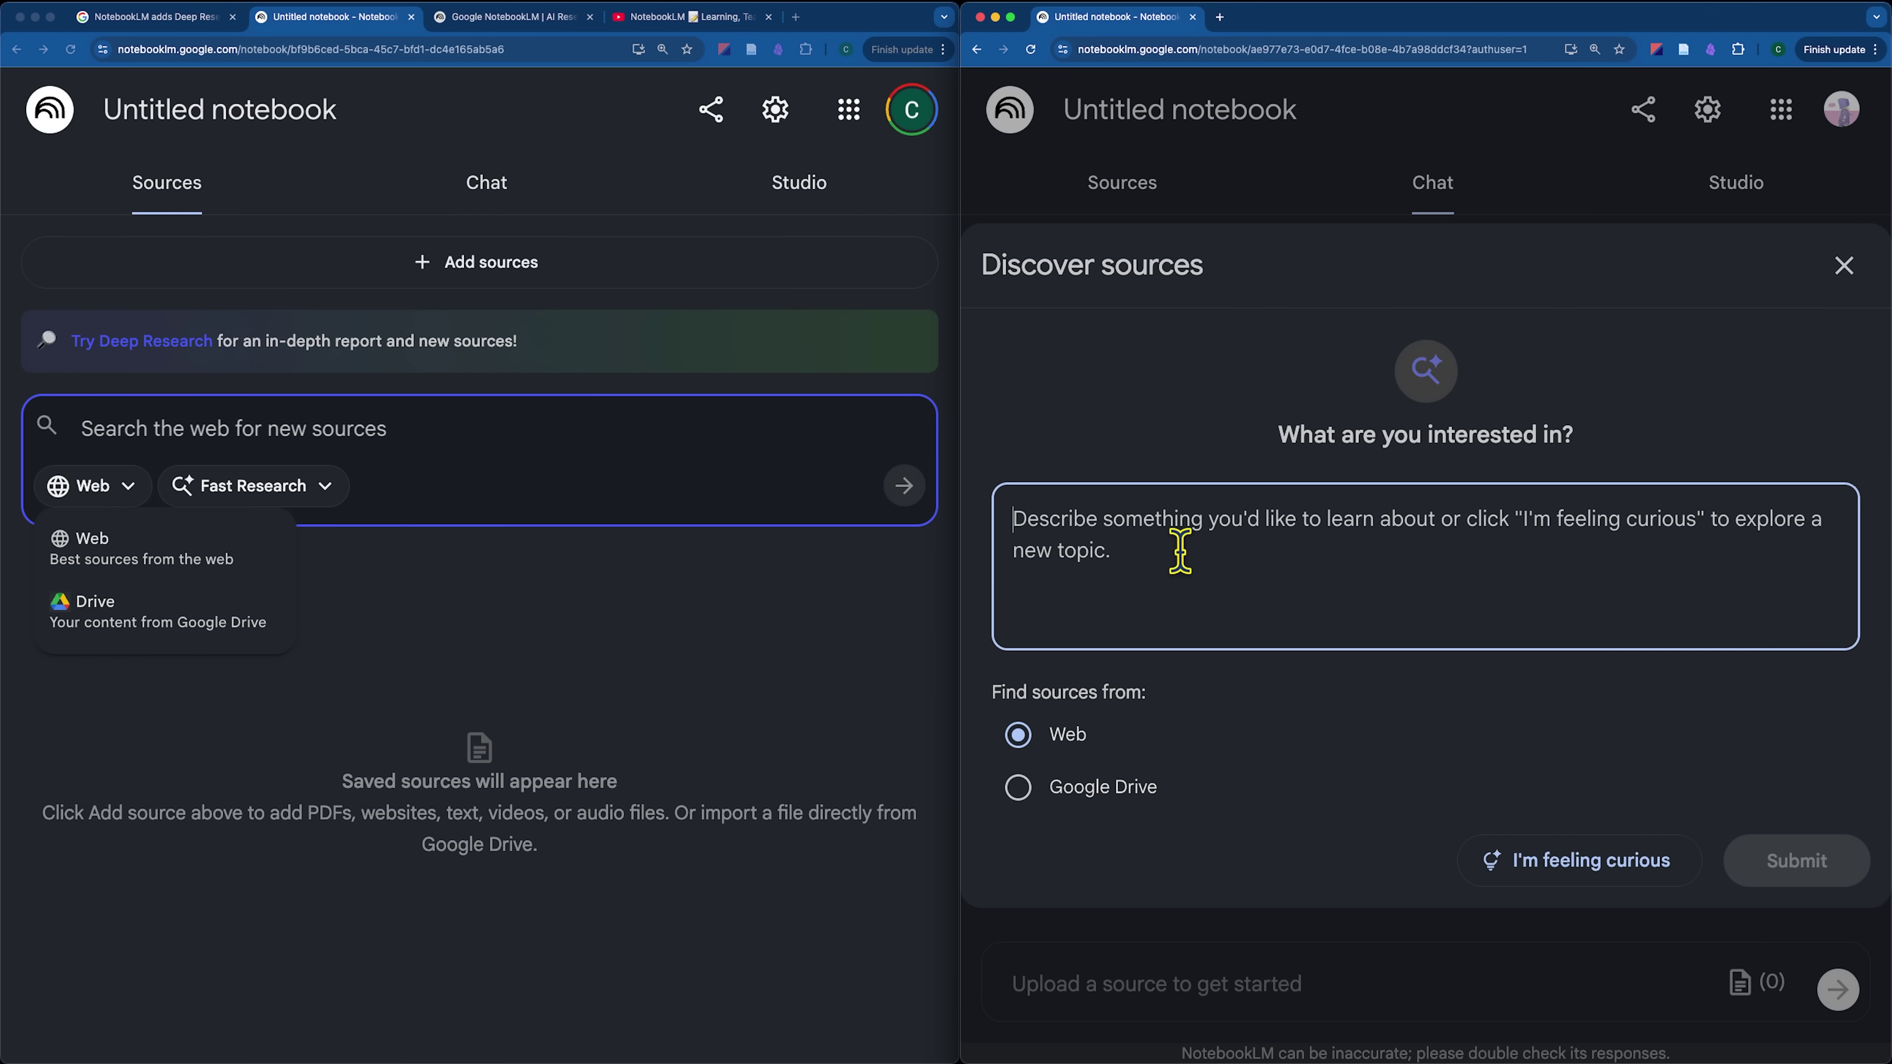
pyautogui.moveTo(981, 279); pyautogui.dragTo(1267, 296)
# Keep Fast Research as the left notebook's mode and compare it with the Discover sources panel
pyautogui.click(265, 496)
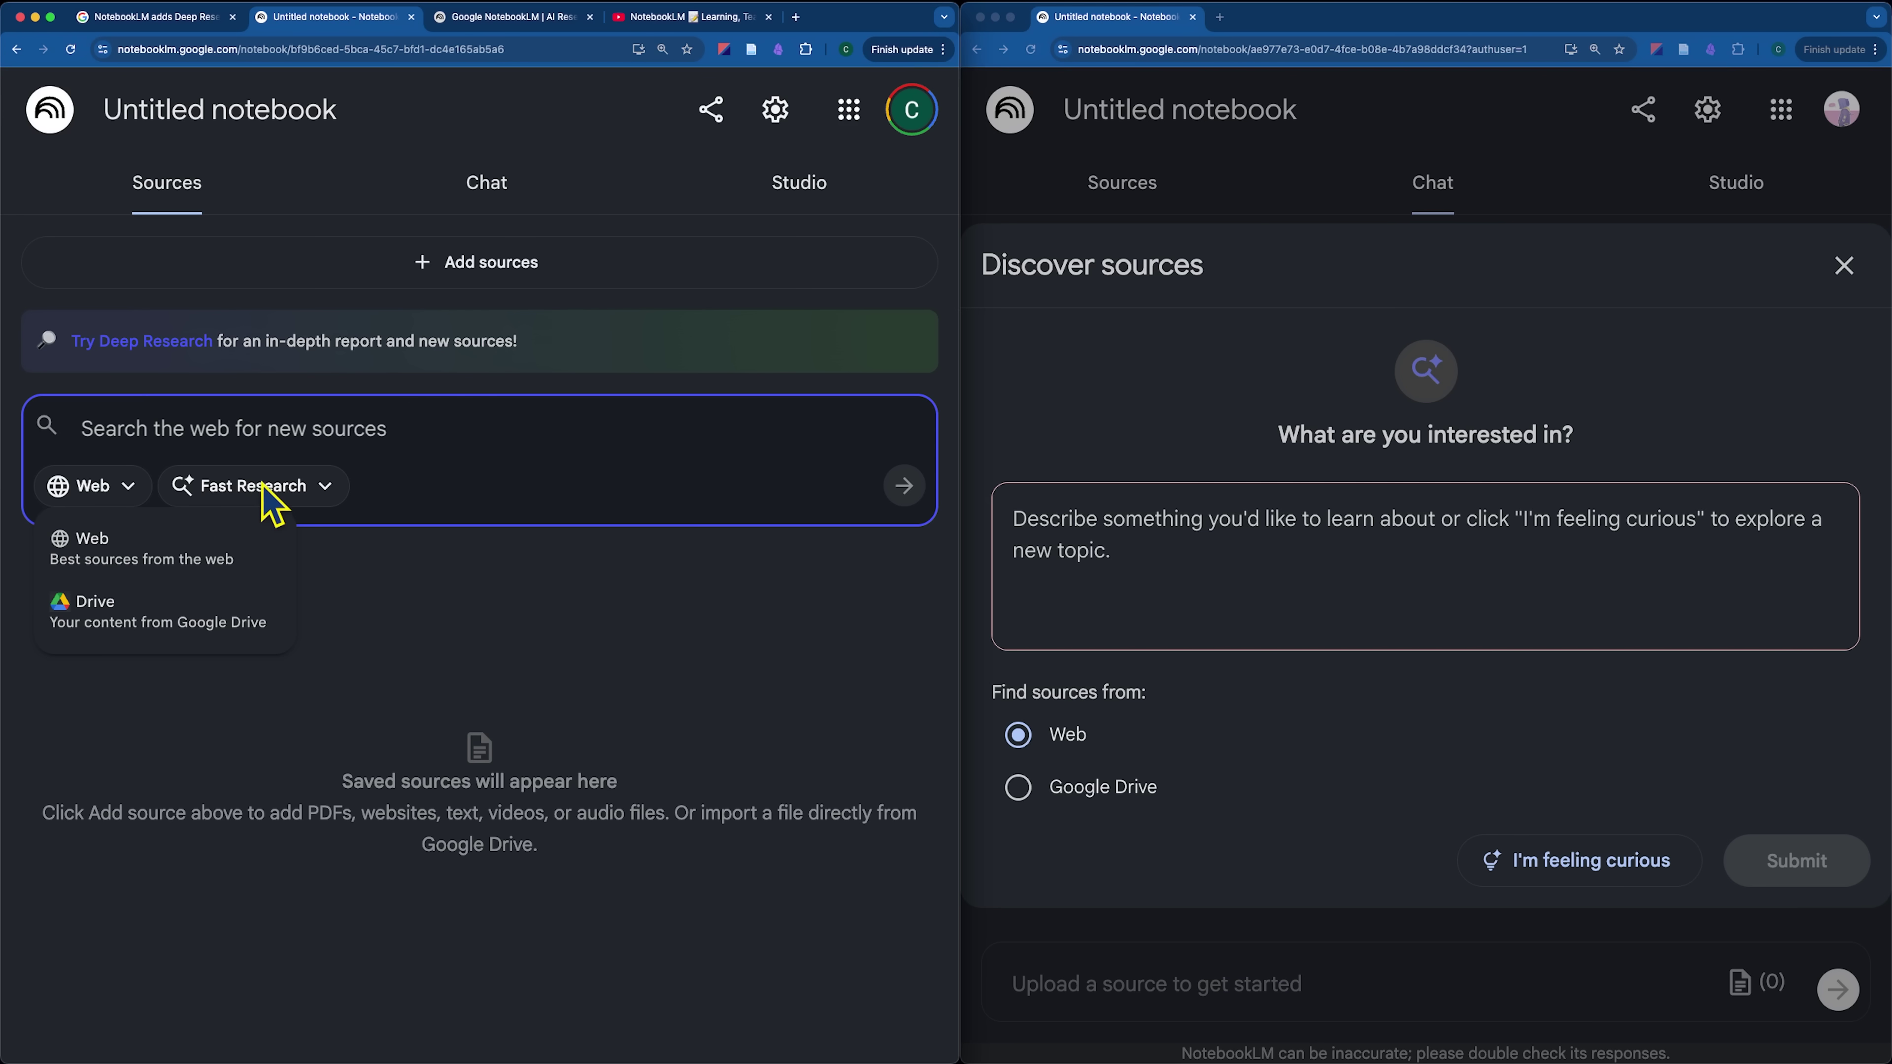
pyautogui.click(307, 492)
pyautogui.click(327, 568)
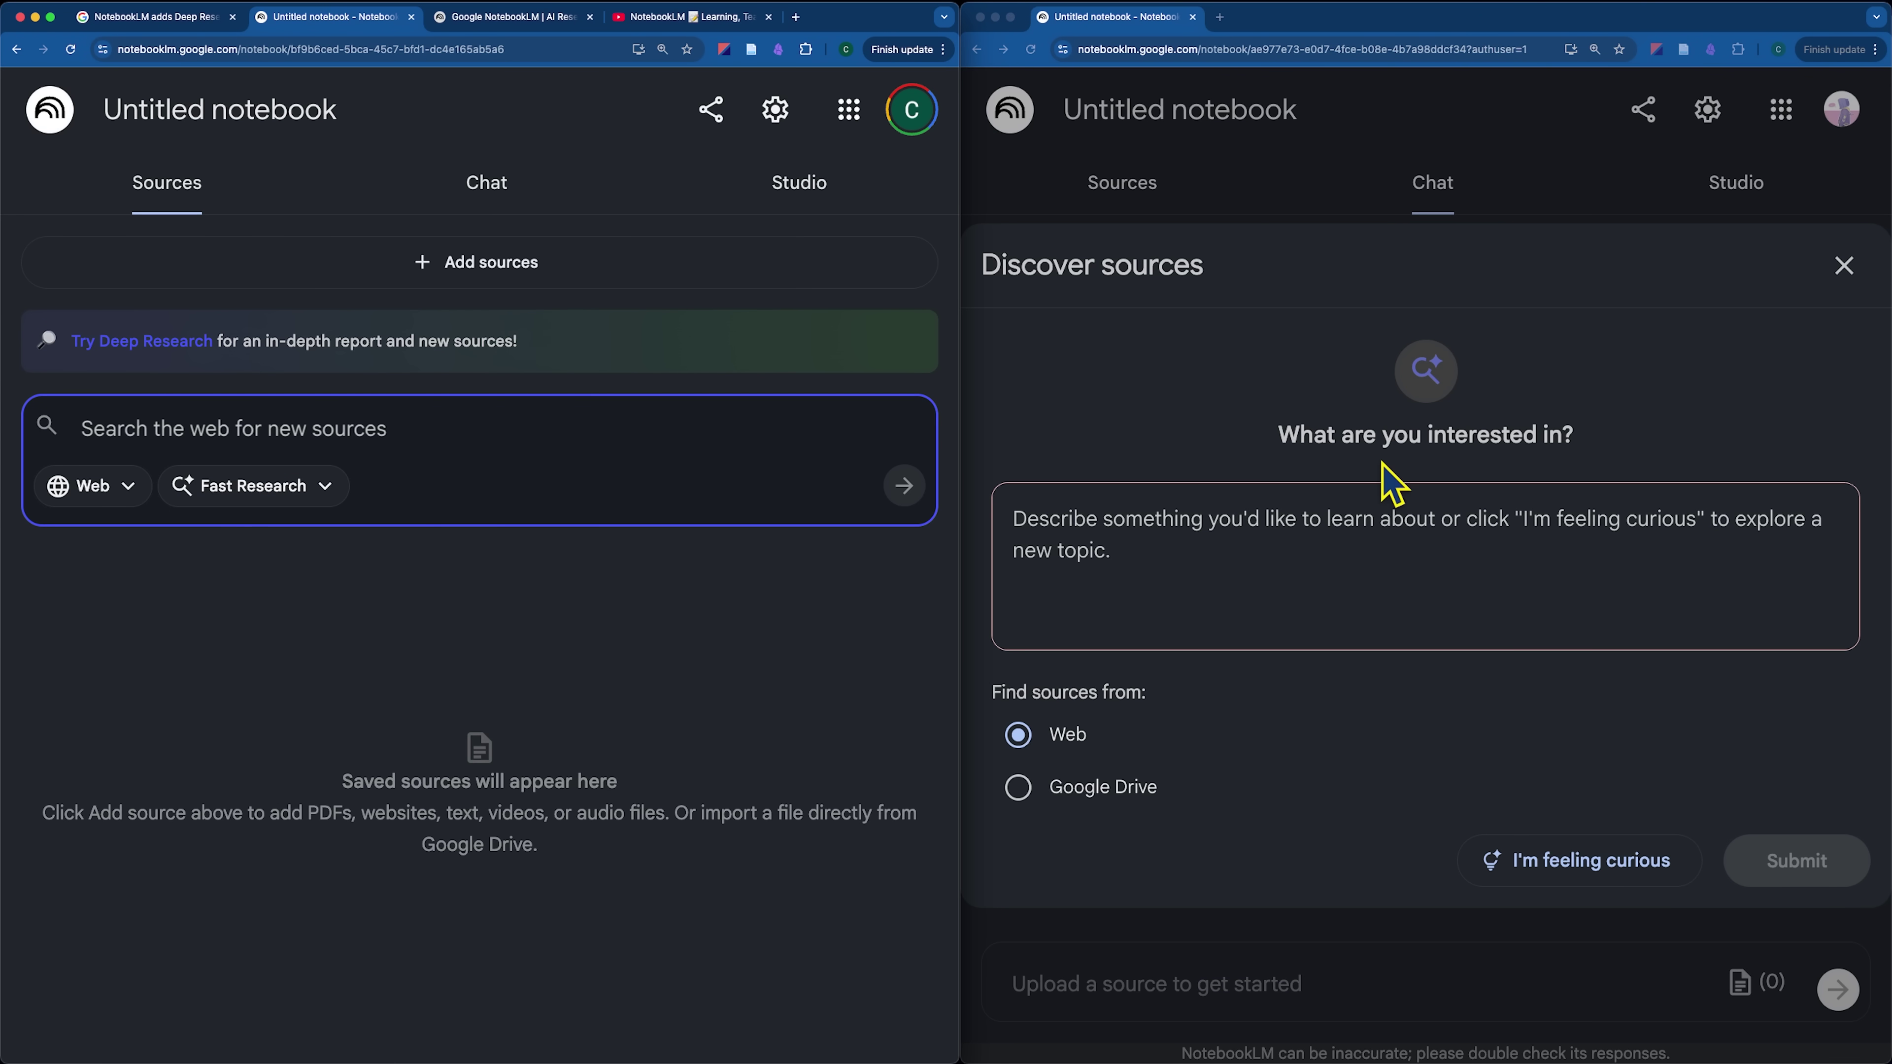
pyautogui.moveTo(997, 261); pyautogui.dragTo(1347, 294)
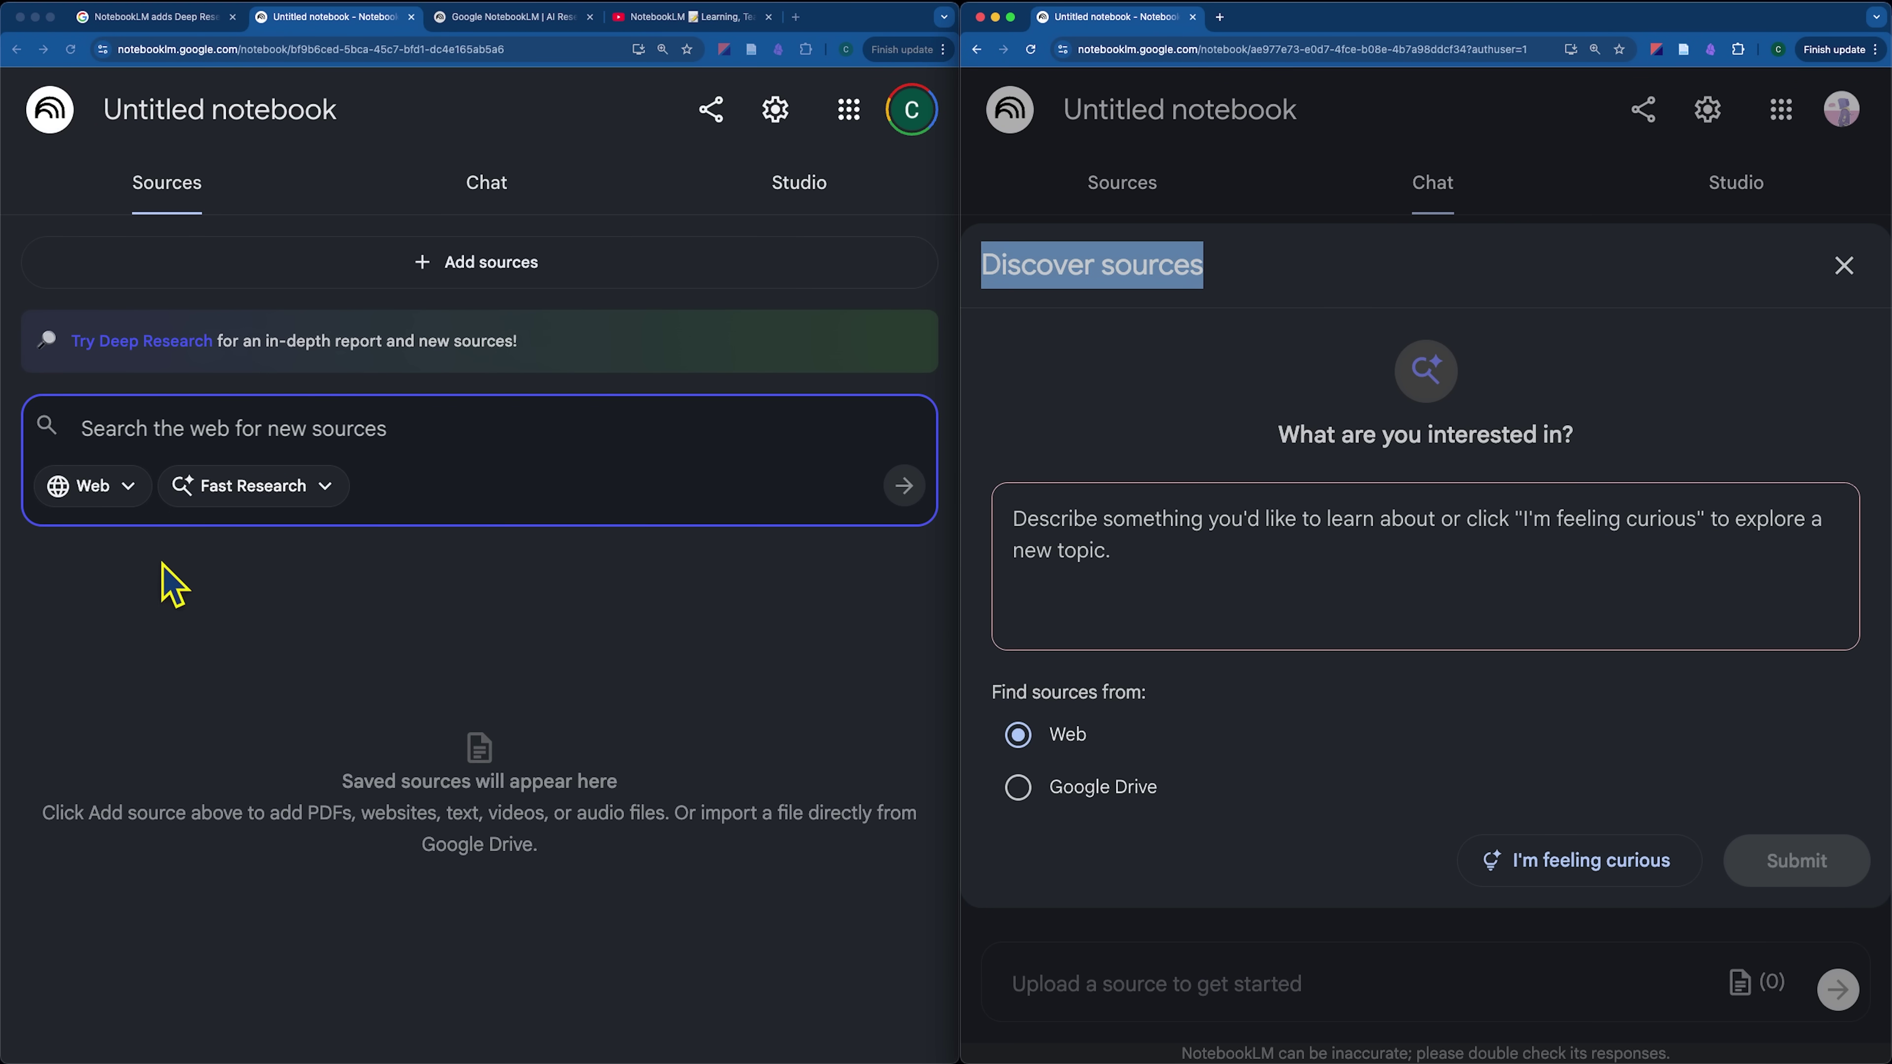
pyautogui.click(224, 503)
pyautogui.click(224, 503)
pyautogui.click(581, 645)
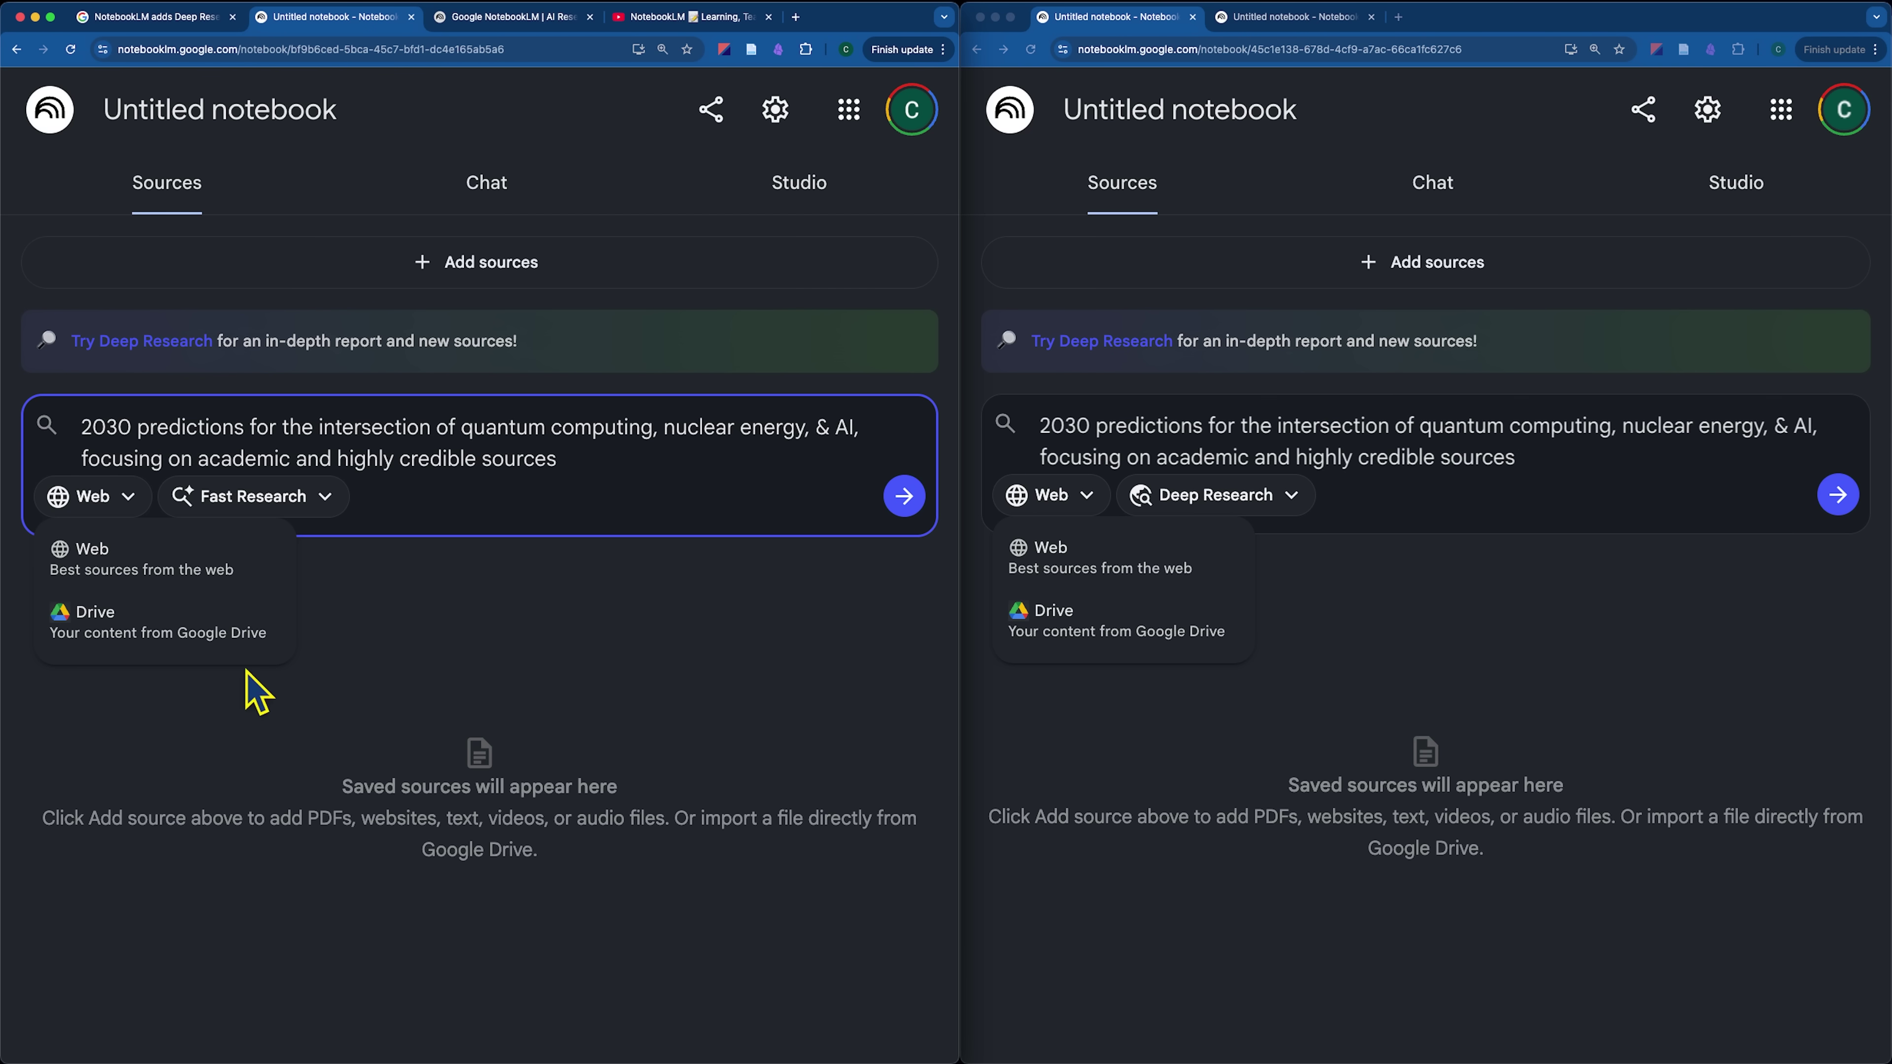
# Close the left notebook's source location list and bring the Deep Research notebook into focus
pyautogui.click(929, 657)
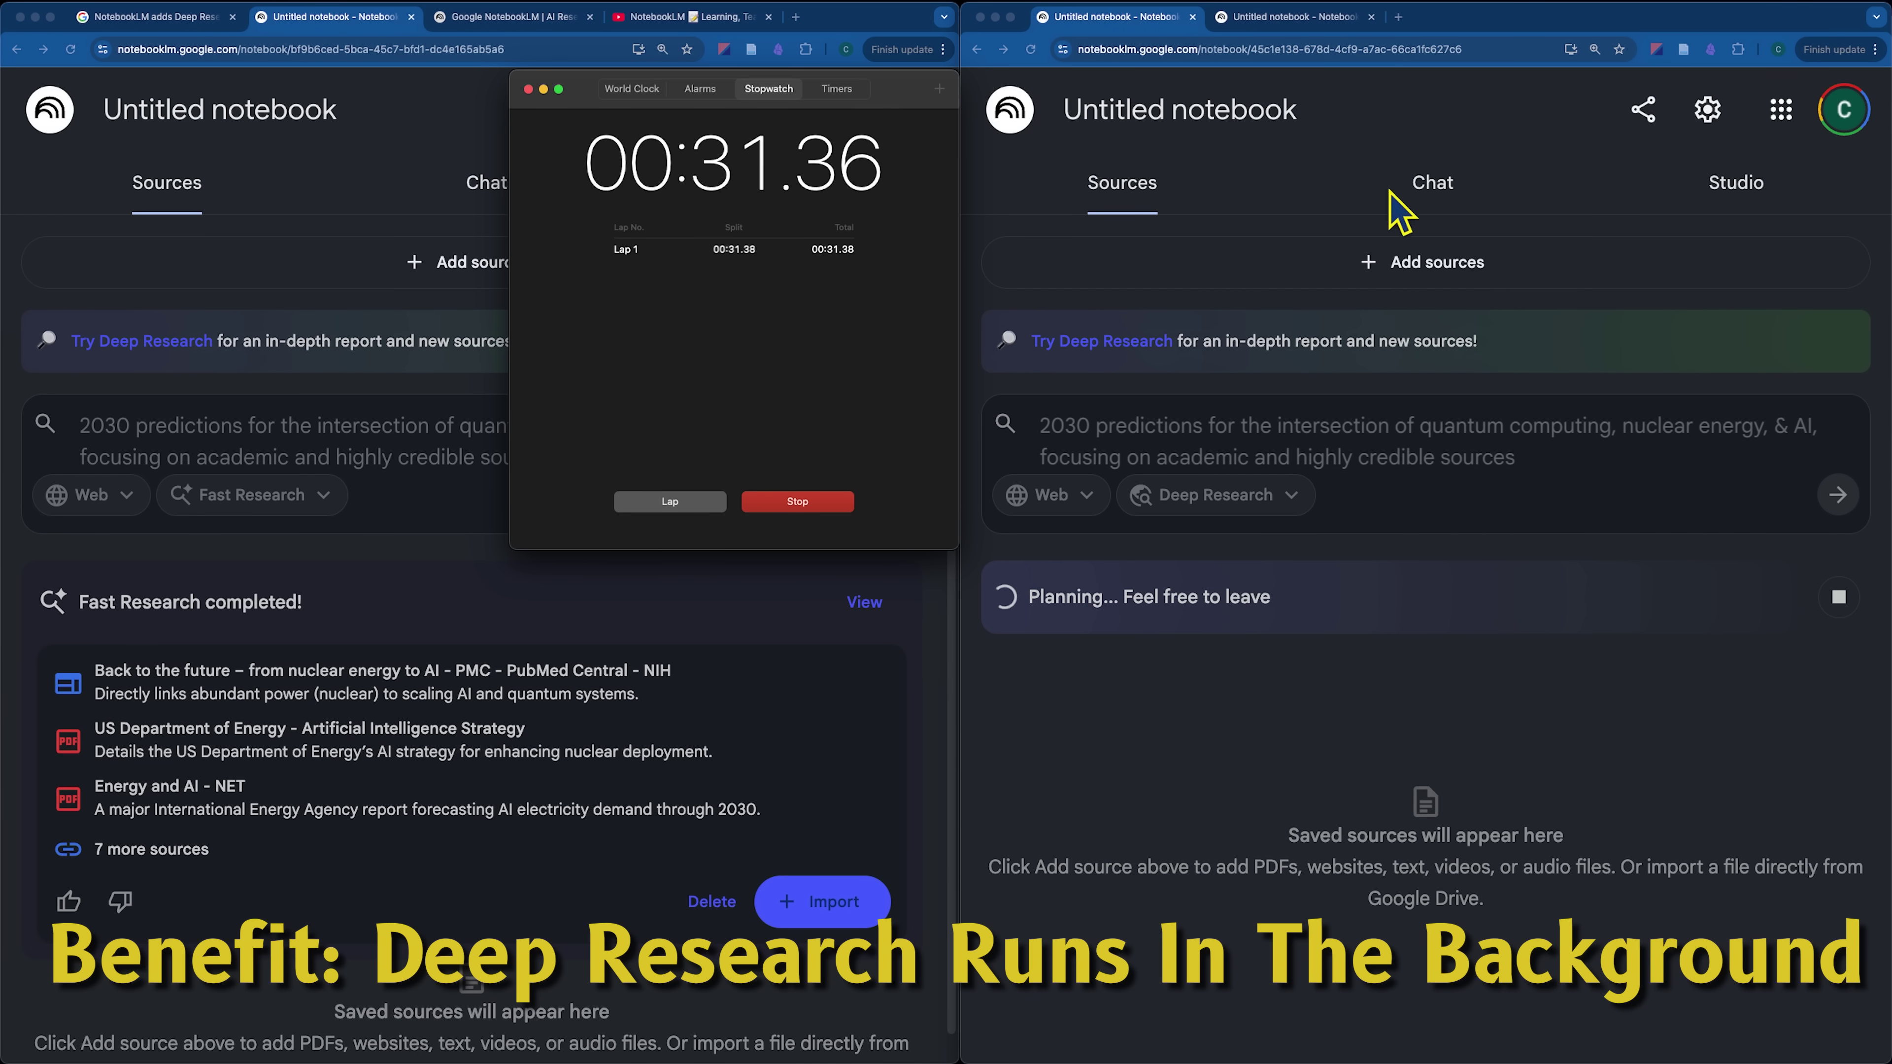
pyautogui.click(1445, 138)
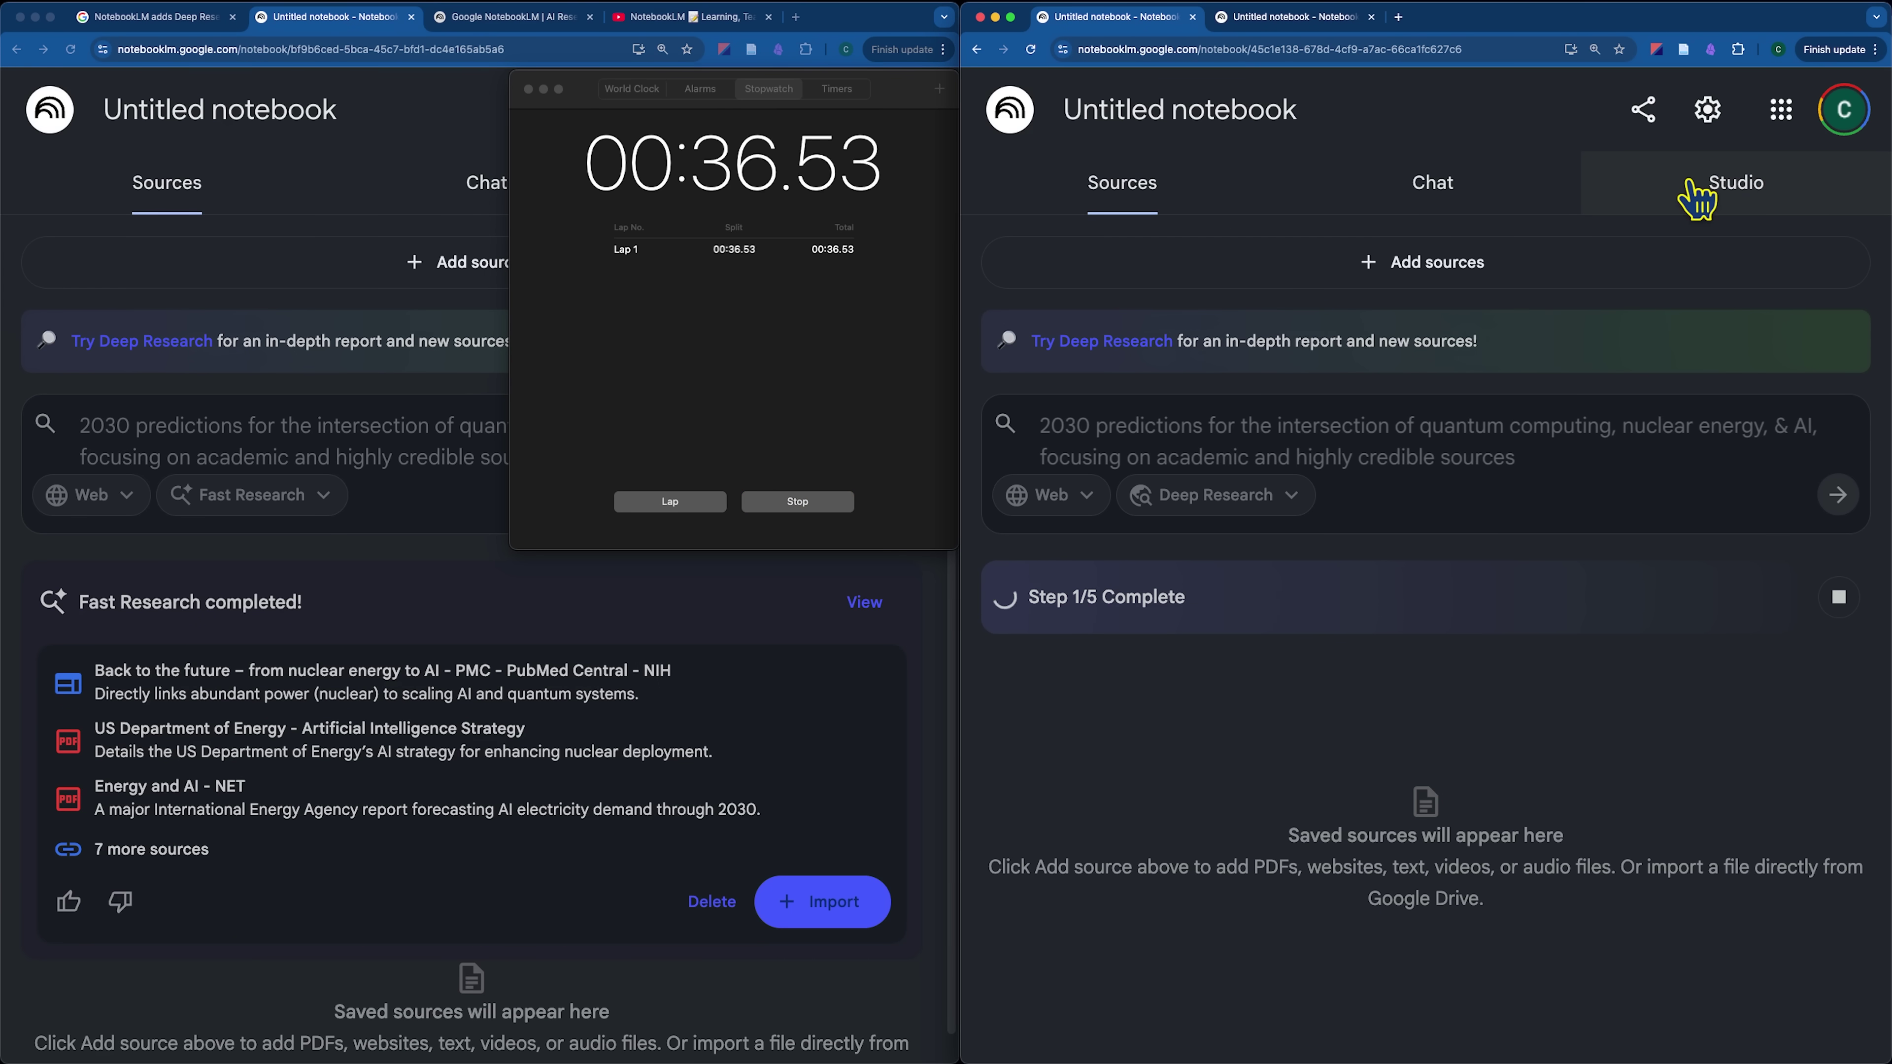
# Check Studio and return to Deep Research progress, then expand all ten Fast Research sources
pyautogui.click(1722, 192)
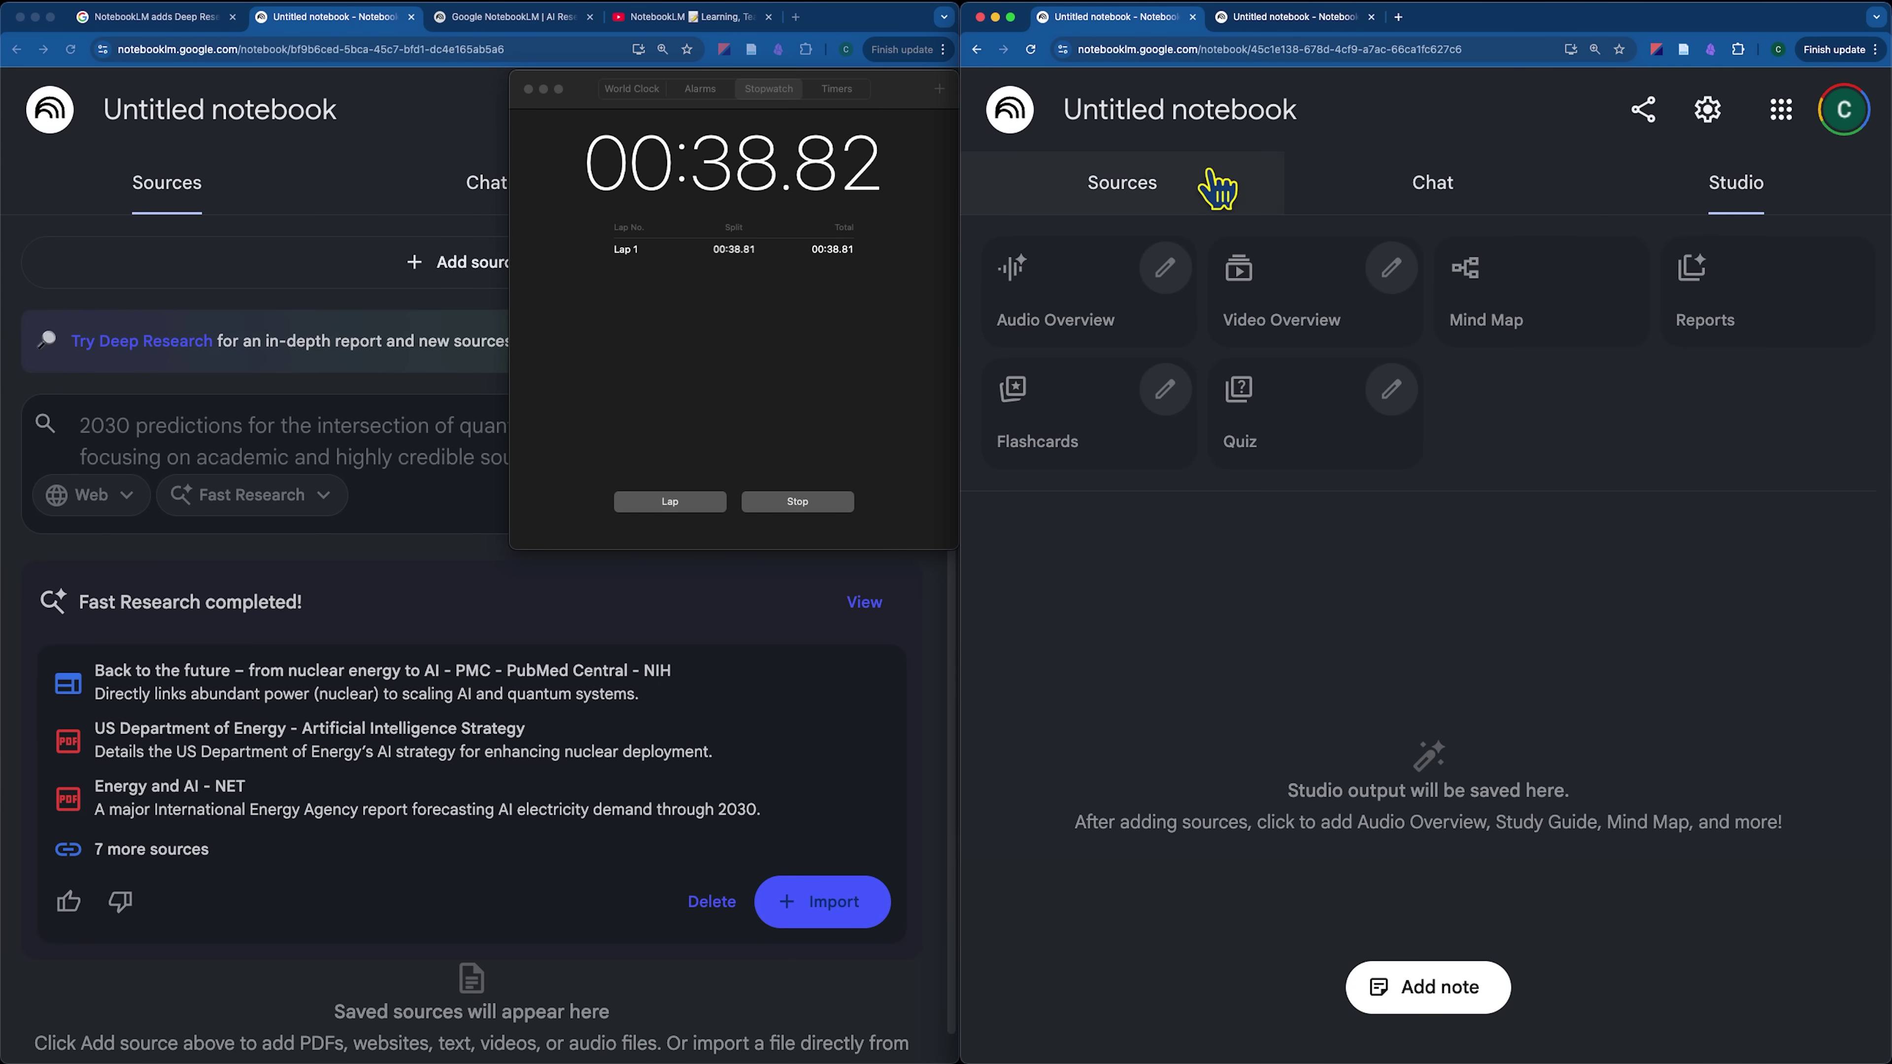
pyautogui.click(1138, 183)
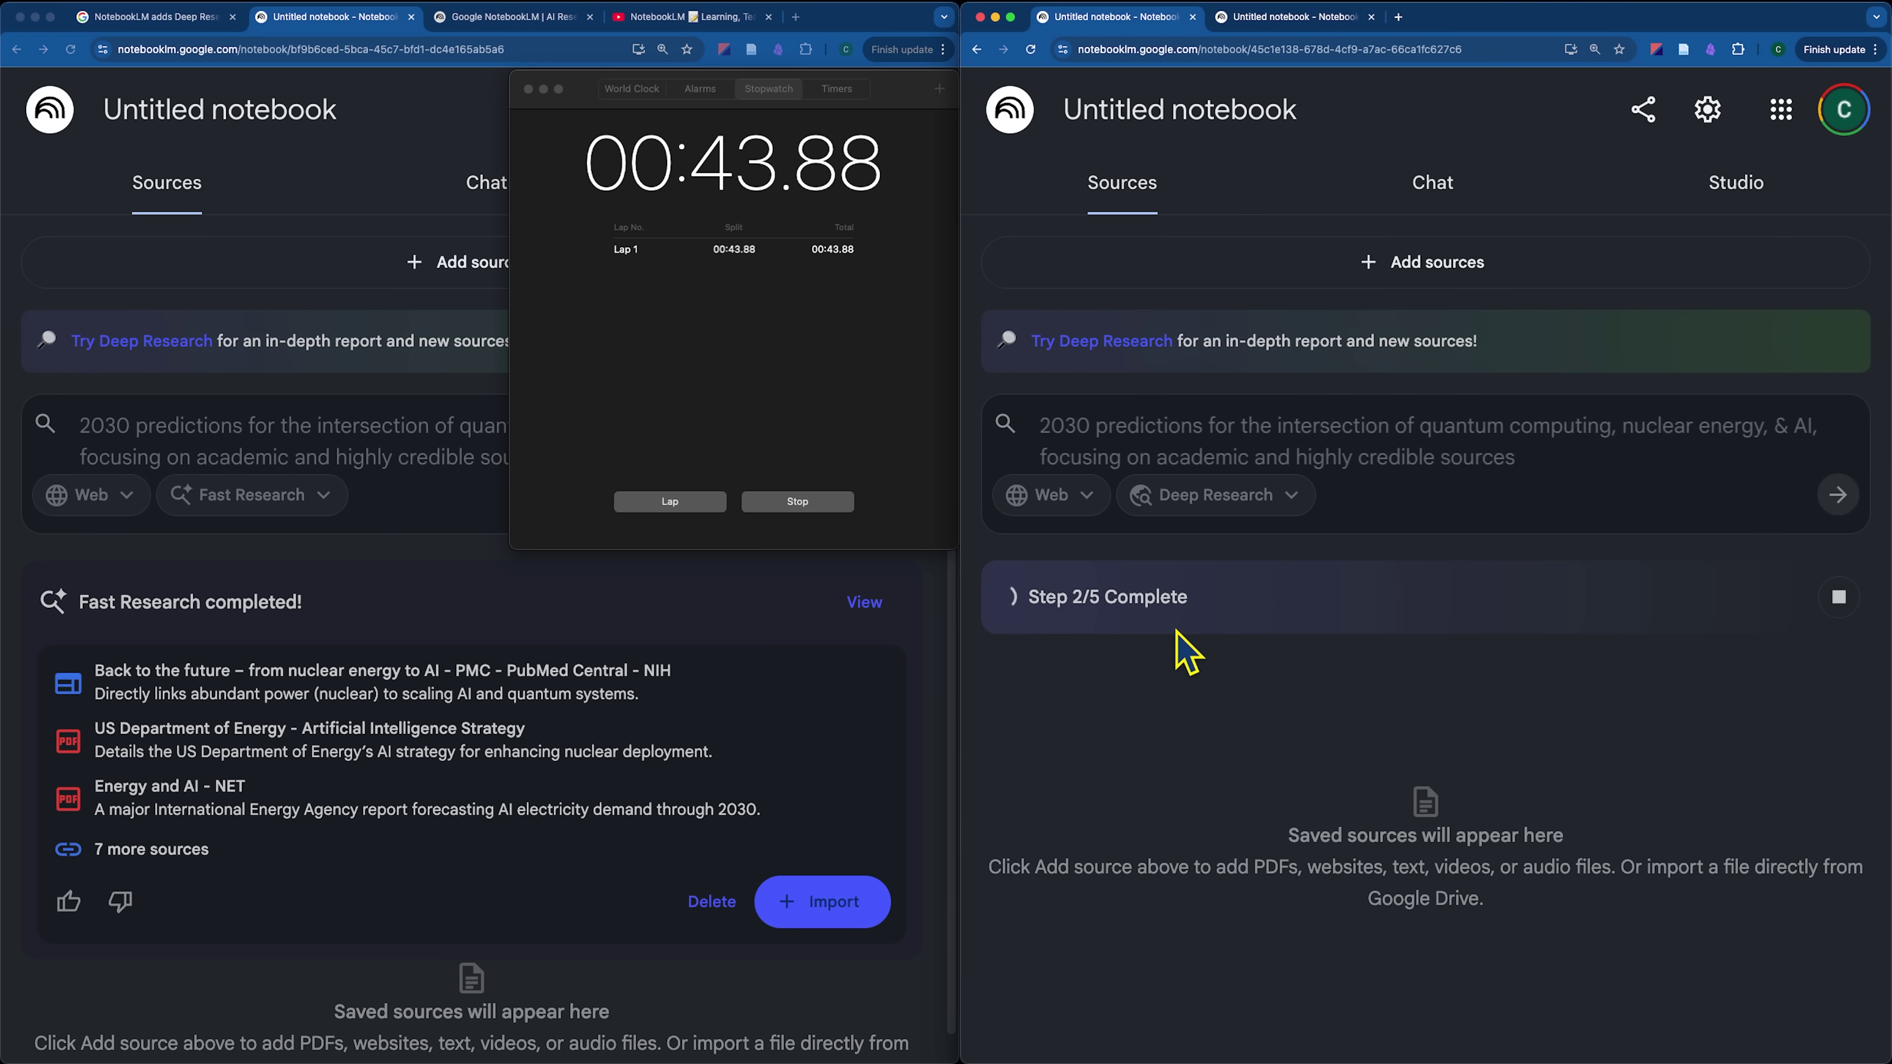
pyautogui.scroll(-1, 447, 712)
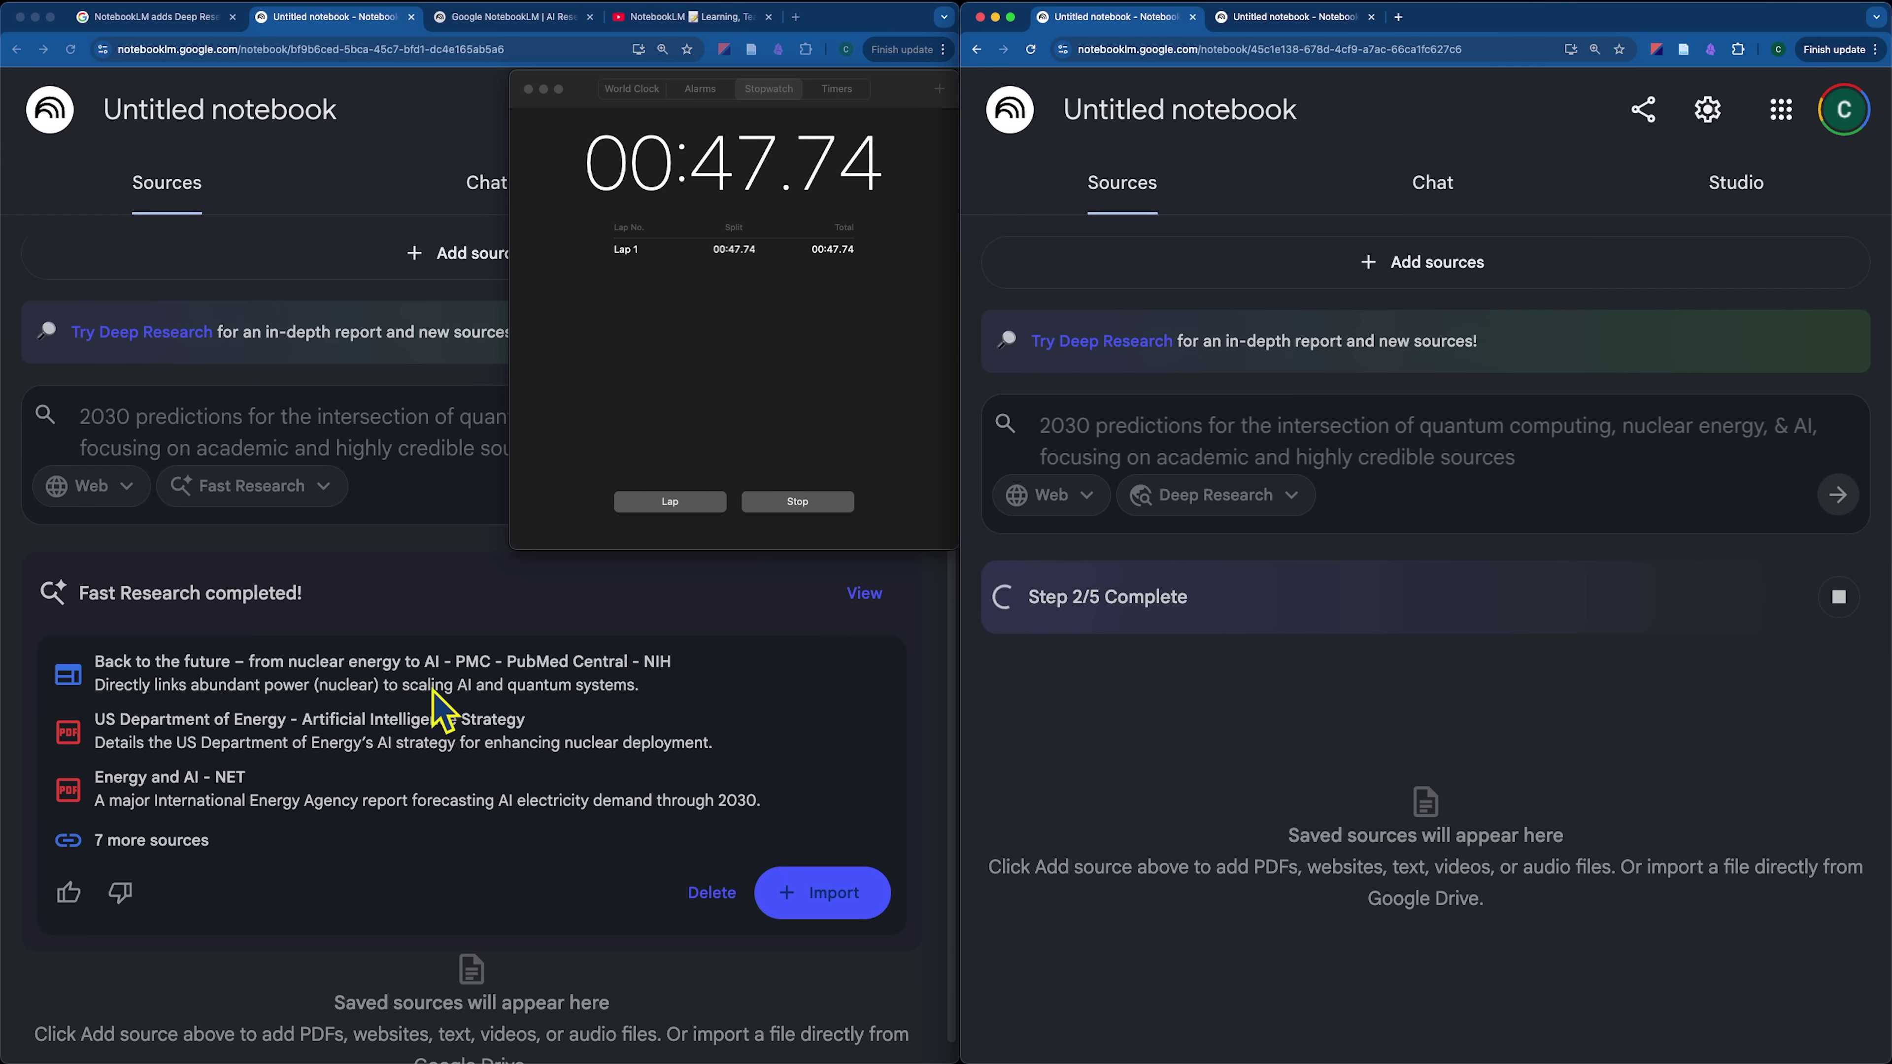
pyautogui.scroll(-1, 700, 593)
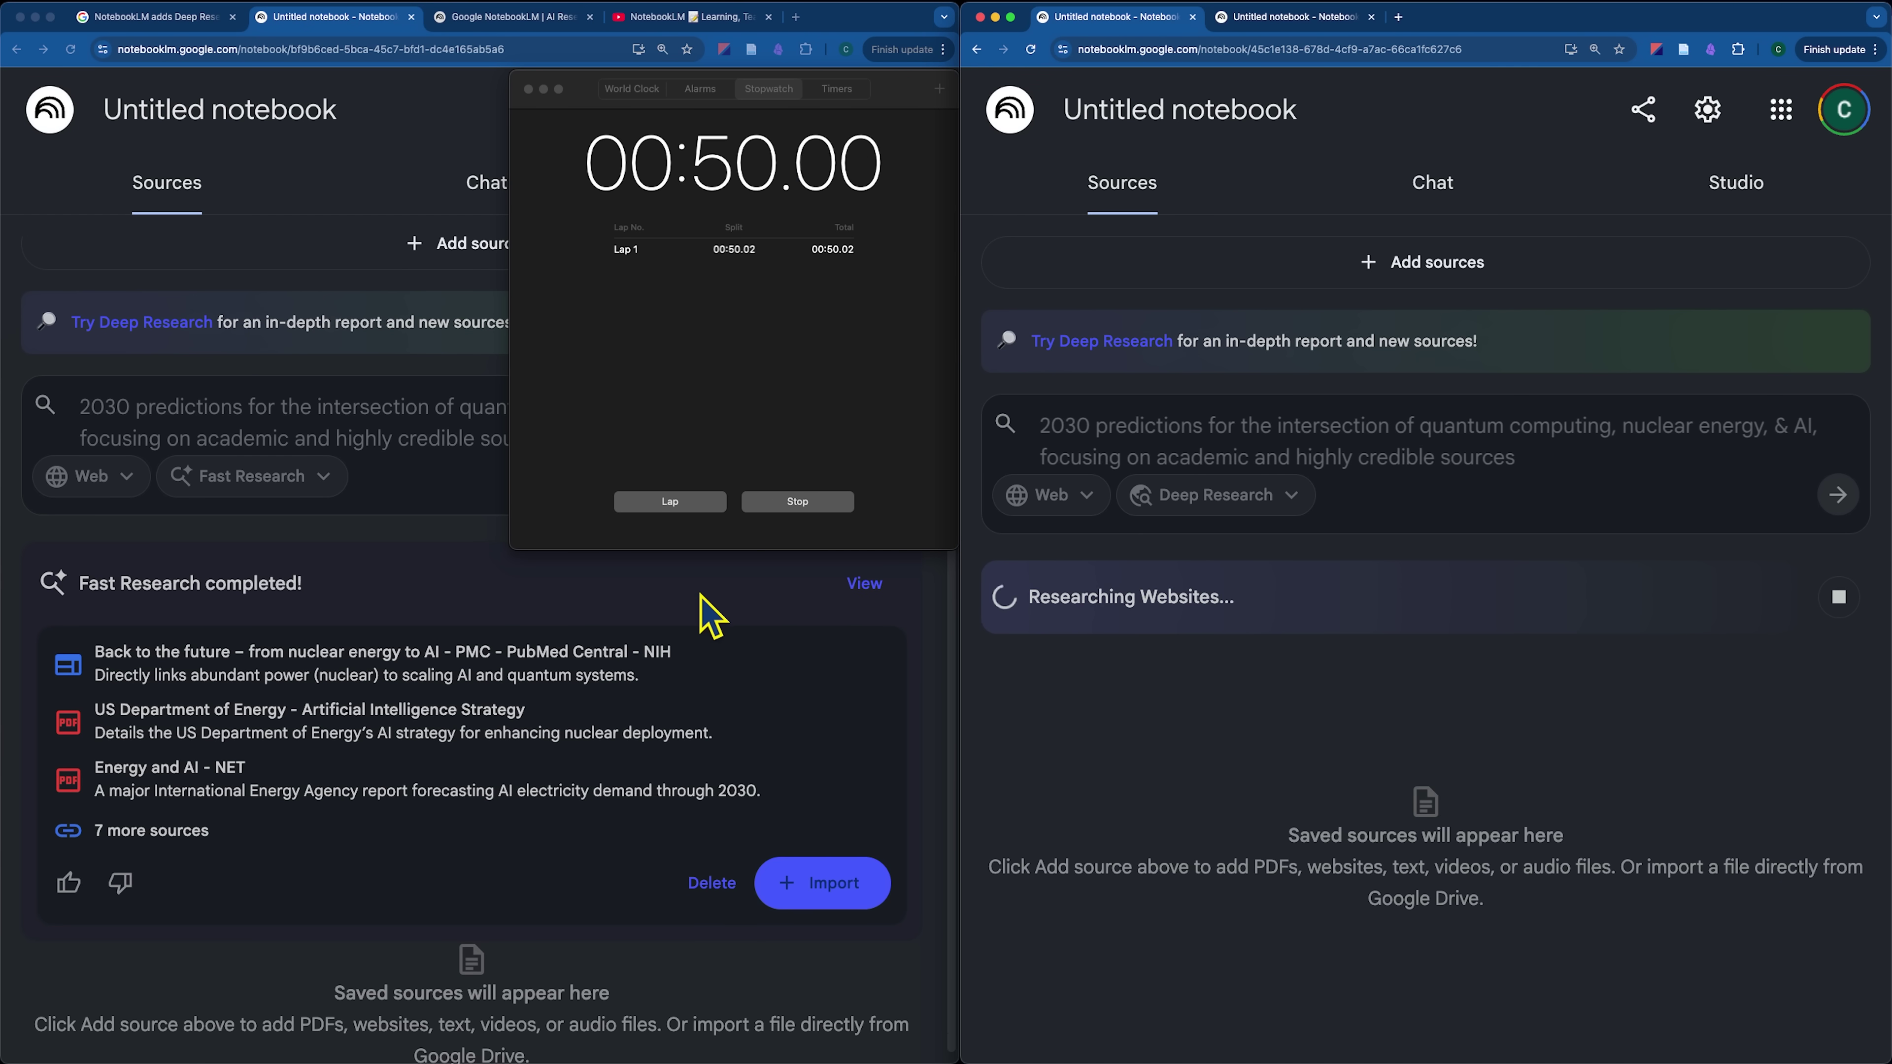
pyautogui.click(868, 588)
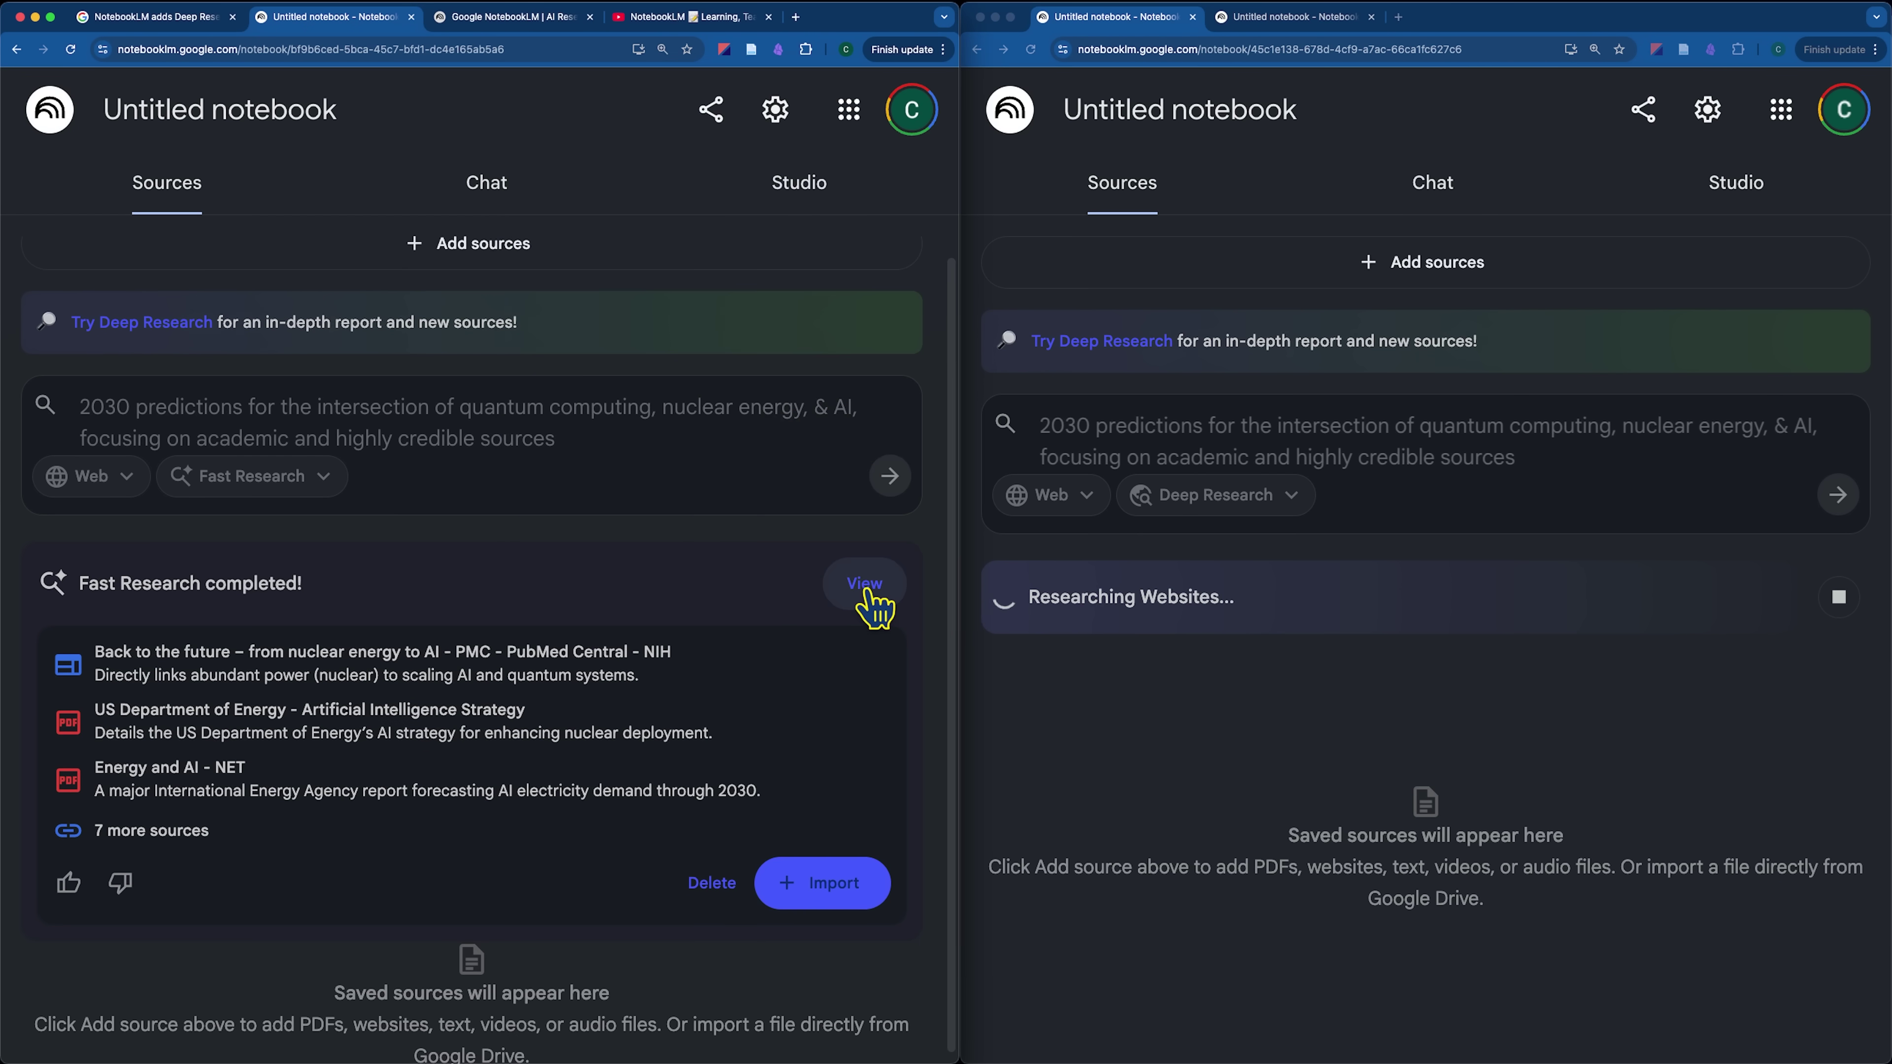
# Uncheck the Quantum computational chemistry Wikipedia source and import the other nine Fast Research sources
pyautogui.scroll(-2, 652, 643)
pyautogui.scroll(3, 651, 643)
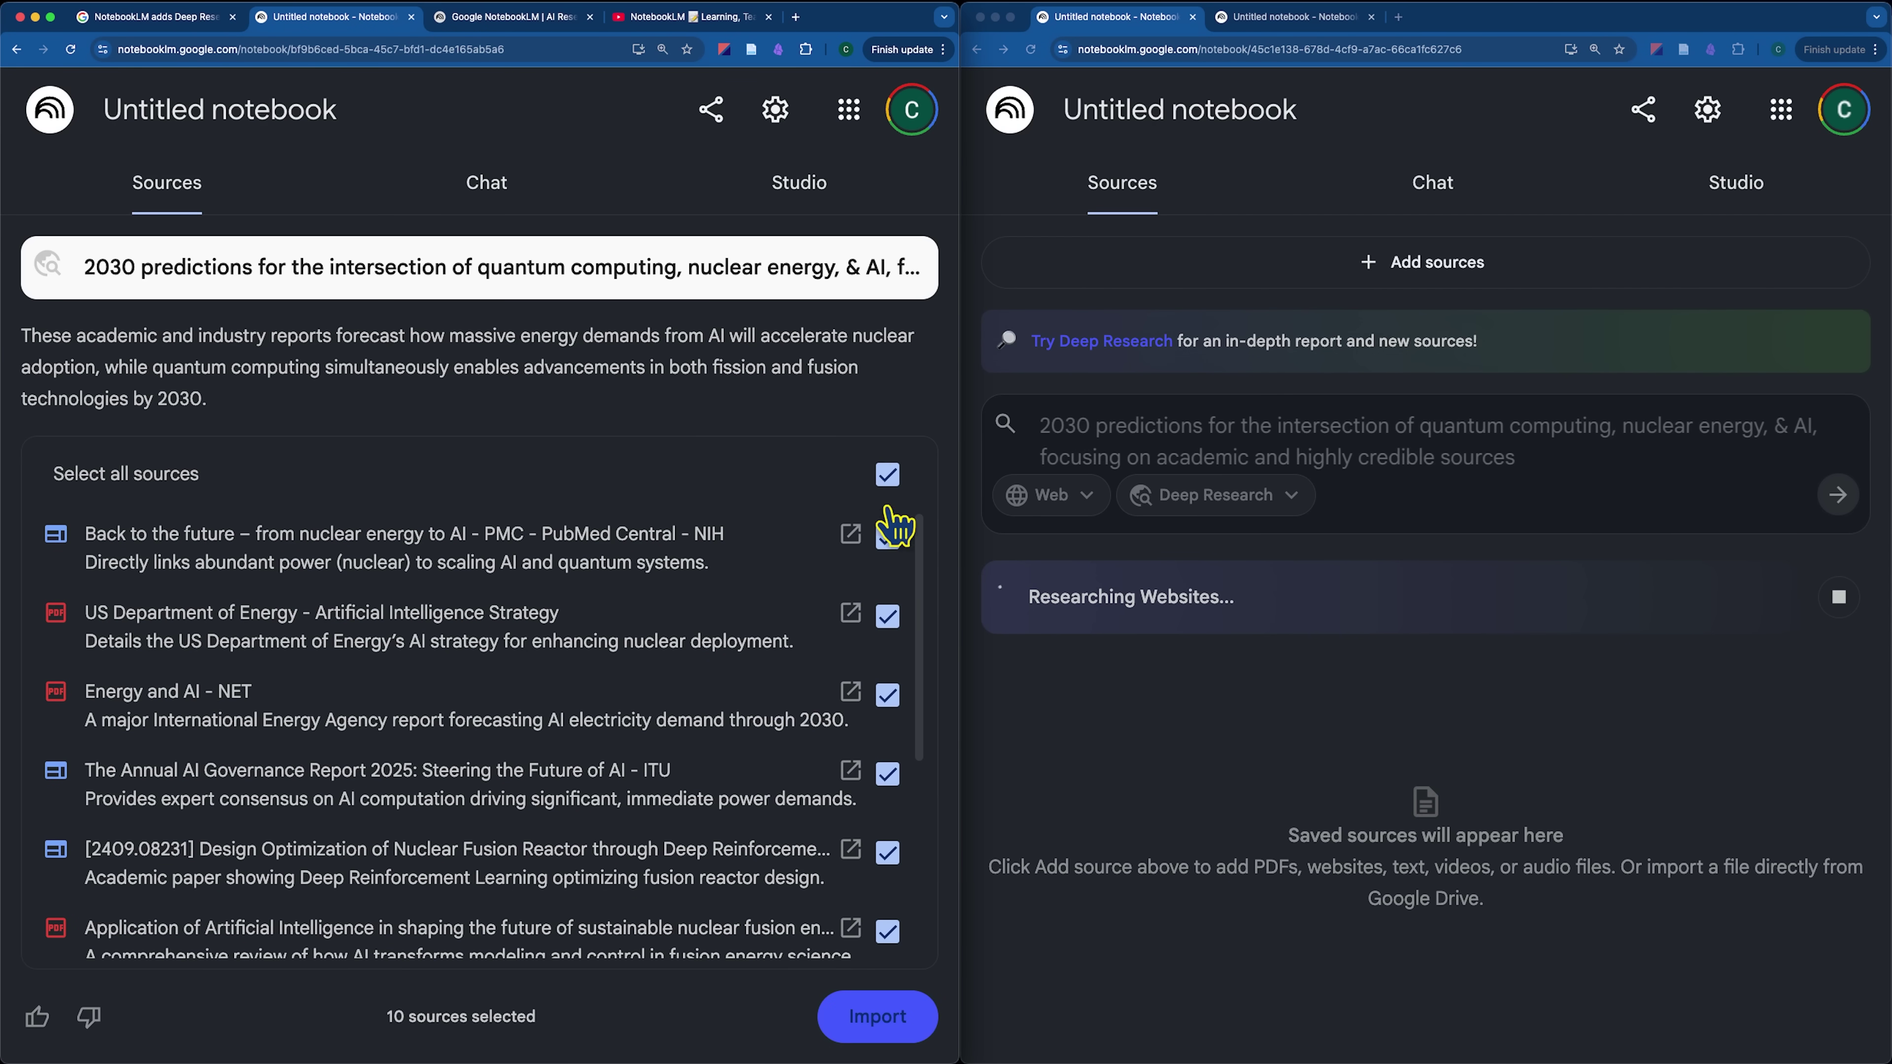
pyautogui.scroll(-5, 353, 616)
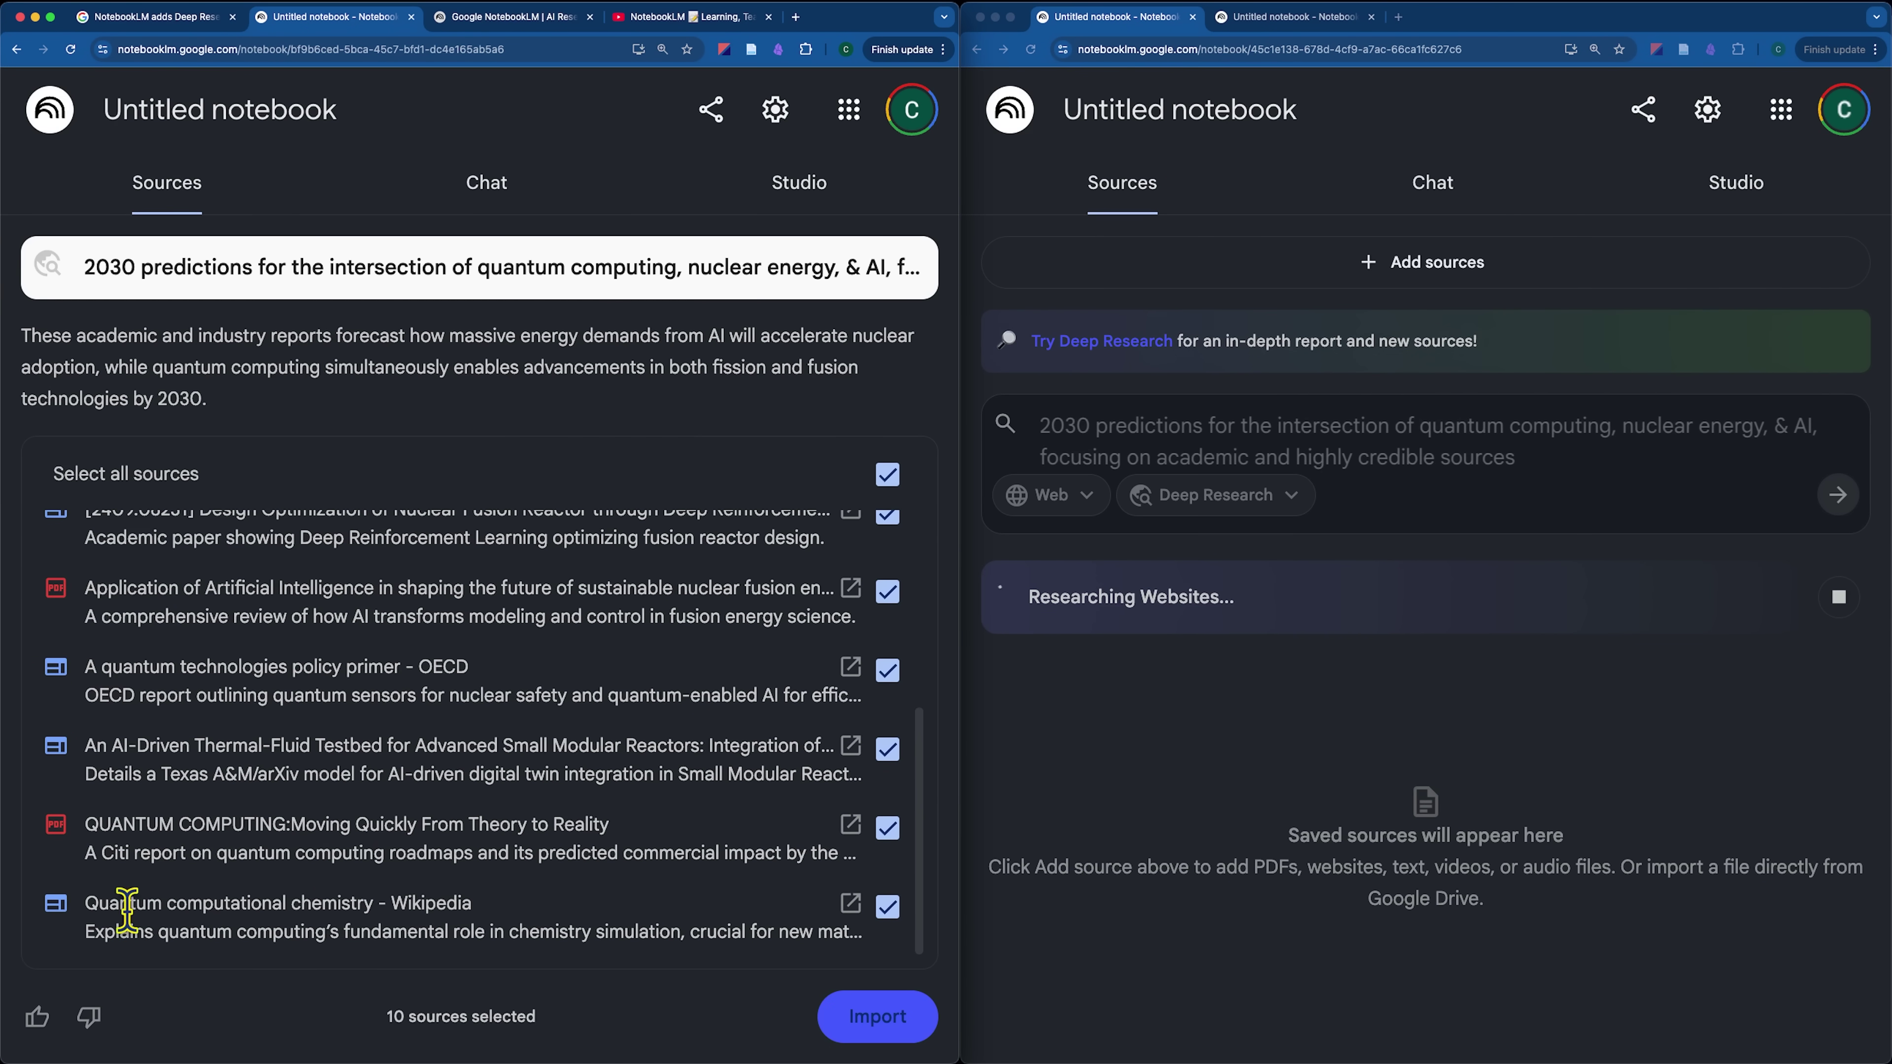
pyautogui.click(887, 907)
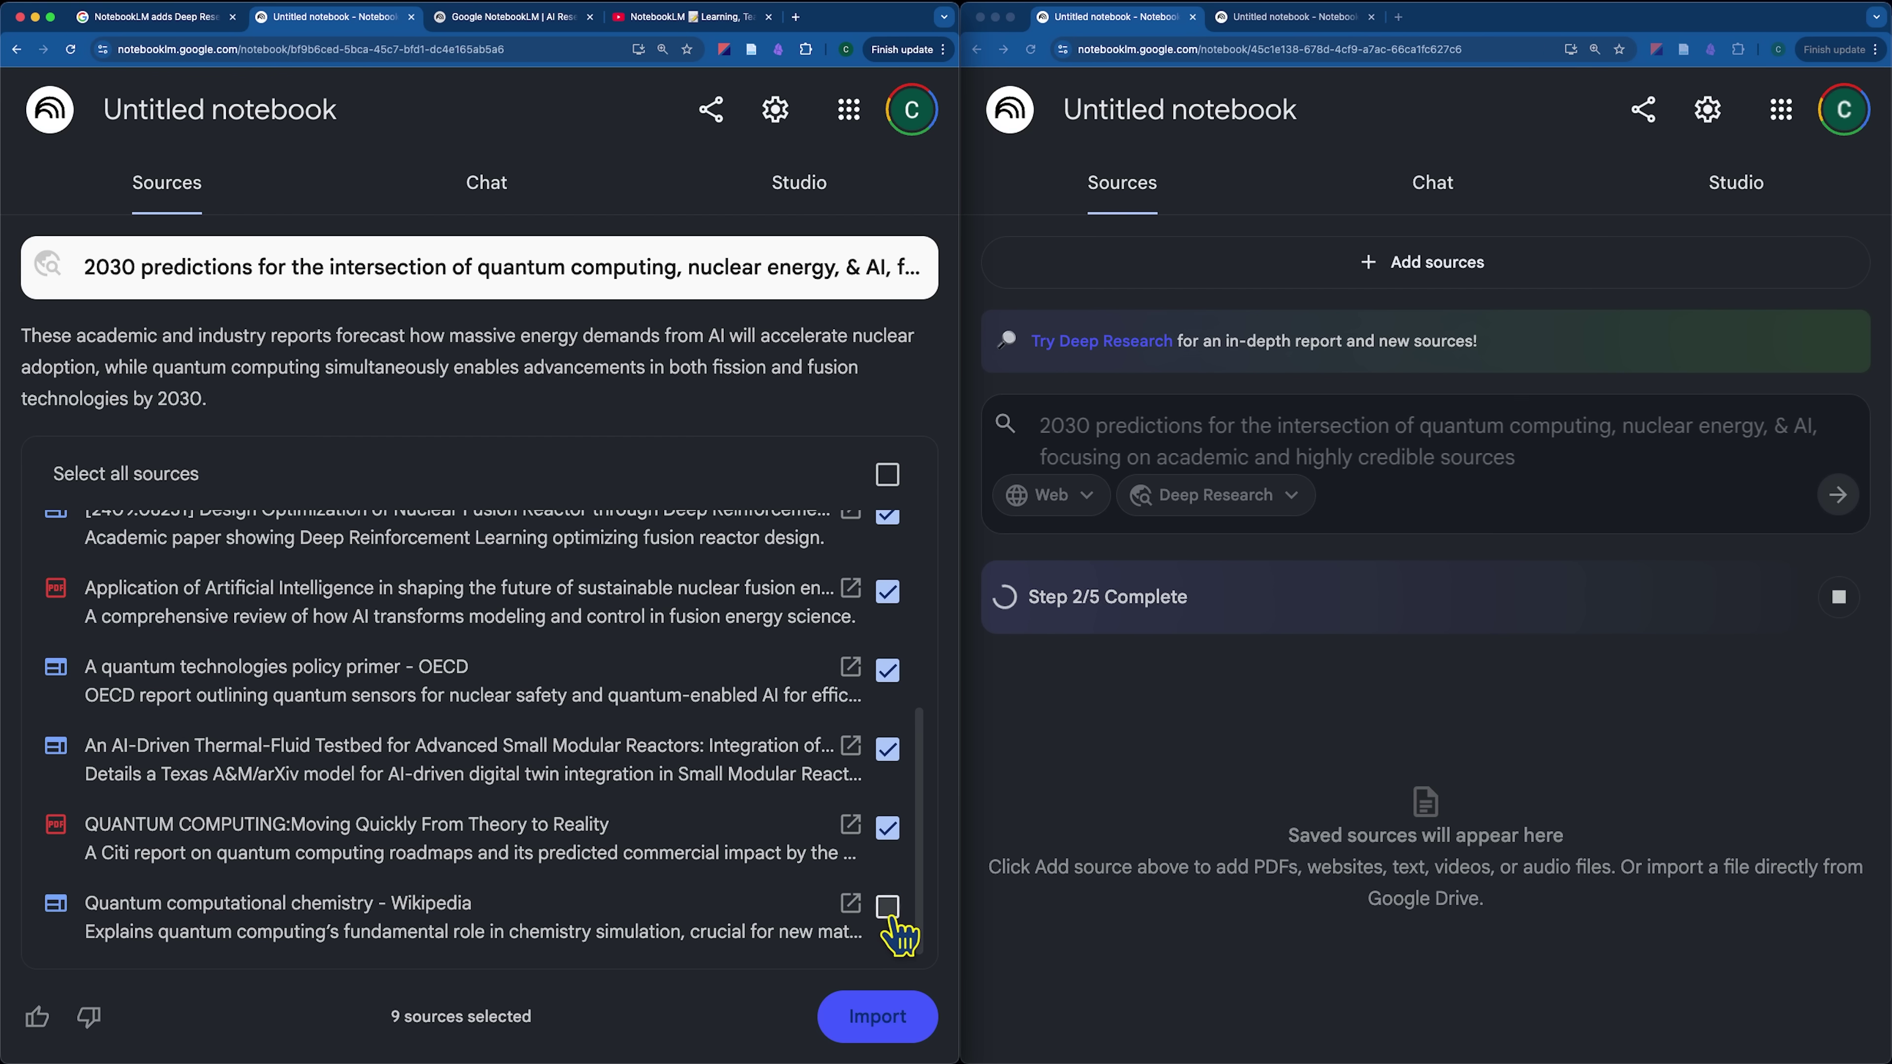
pyautogui.click(876, 1018)
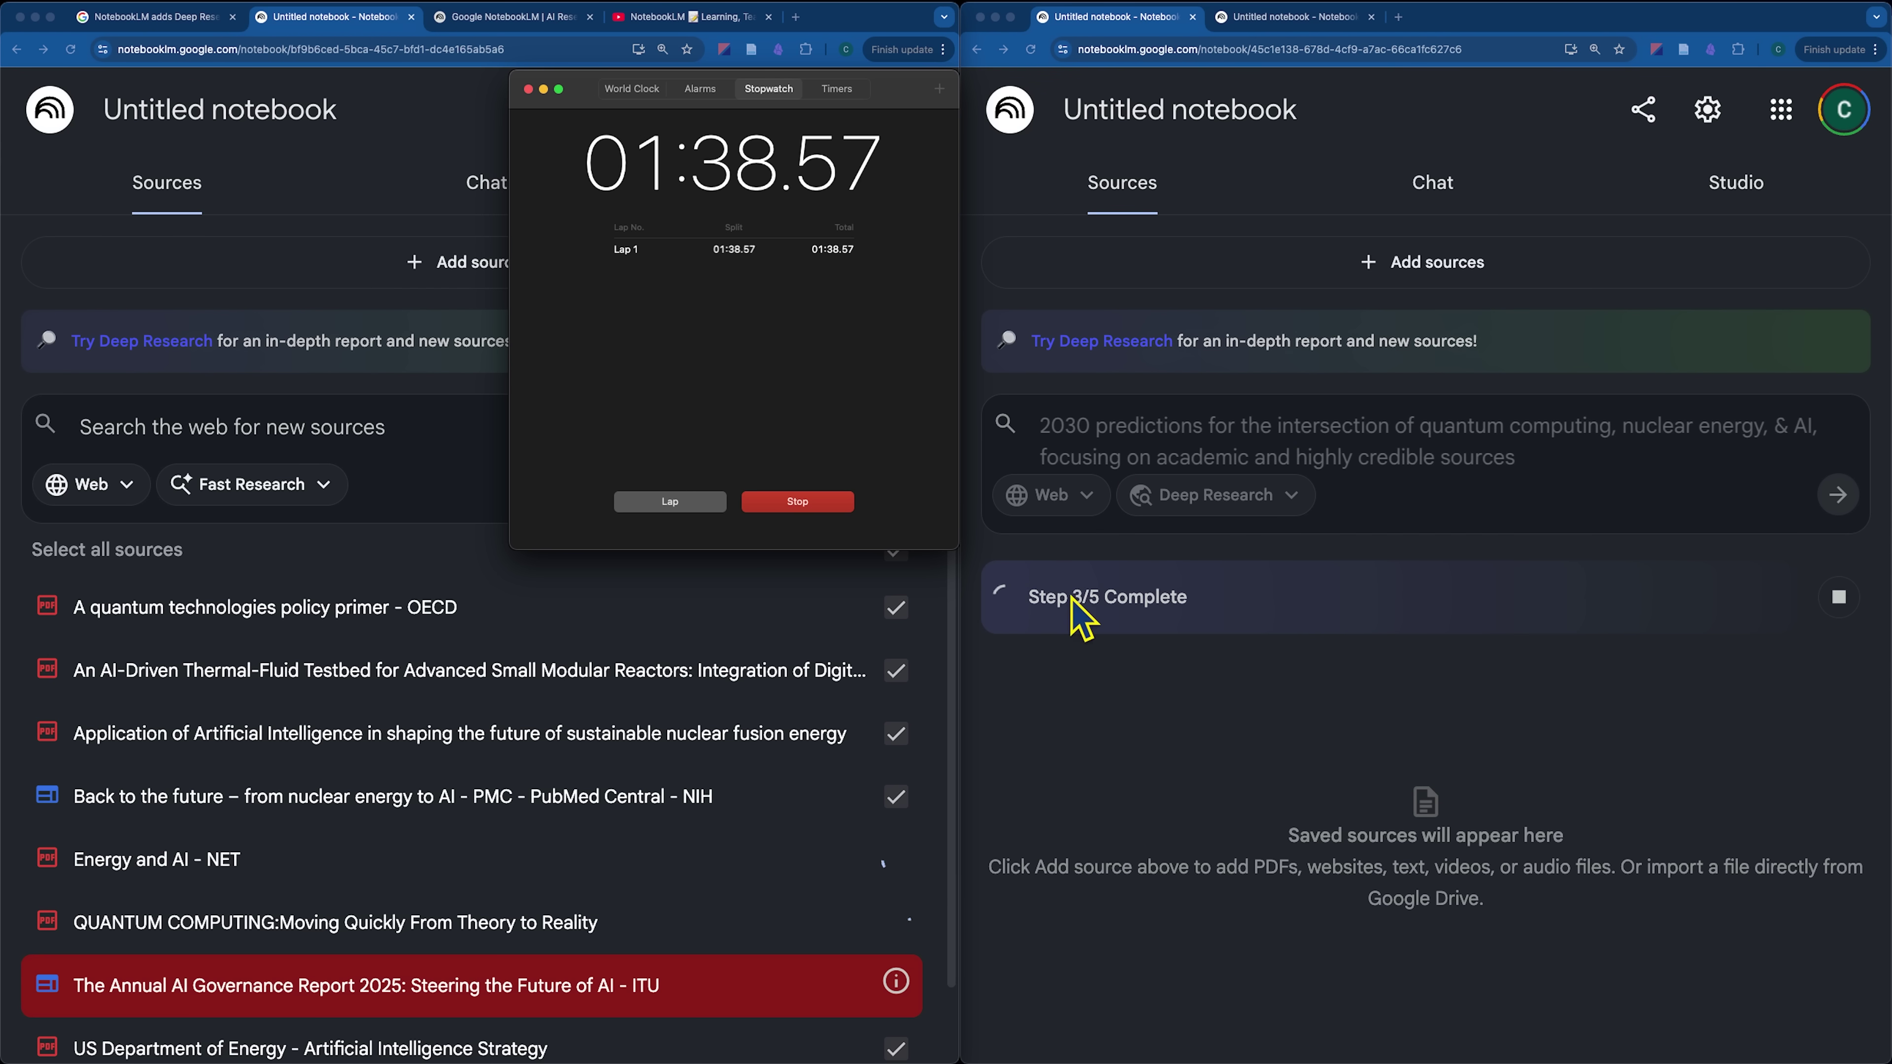
pyautogui.moveTo(1056, 596); pyautogui.dragTo(1162, 596)
# Scroll the Quantum Technologies and AI source list while Deep Research writes its report
pyautogui.click(1147, 647)
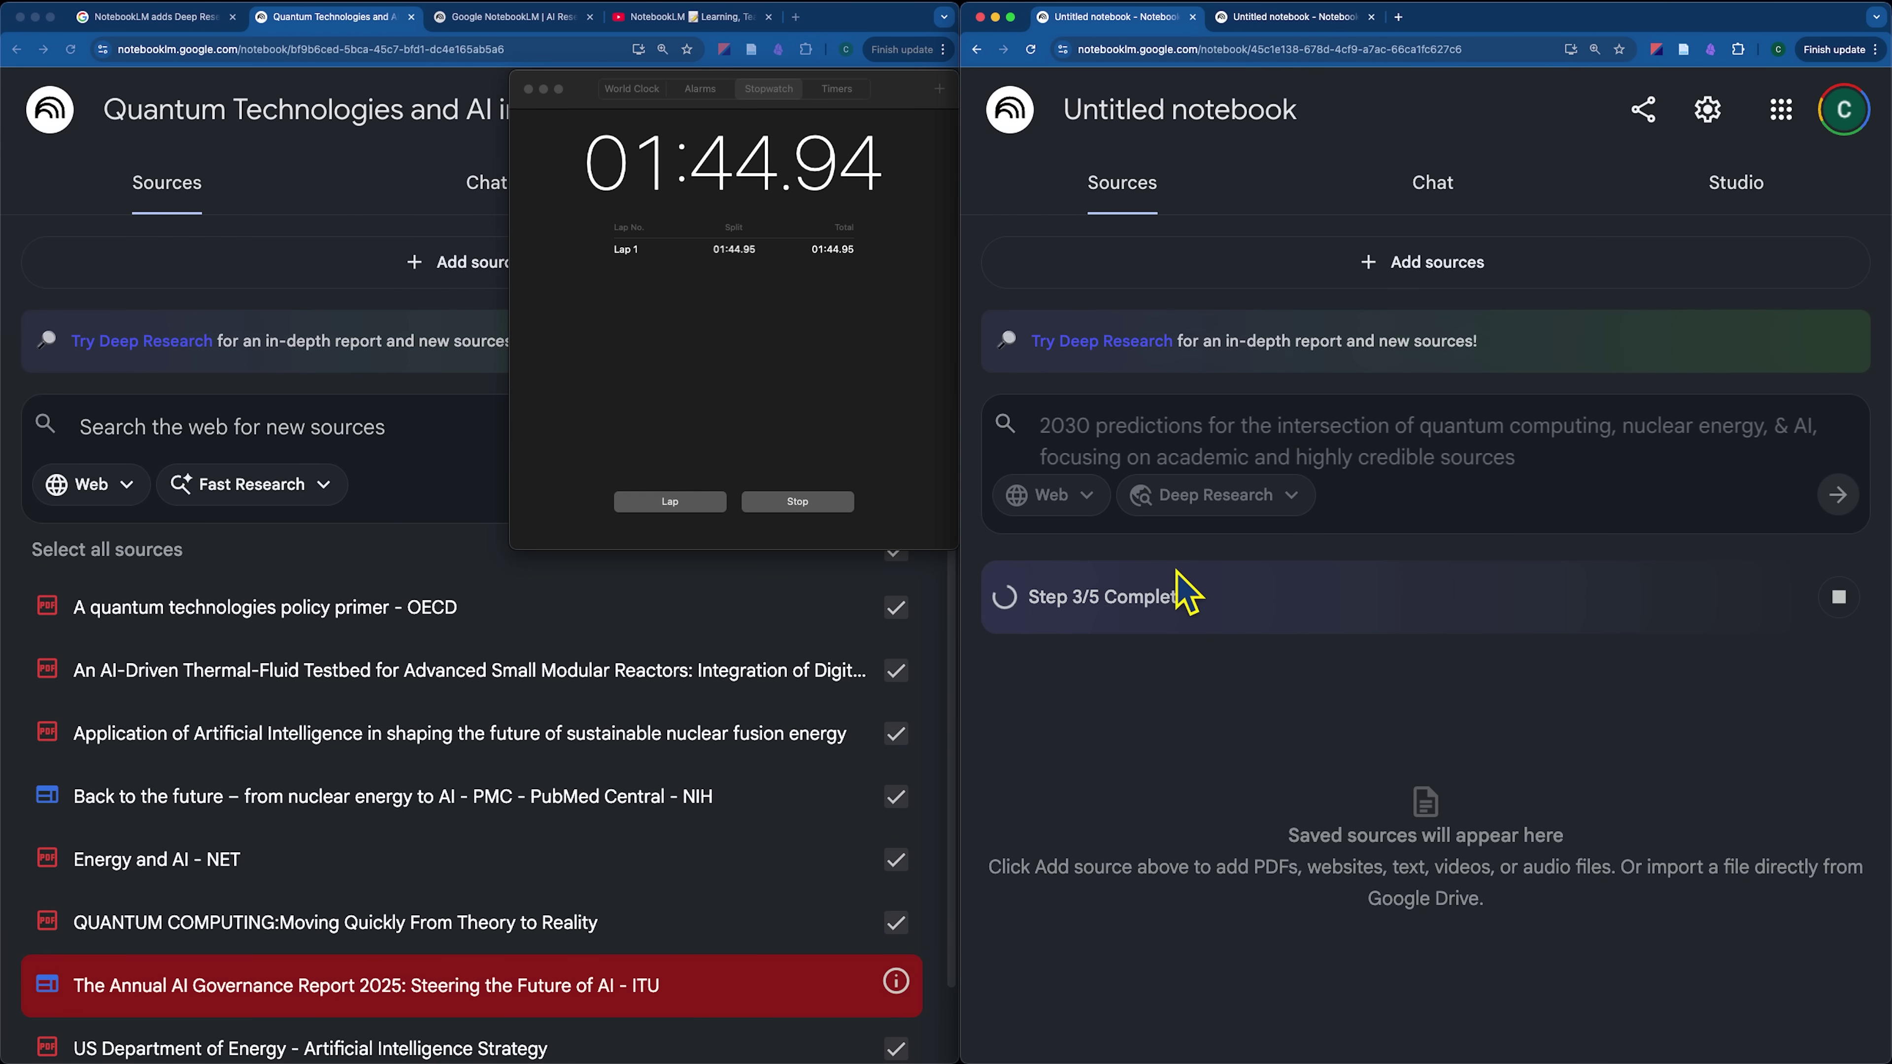
pyautogui.scroll(-2, 7, 753)
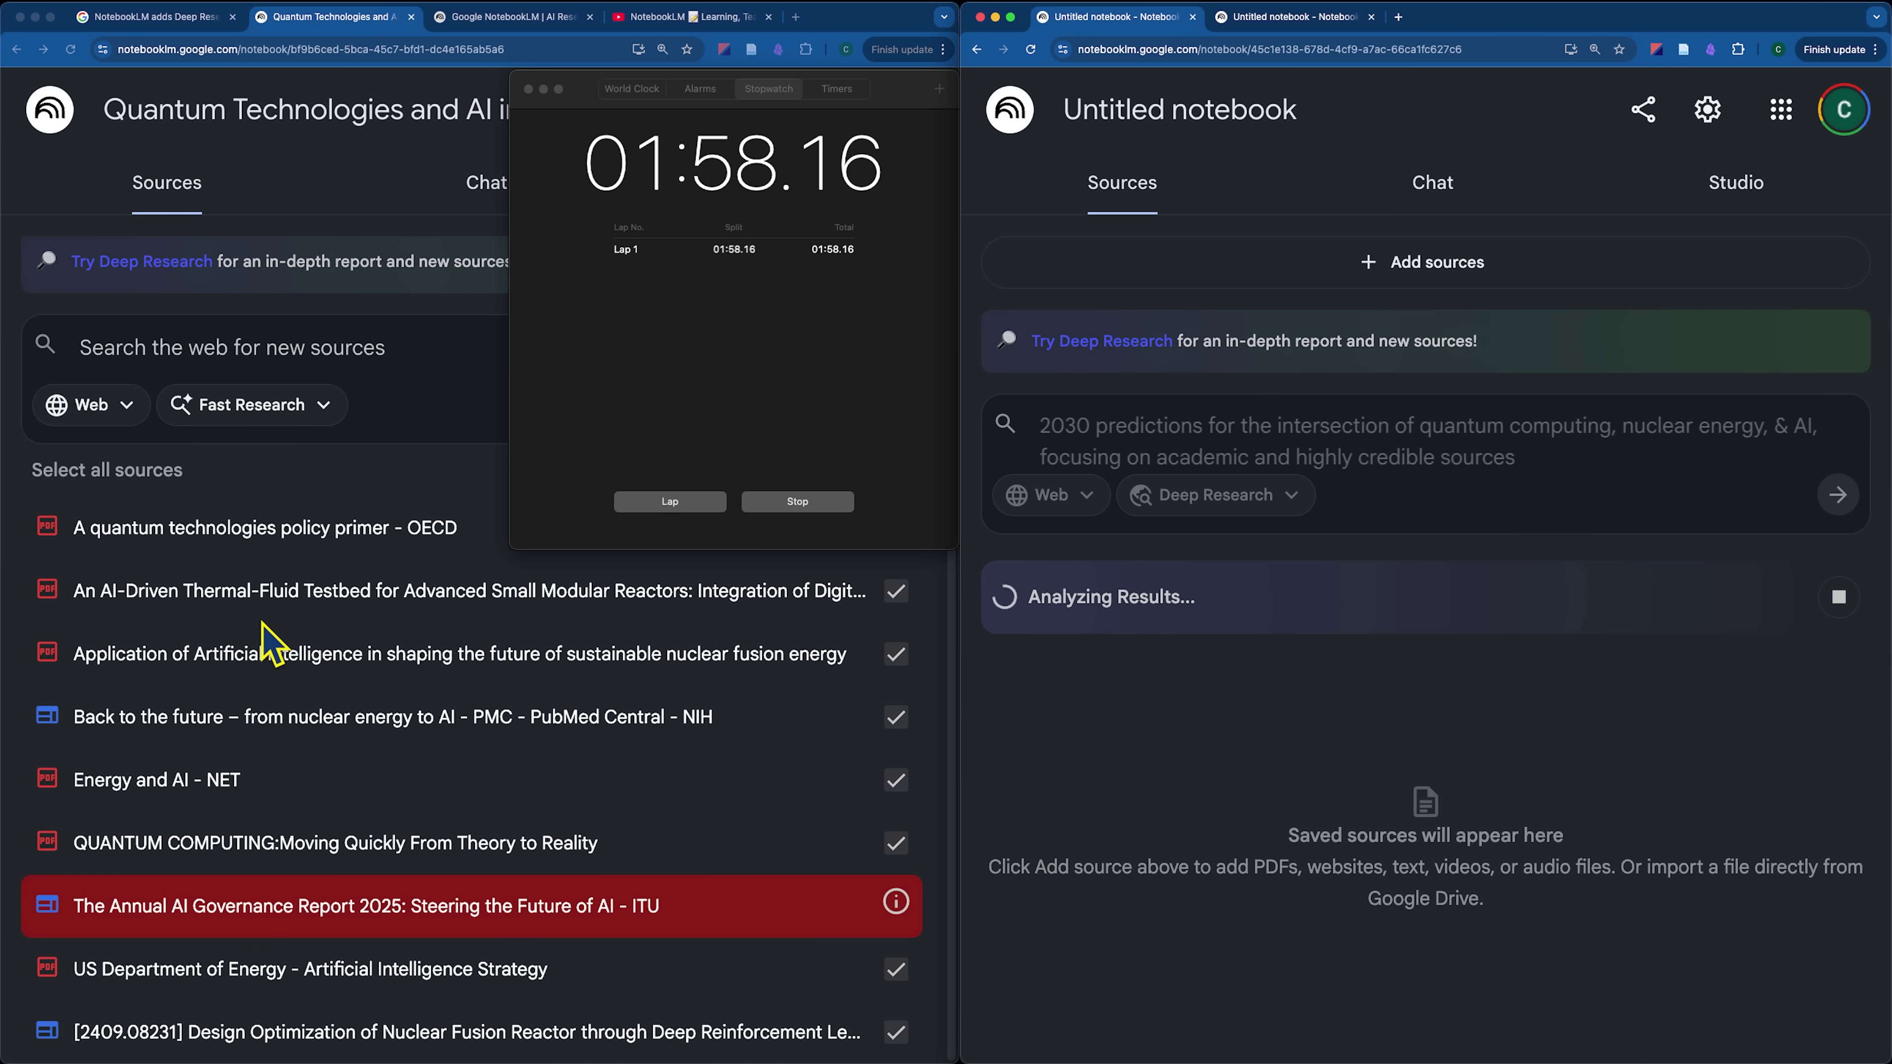
pyautogui.scroll(2, 269, 642)
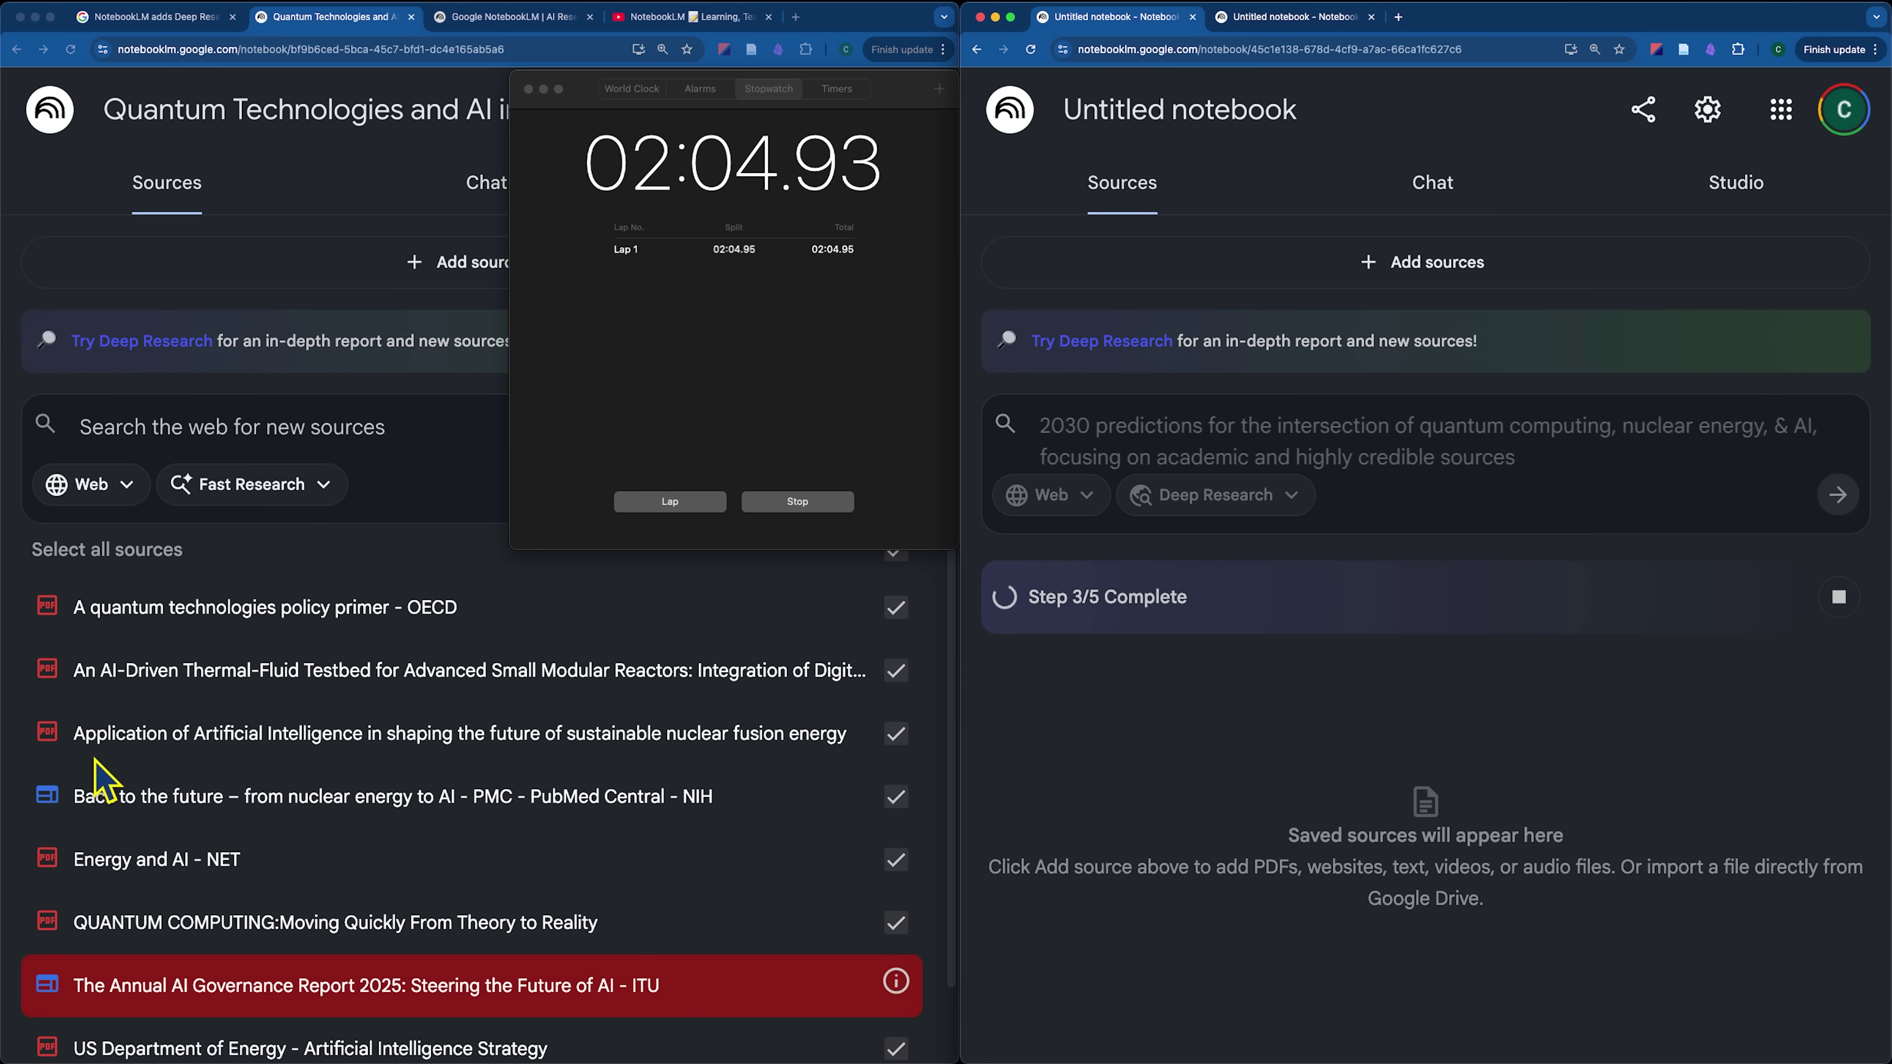
pyautogui.scroll(-2, 160, 857)
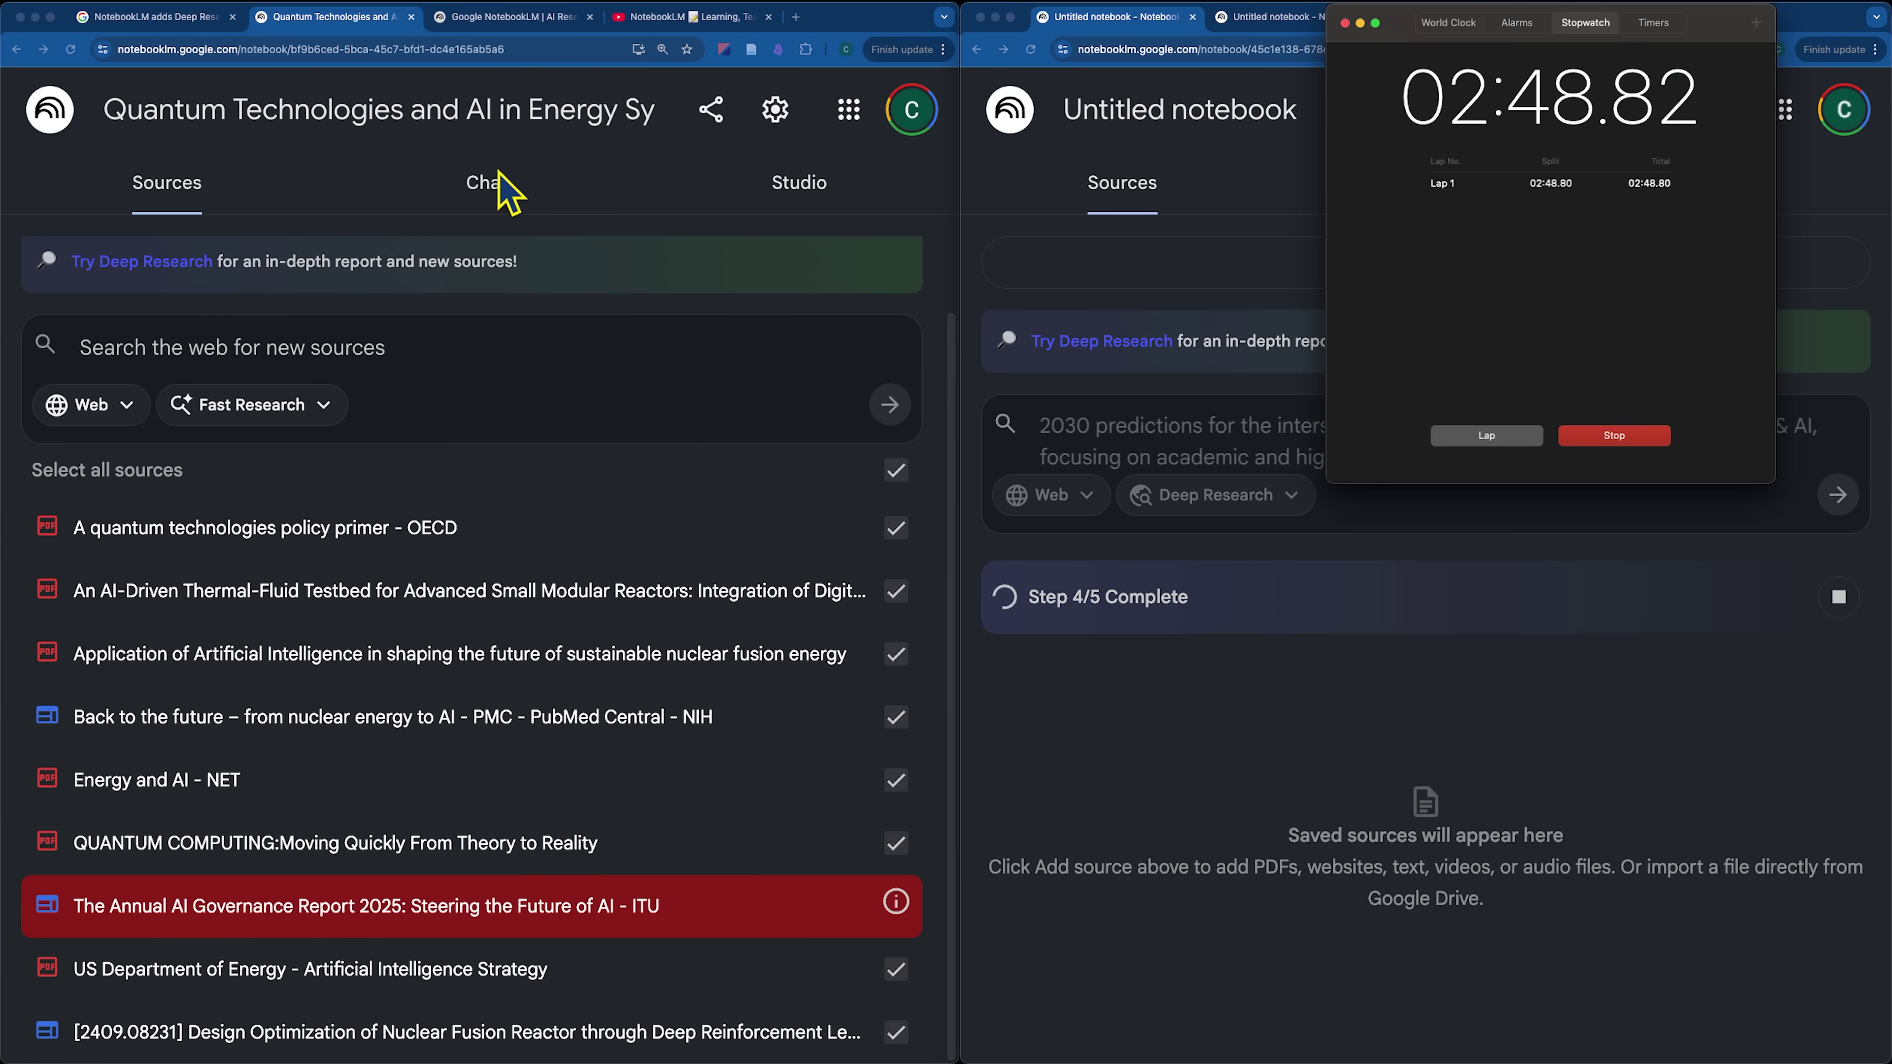
# Generate a mind map from the nine sources in the left notebook's Studio, then stop the research timer
pyautogui.click(509, 187)
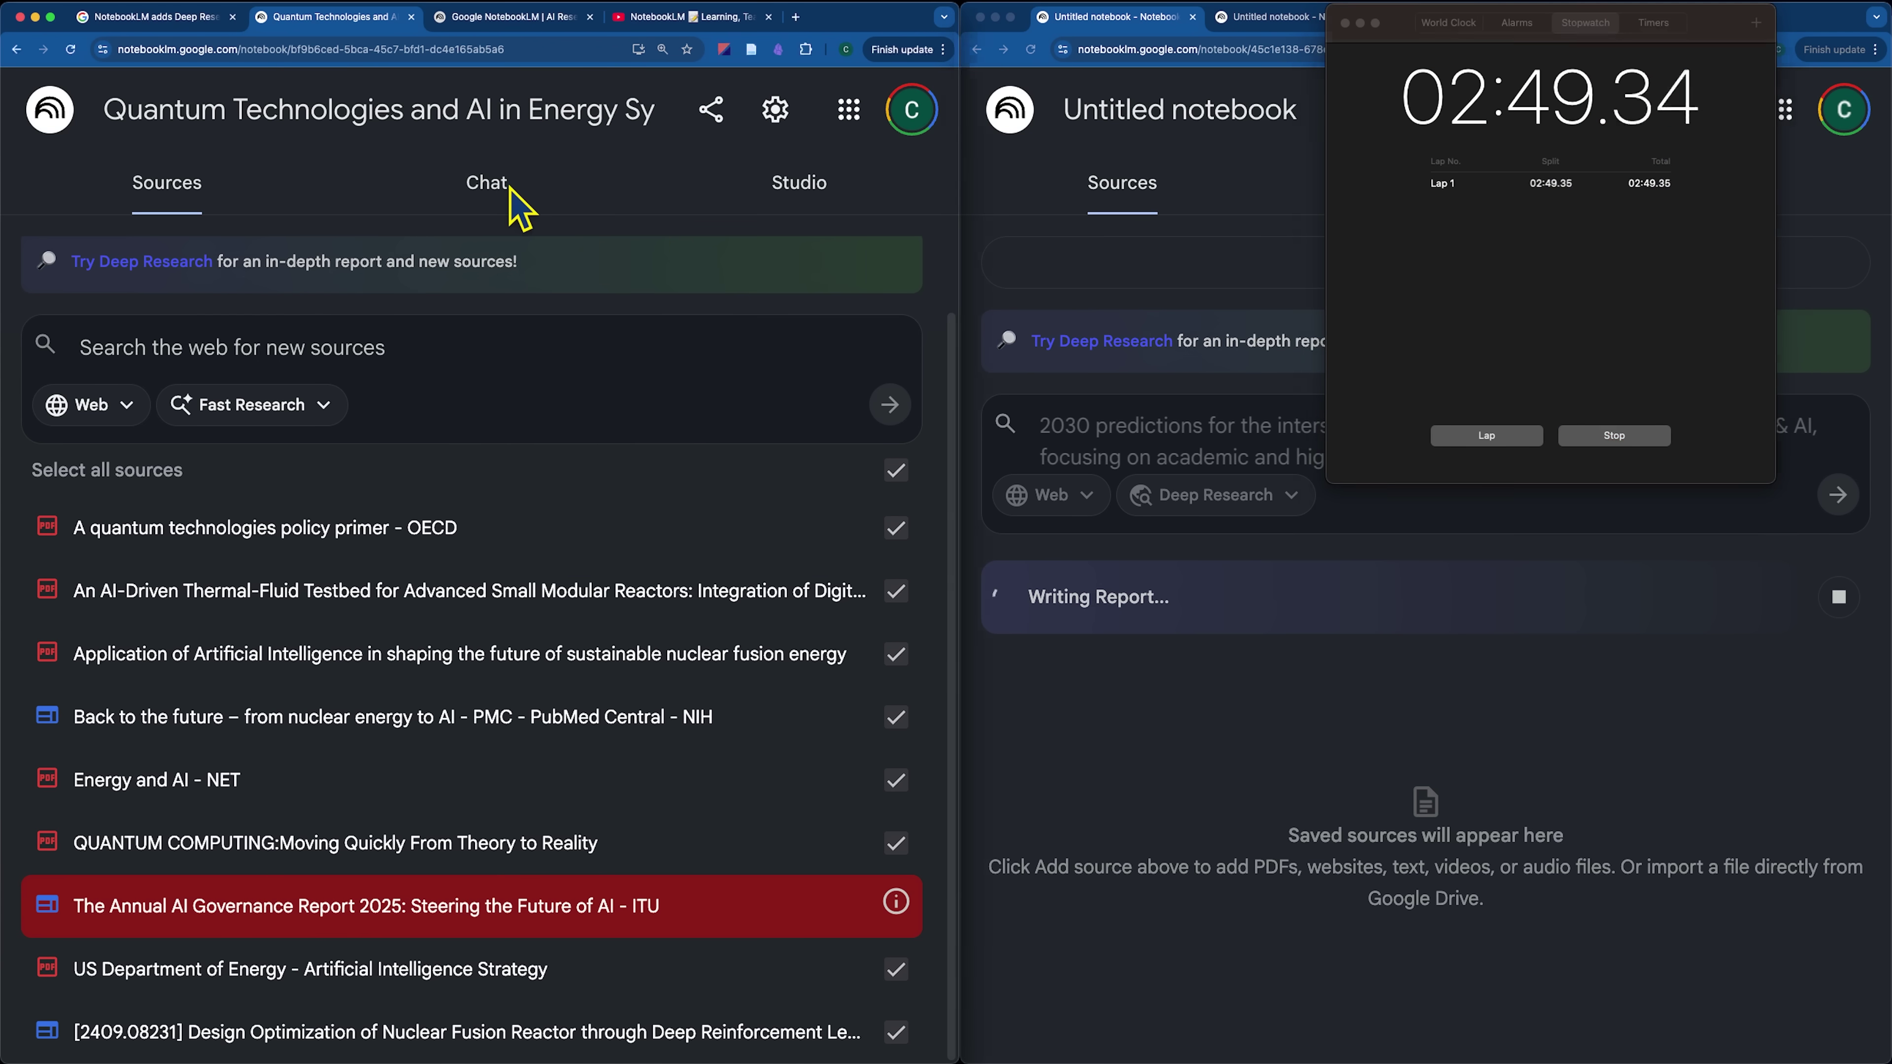
pyautogui.click(498, 187)
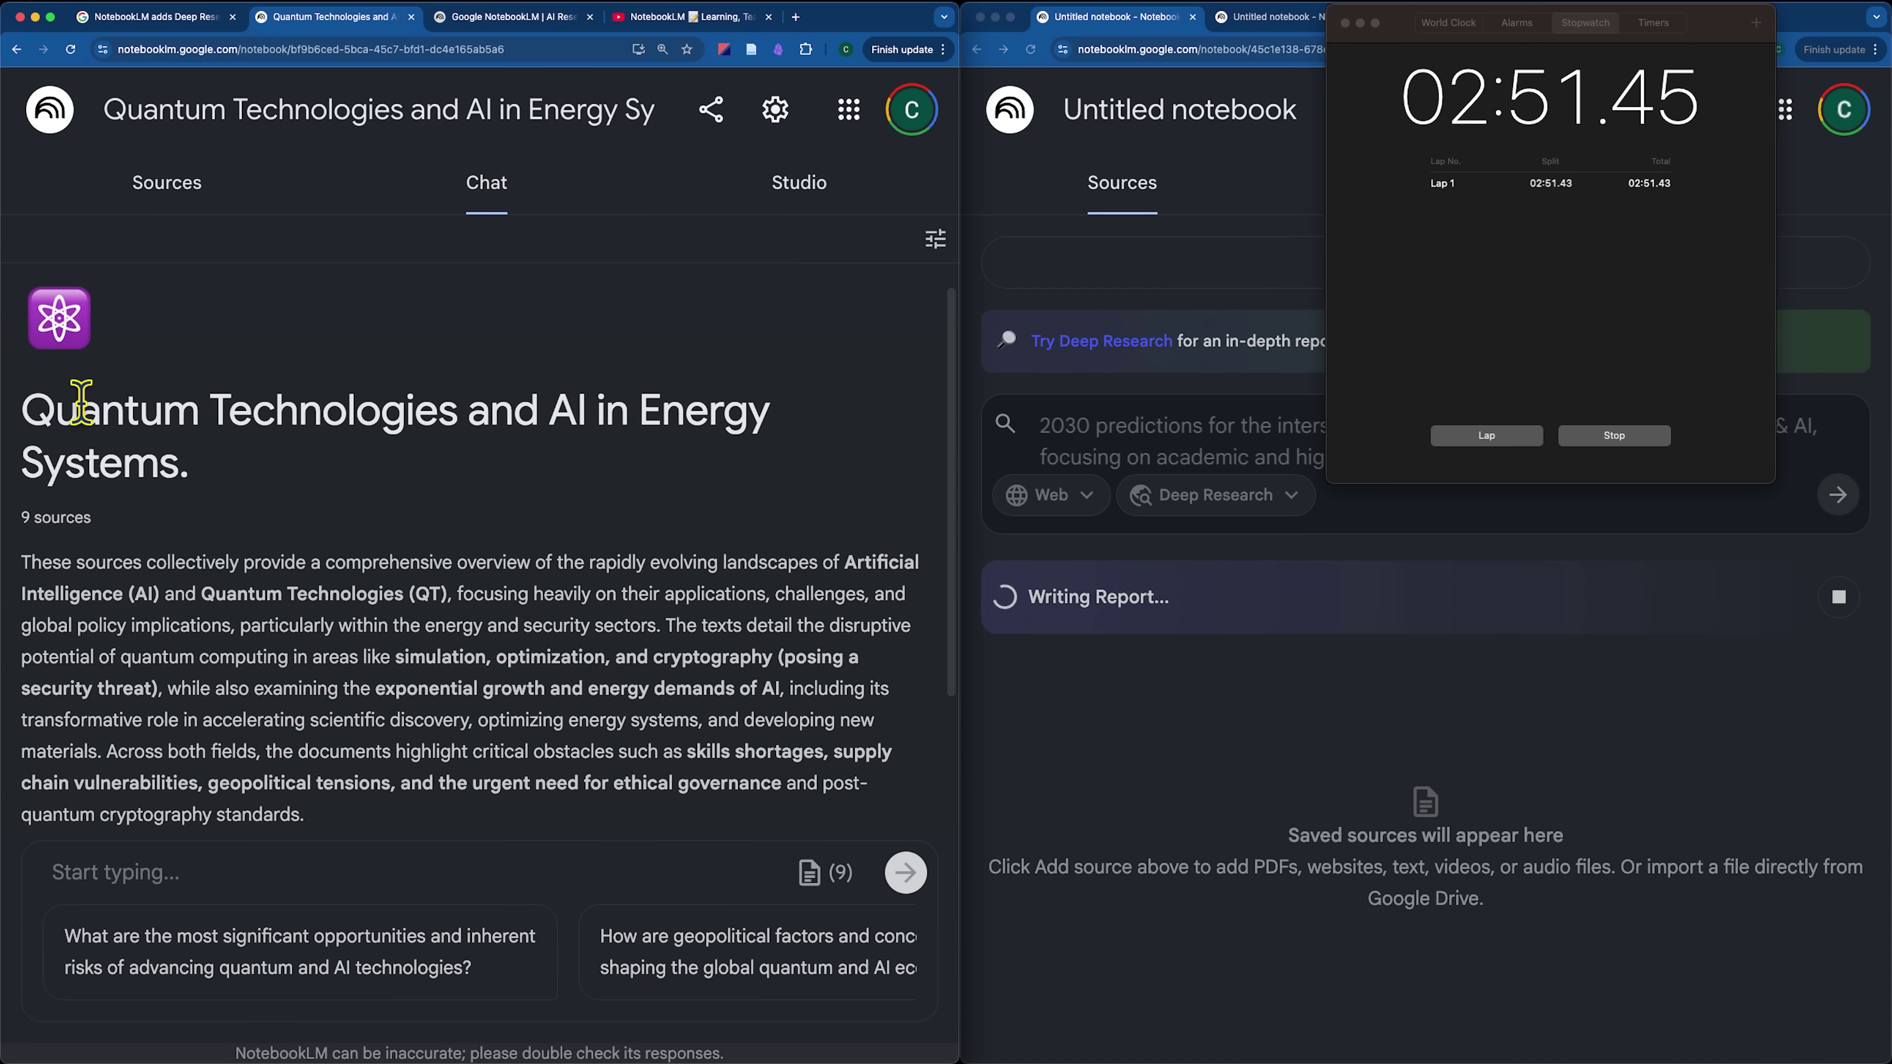
pyautogui.scroll(-3, 477, 668)
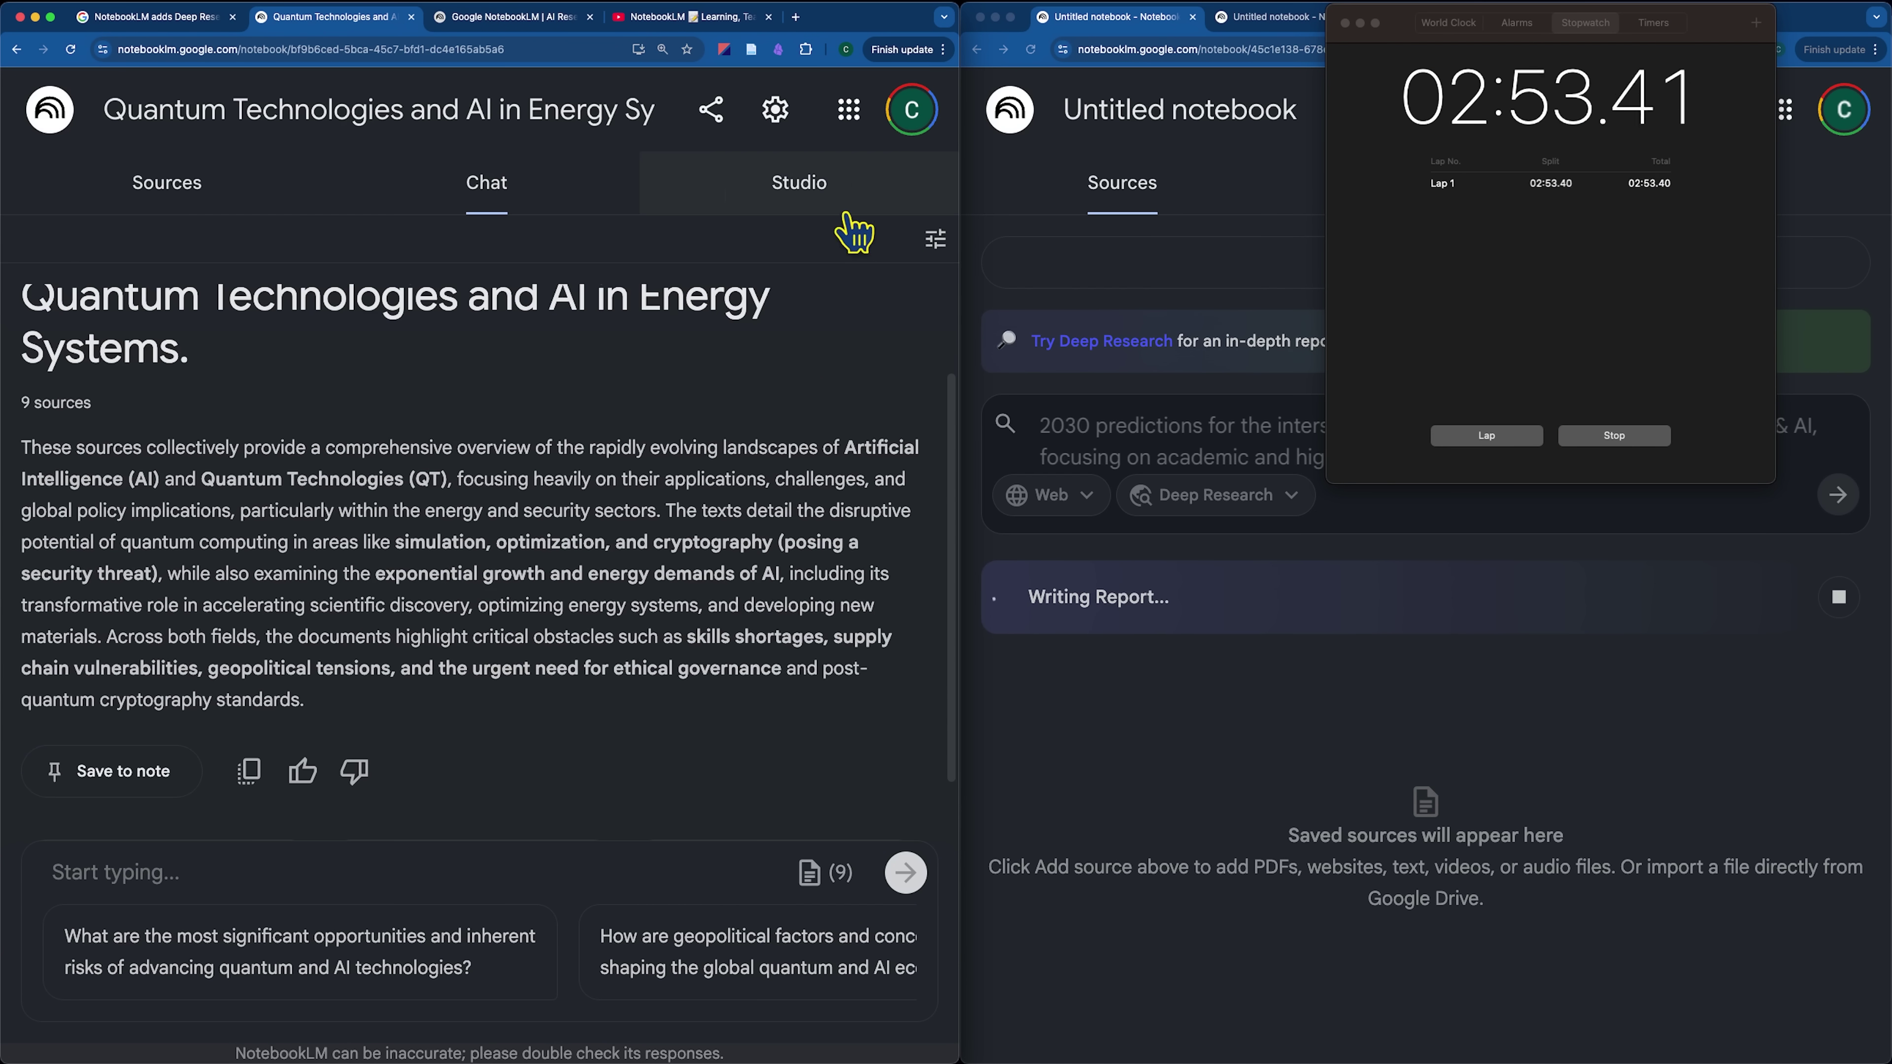
pyautogui.click(824, 195)
pyautogui.click(622, 317)
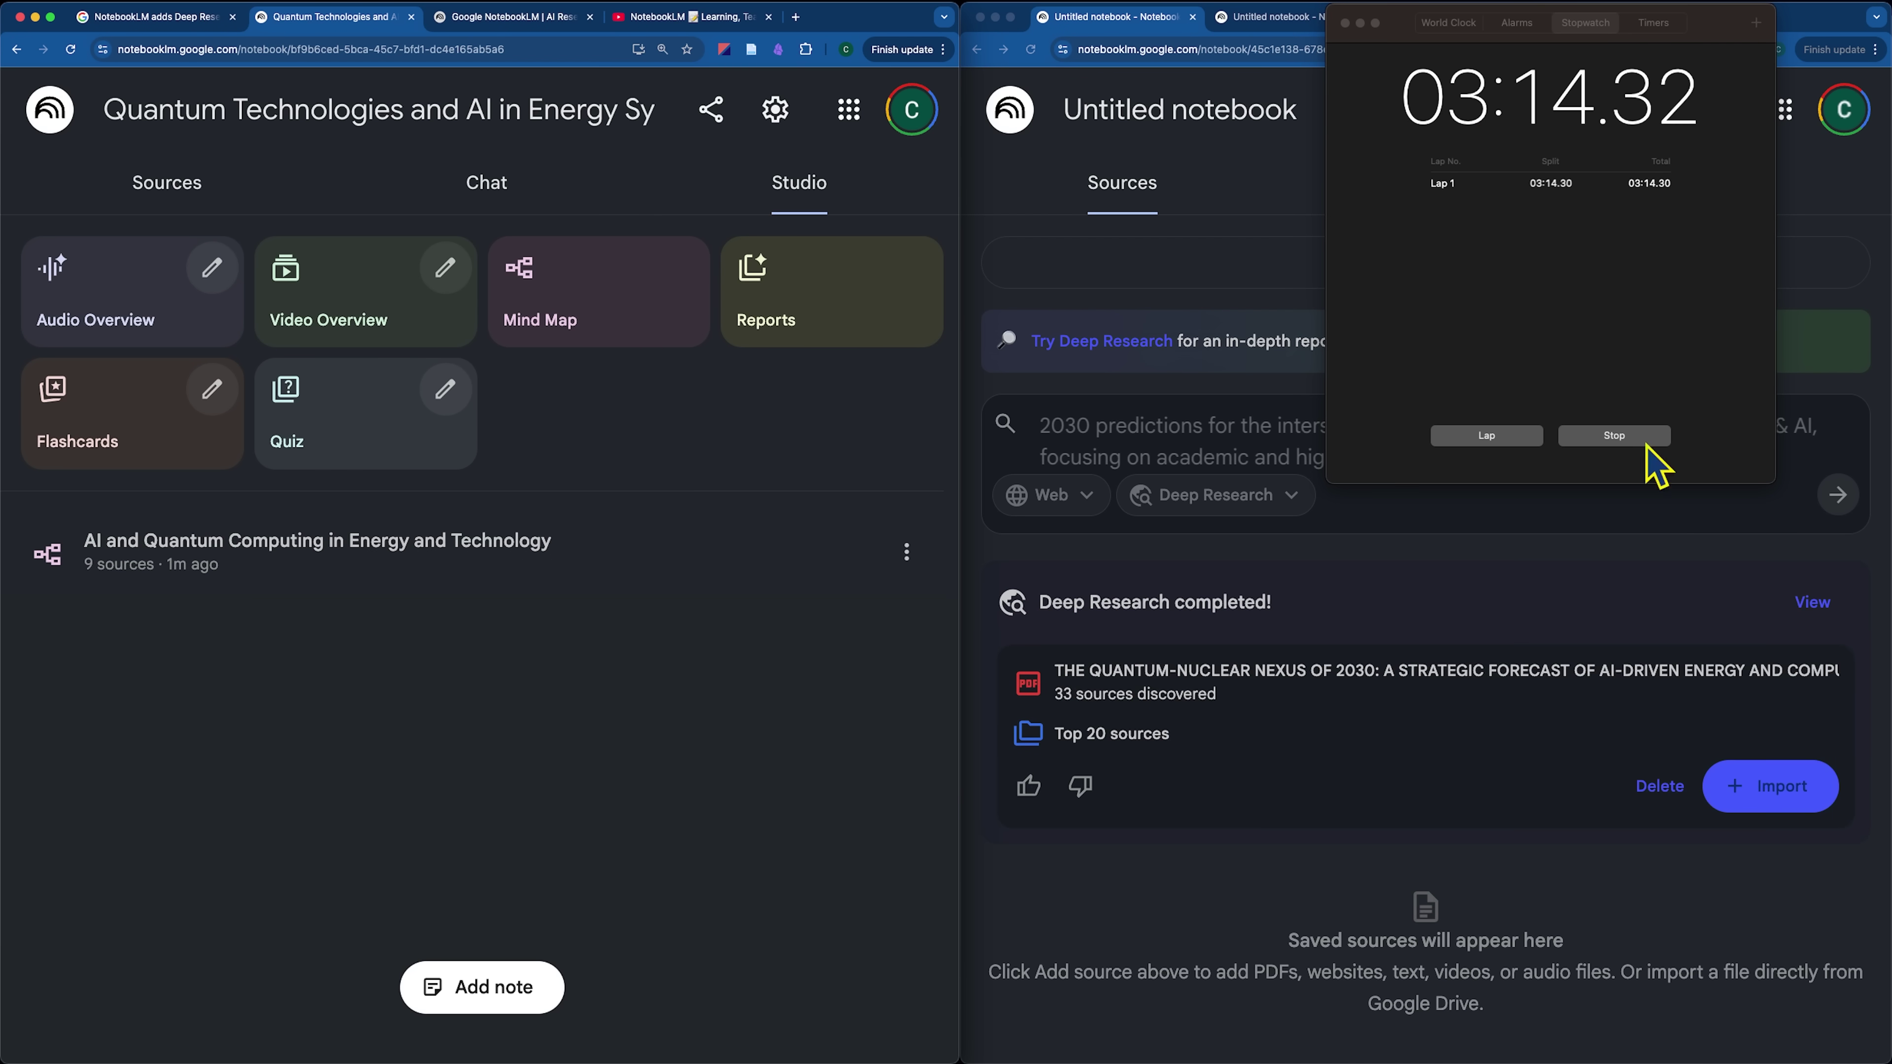
pyautogui.click(1621, 441)
# Move the stopwatch aside, open the finished Deep Research report, and pan then close the mind map
pyautogui.moveTo(1707, 34); pyautogui.dragTo(888, 41)
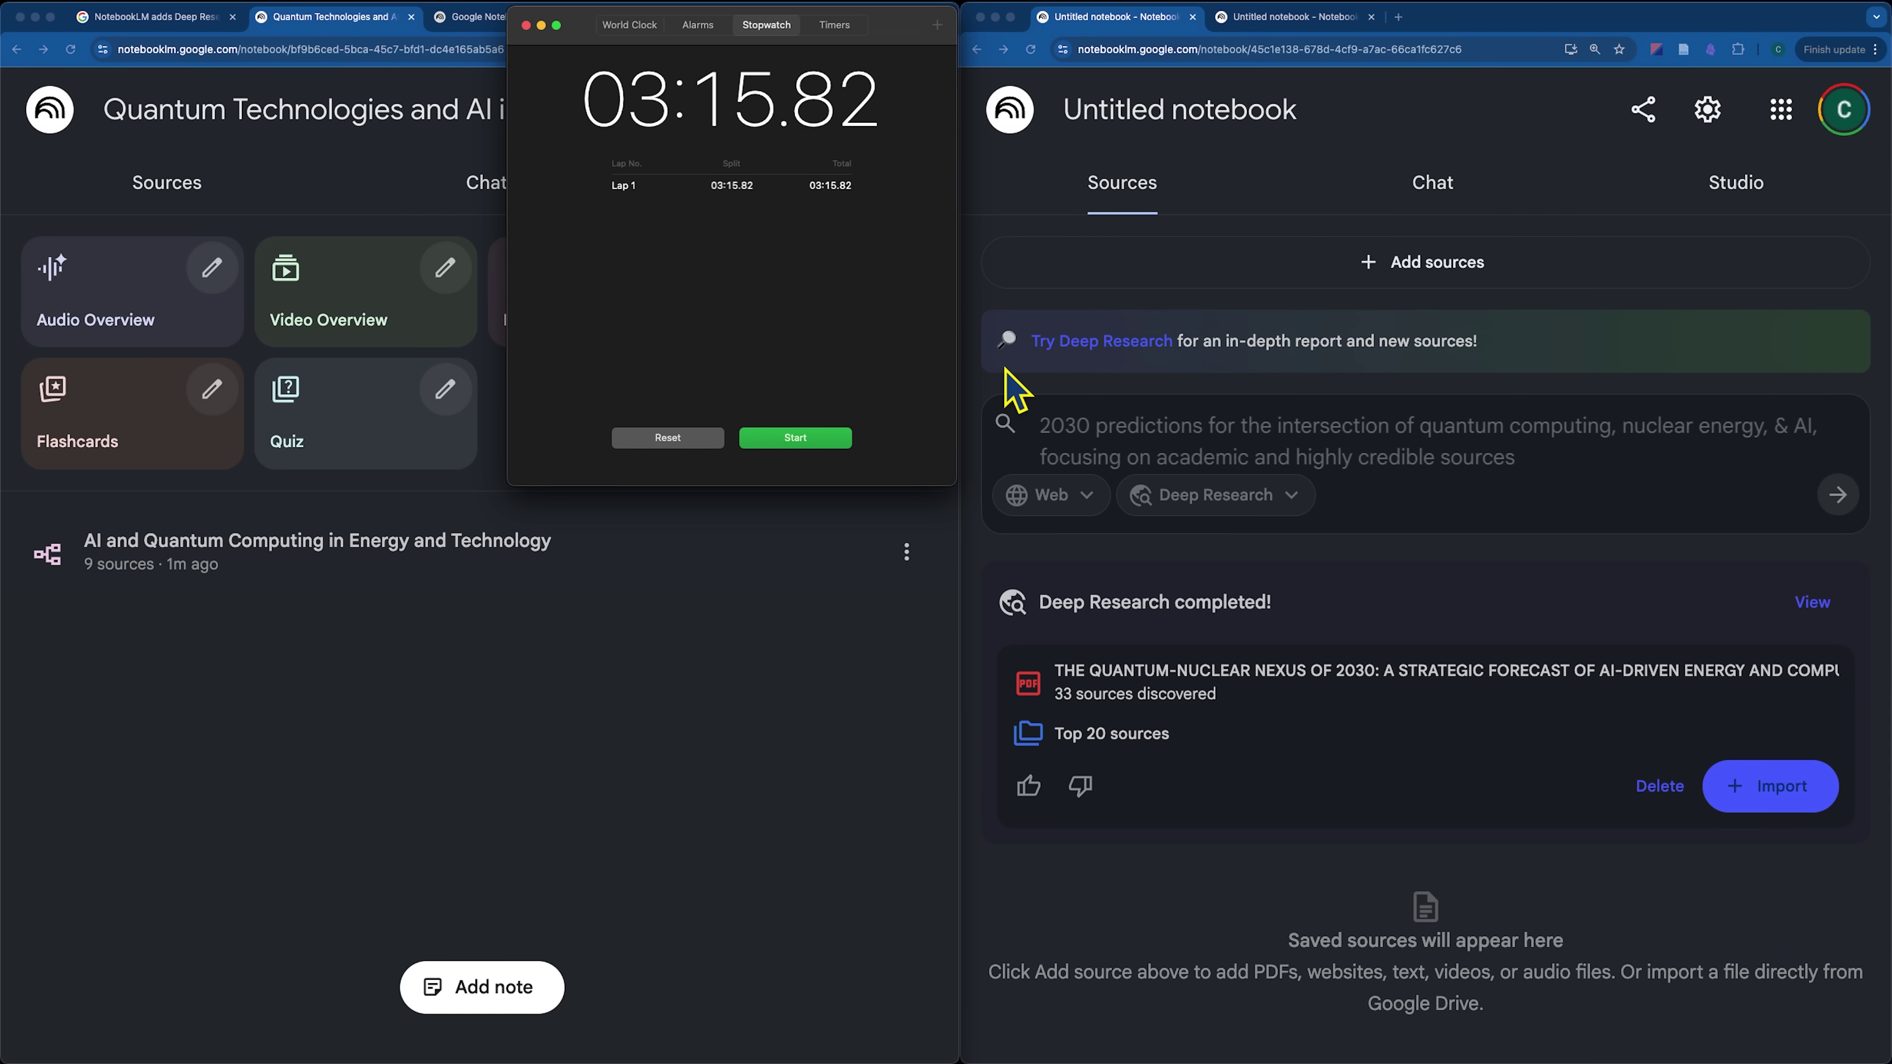
pyautogui.click(1588, 638)
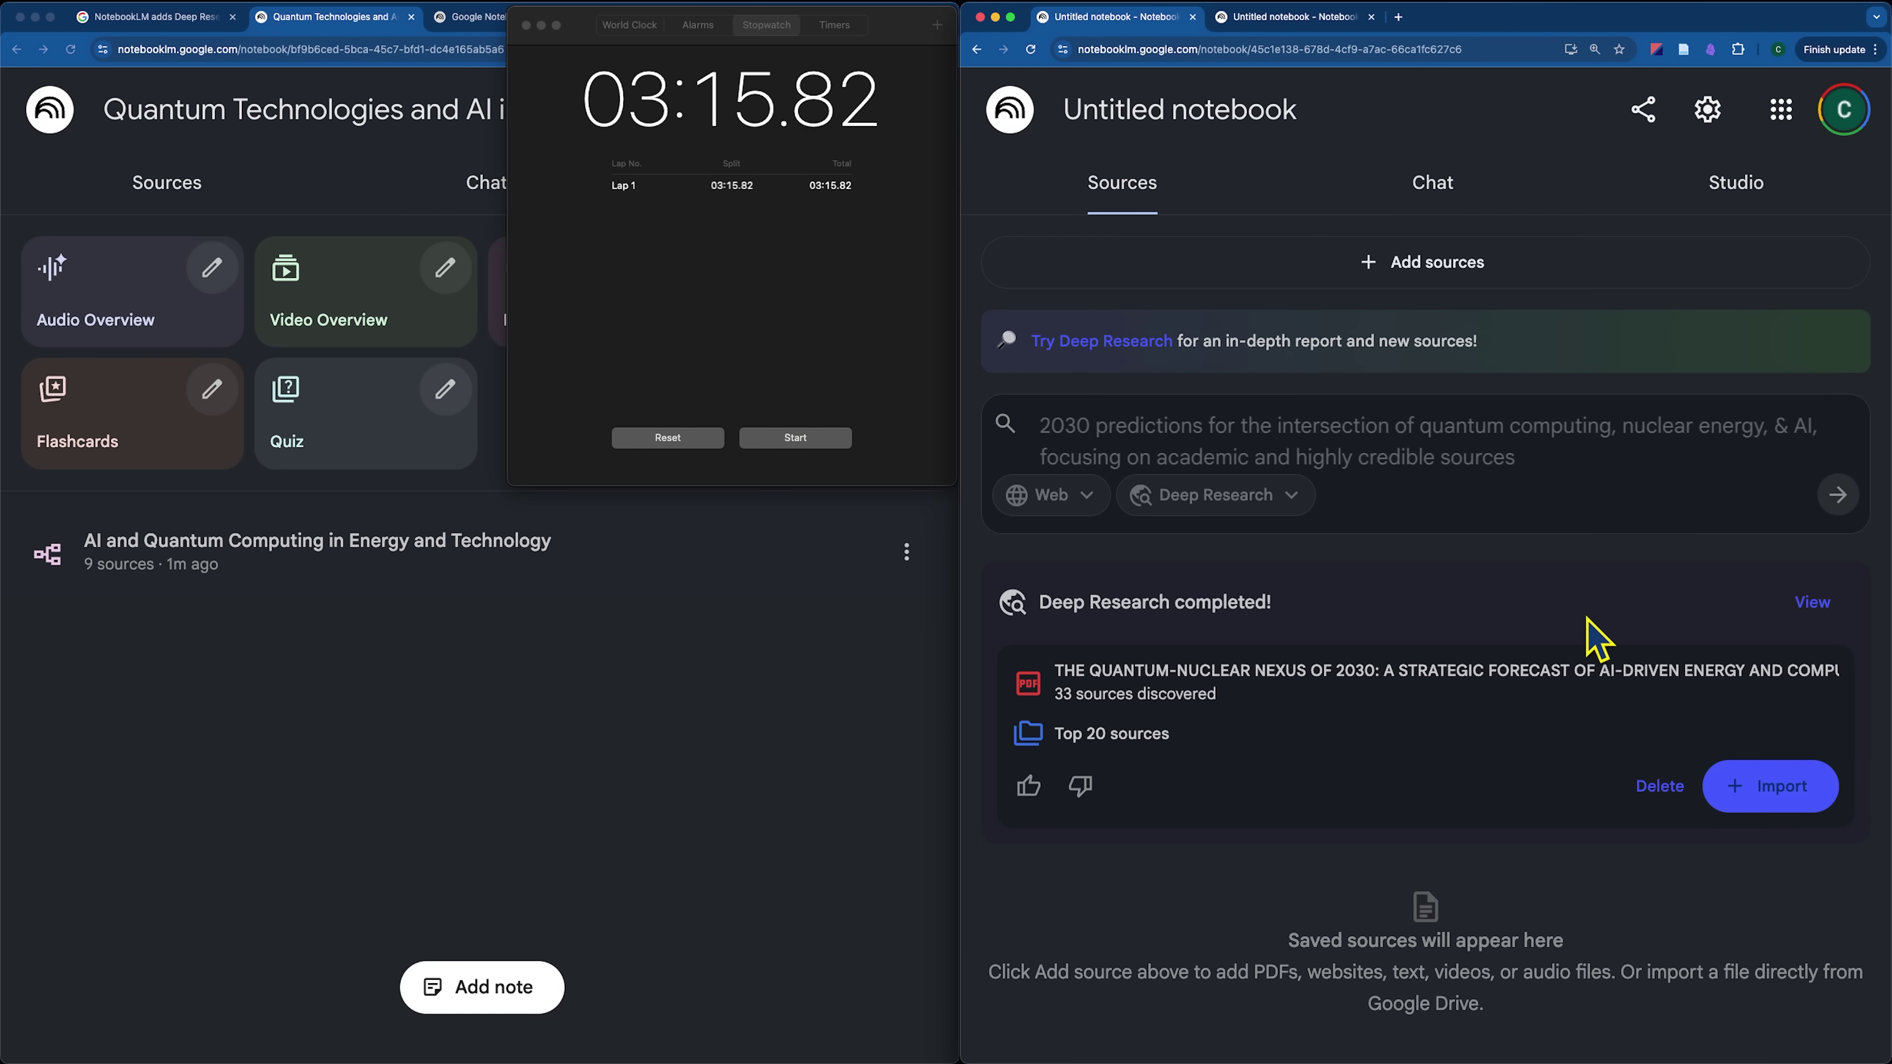
pyautogui.click(258, 542)
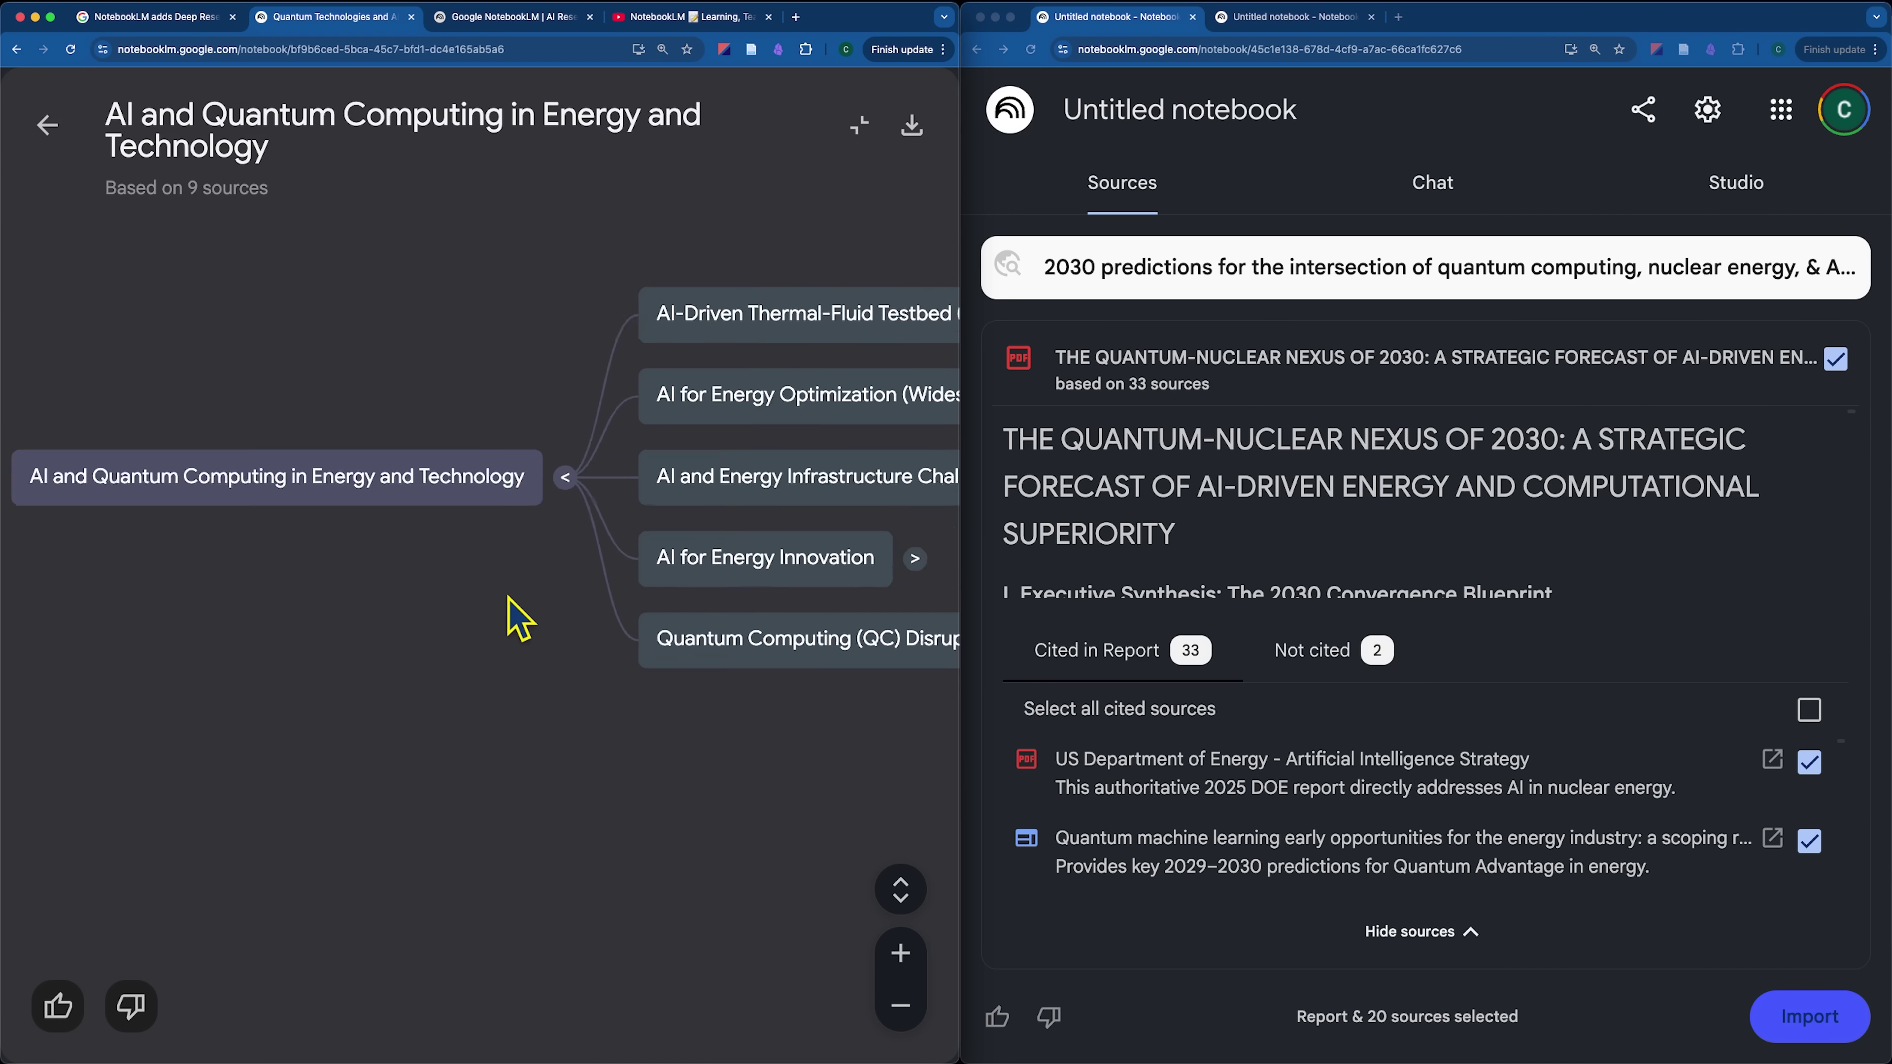
pyautogui.moveTo(535, 656); pyautogui.dragTo(410, 648)
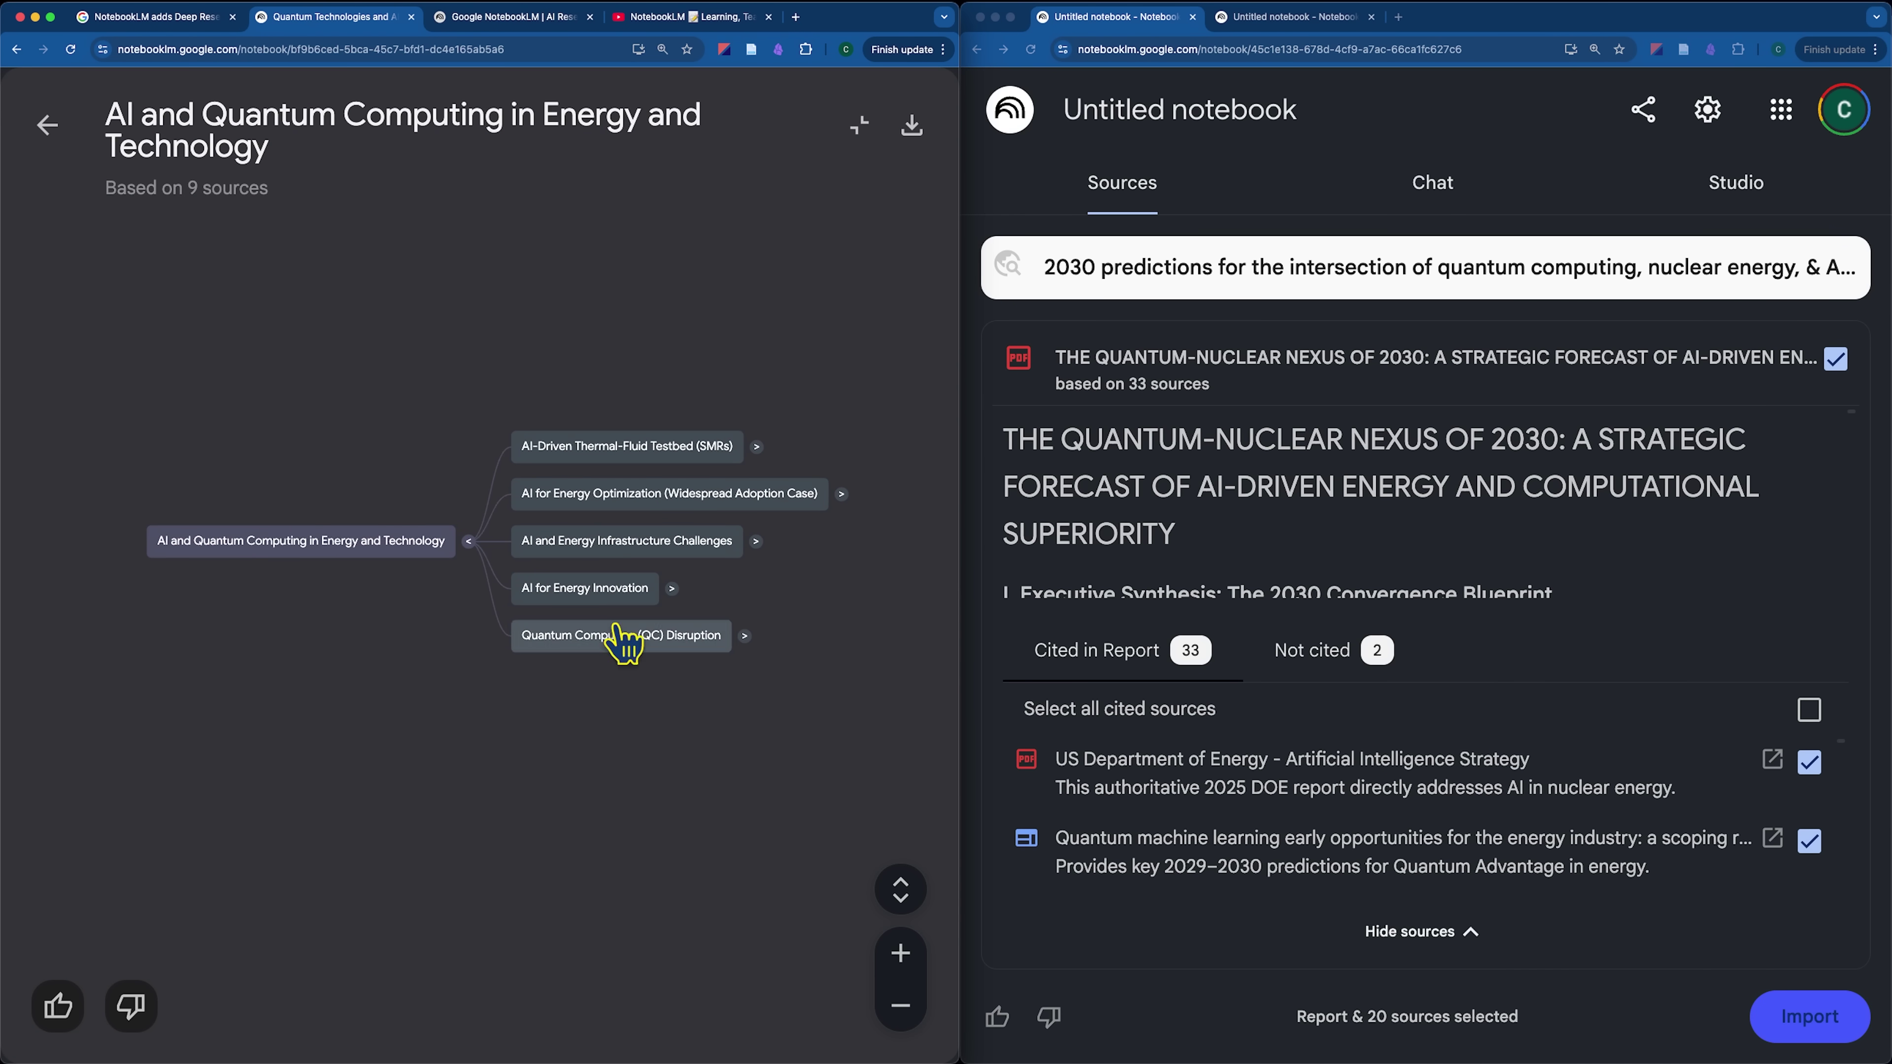
pyautogui.click(47, 126)
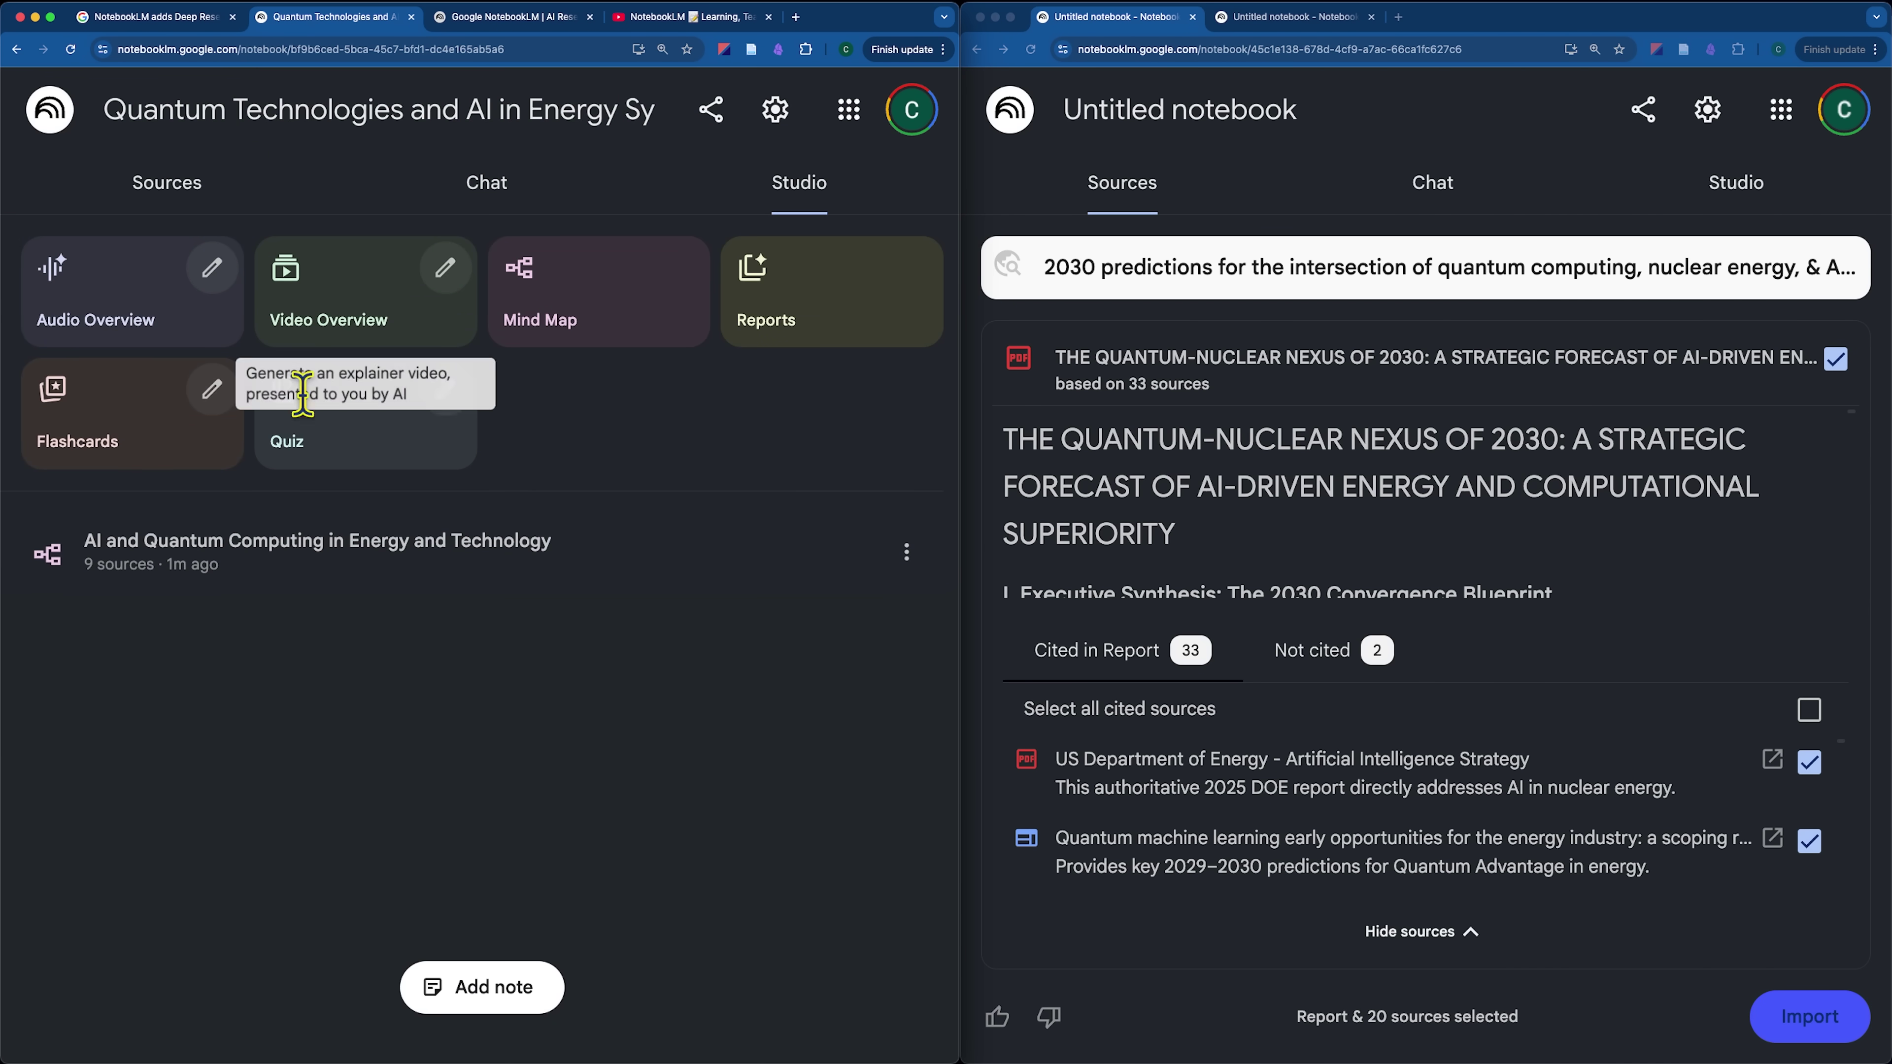
pyautogui.click(680, 19)
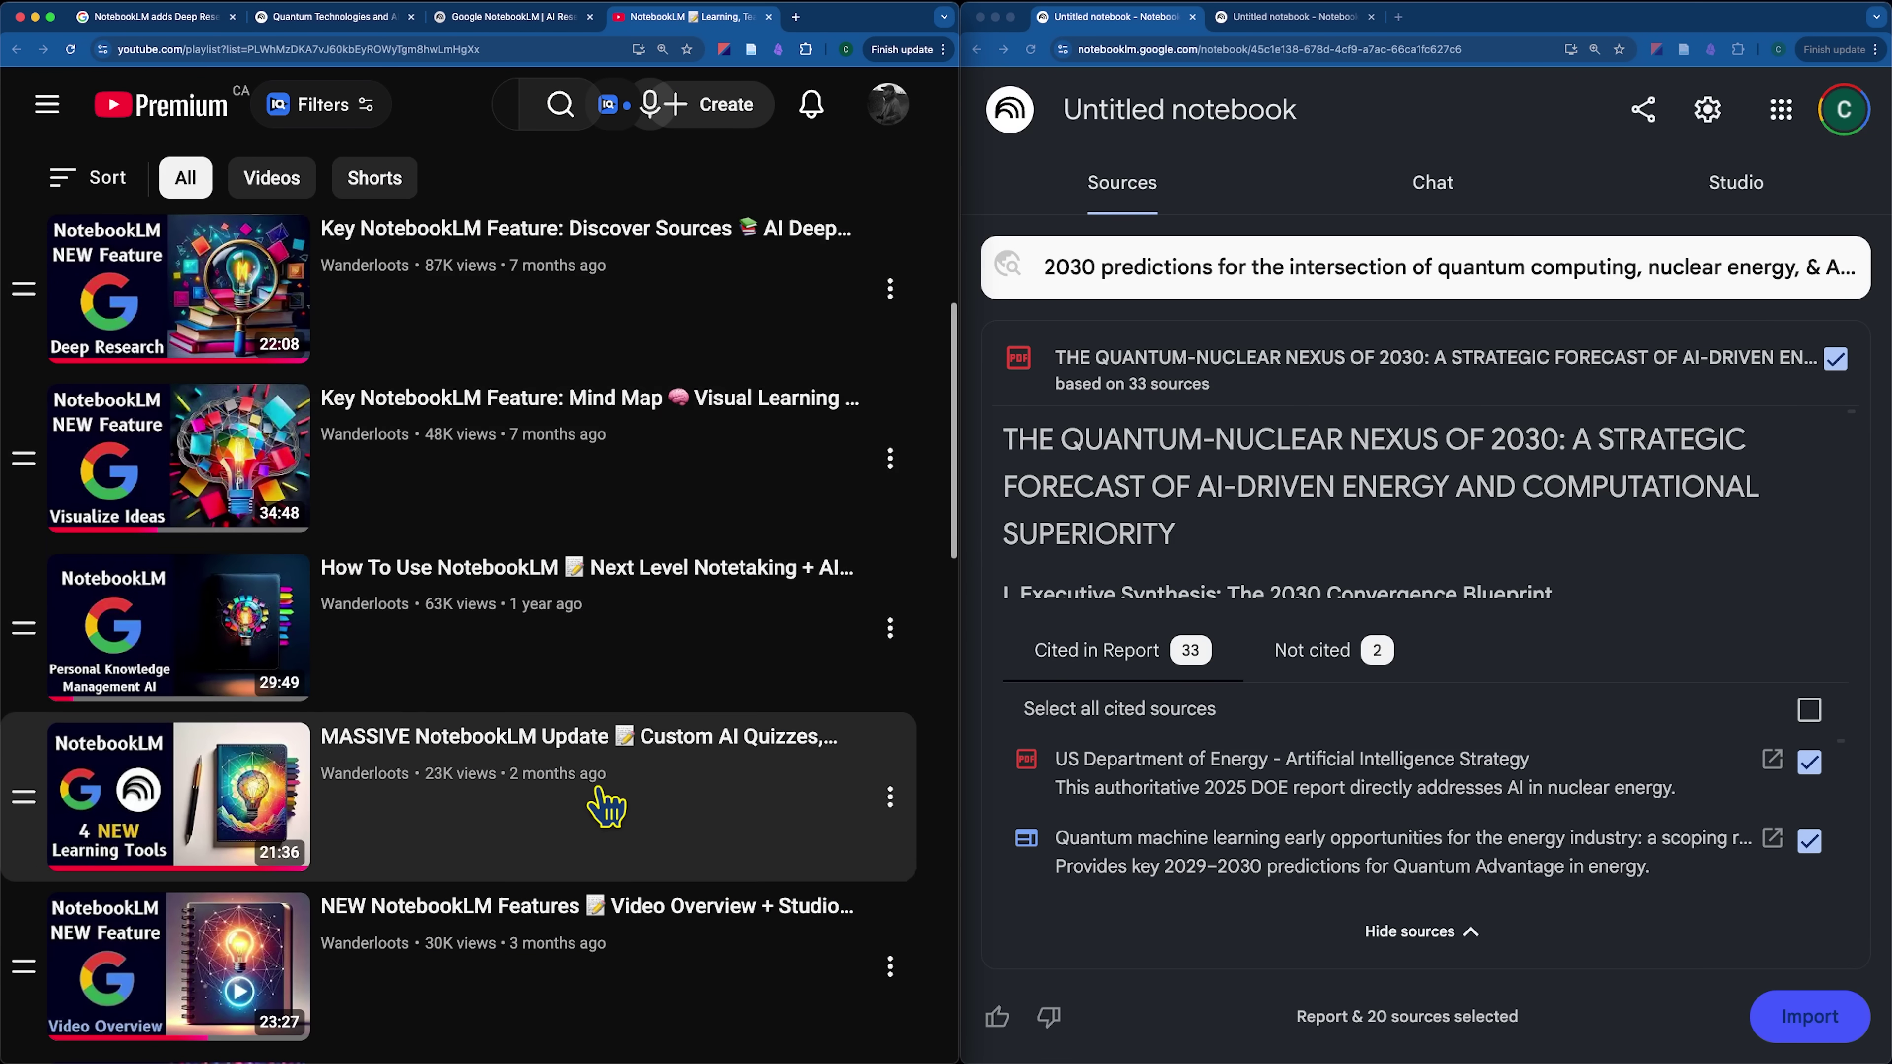
# Scroll down the NotebookLM tutorial playlist, then switch back to the Deep Research notebook full screen
pyautogui.scroll(-6, 606, 805)
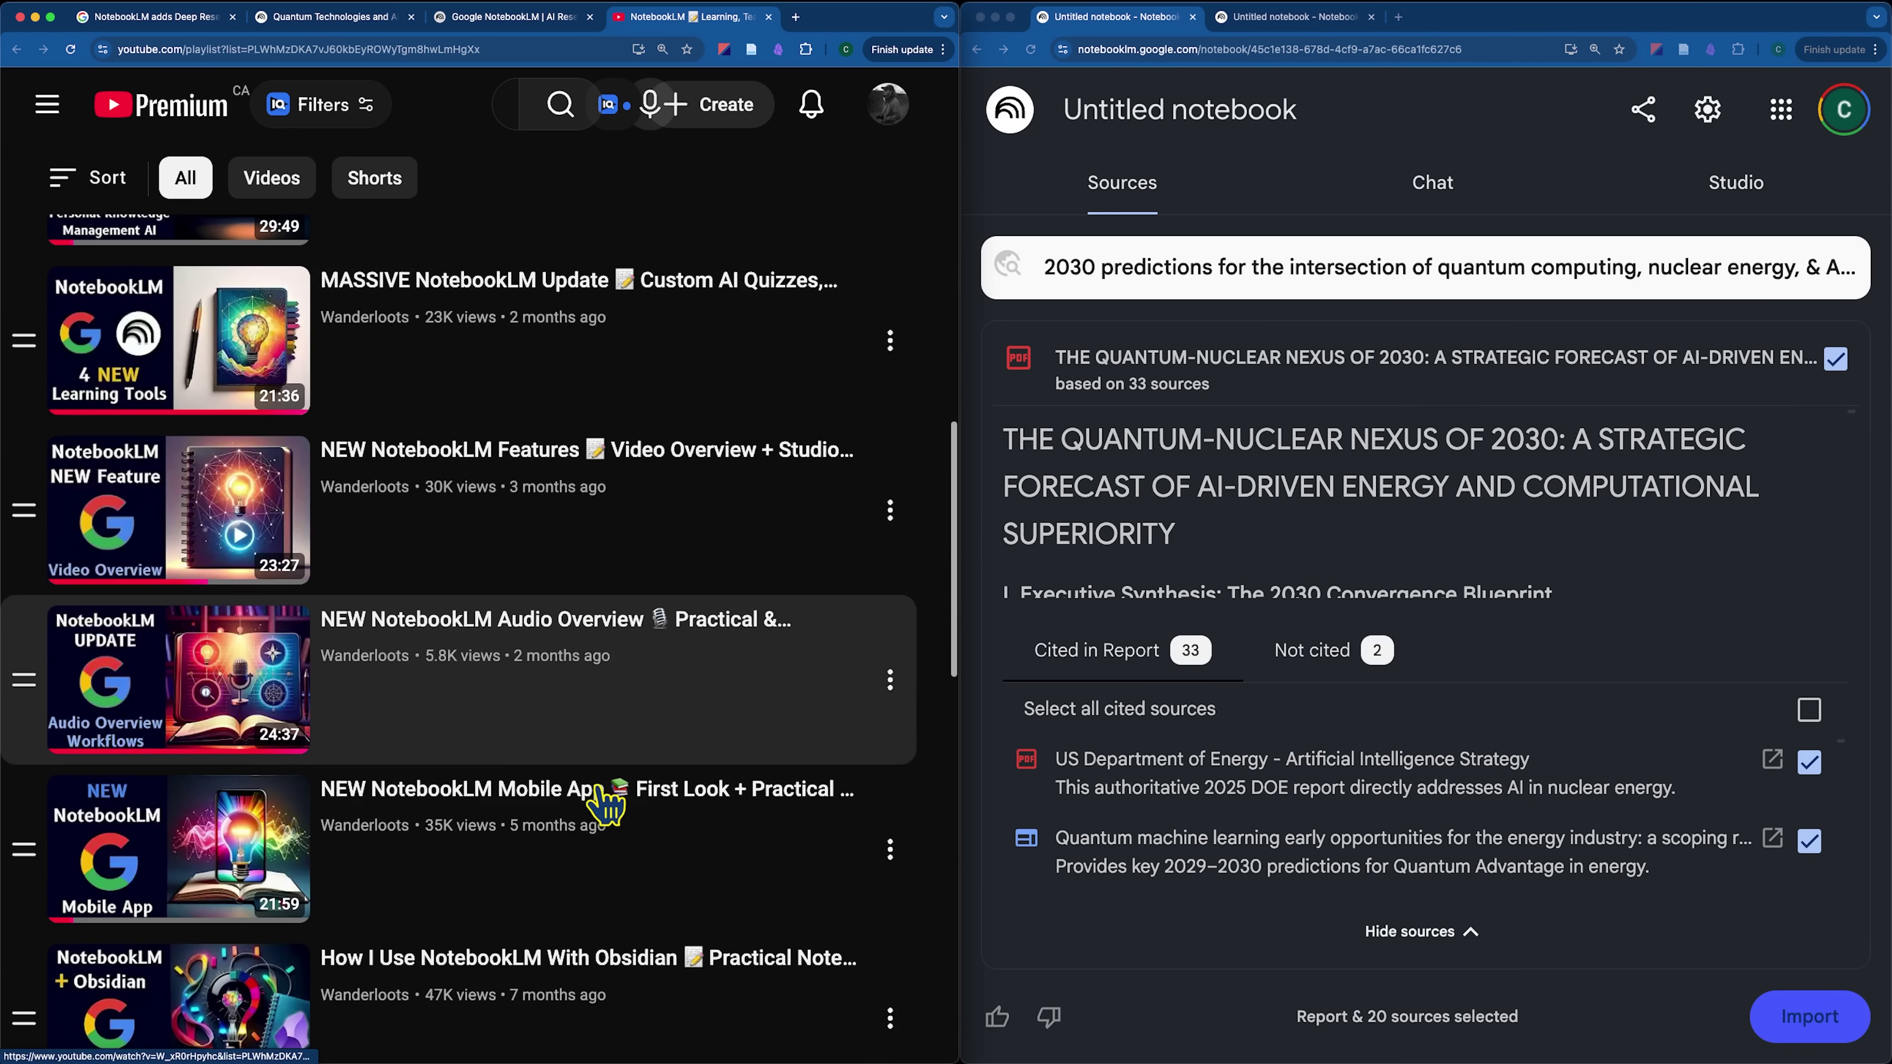
pyautogui.scroll(-6, 606, 805)
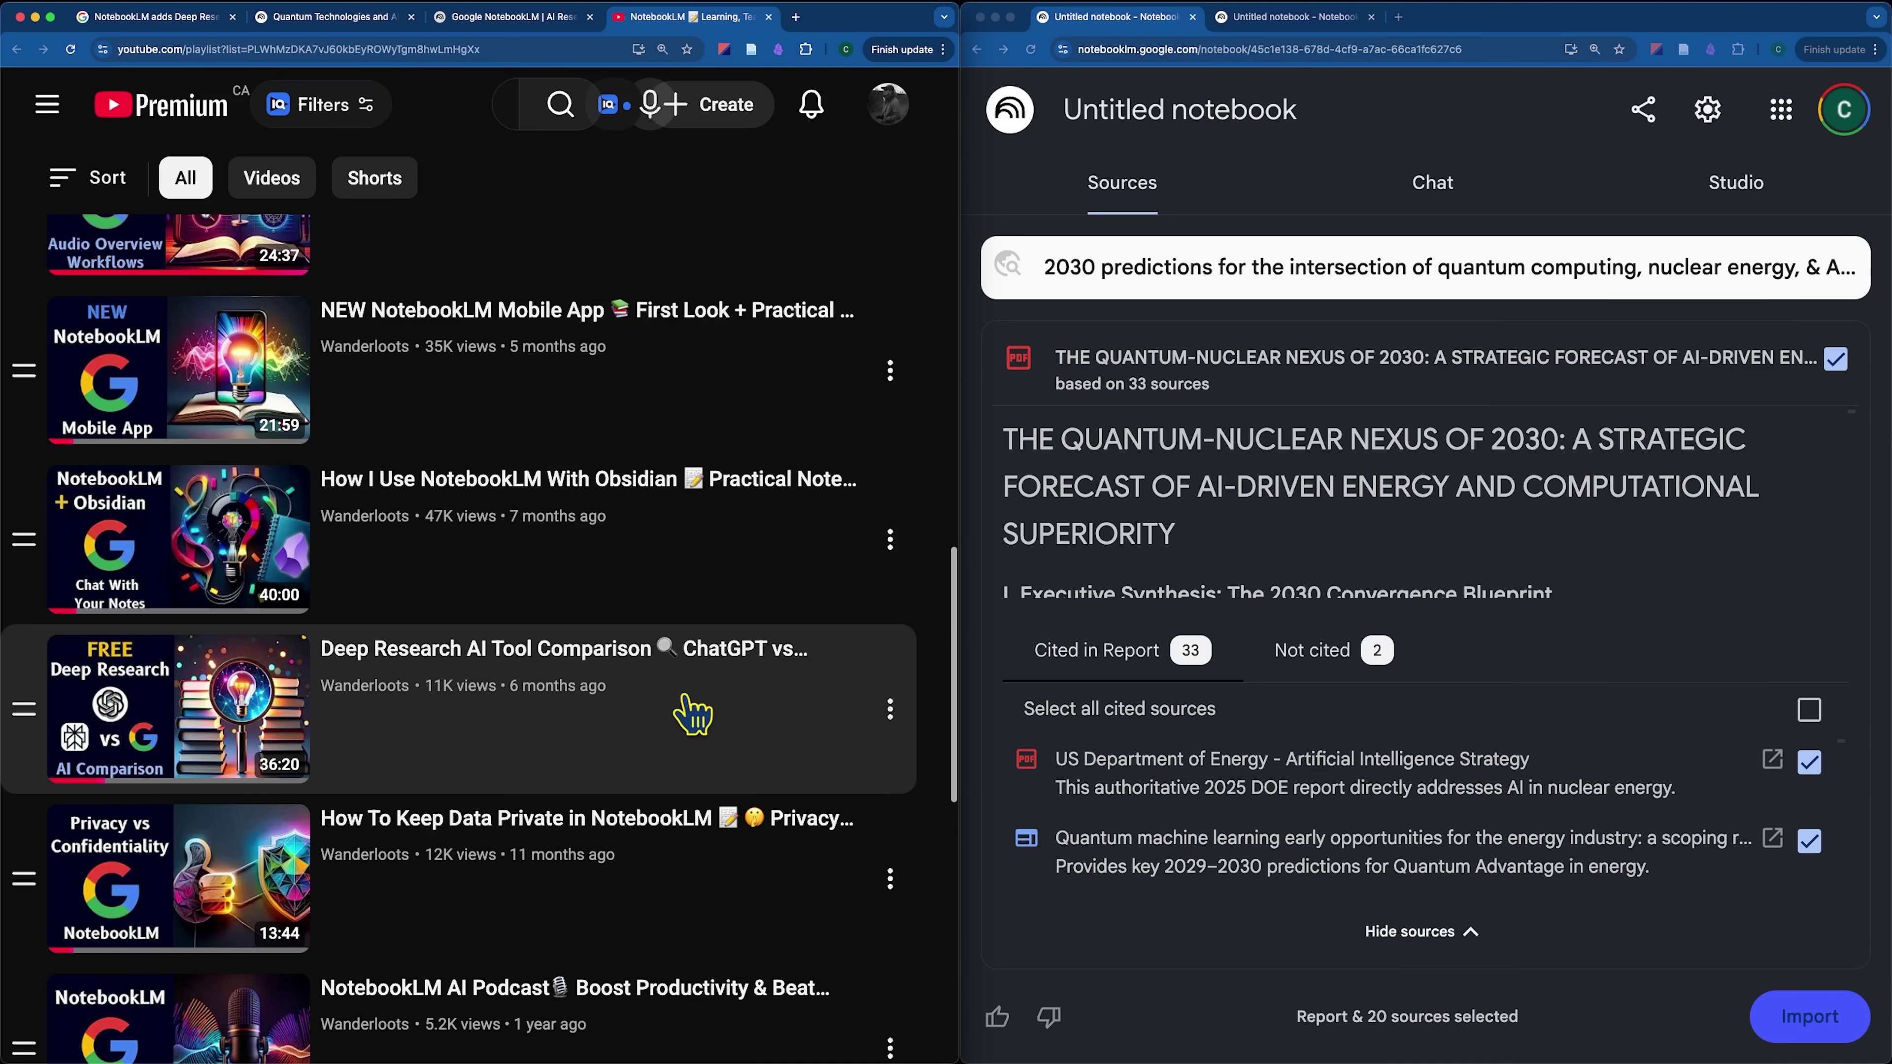
pyautogui.scroll(-2, 625, 719)
pyautogui.scroll(-9, 625, 720)
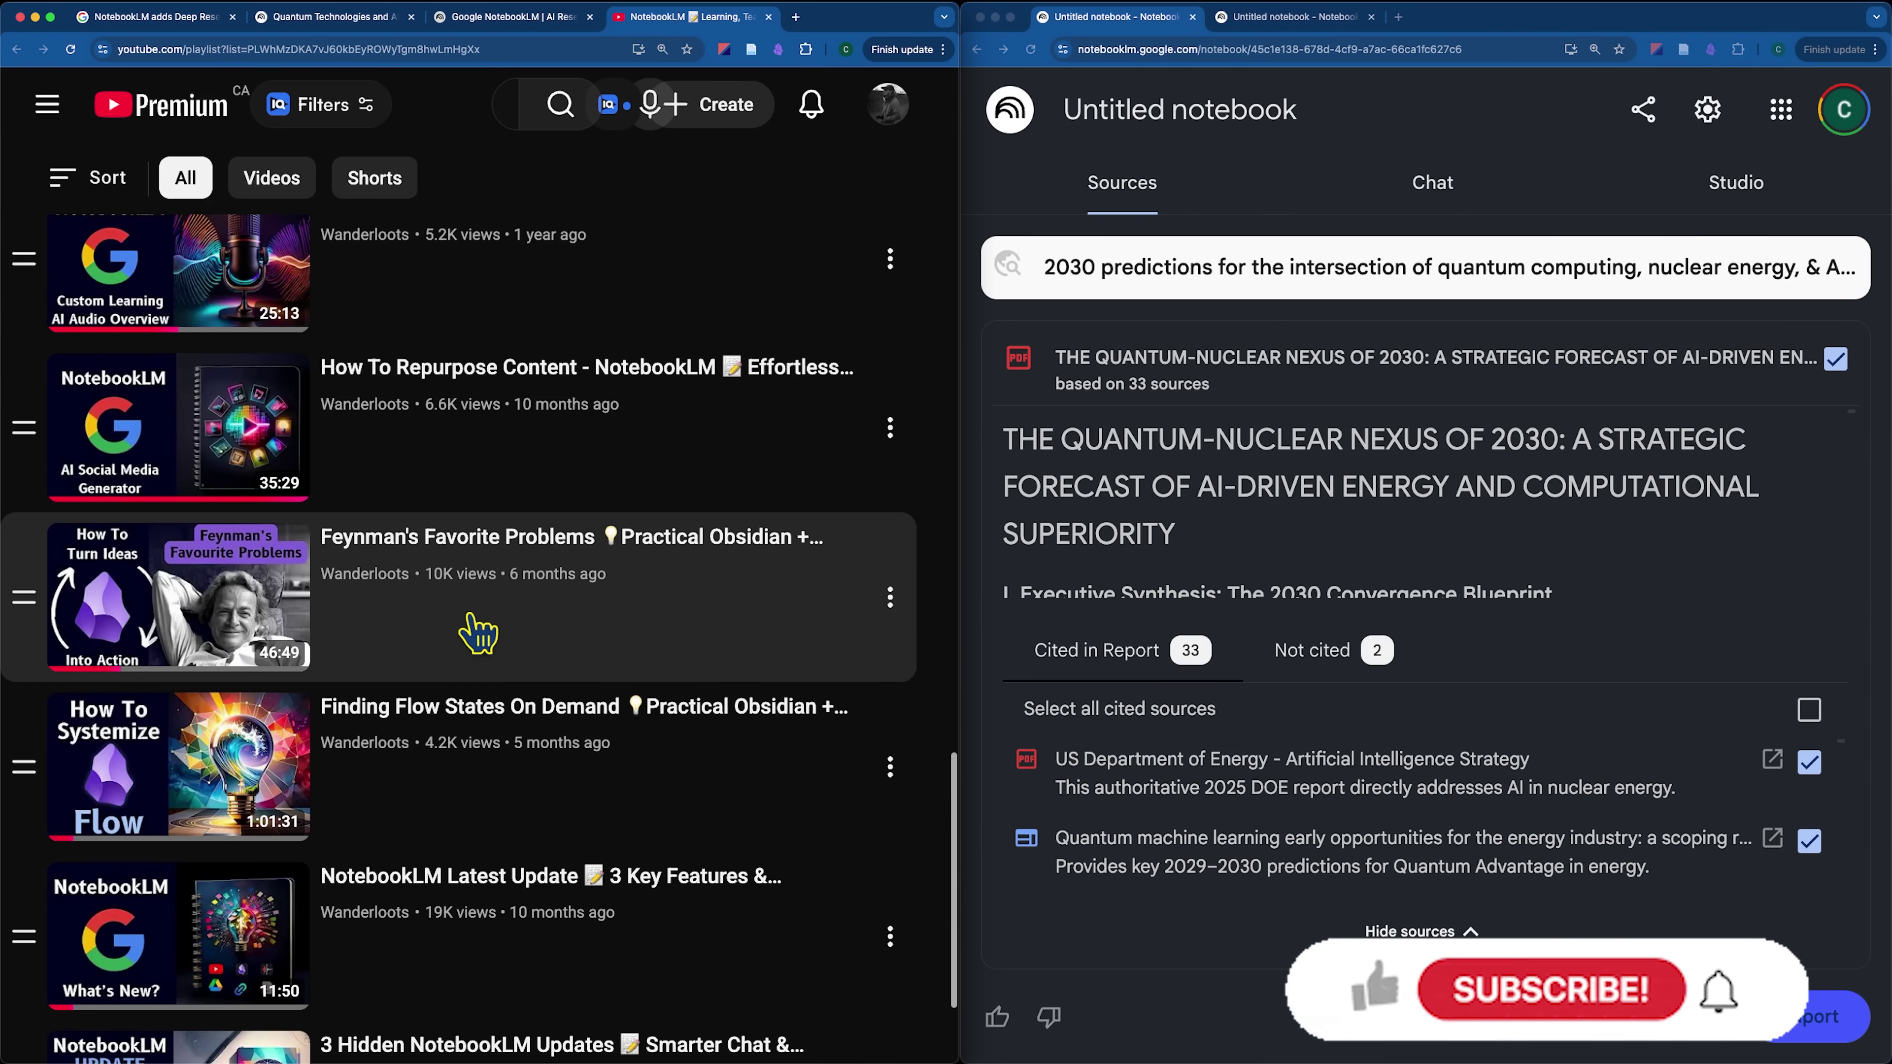
pyautogui.scroll(-2, 663, 715)
pyautogui.press('super+2')
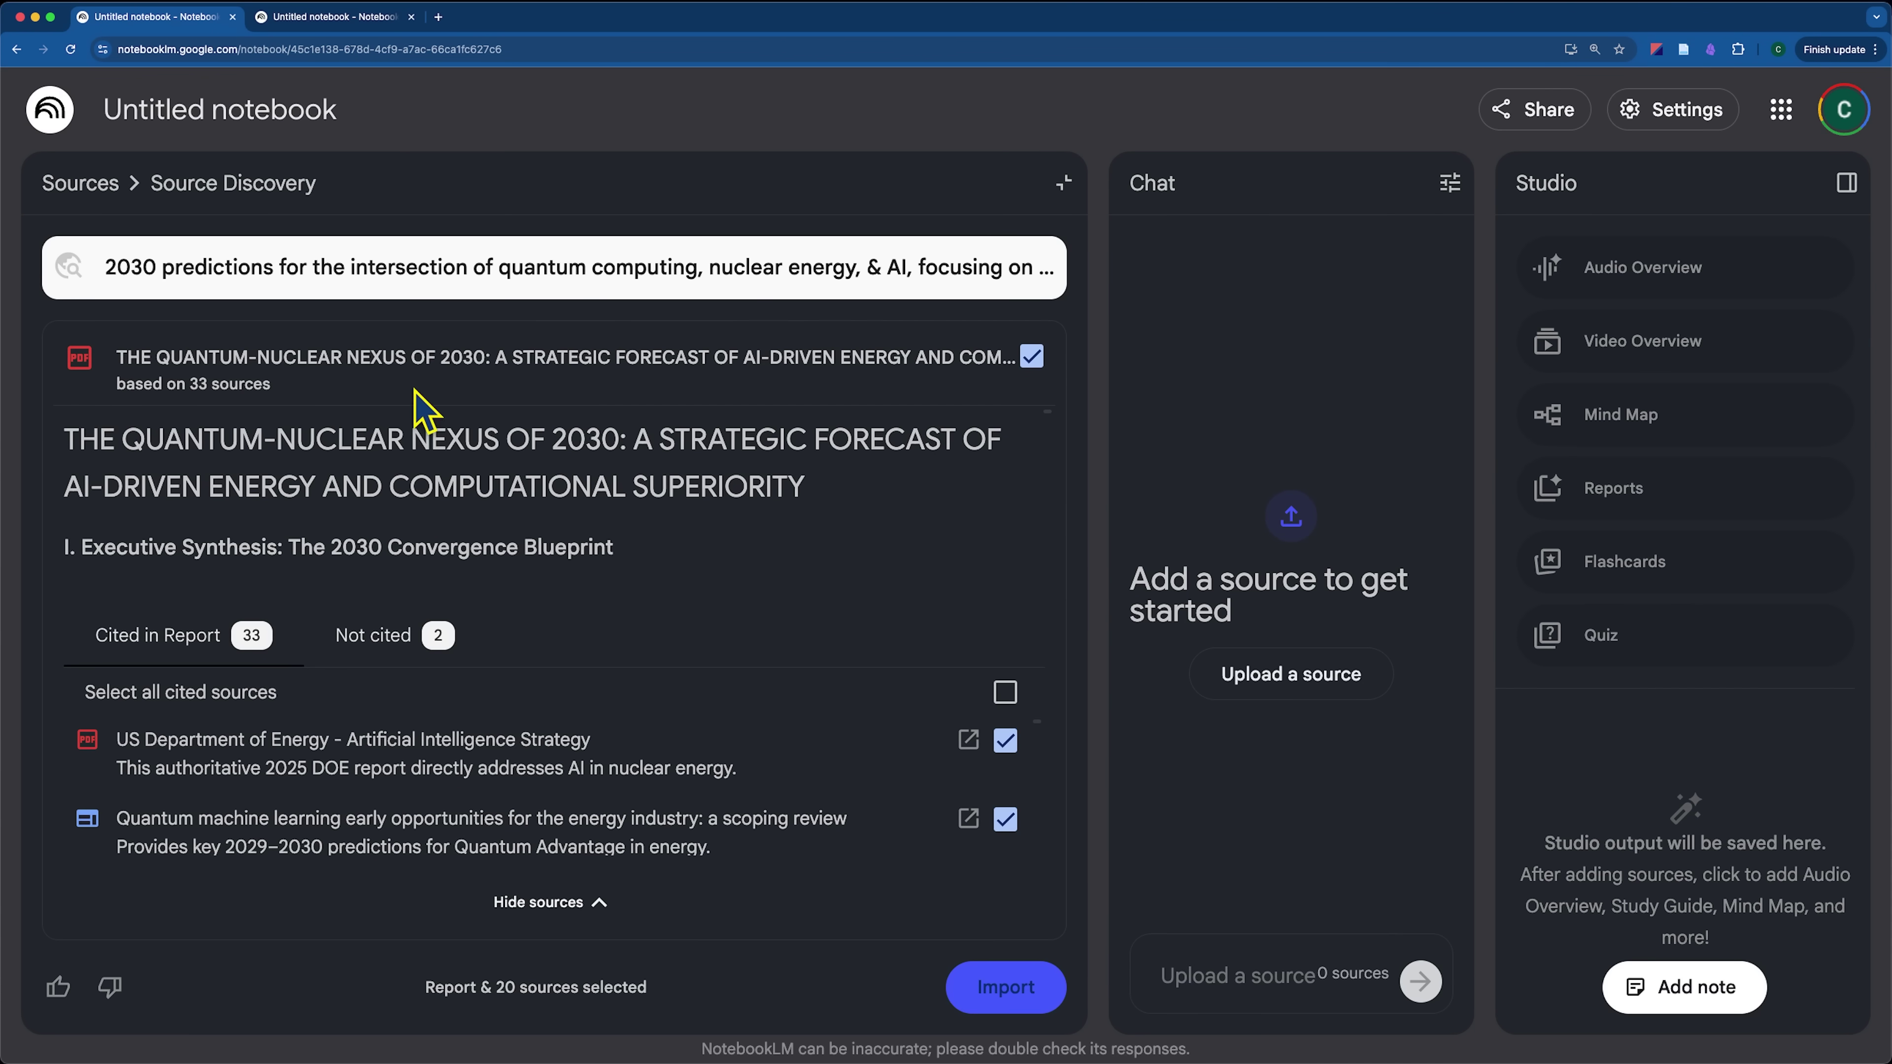
# Highlight and then clear the Deep Research report title, and scroll up the Fast Research sources
pyautogui.moveTo(100, 439); pyautogui.dragTo(921, 519)
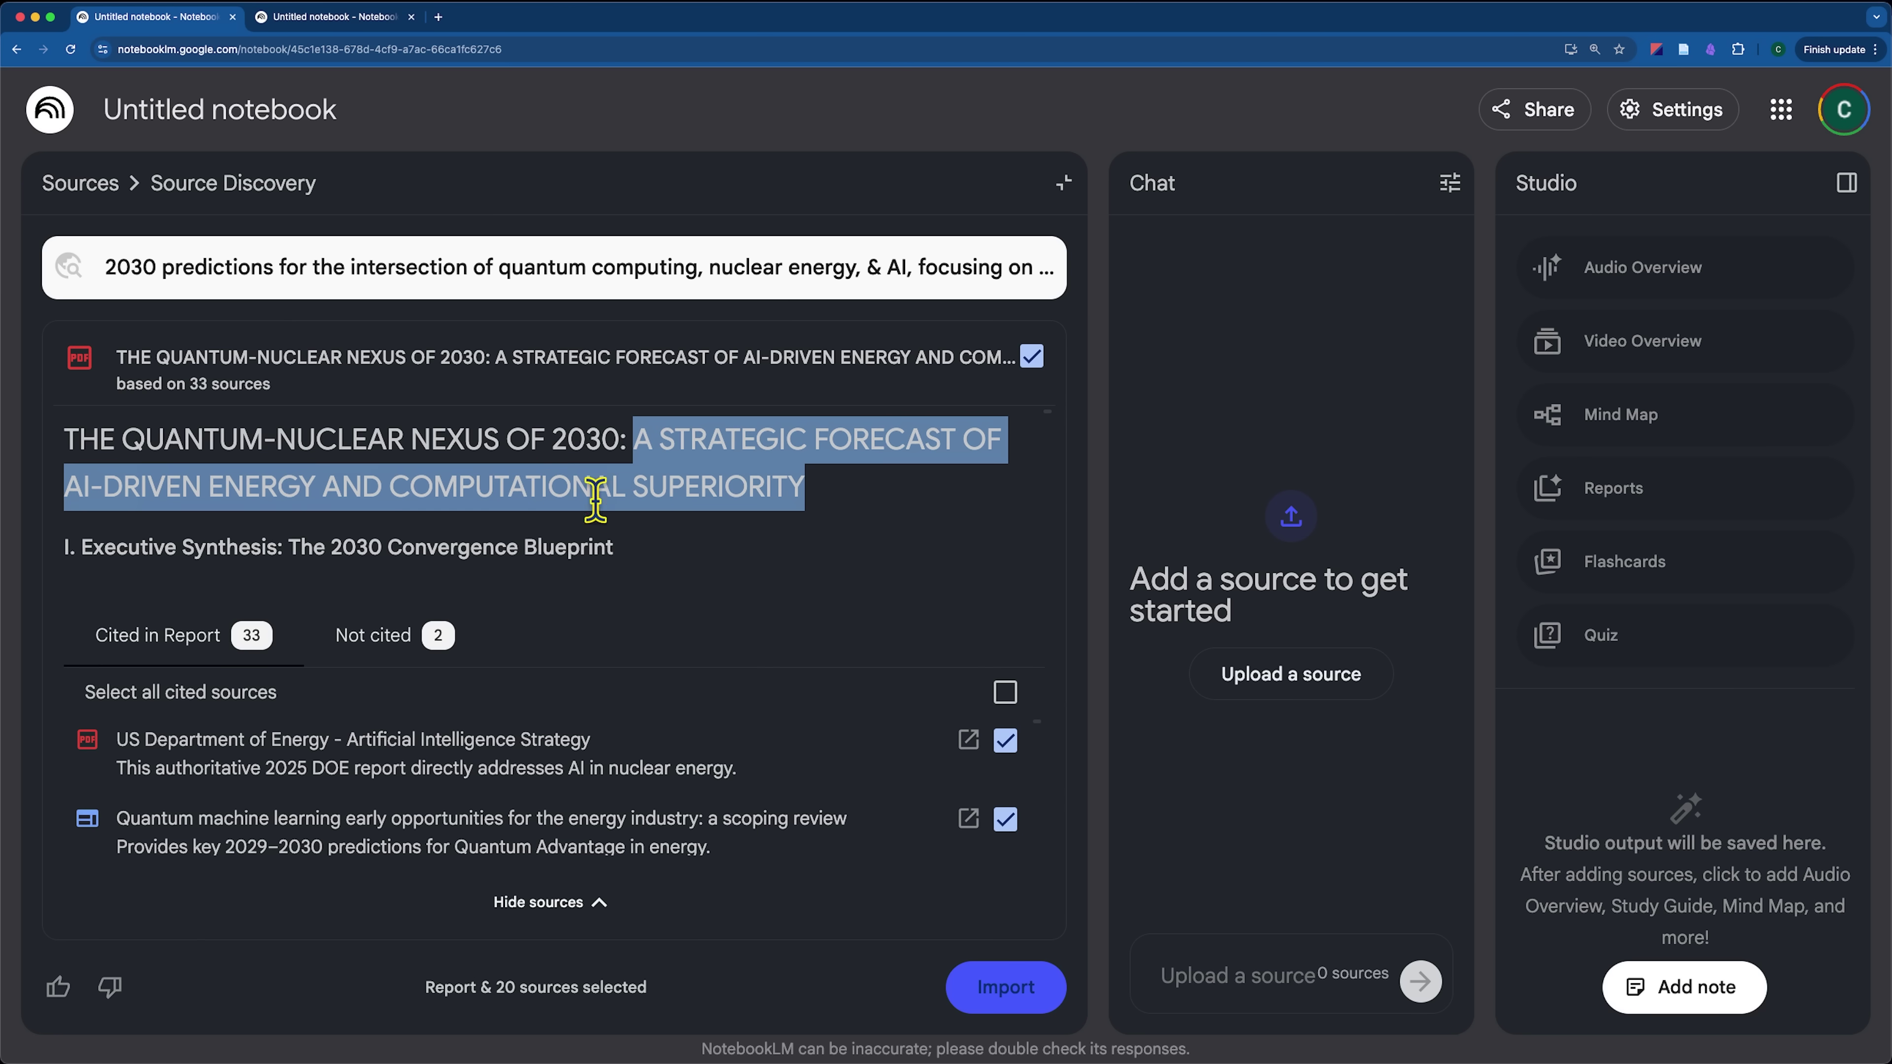
pyautogui.click(850, 490)
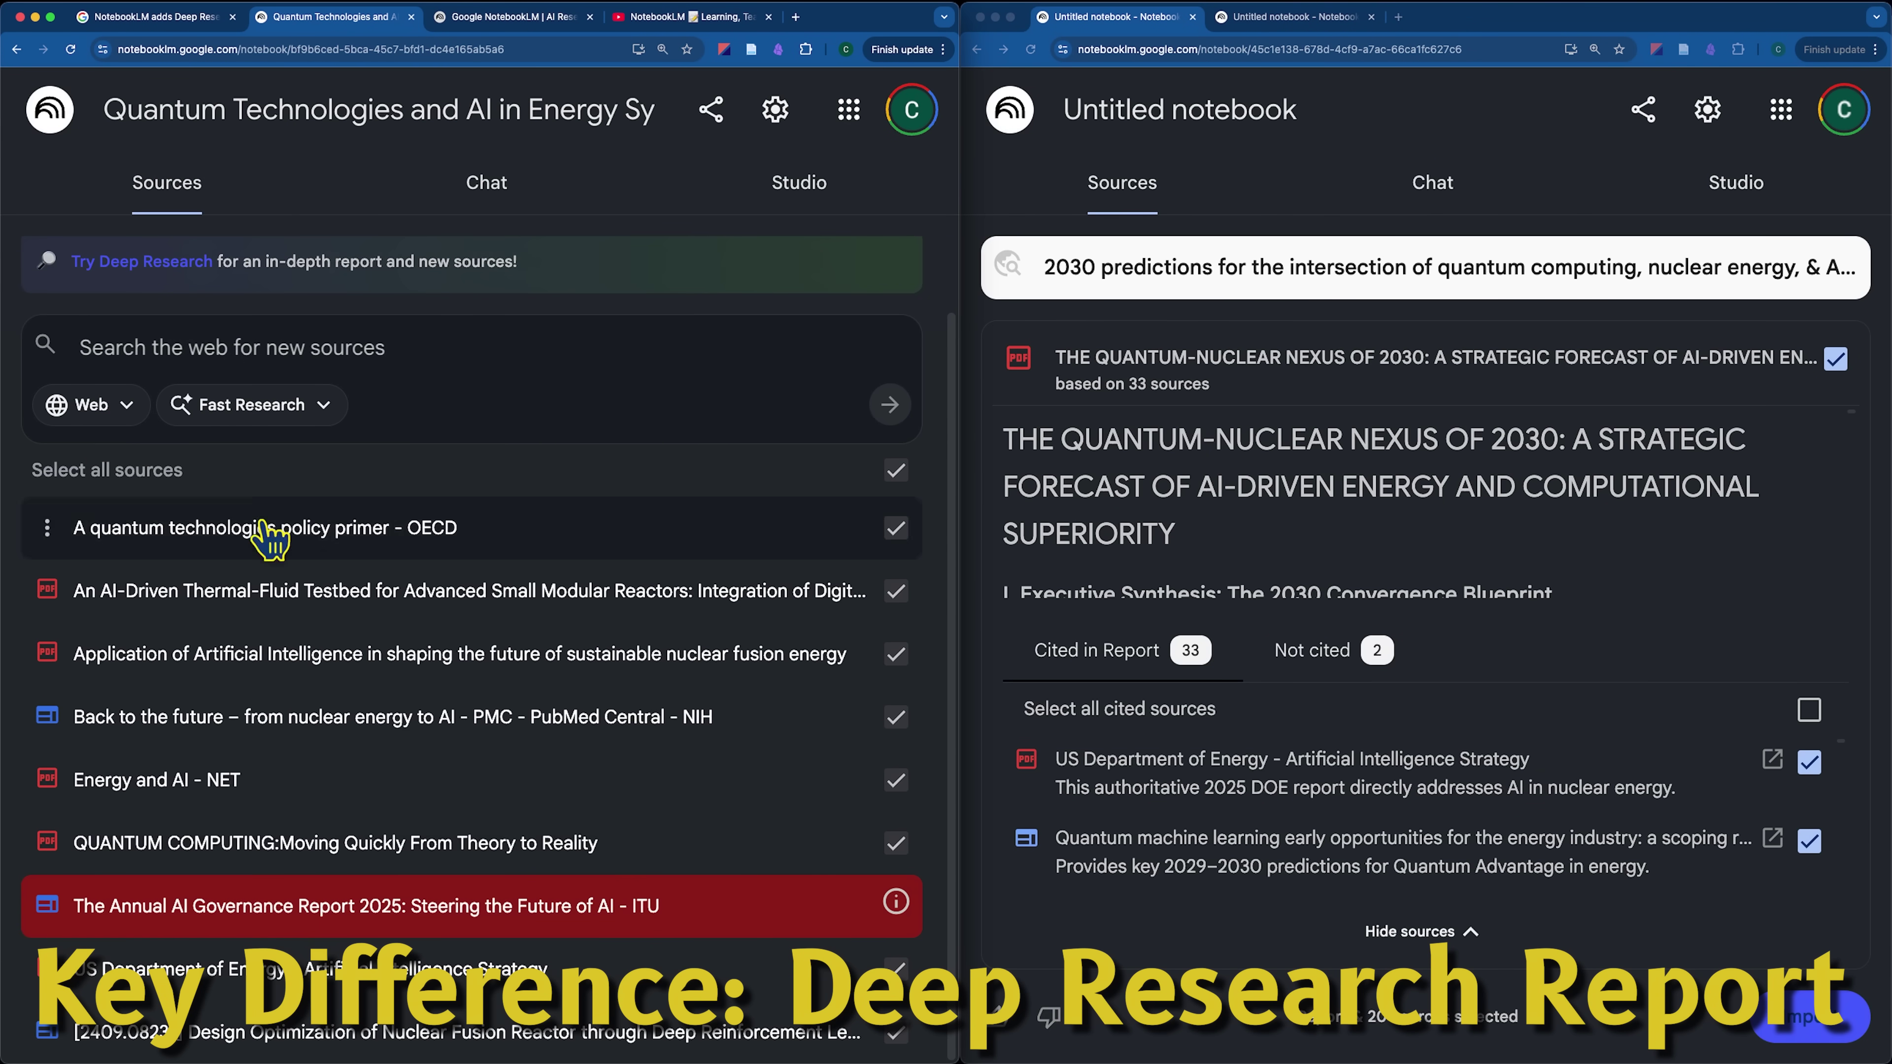
pyautogui.scroll(2, 350, 649)
# Review the Studio report formats in Fast Research, then enlarge the Deep Research notebook to full screen
pyautogui.click(867, 186)
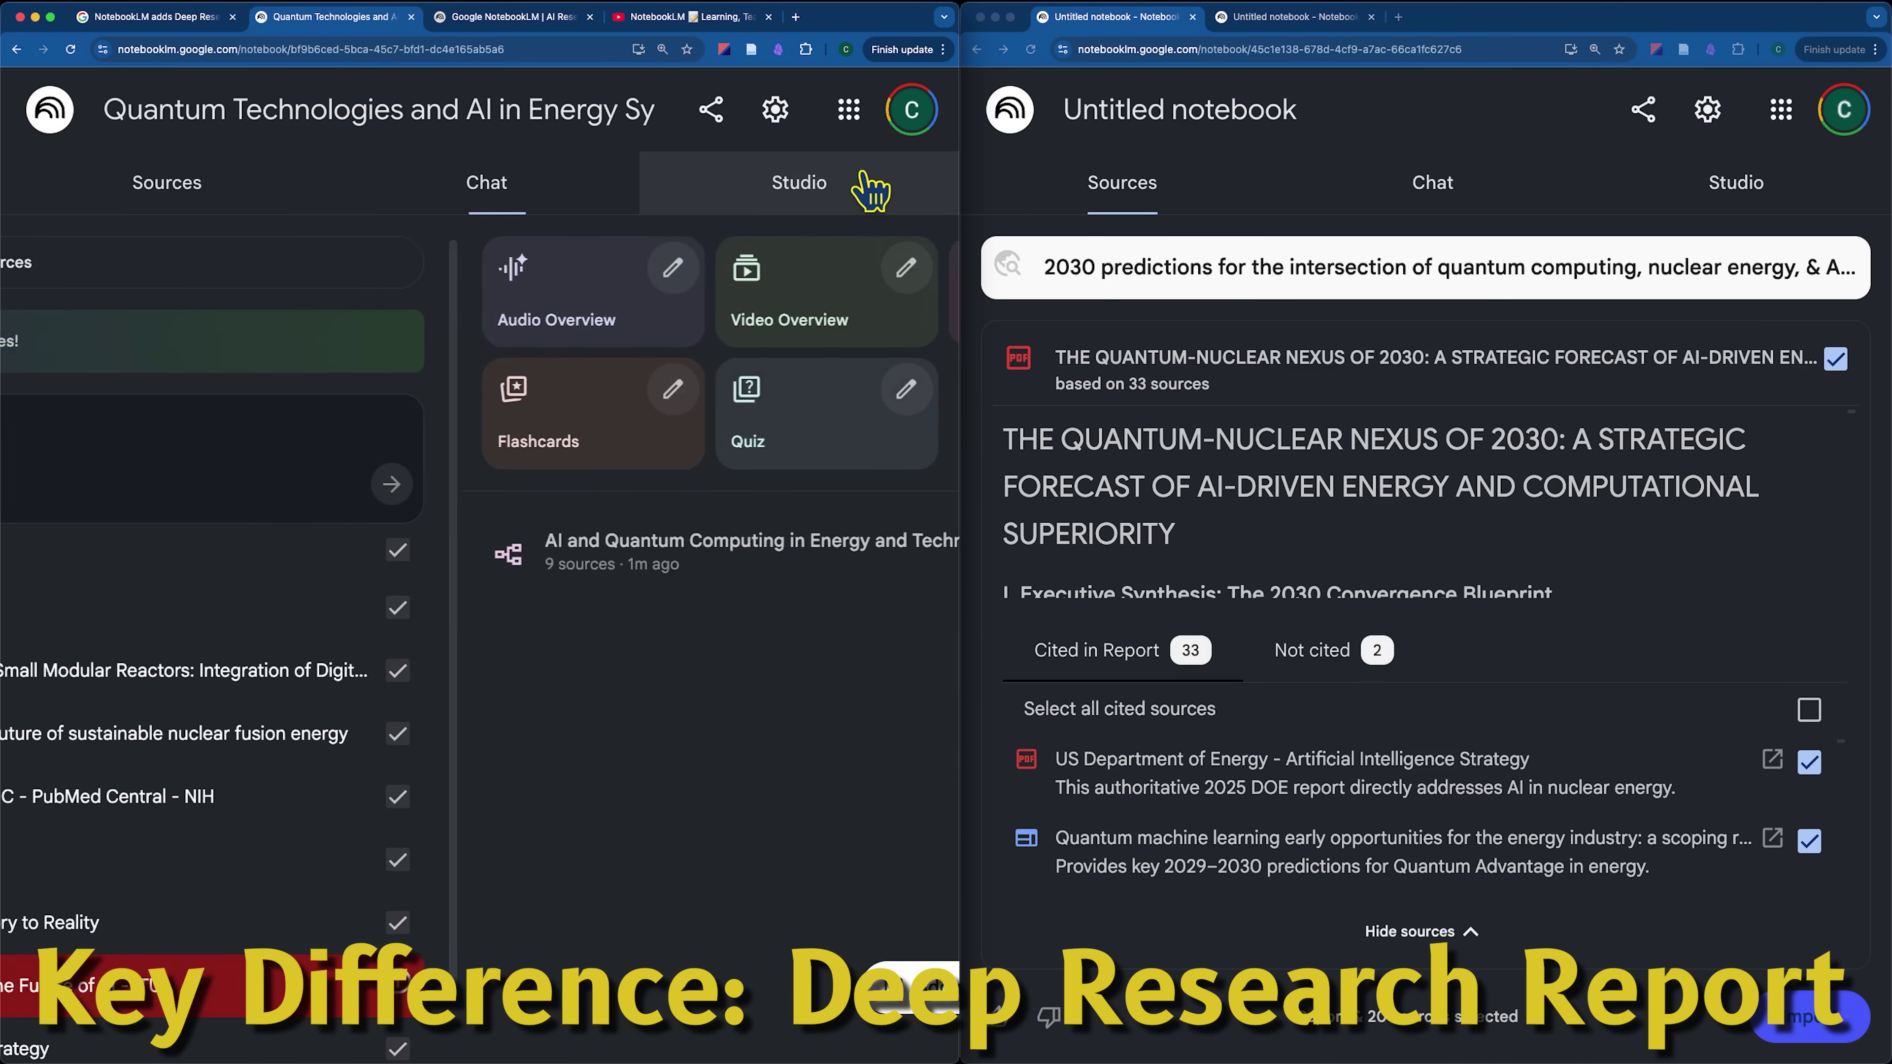
pyautogui.click(772, 313)
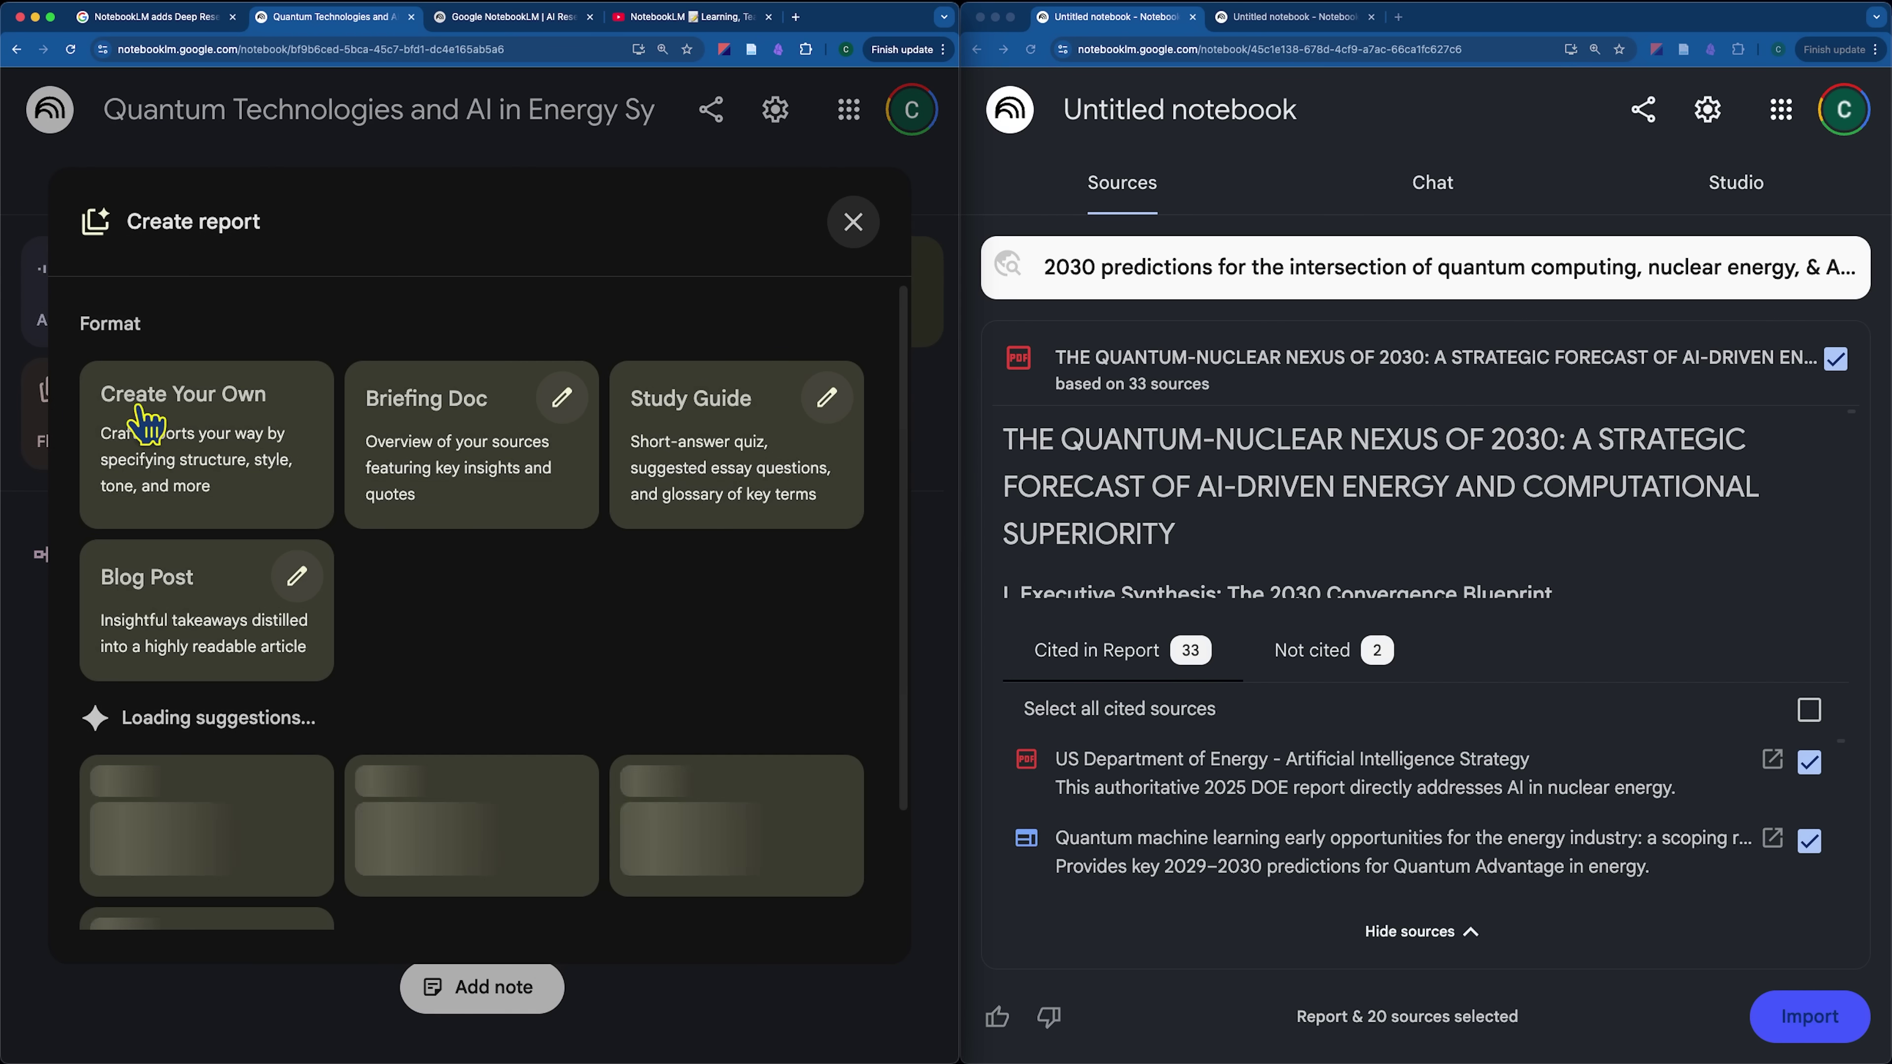
pyautogui.scroll(-1, 132, 786)
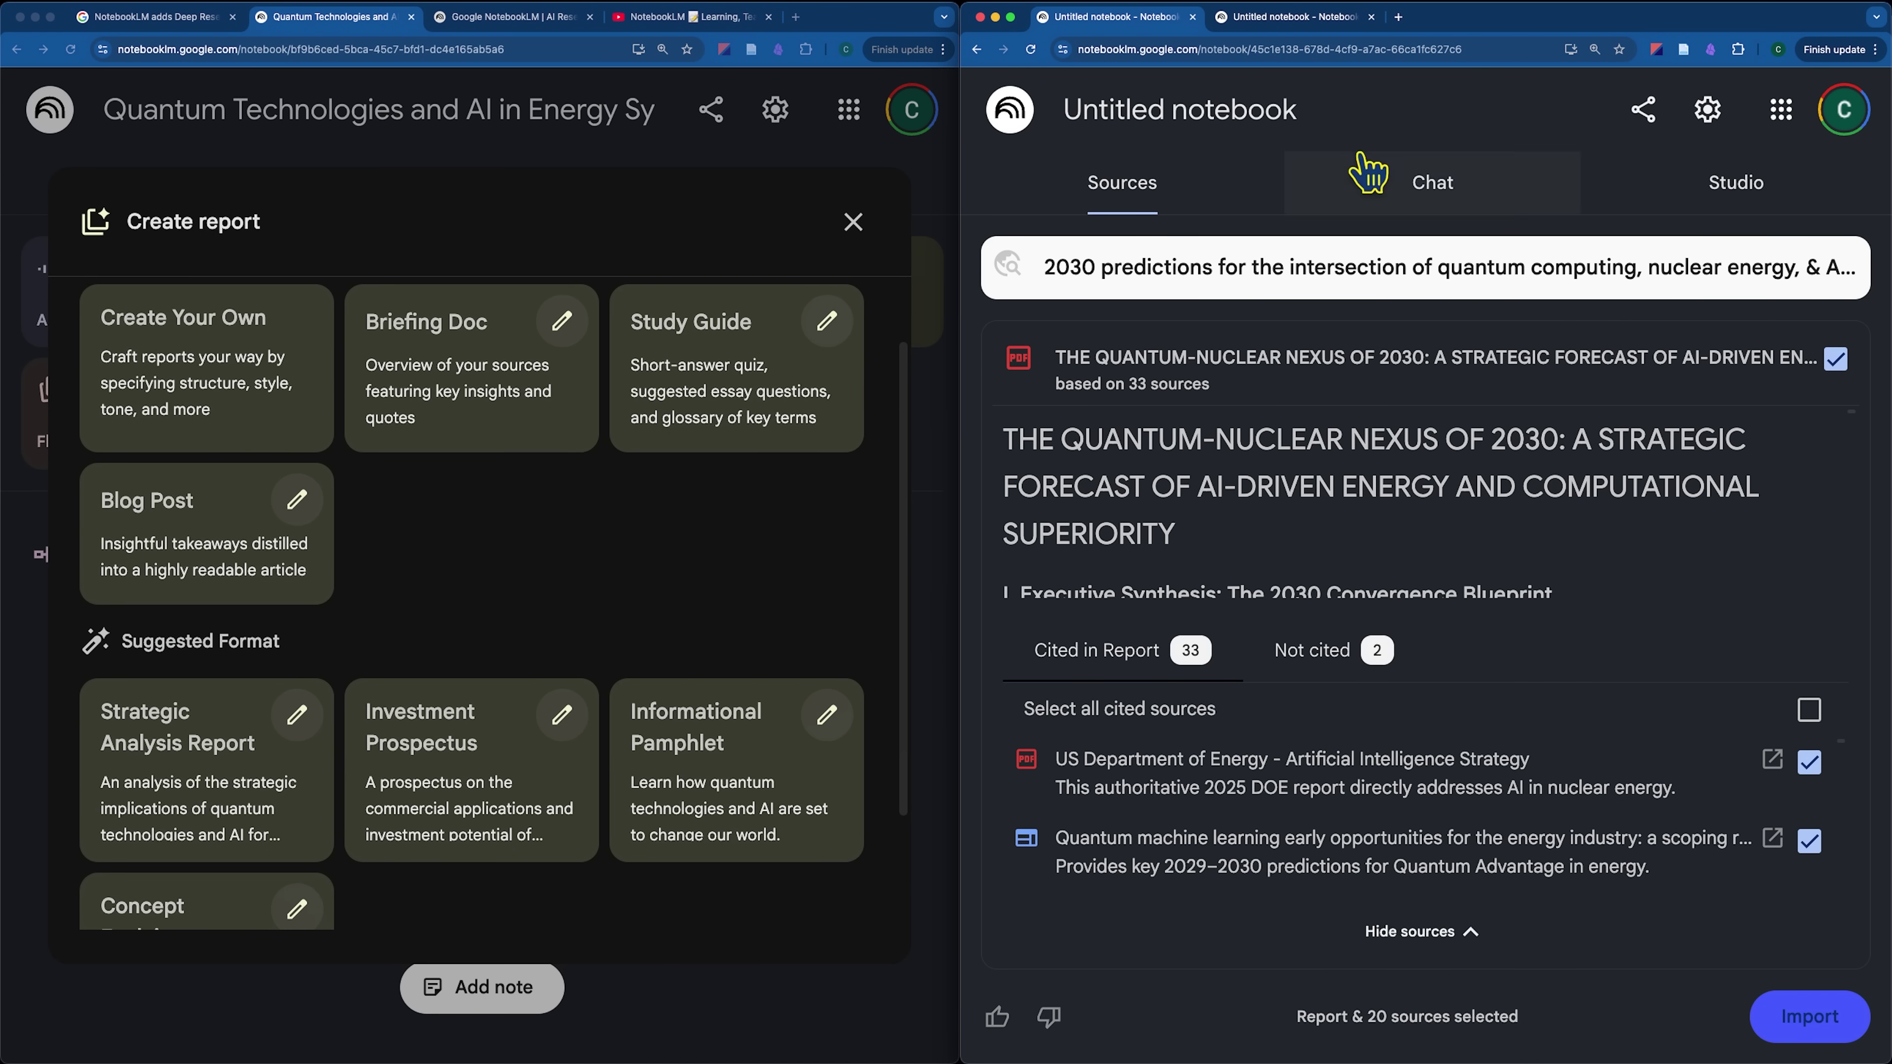
pyautogui.moveTo(972, 406); pyautogui.dragTo(601, 444)
pyautogui.click(435, 541)
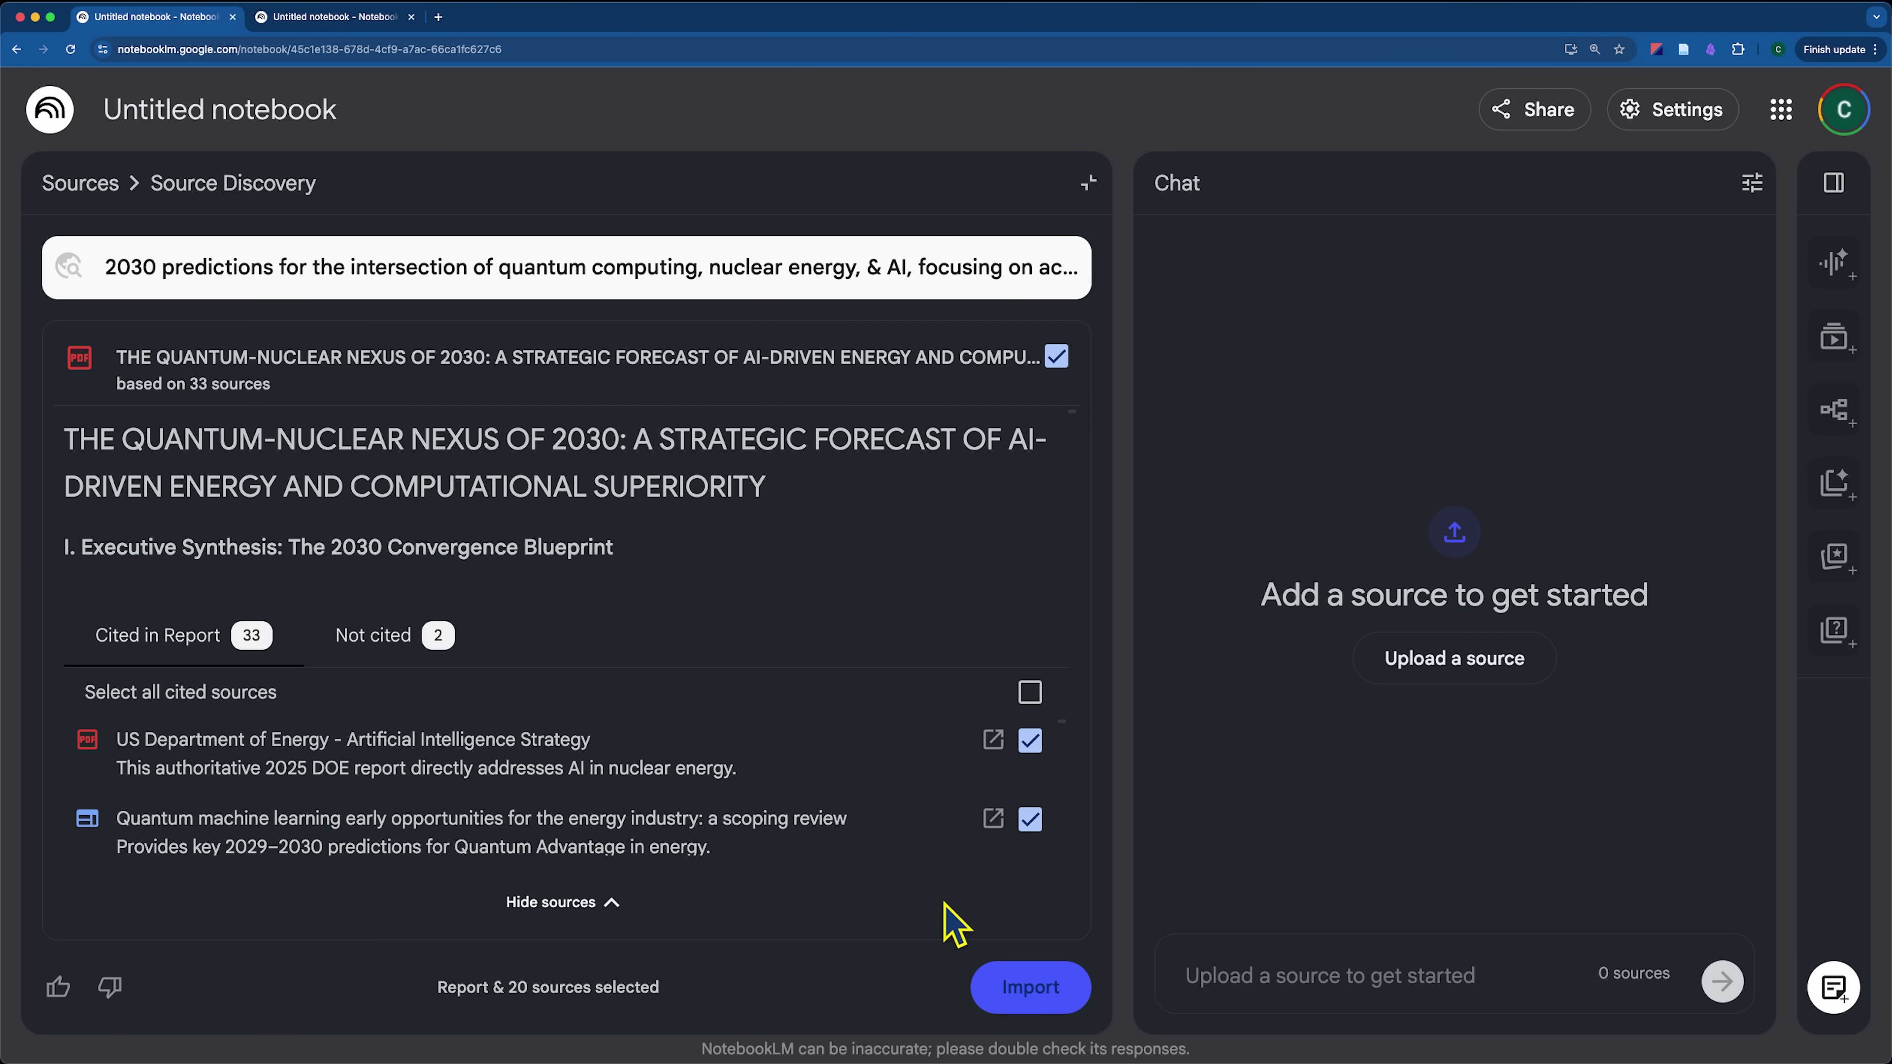
# Check all 33 cited sources and review the report, highlighting its electricity demand figure
pyautogui.click(1032, 694)
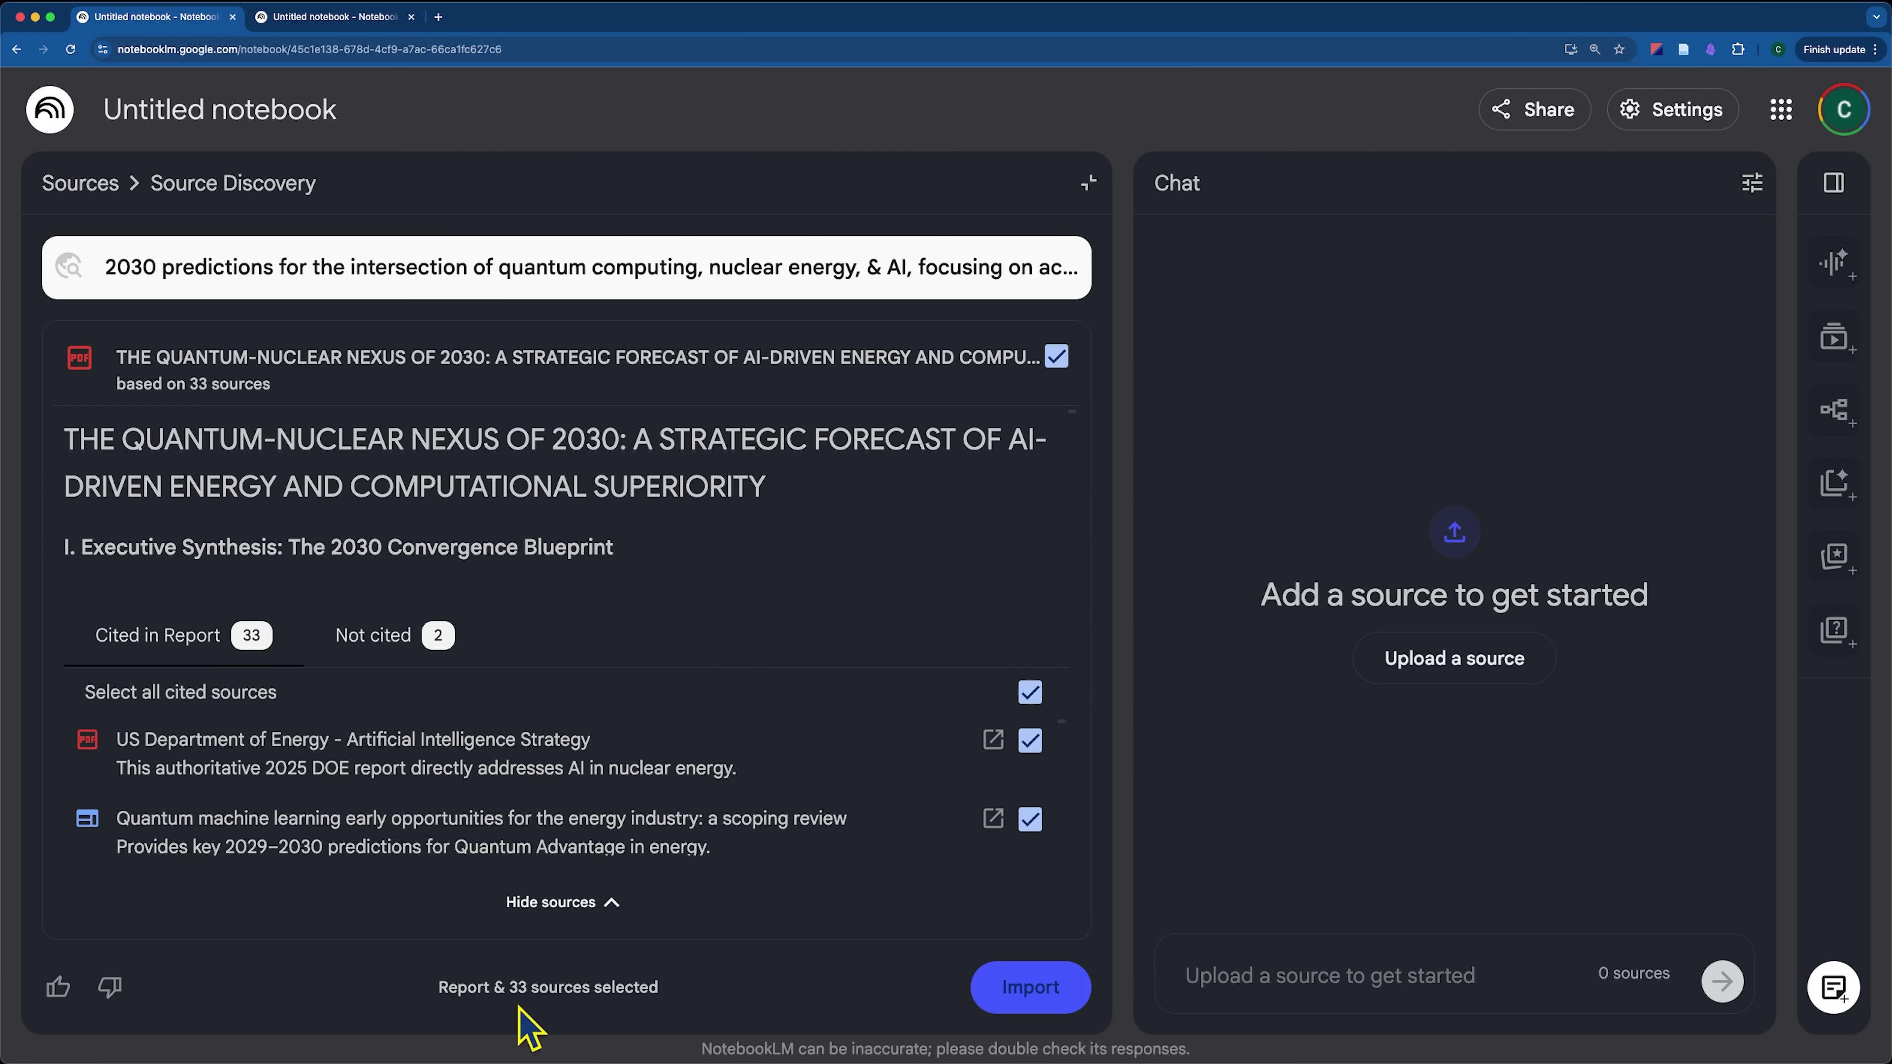
pyautogui.moveTo(438, 987); pyautogui.dragTo(676, 990)
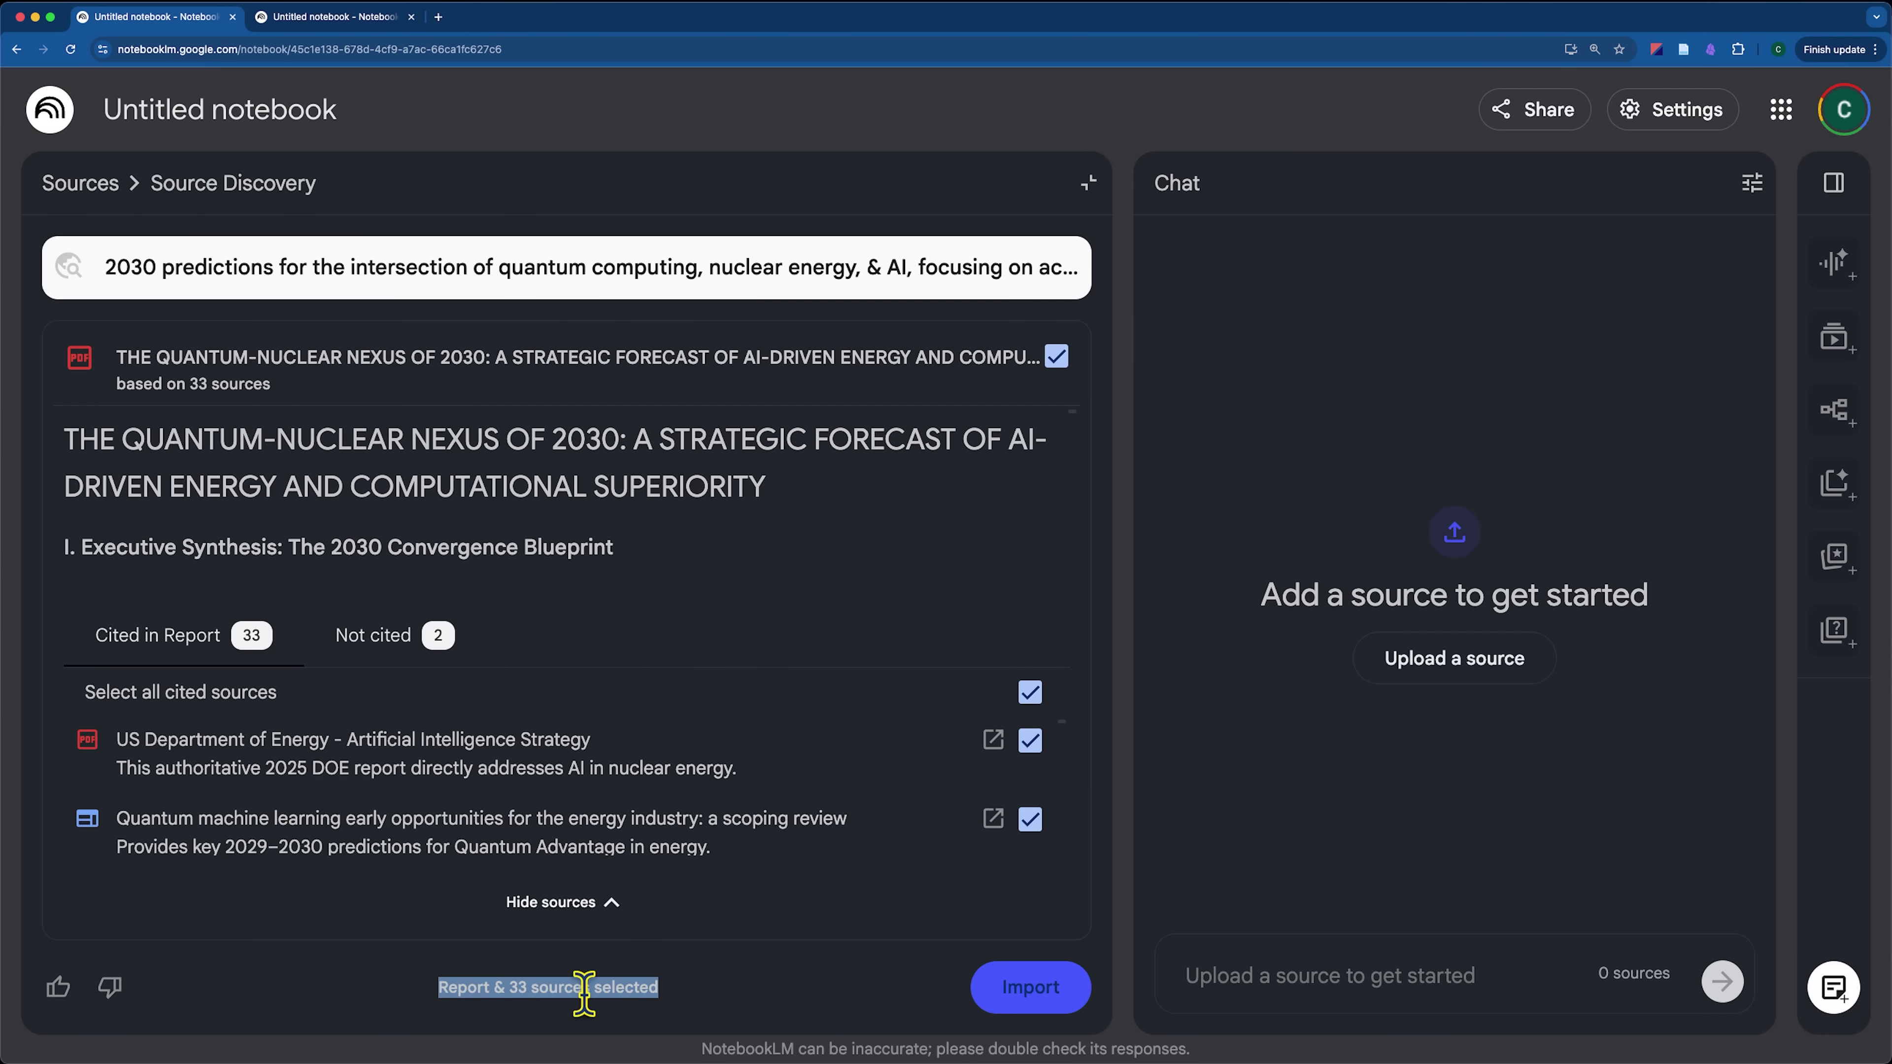
pyautogui.click(510, 988)
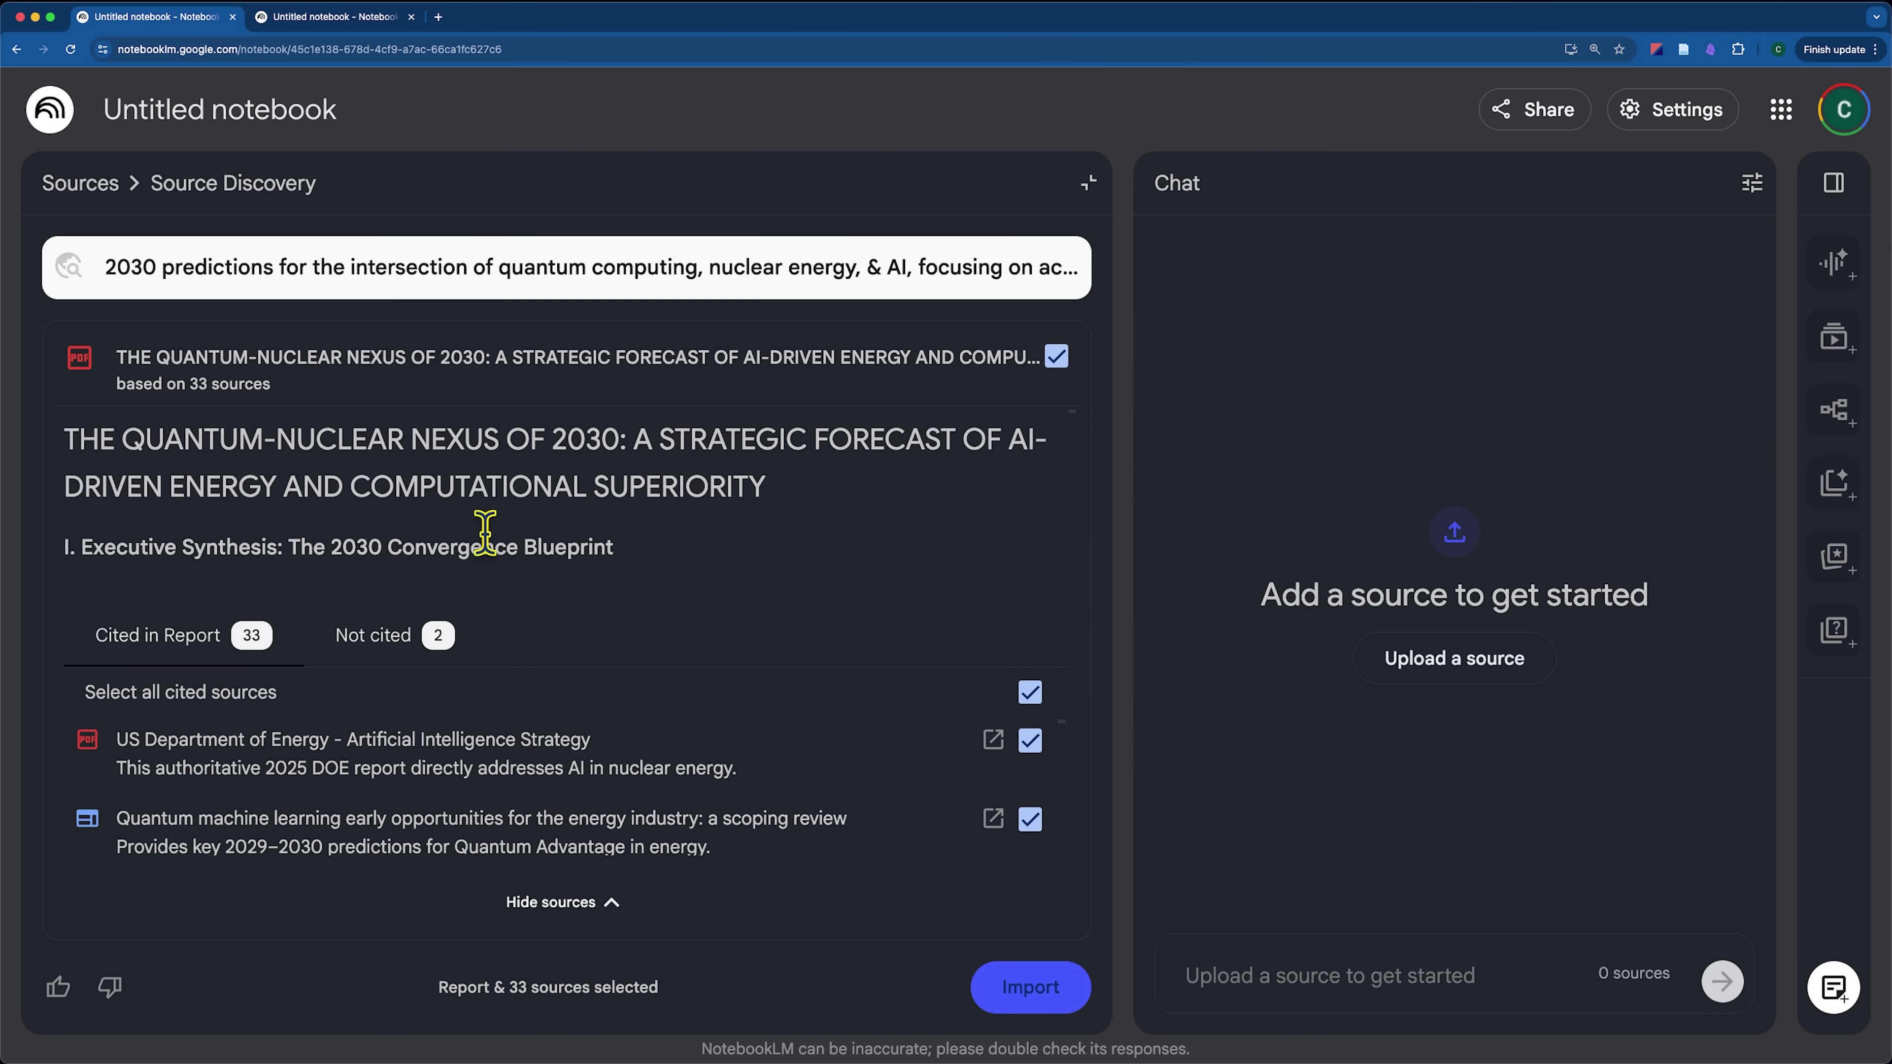
pyautogui.scroll(-10, 503, 438)
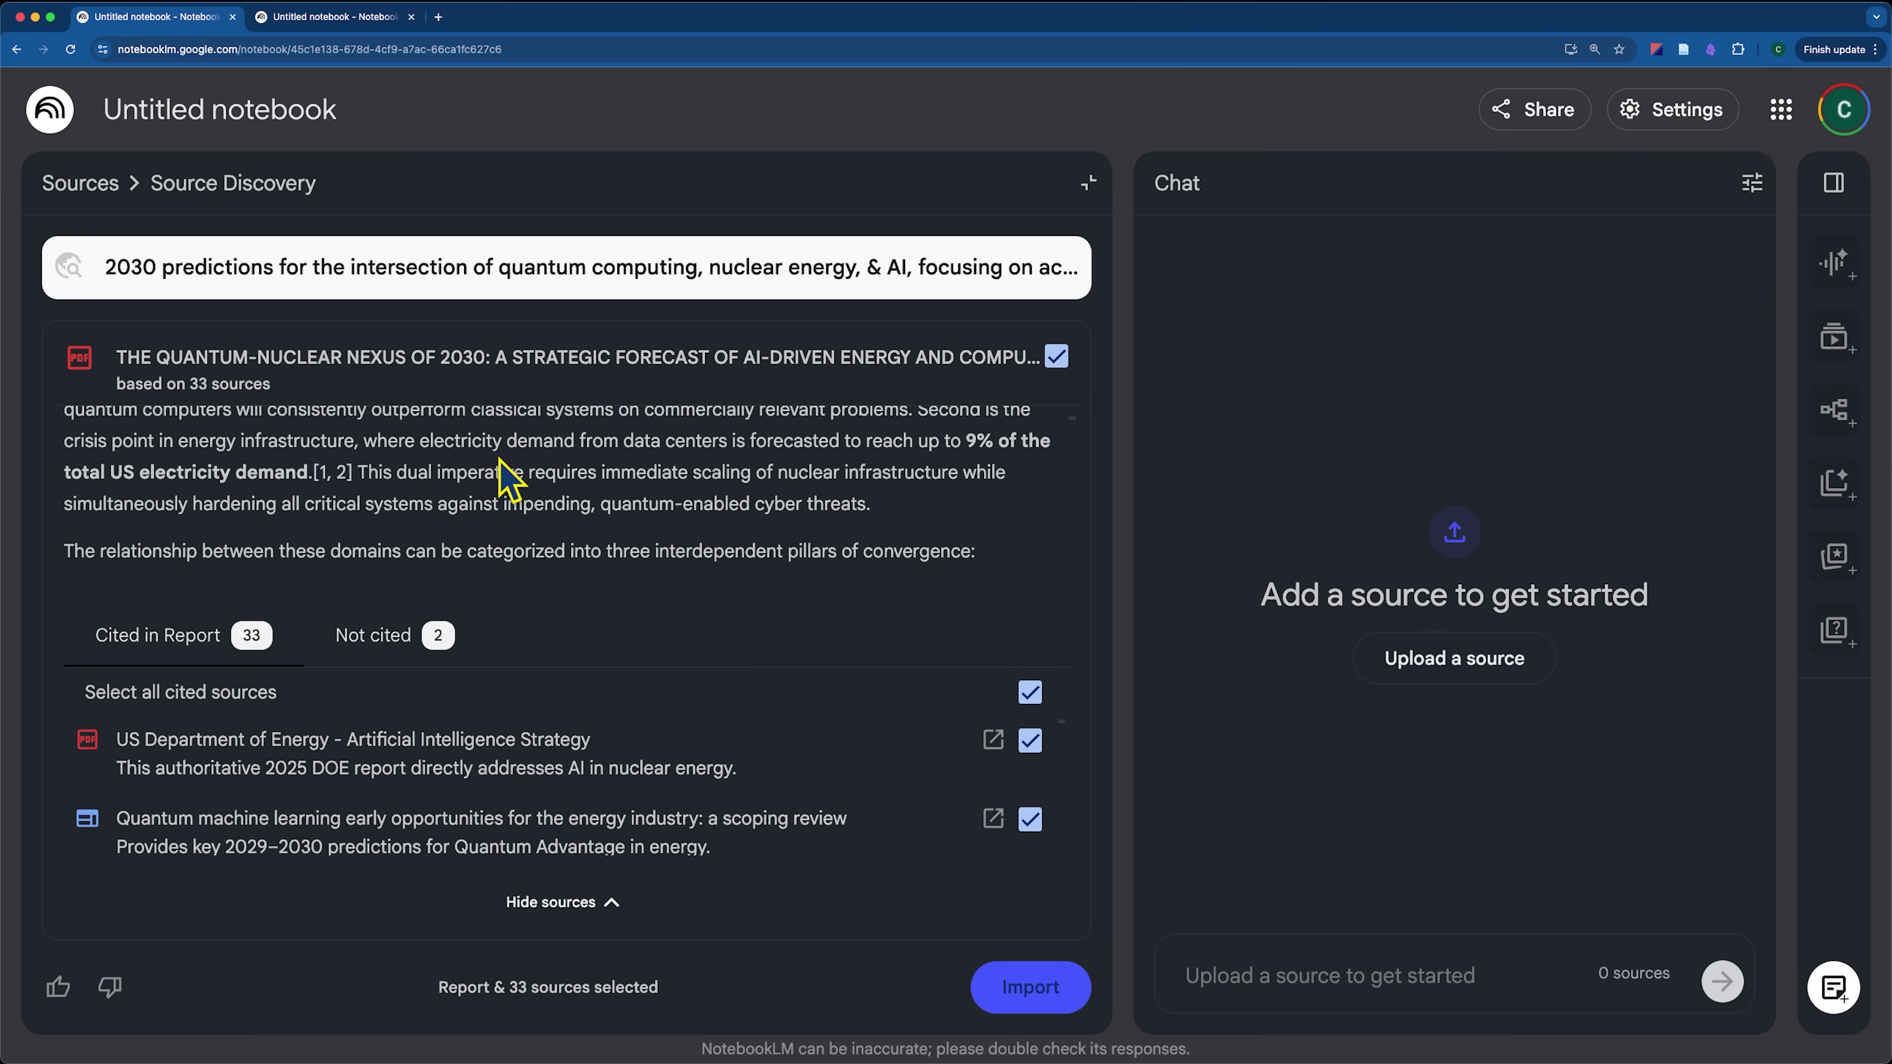
pyautogui.moveTo(168, 444); pyautogui.dragTo(346, 450)
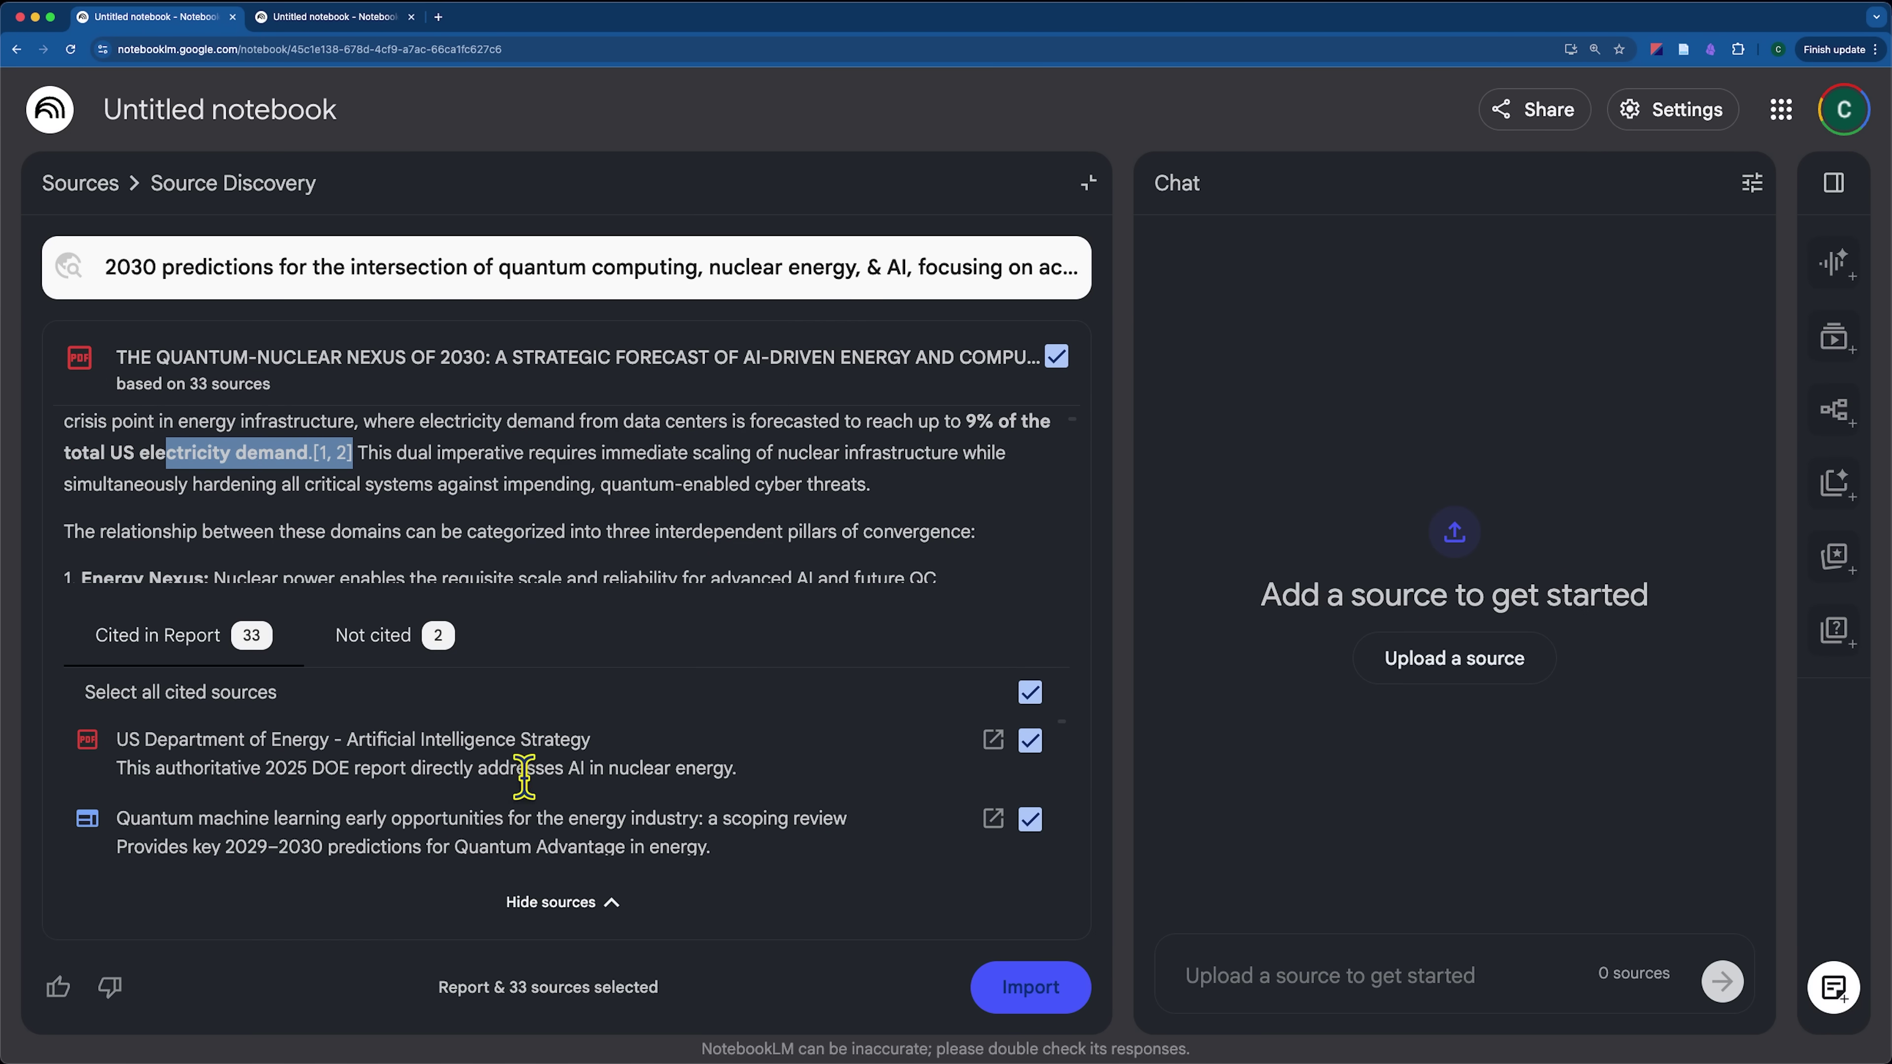
pyautogui.scroll(-2, 692, 538)
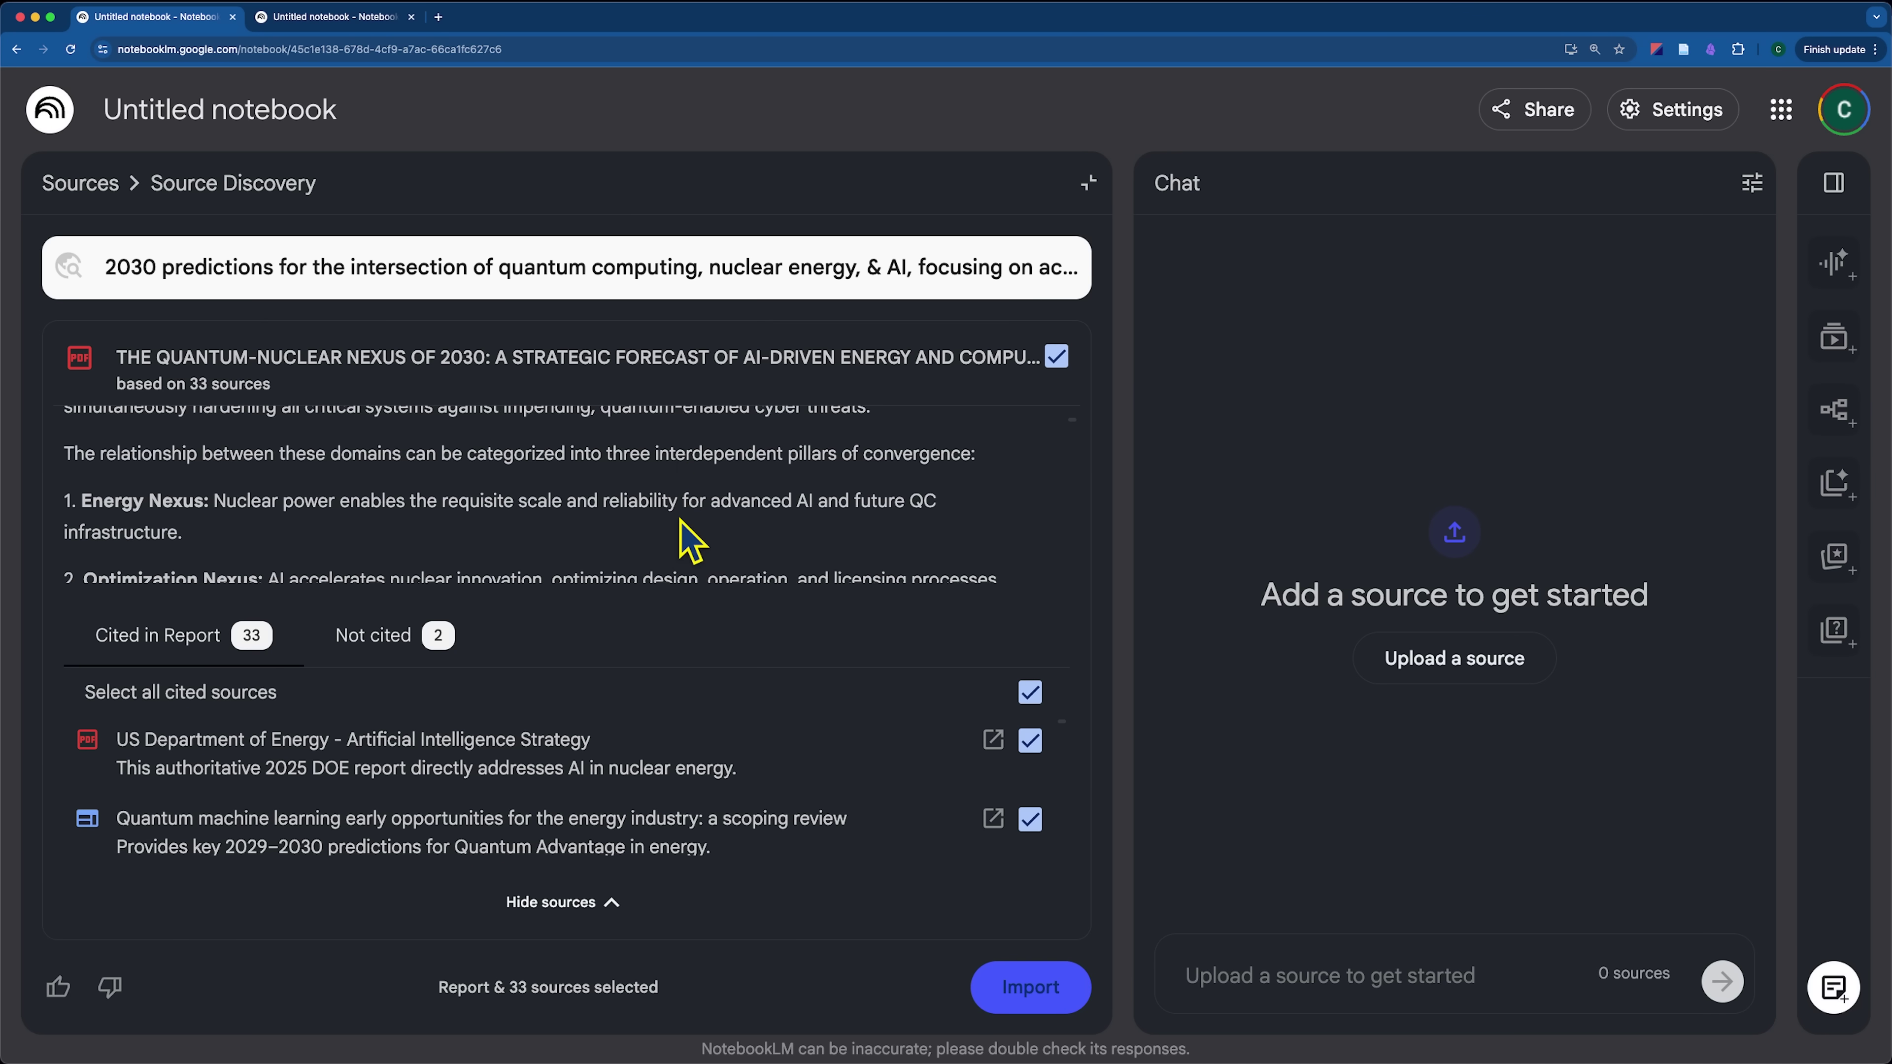
pyautogui.scroll(-1, 622, 505)
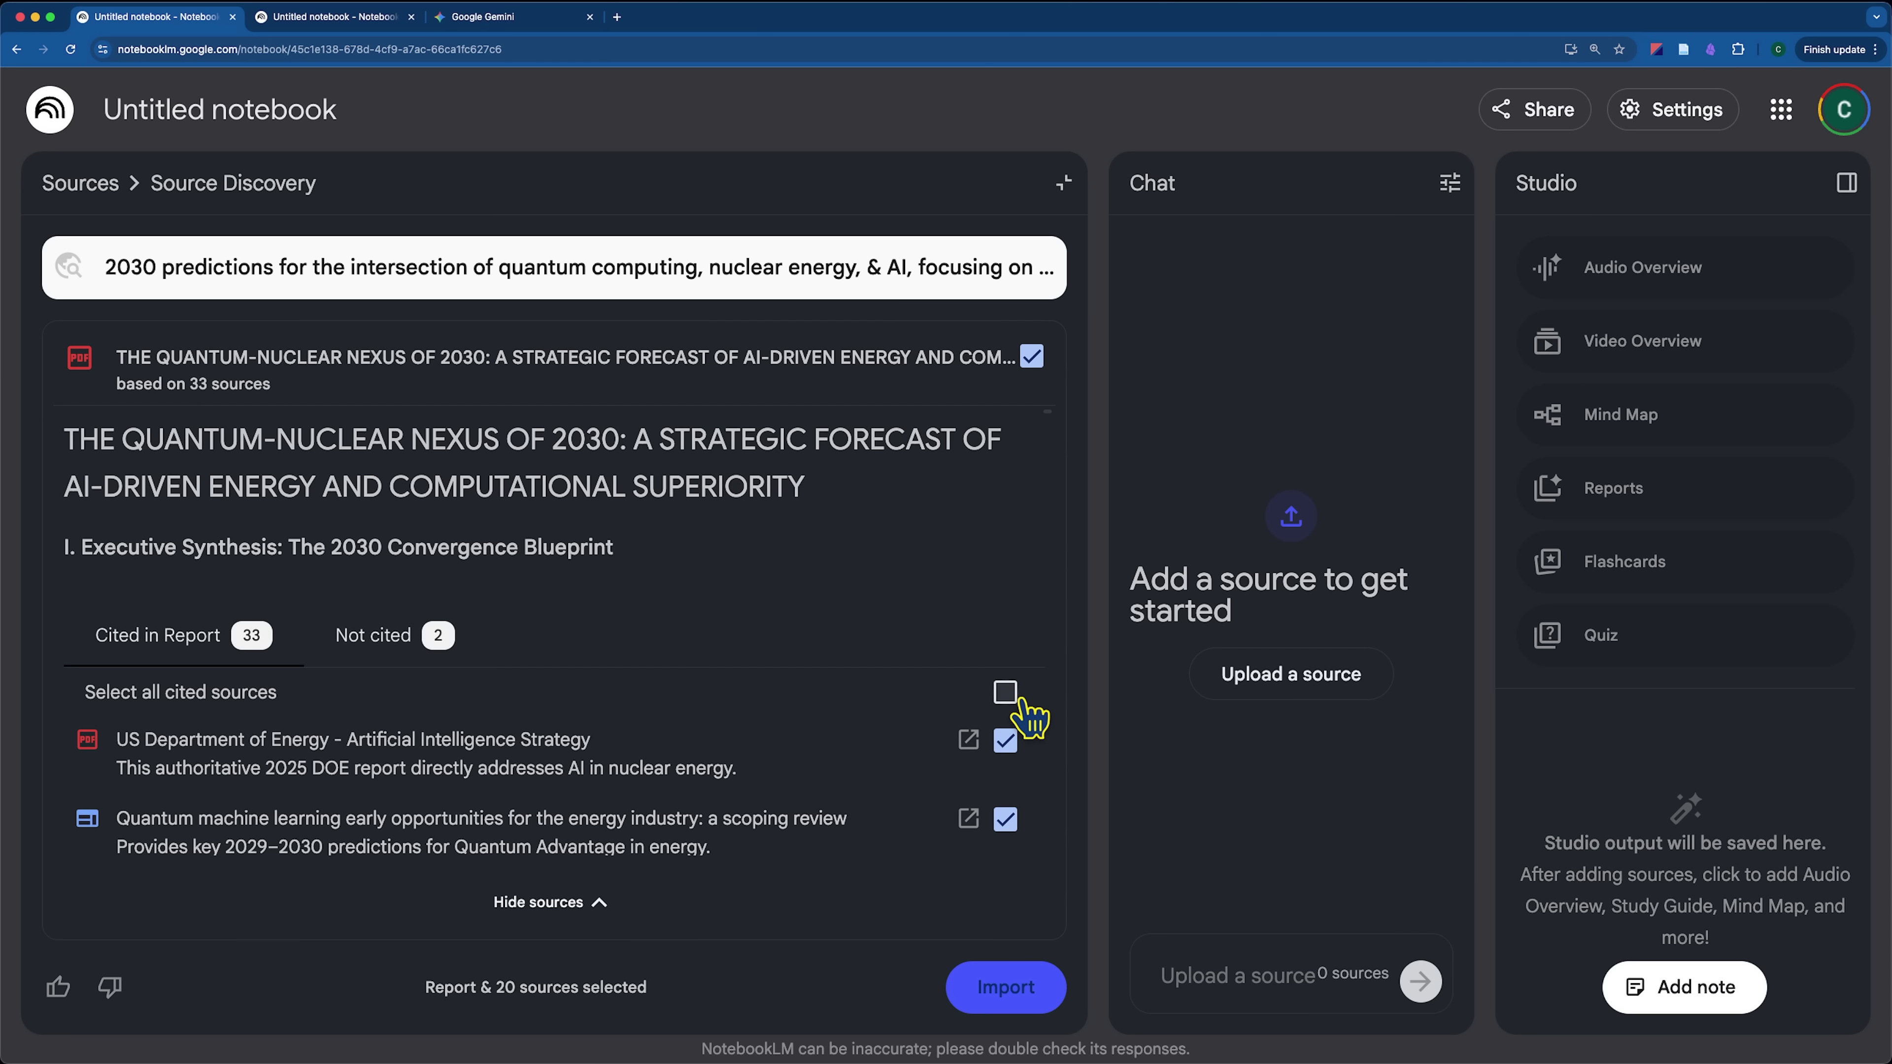
# Reselect all 33 cited sources and import them with the Deep Research report
pyautogui.click(1005, 692)
pyautogui.moveTo(492, 1001); pyautogui.dragTo(681, 1012)
pyautogui.click(681, 1012)
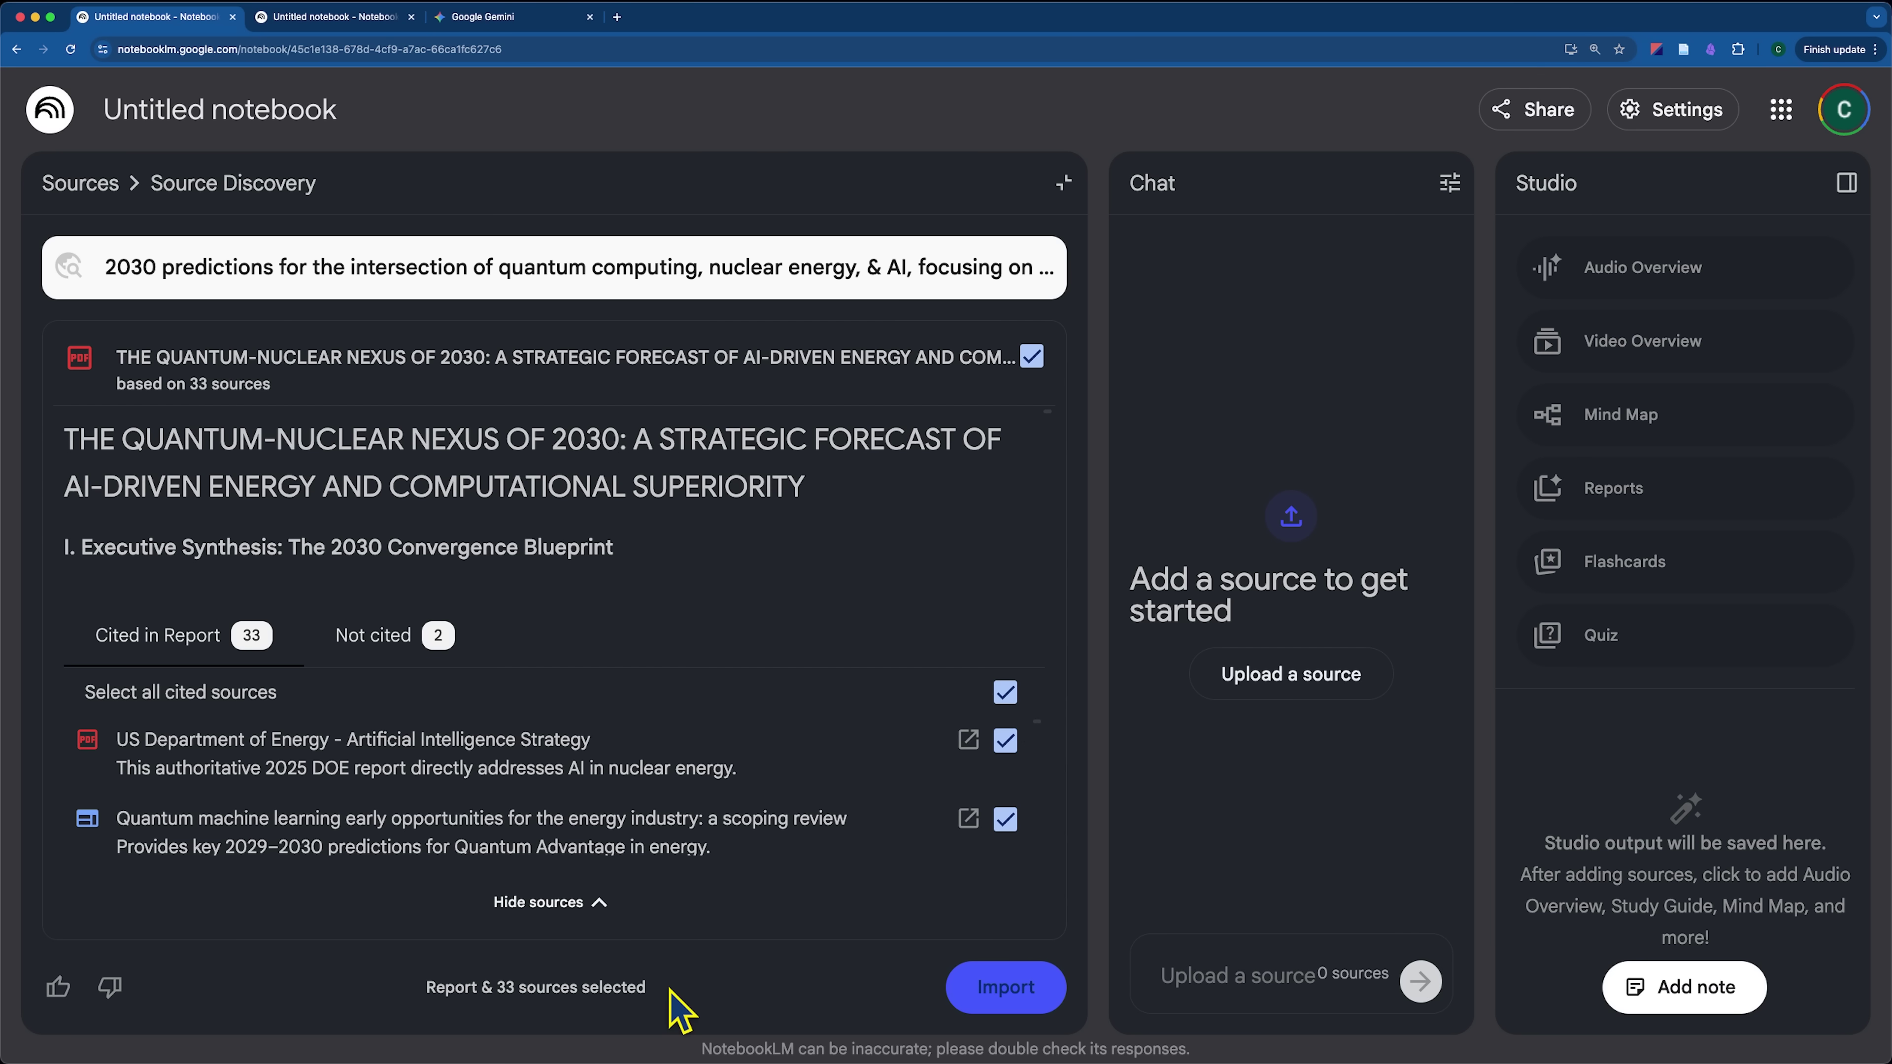
pyautogui.scroll(-3, 681, 806)
pyautogui.scroll(-6, 681, 805)
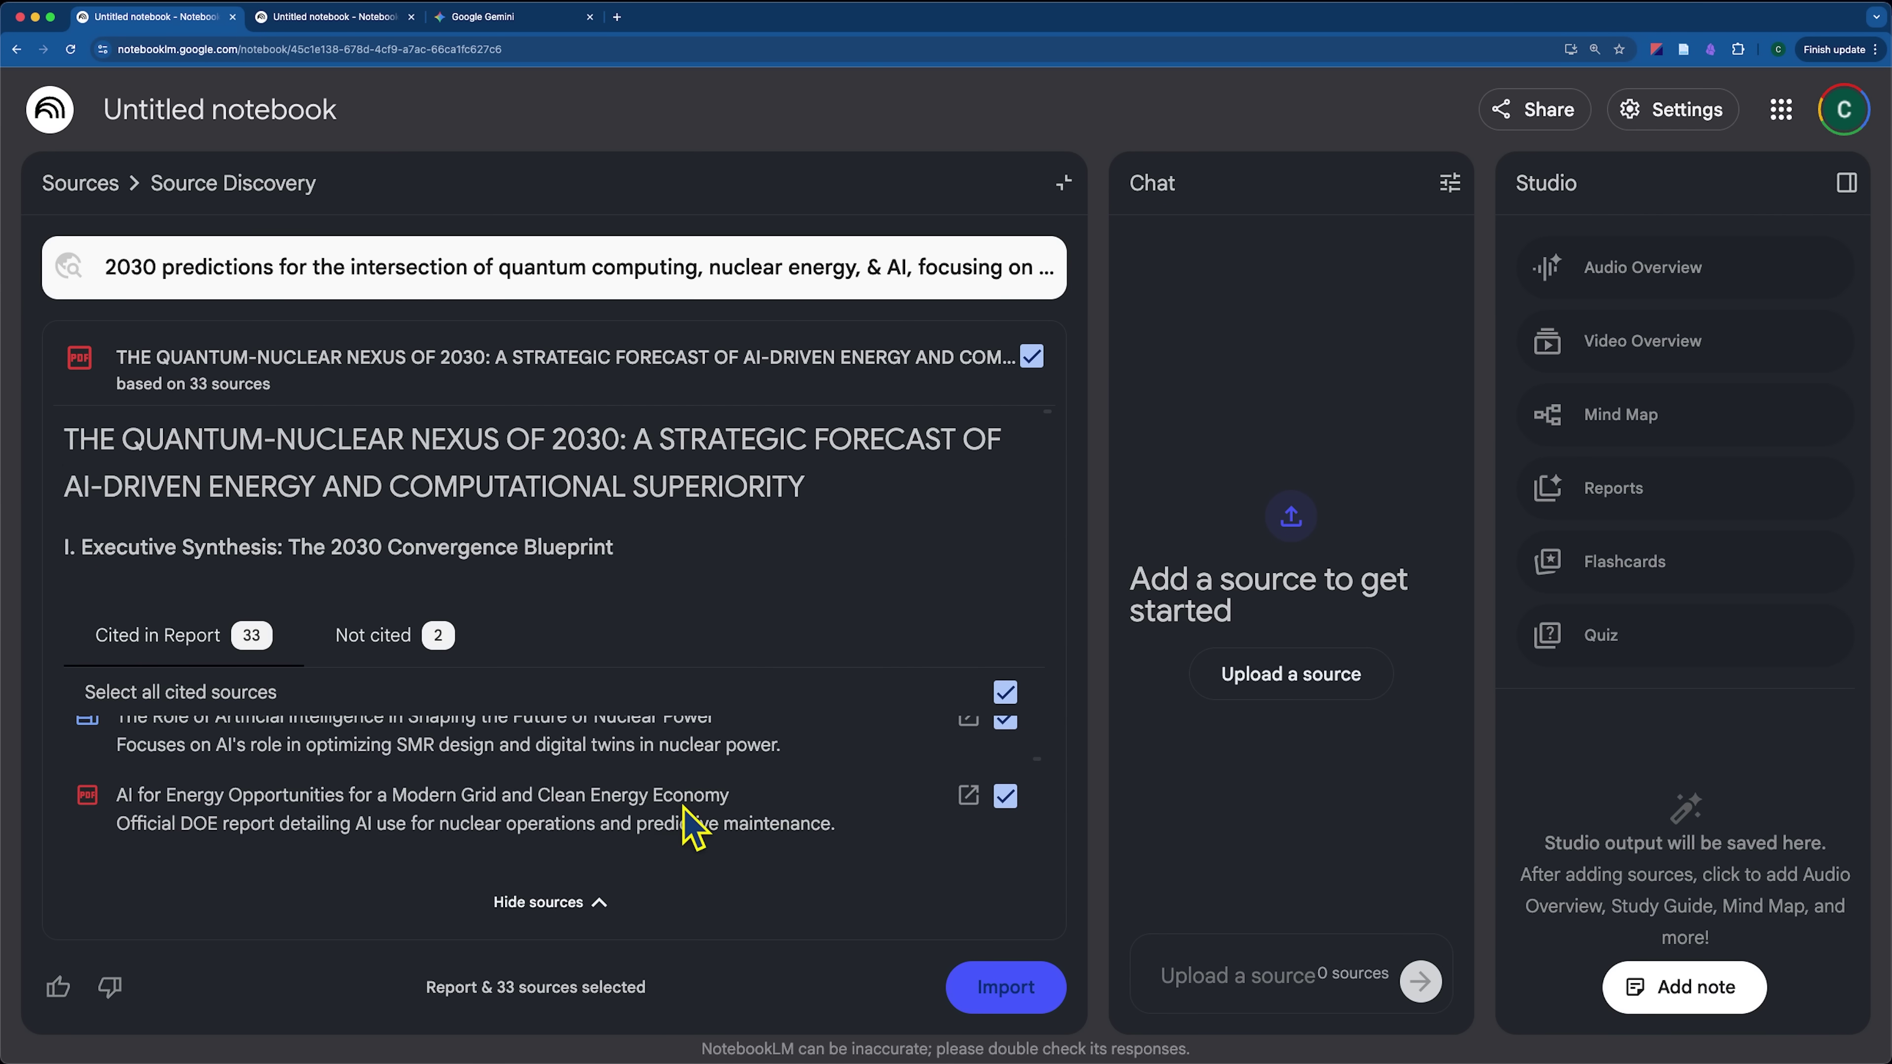
pyautogui.scroll(-8, 693, 828)
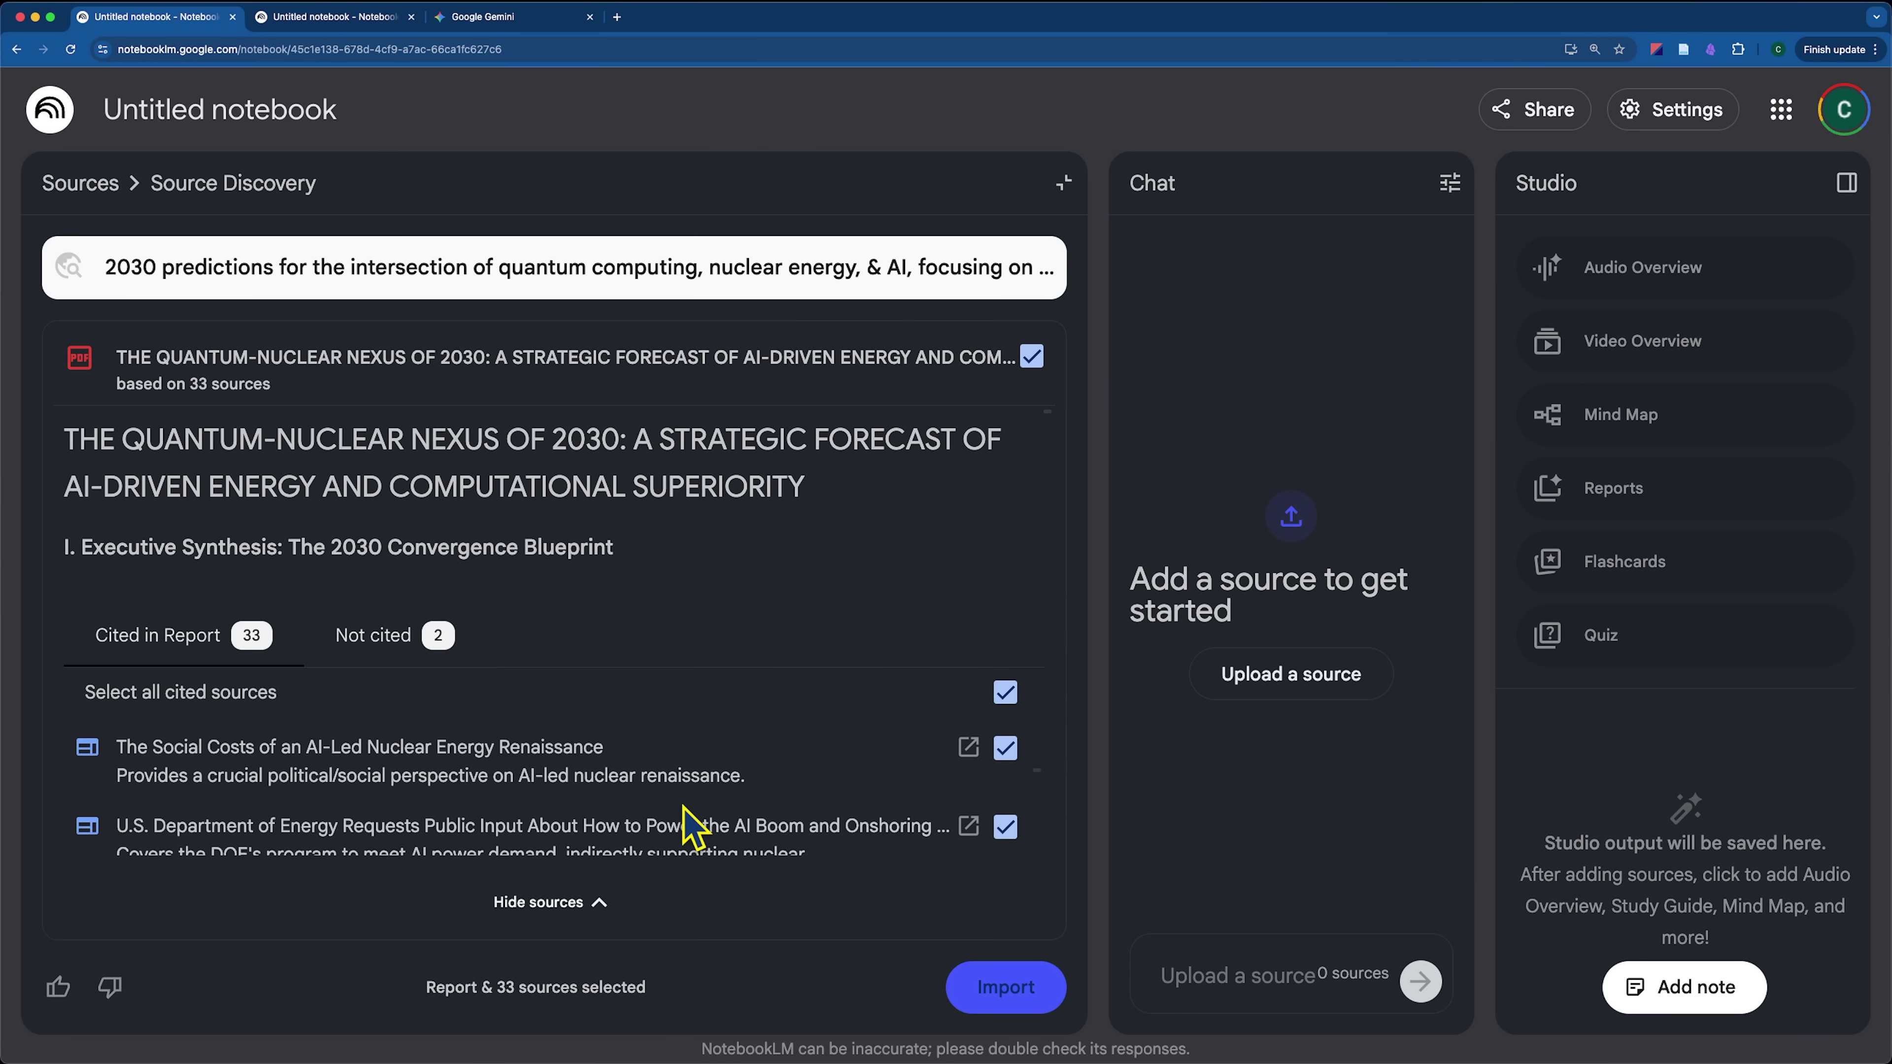
pyautogui.scroll(10, 685, 807)
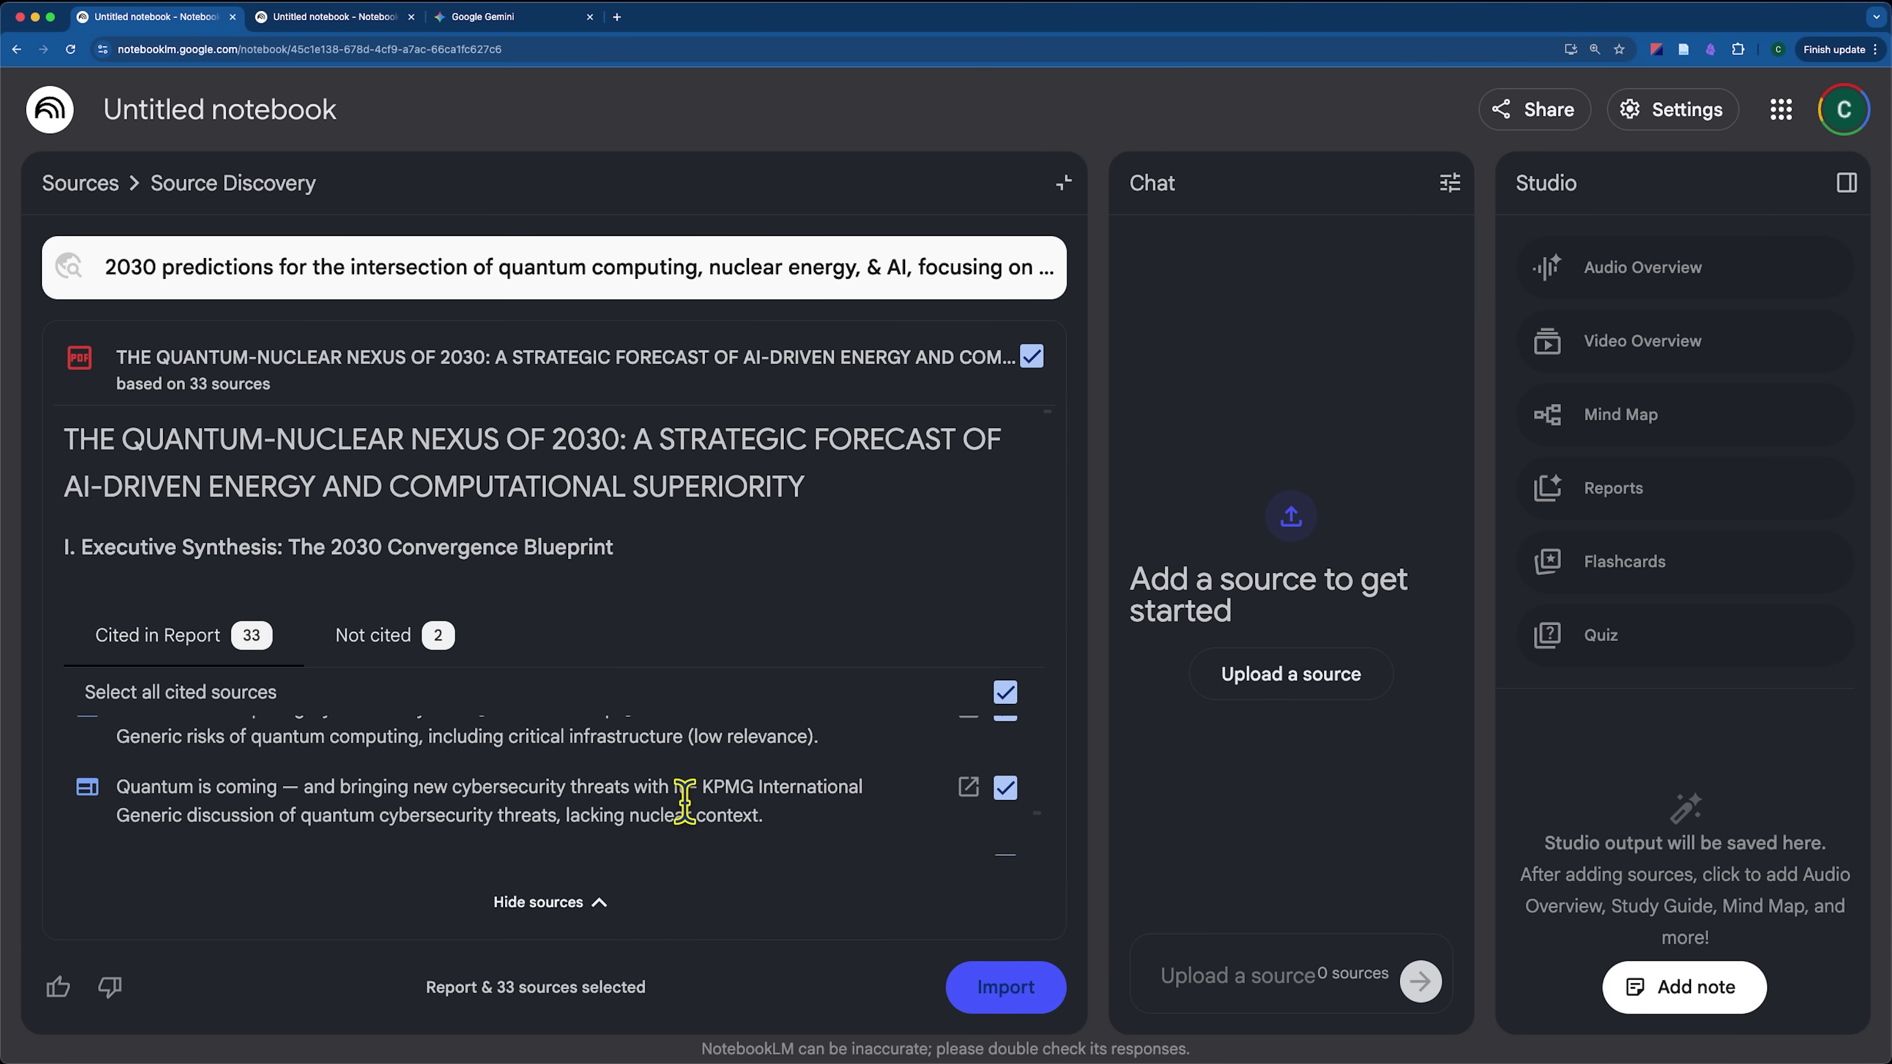
pyautogui.scroll(8, 688, 801)
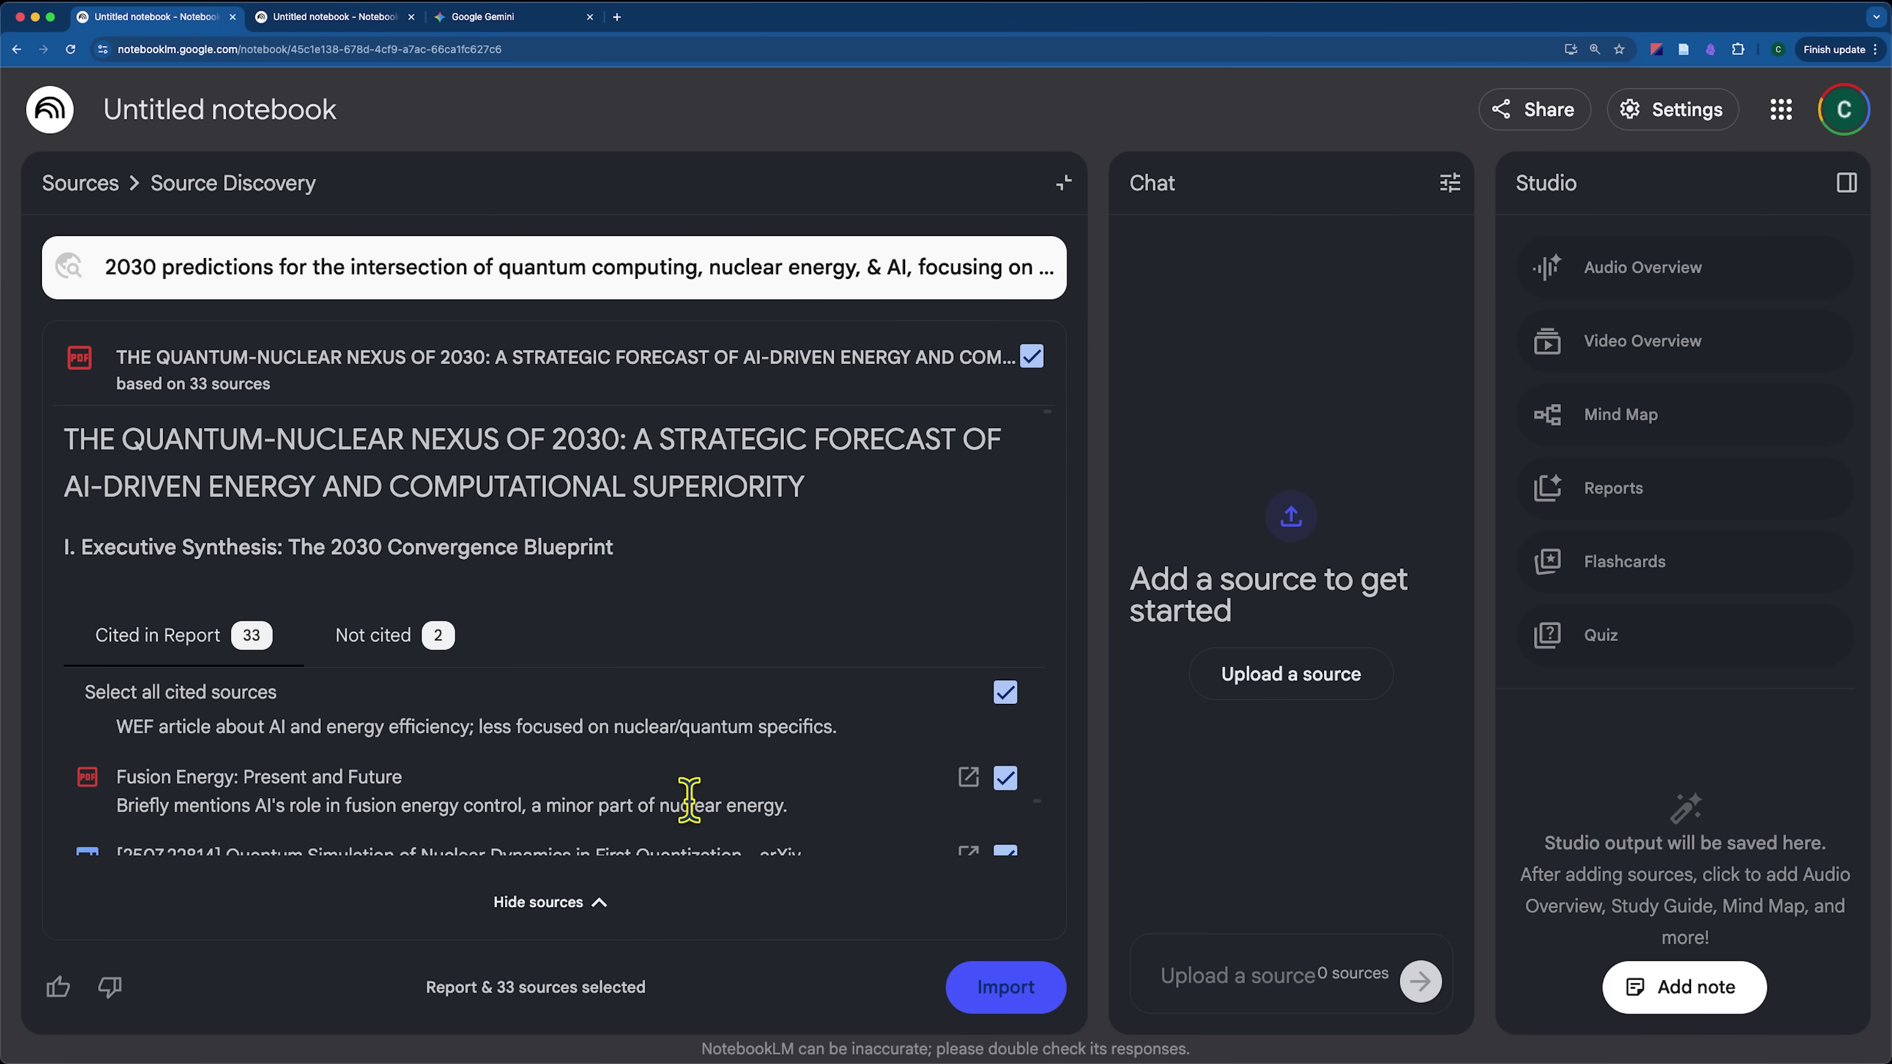
pyautogui.scroll(5, 688, 801)
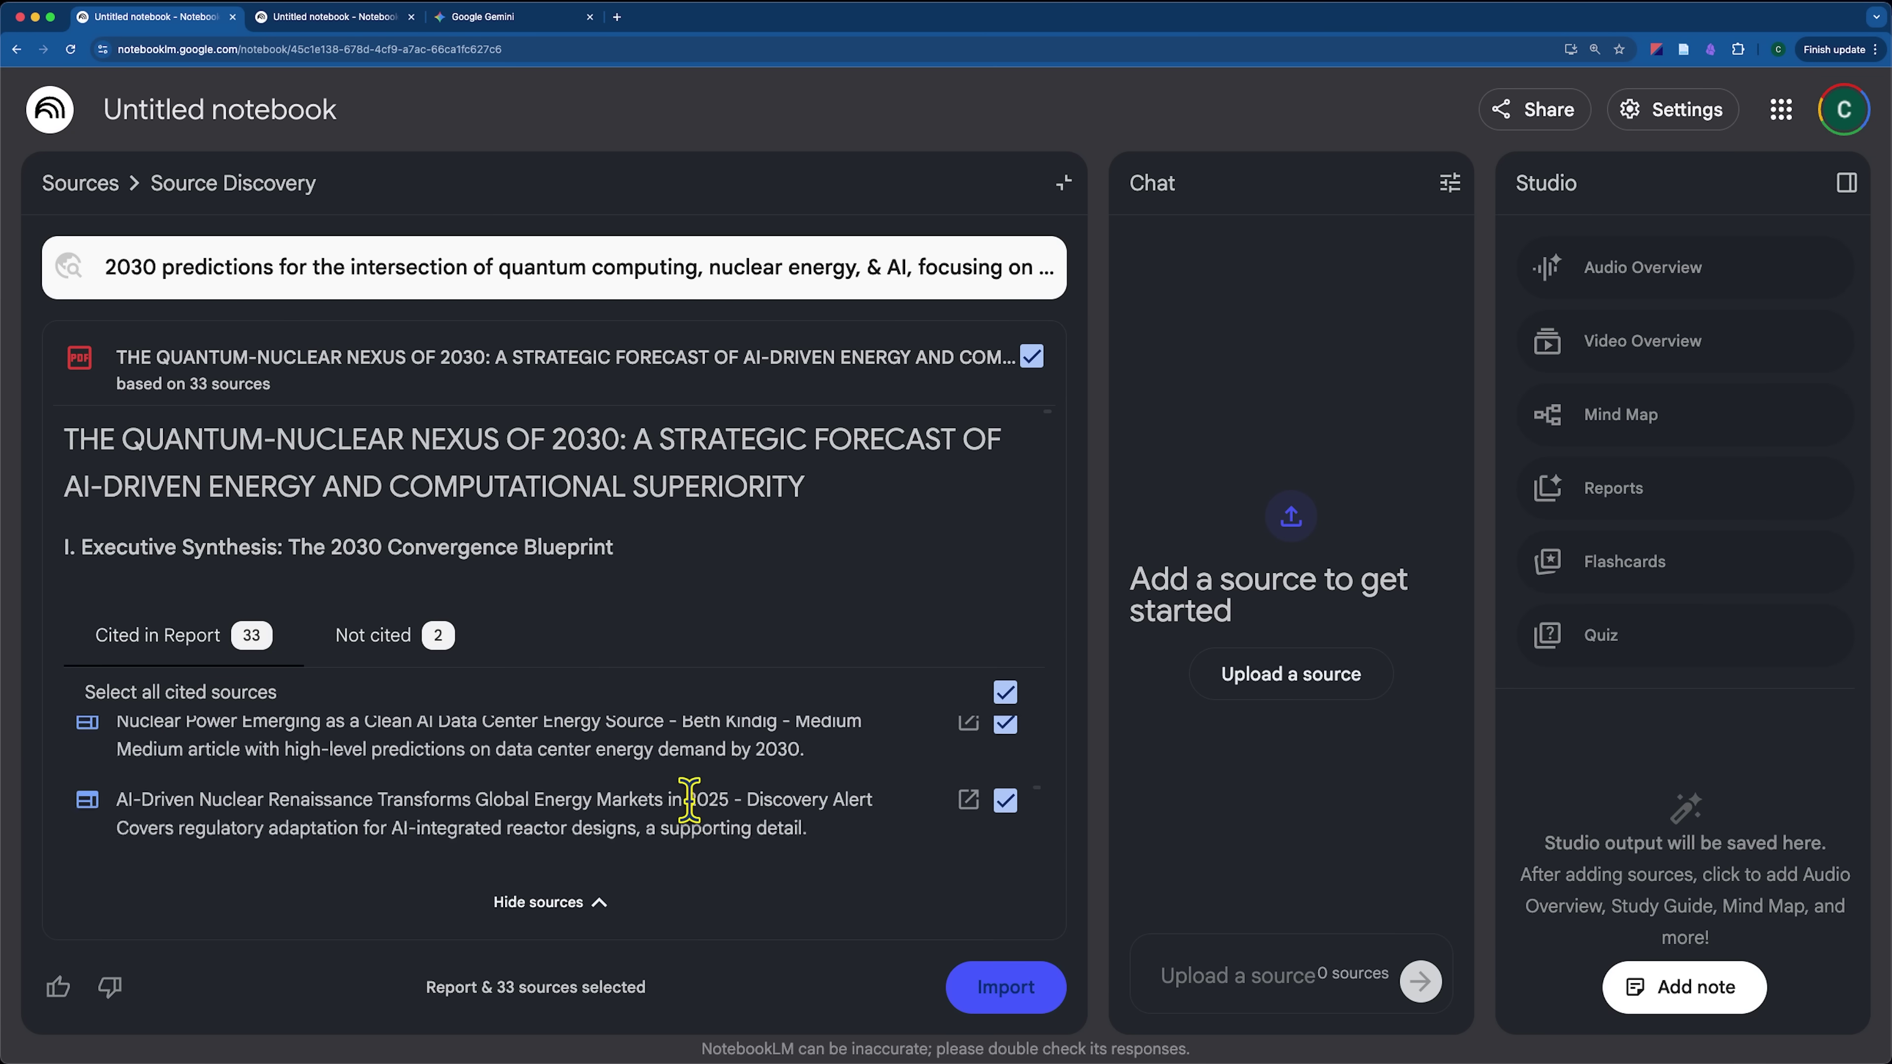
pyautogui.click(1006, 987)
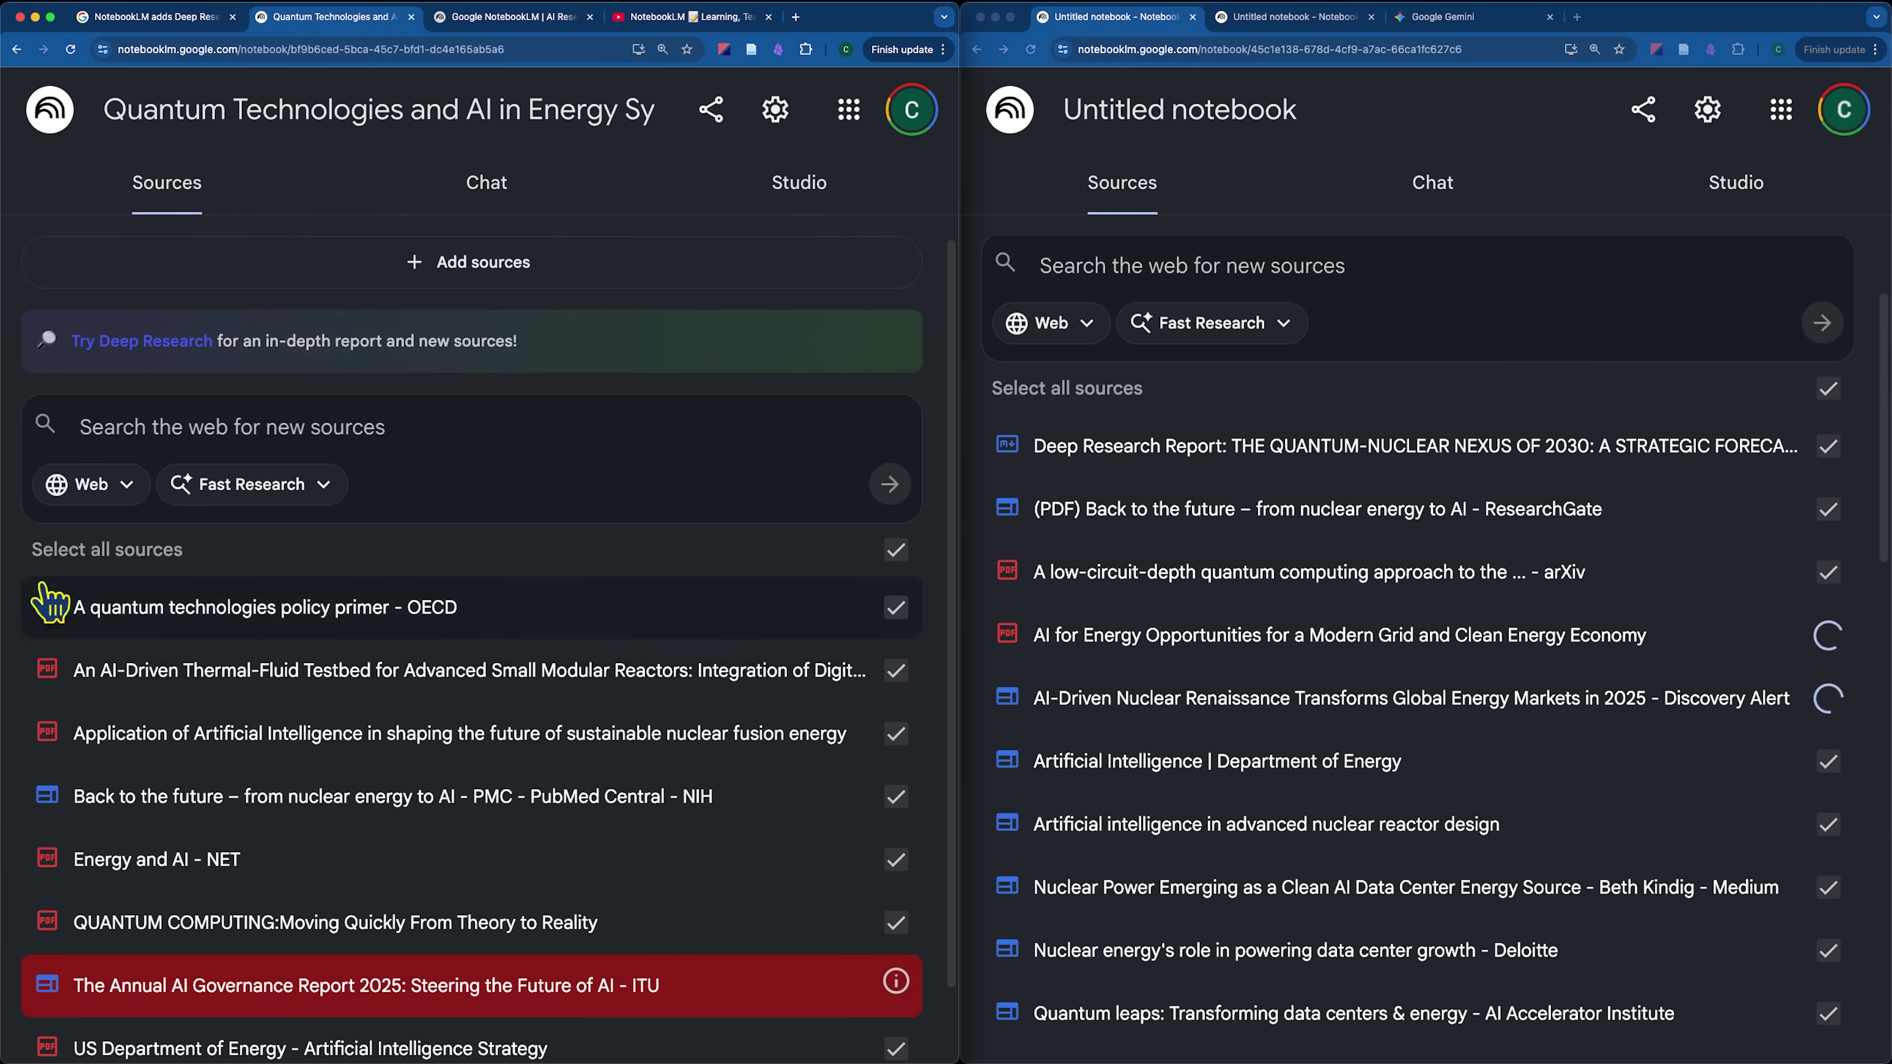
# Scroll through both notebooks' source lists to compare the 34 imported sources
pyautogui.scroll(-2, 570, 601)
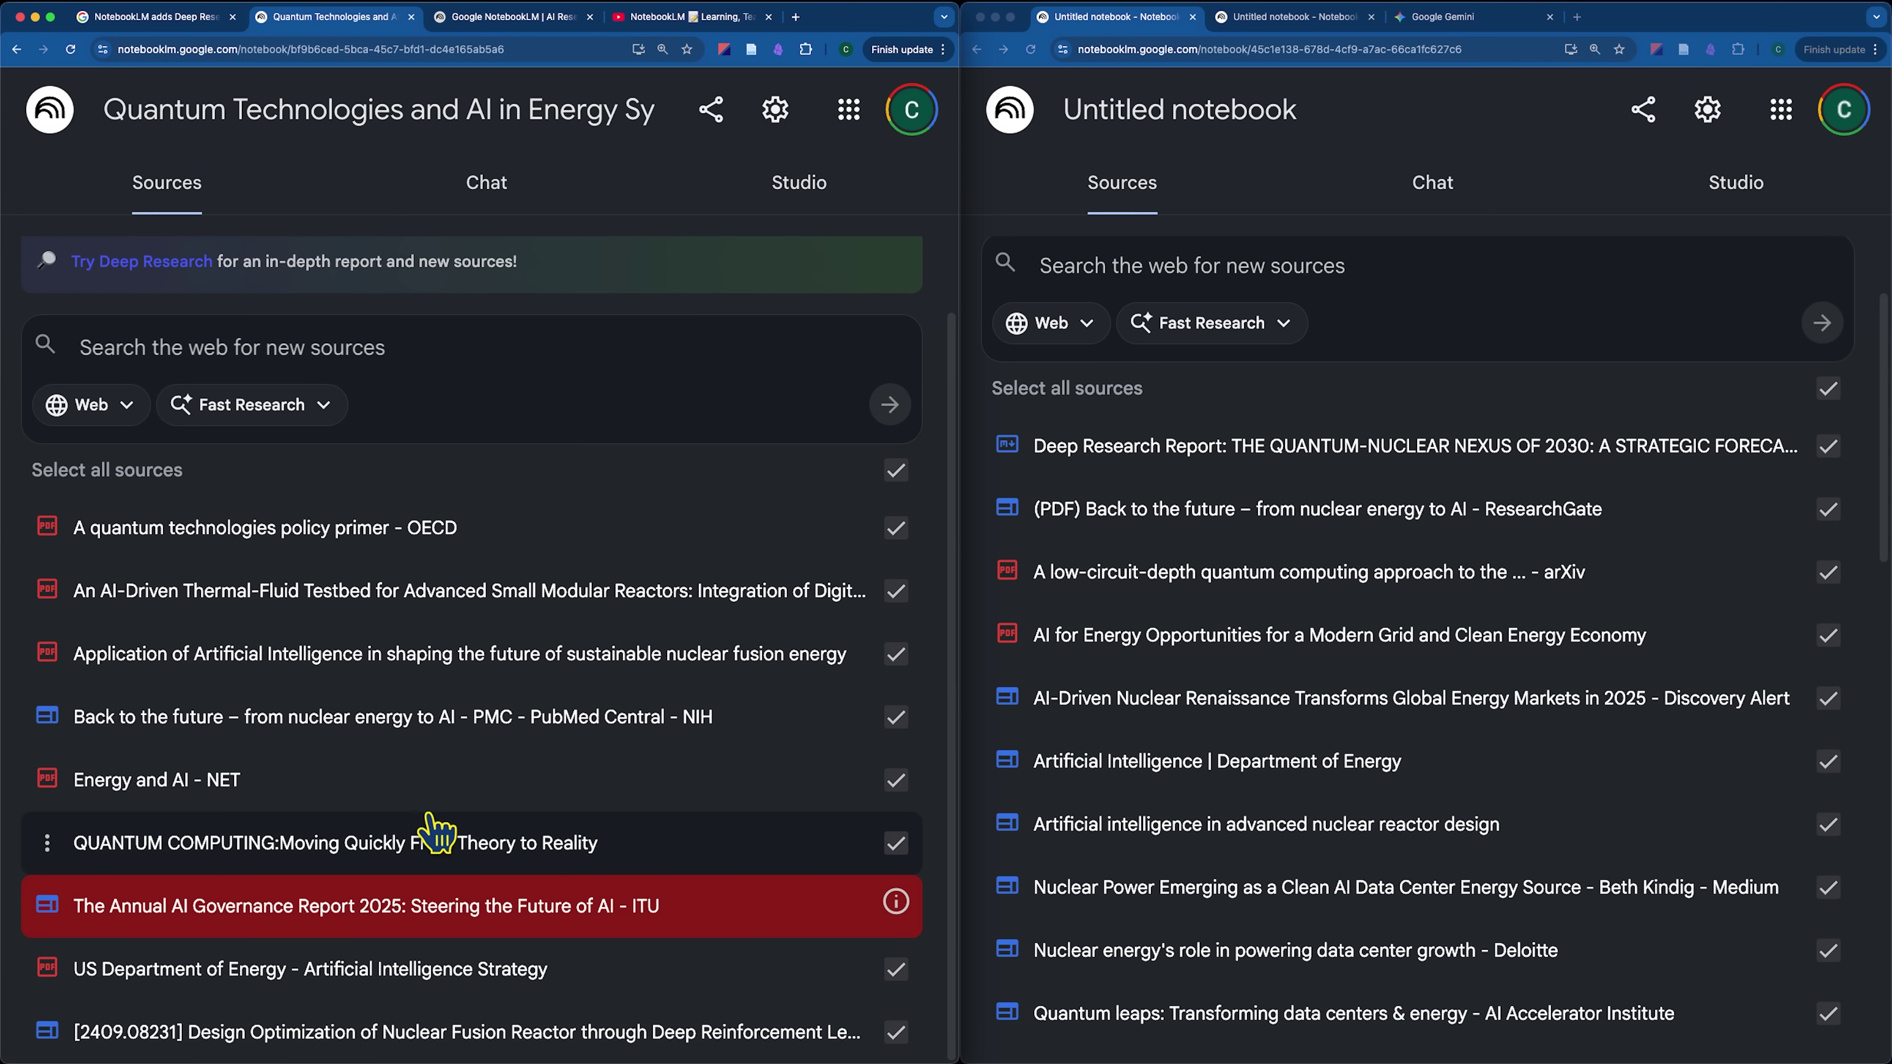
pyautogui.scroll(-15, 1351, 803)
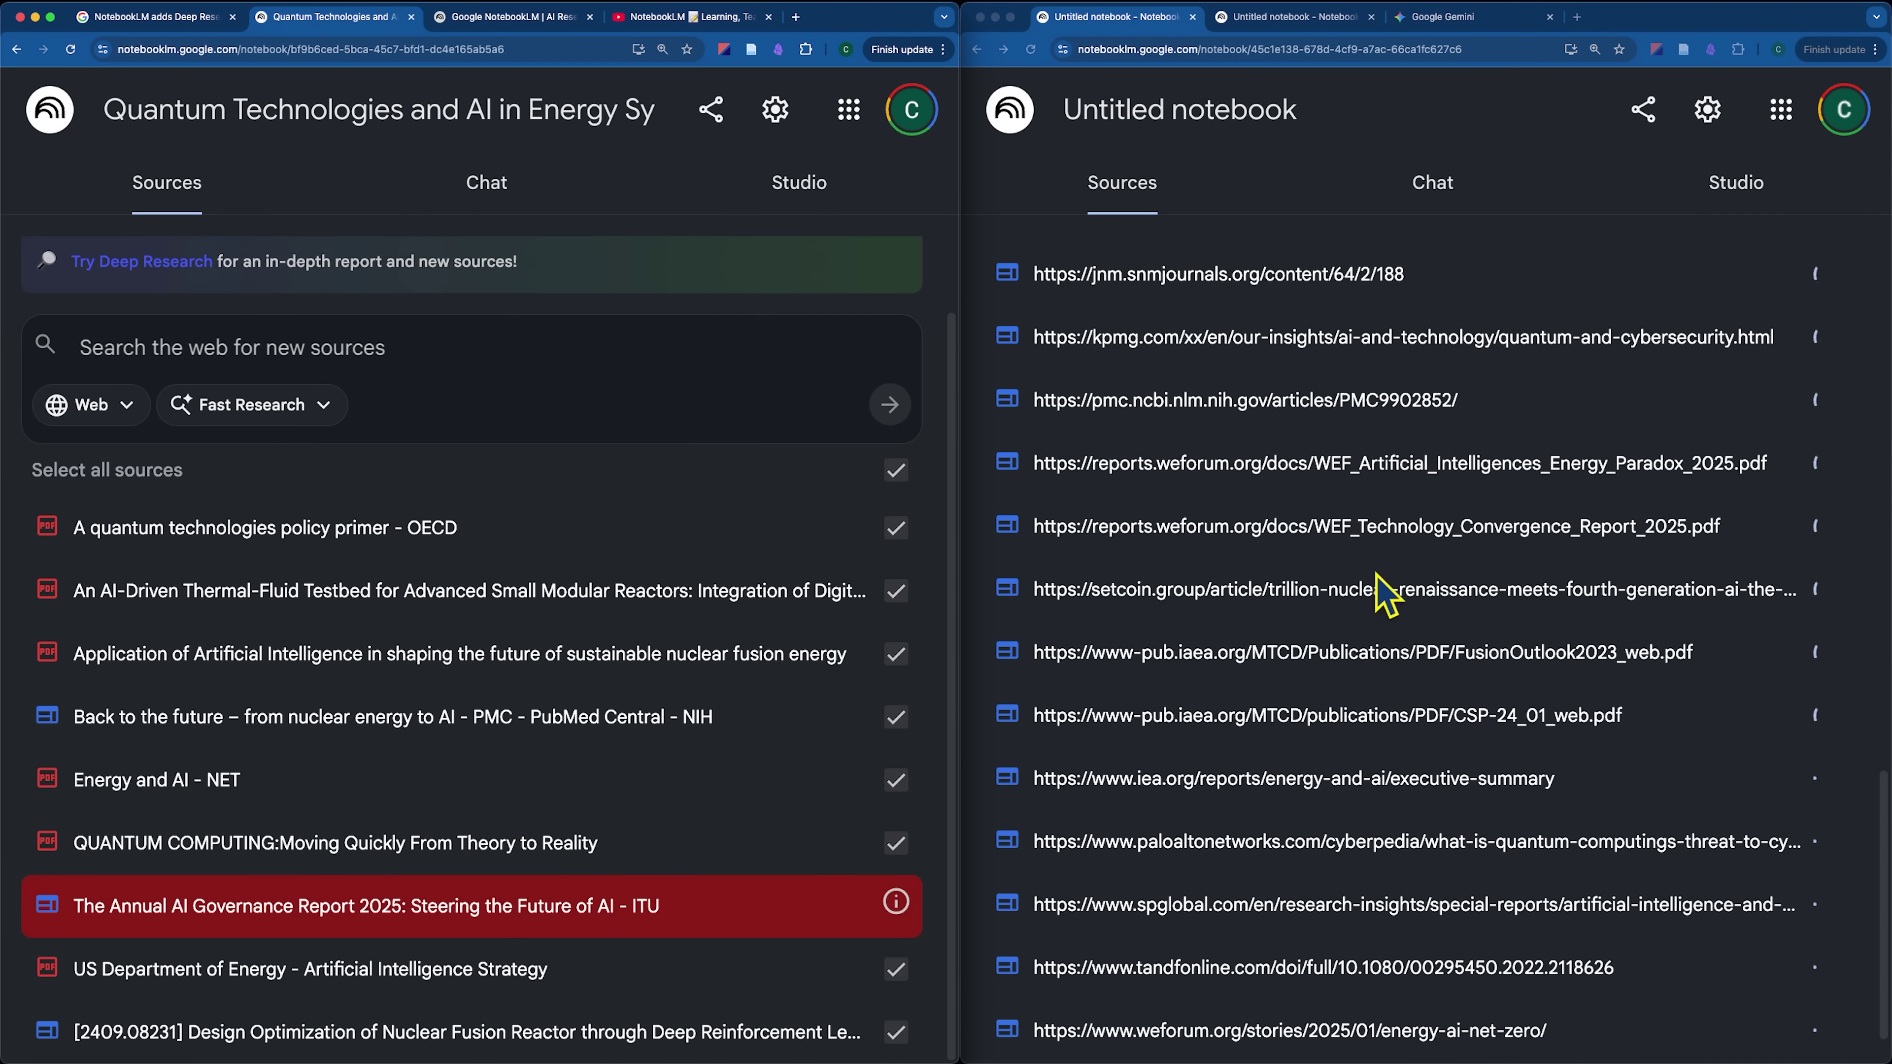
pyautogui.scroll(-15, 1065, 723)
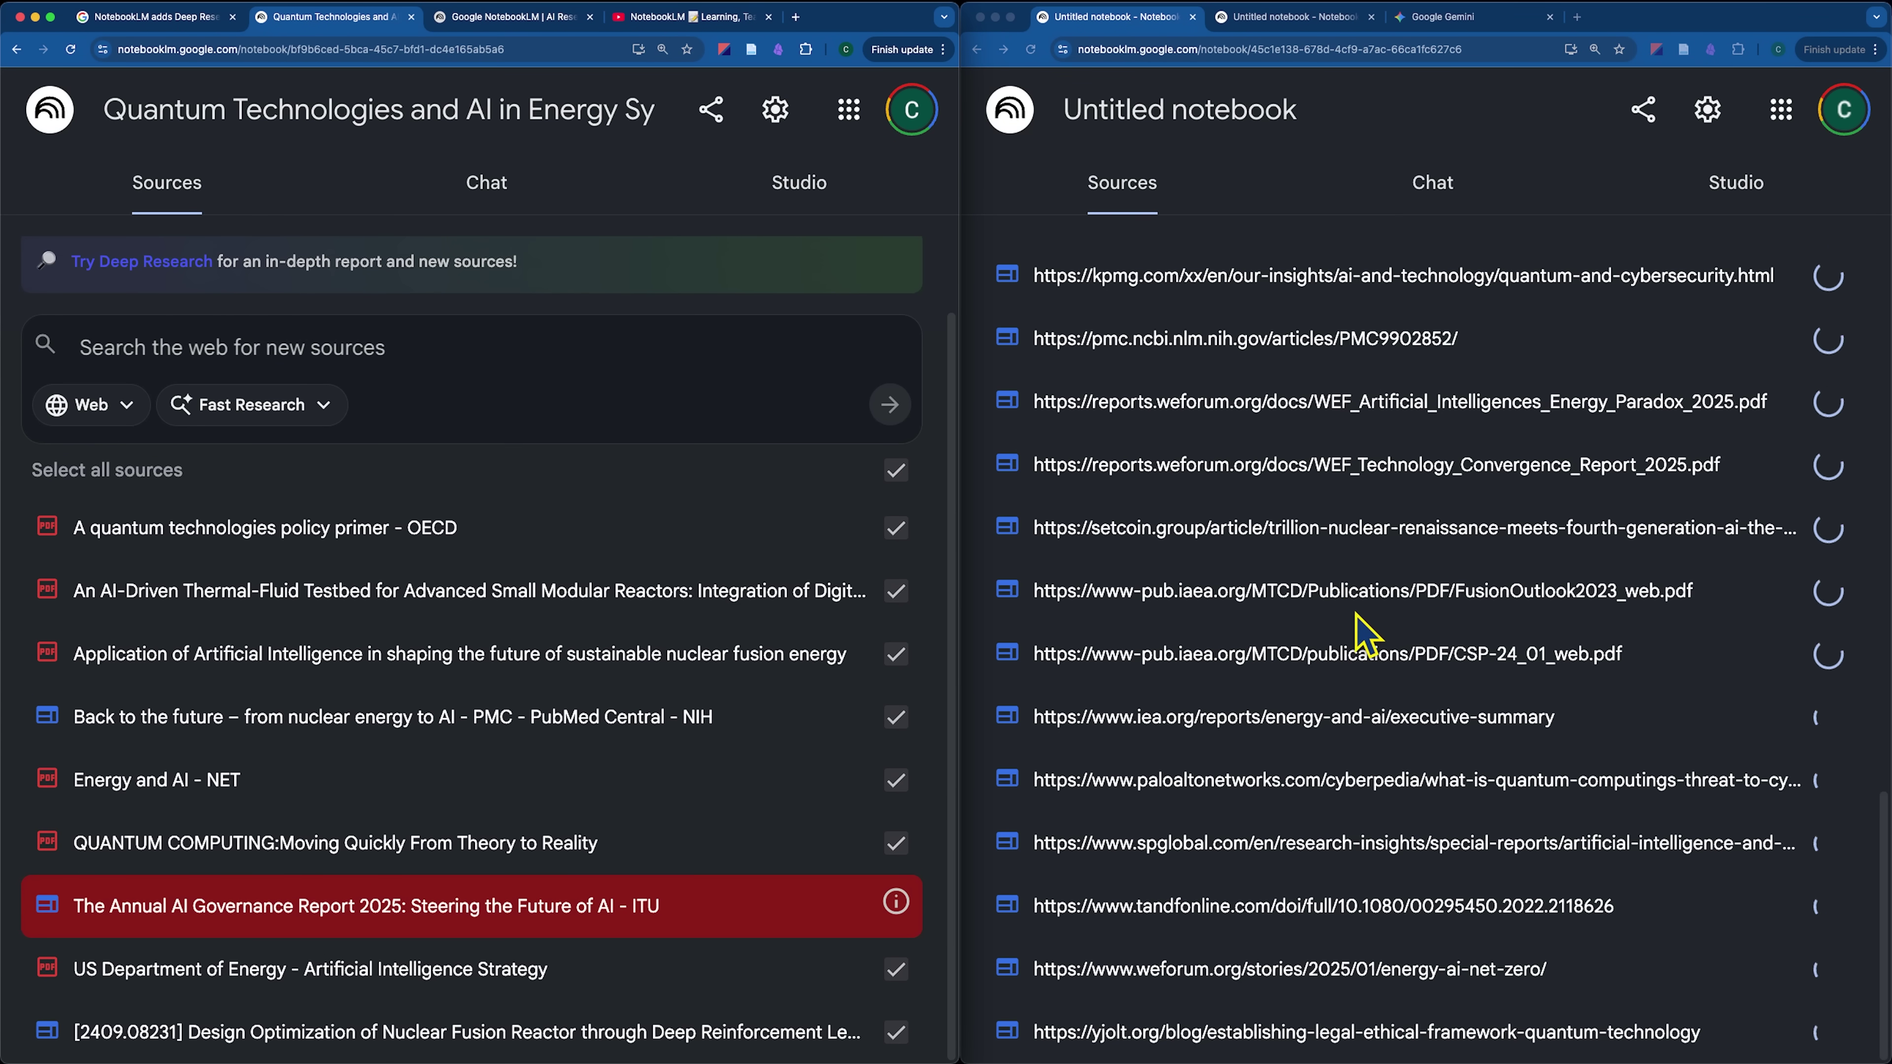
pyautogui.scroll(5, 1363, 634)
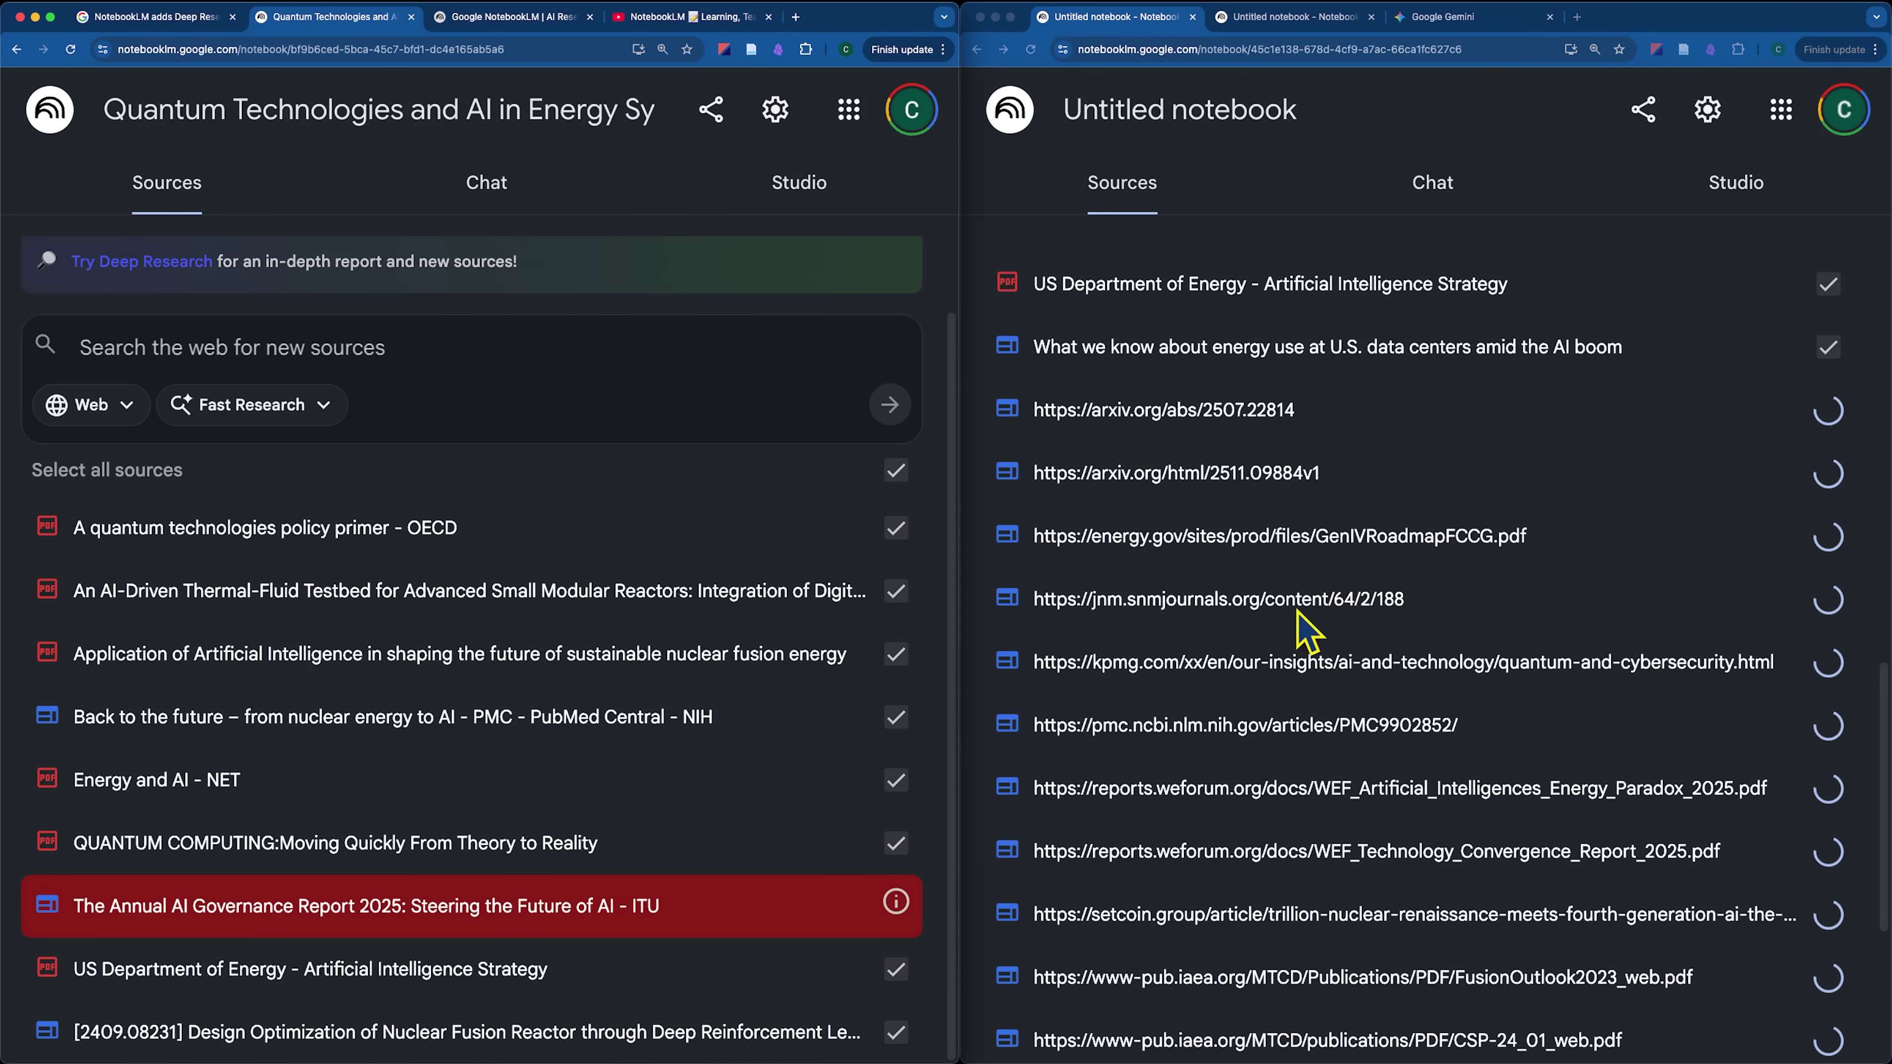
pyautogui.scroll(3, 1266, 655)
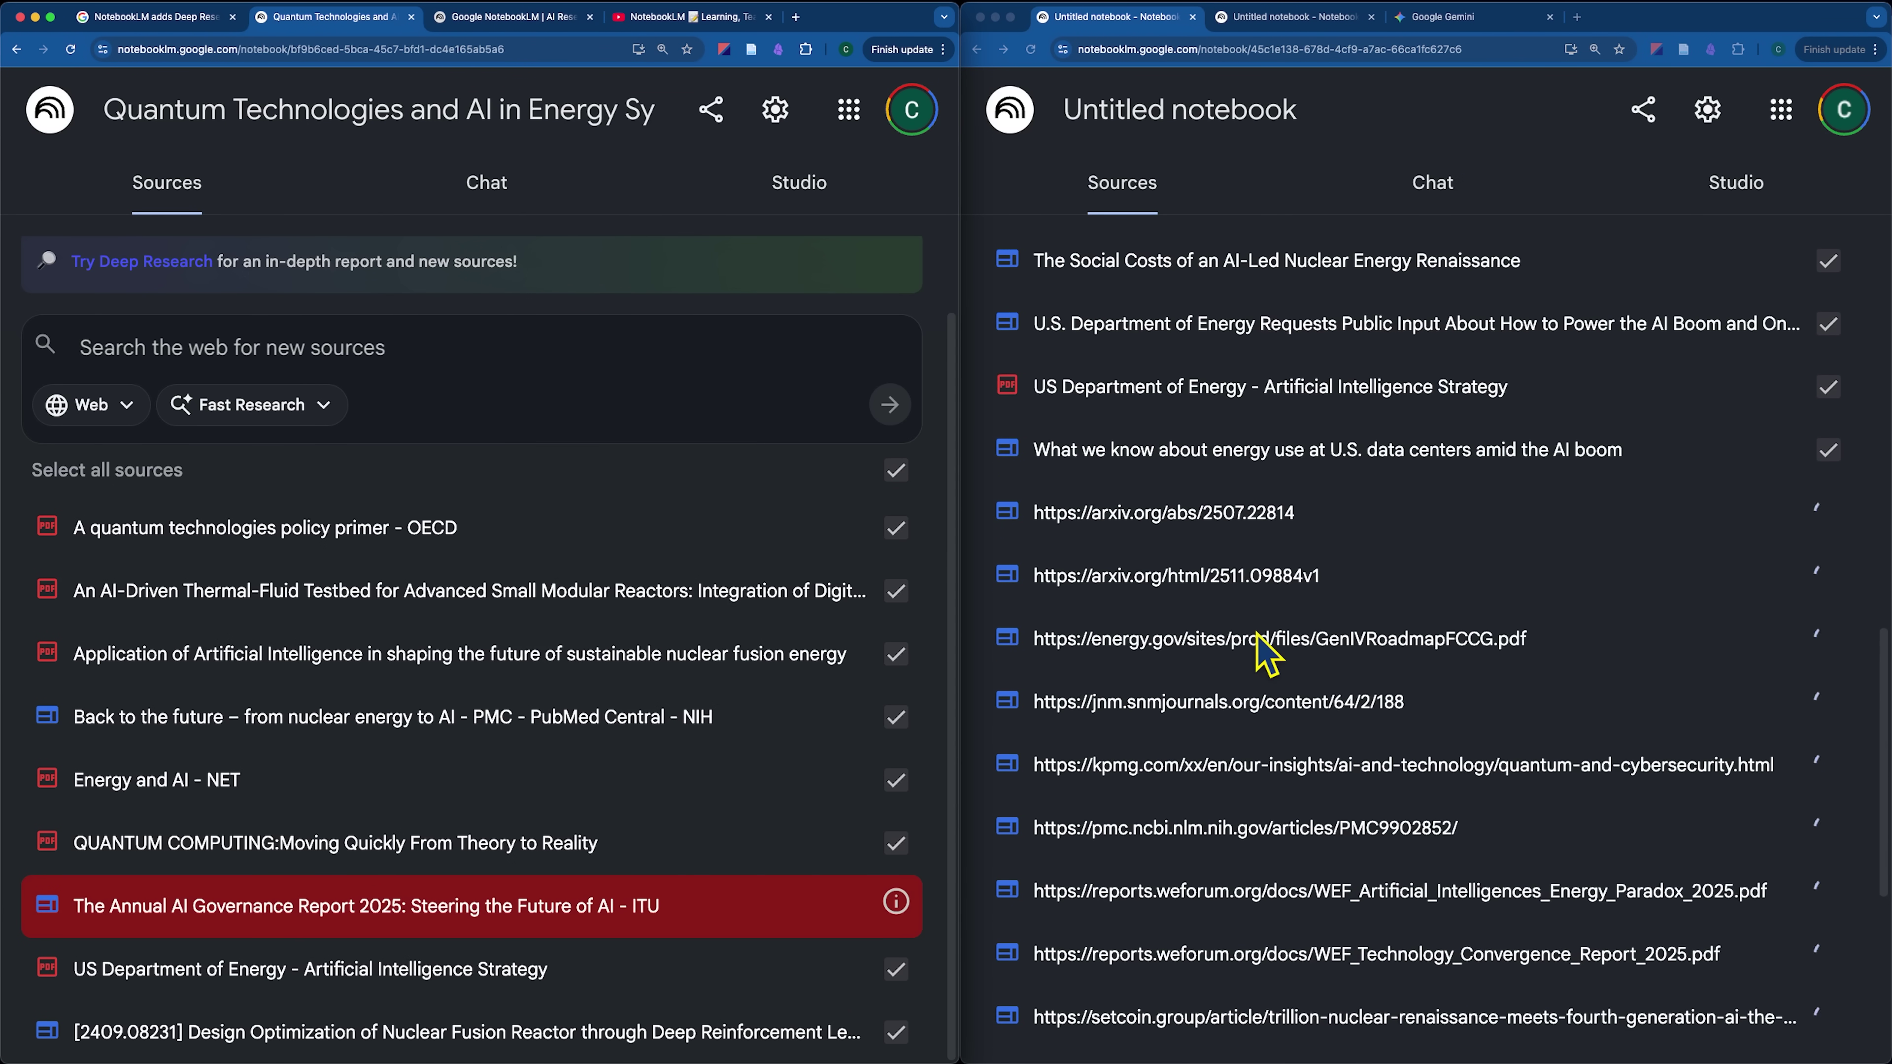
pyautogui.scroll(3, 1266, 656)
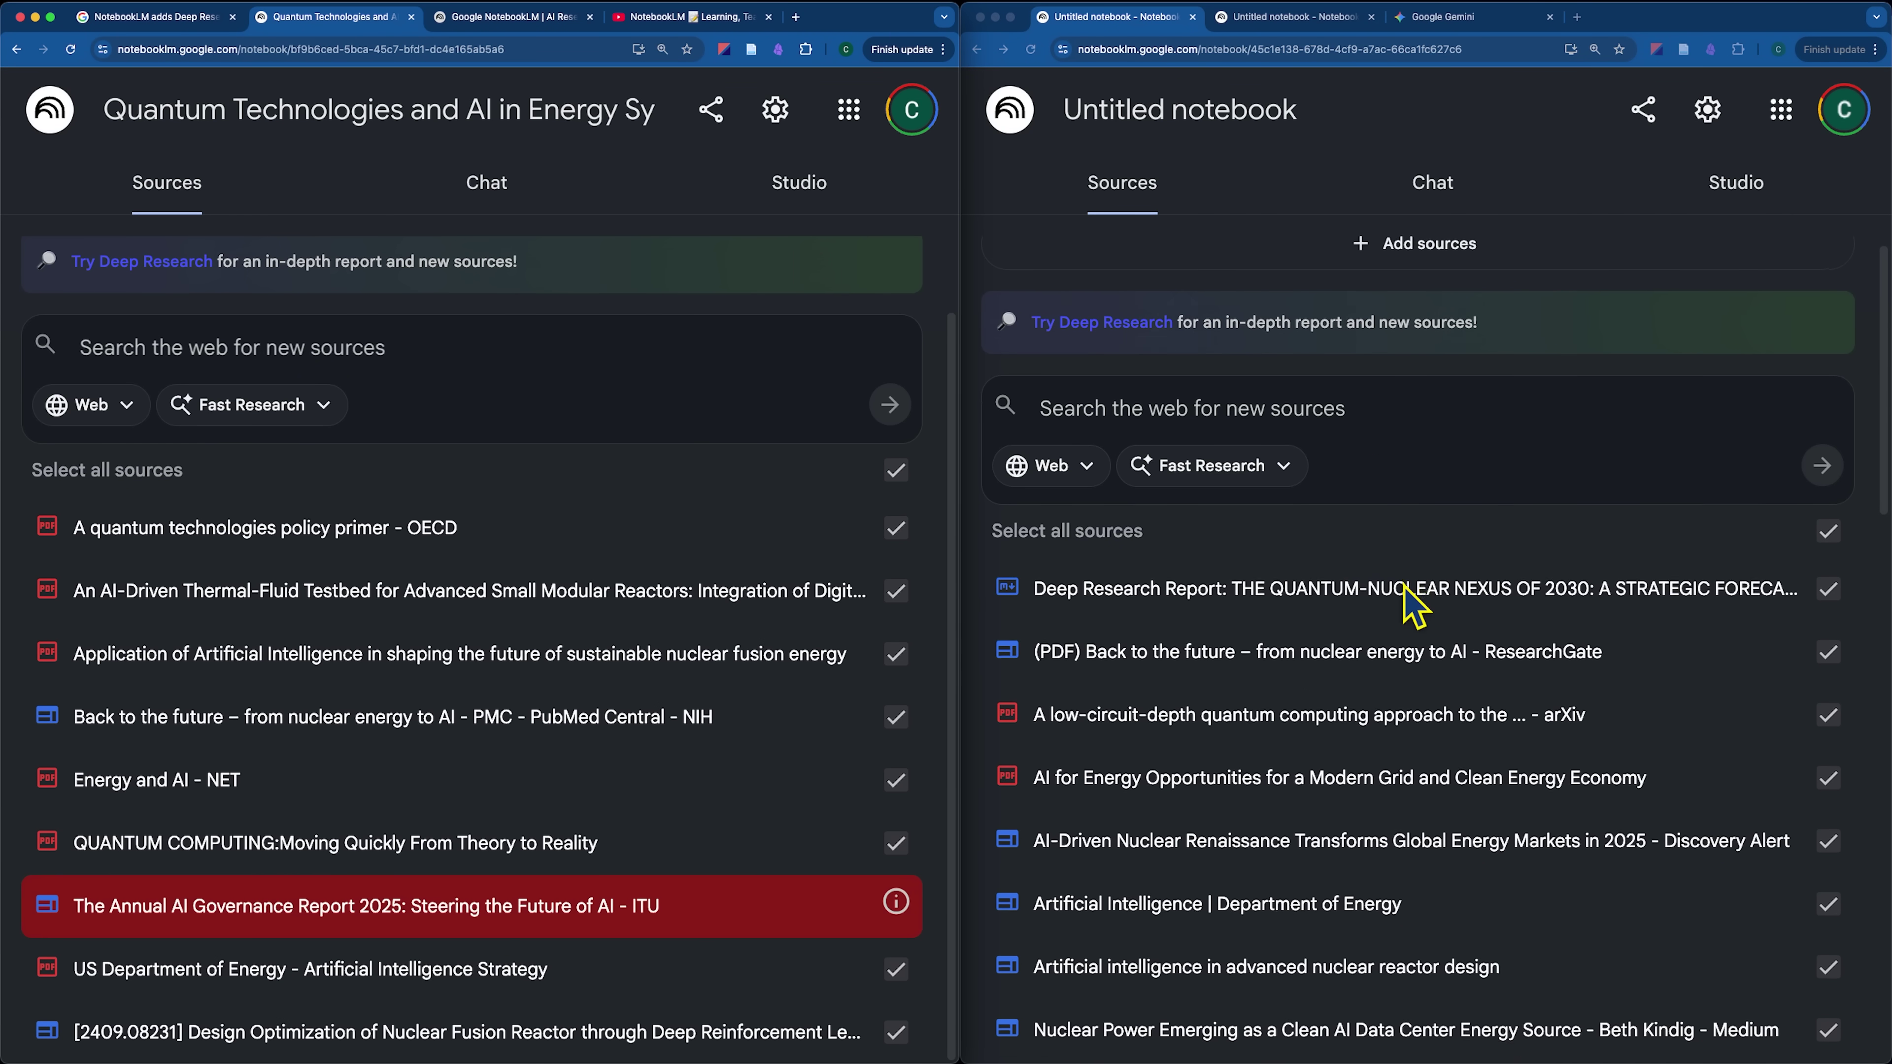
pyautogui.scroll(1, 1519, 552)
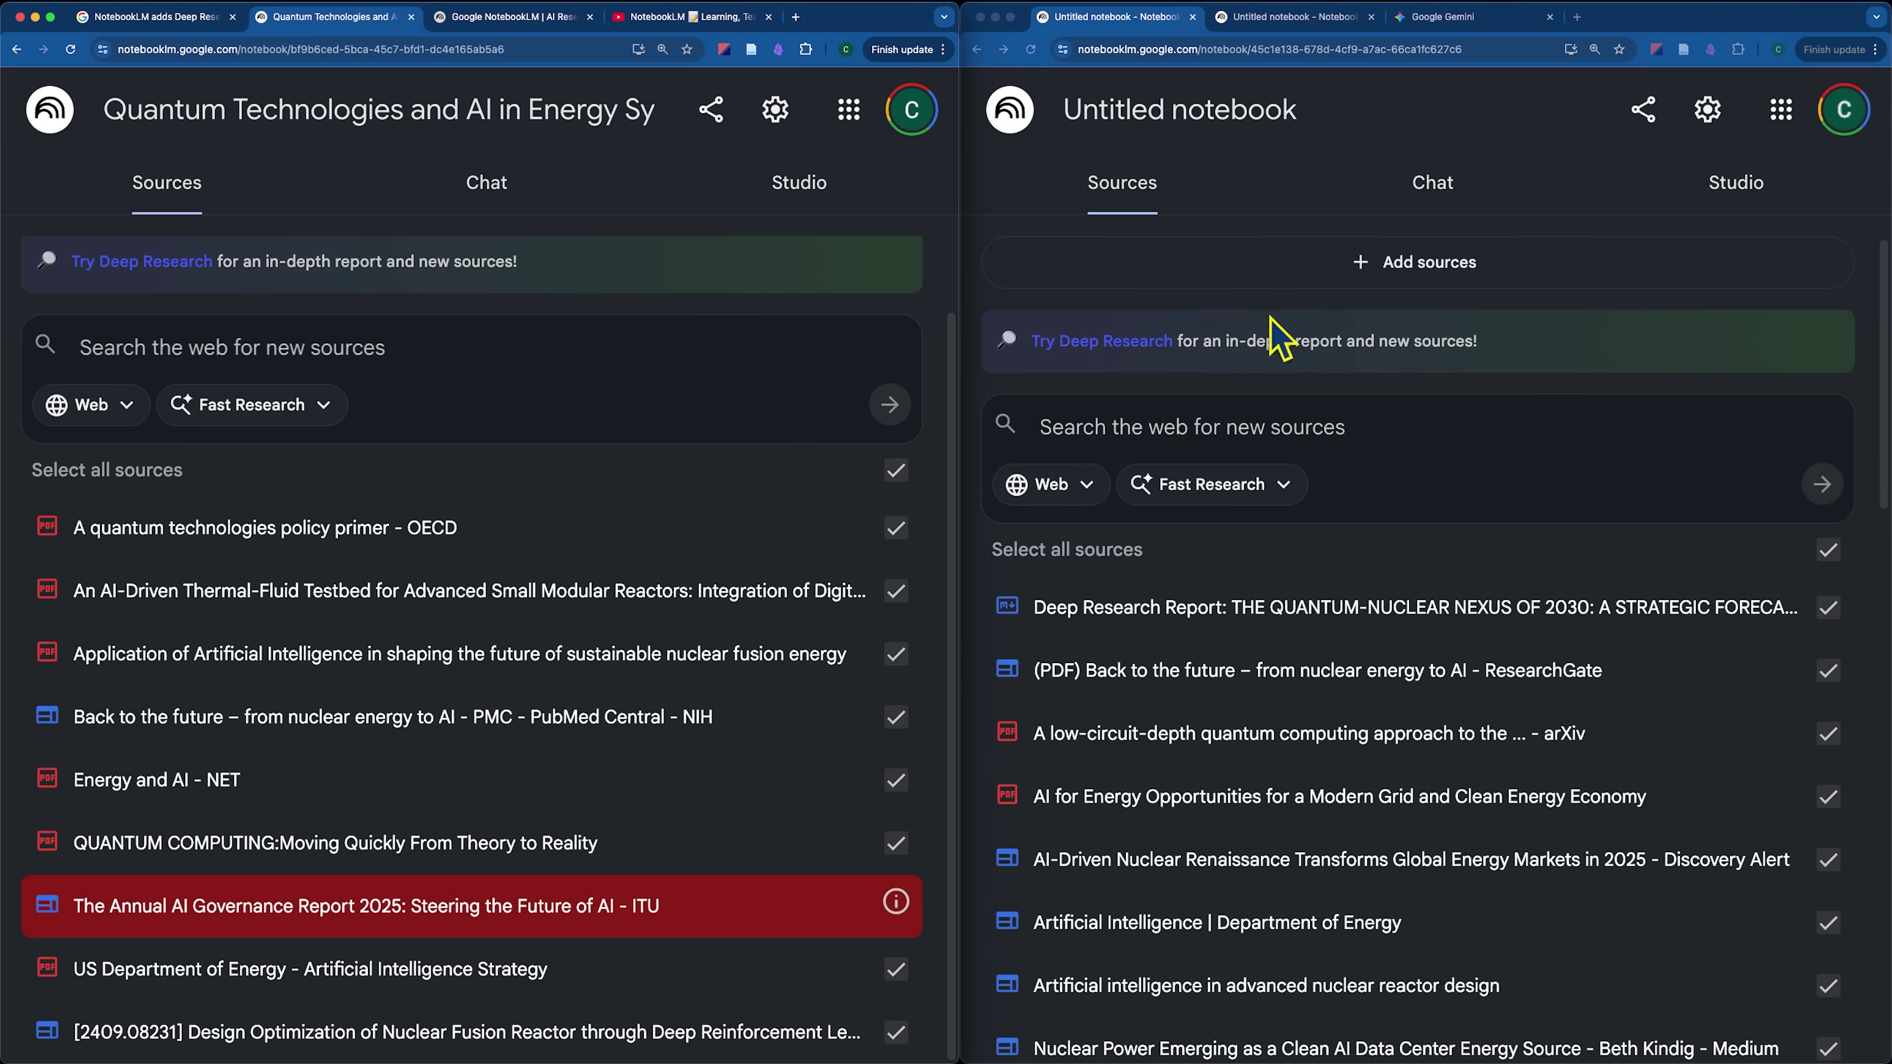
pyautogui.scroll(2, 477, 436)
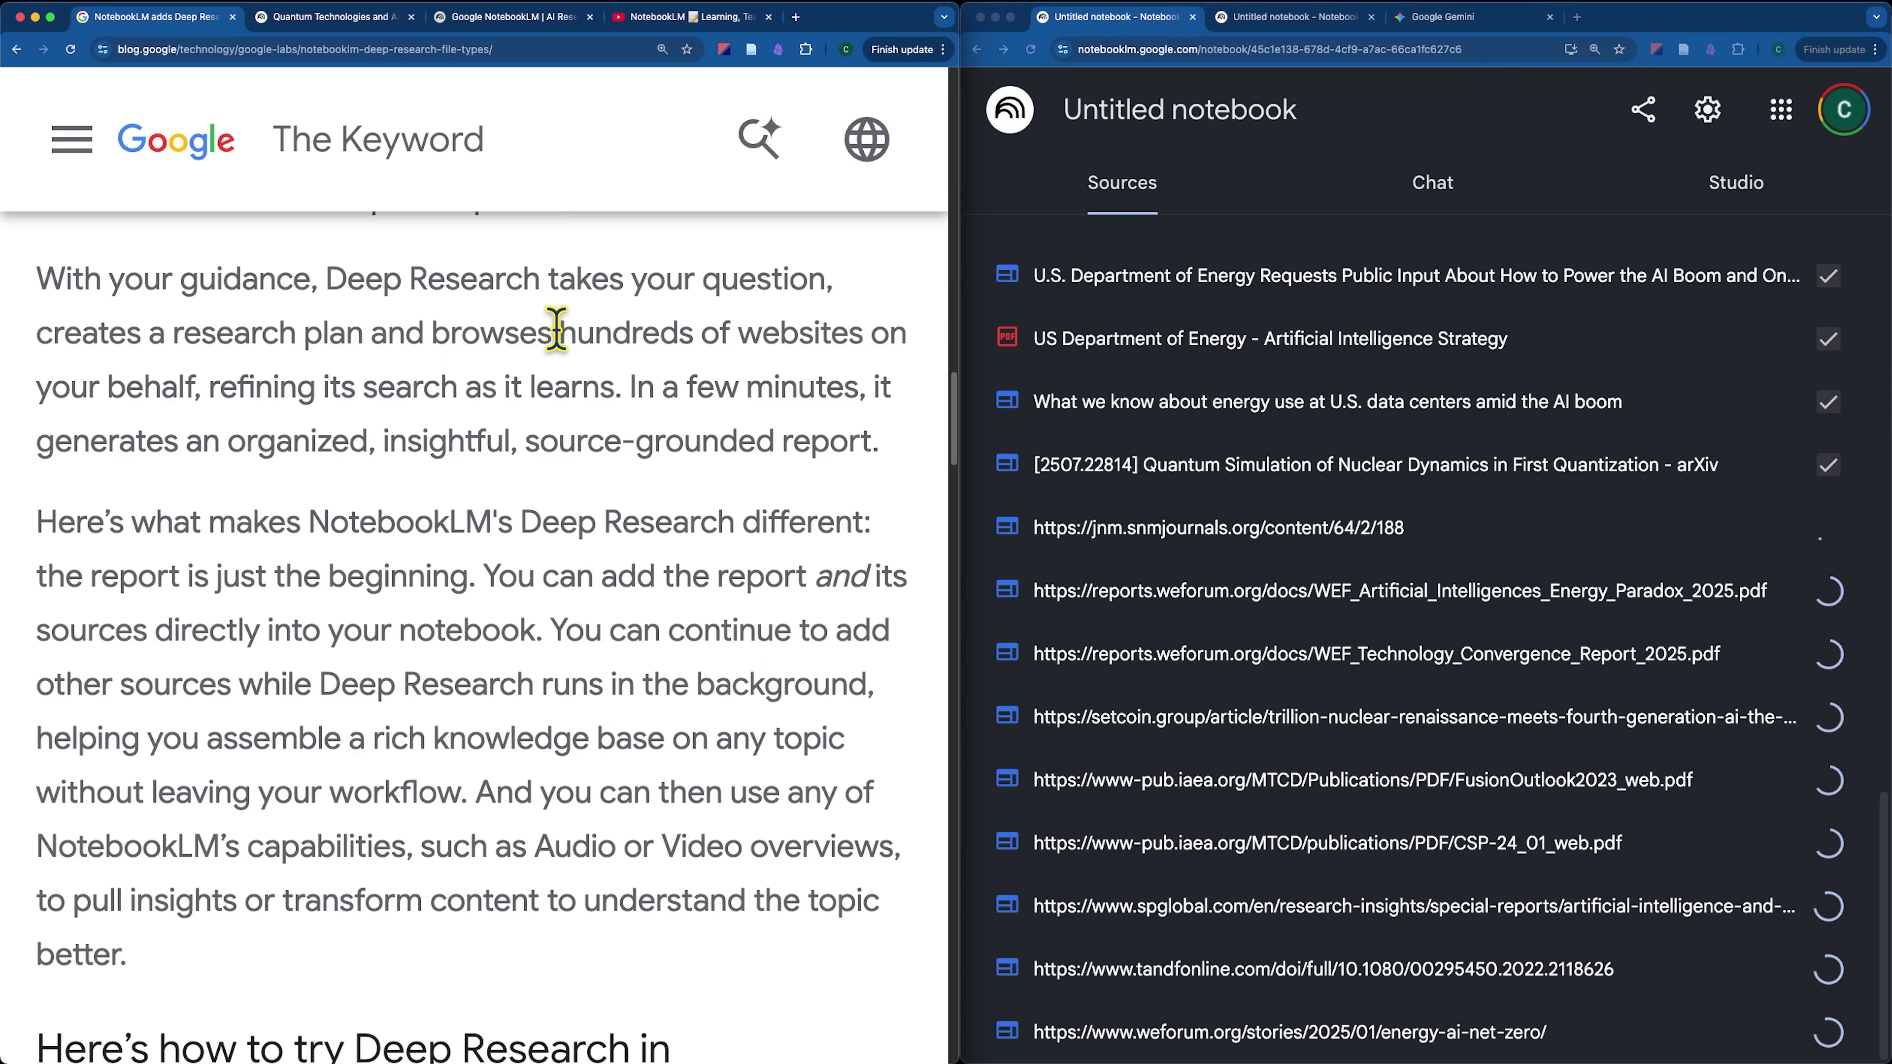
# Highlight the blog phrases 'browsing hundreds of websites' and 'refining its search as it learns'
pyautogui.moveTo(557, 328); pyautogui.dragTo(693, 328)
pyautogui.click(726, 324)
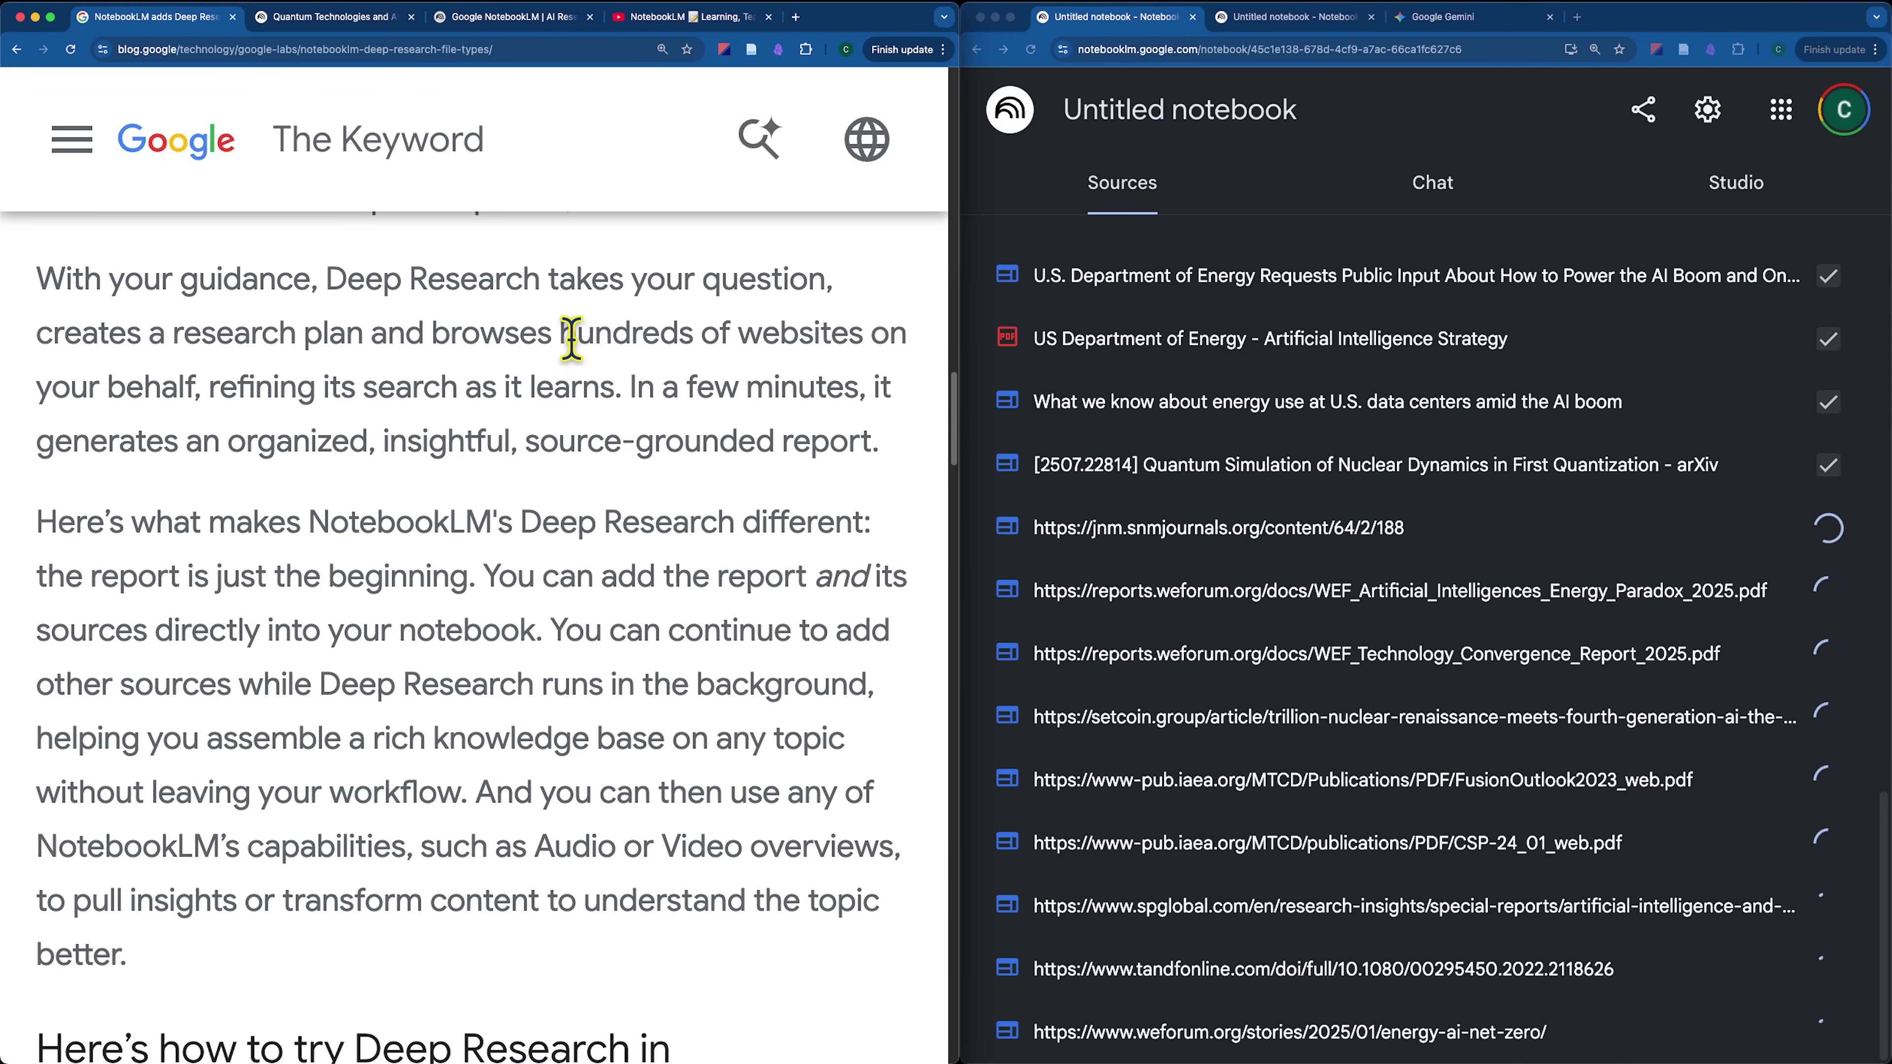
pyautogui.moveTo(429, 330); pyautogui.dragTo(849, 325)
pyautogui.click(266, 401)
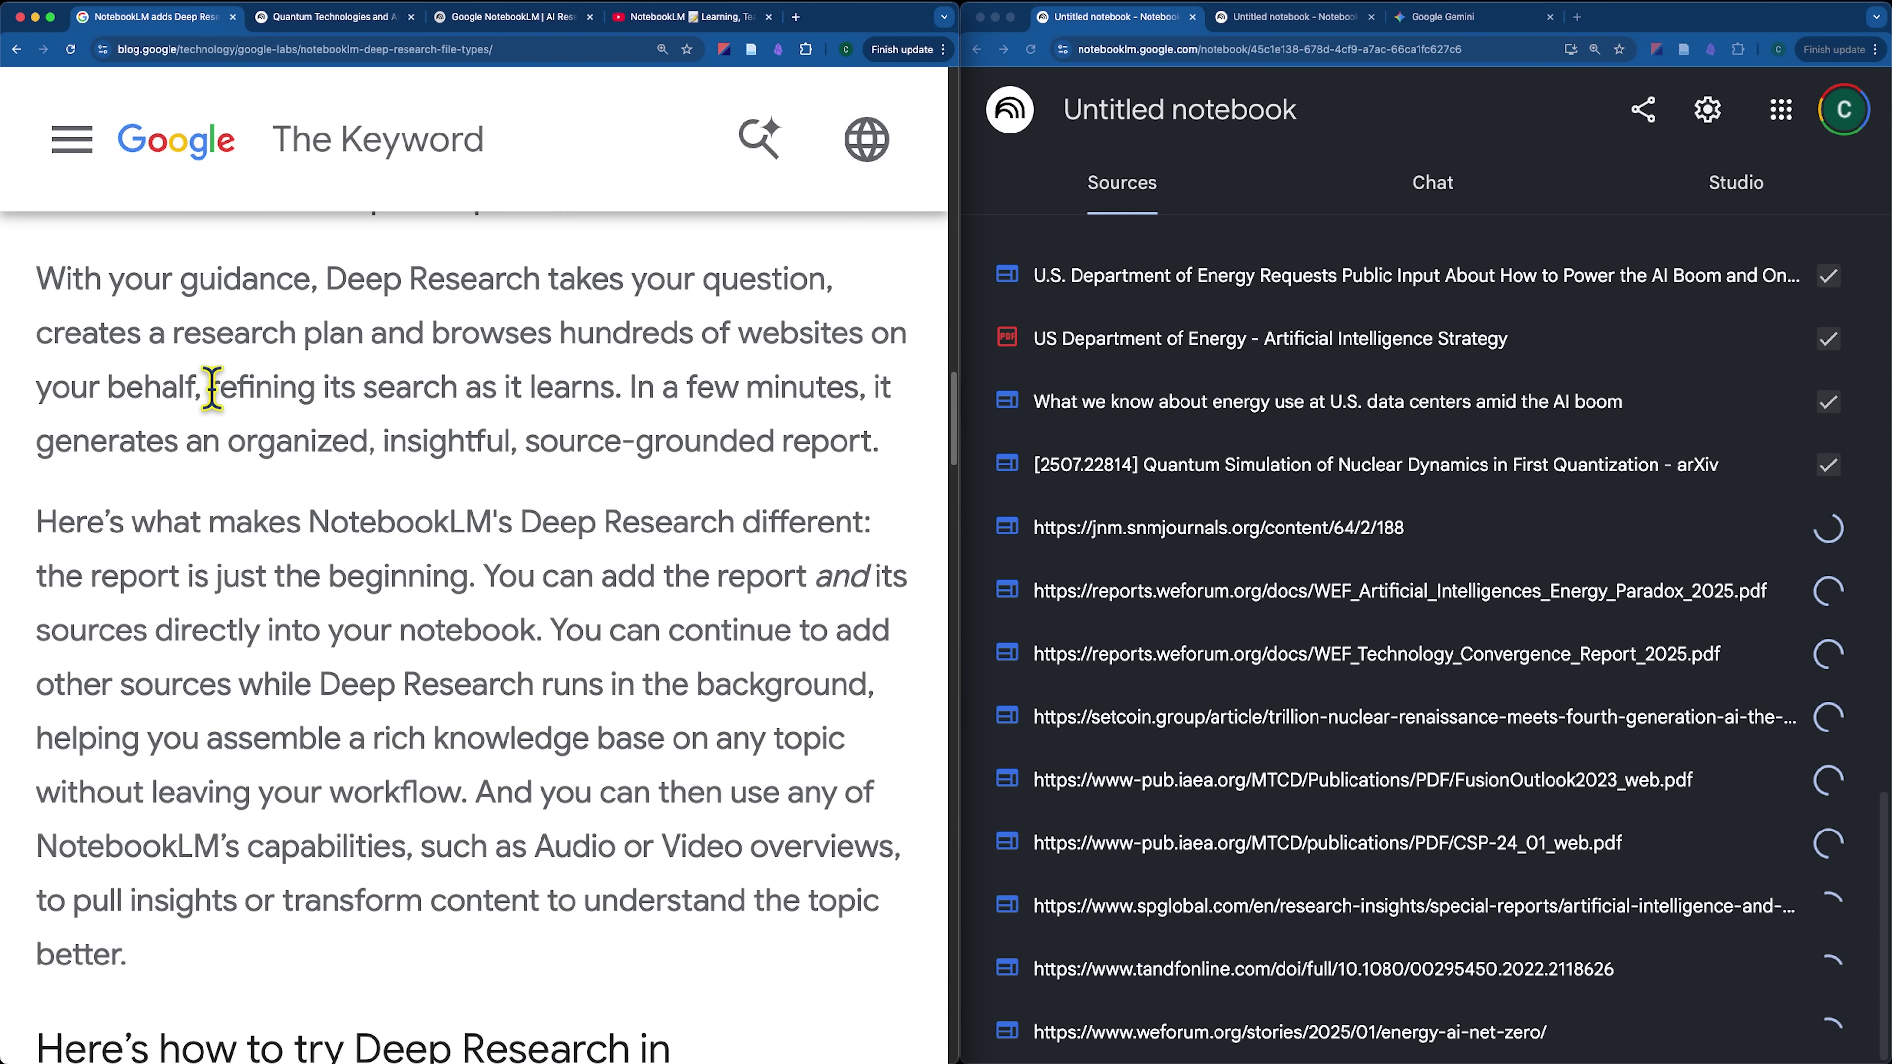
pyautogui.moveTo(210, 387); pyautogui.dragTo(614, 372)
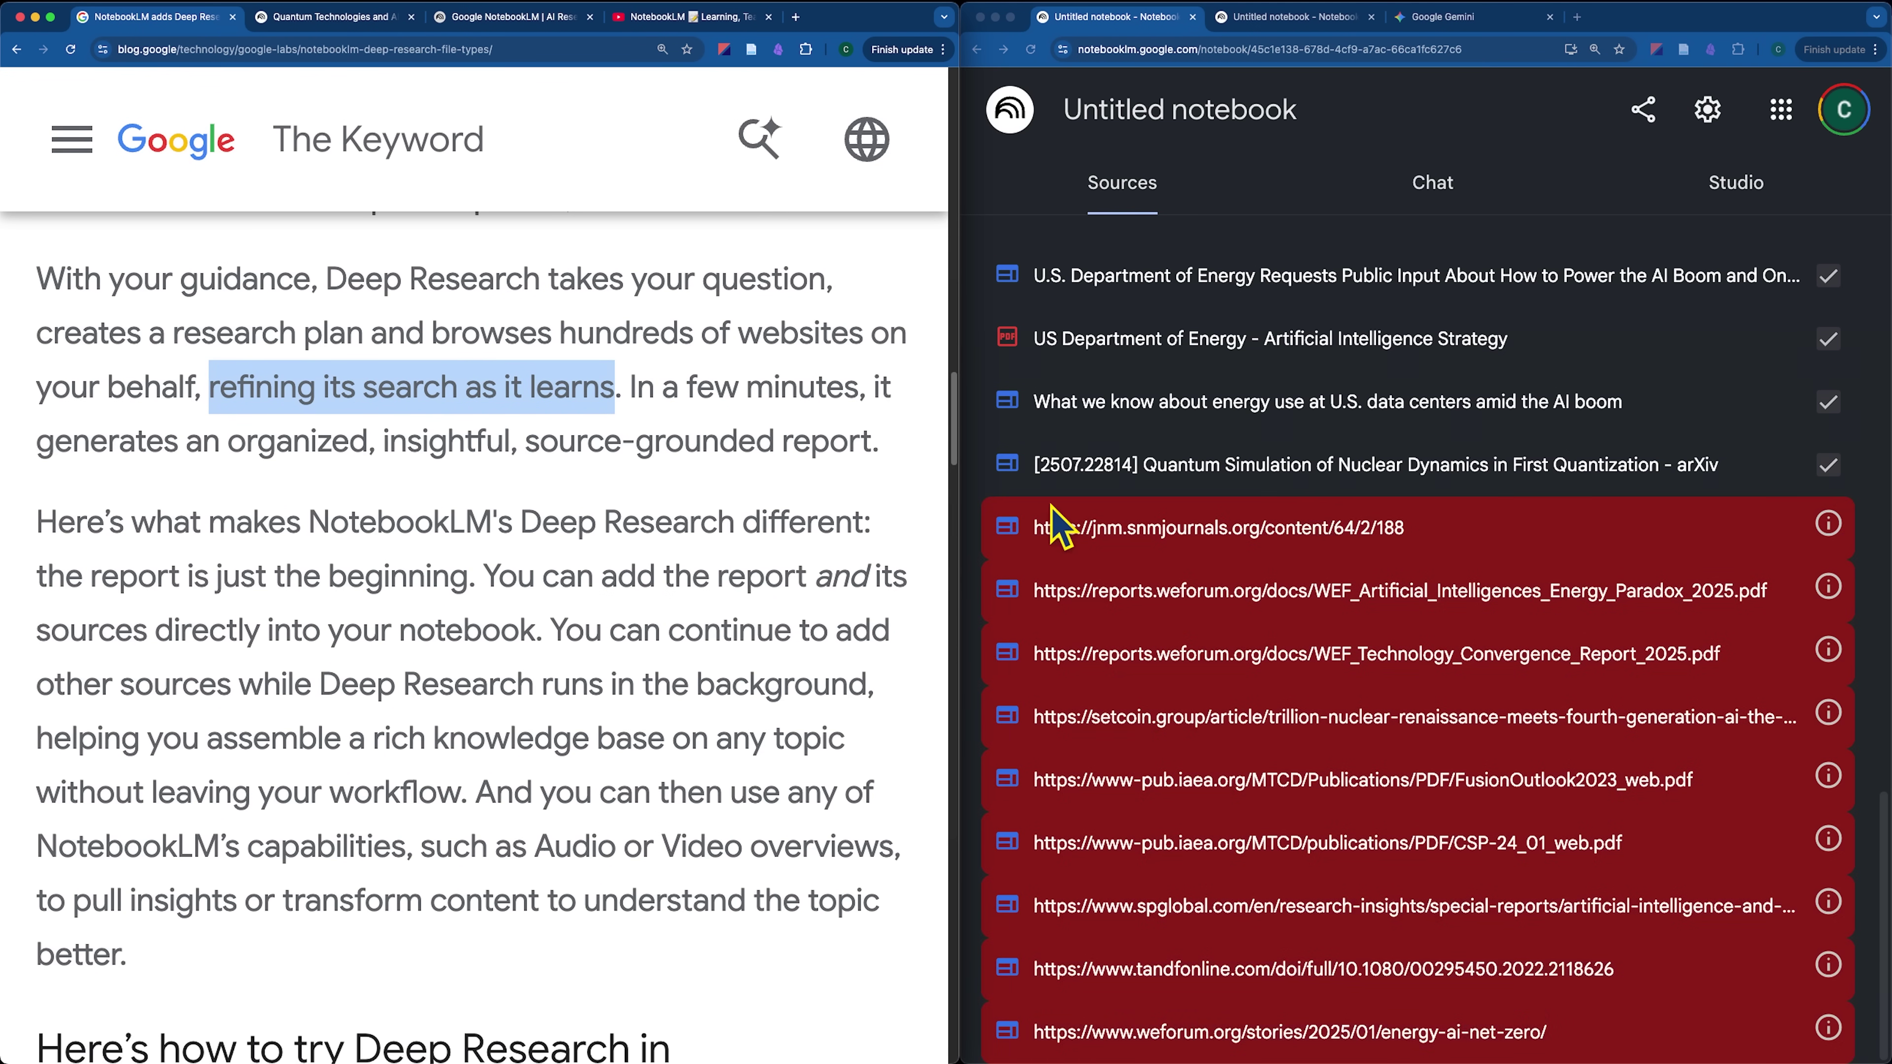
pyautogui.click(344, 17)
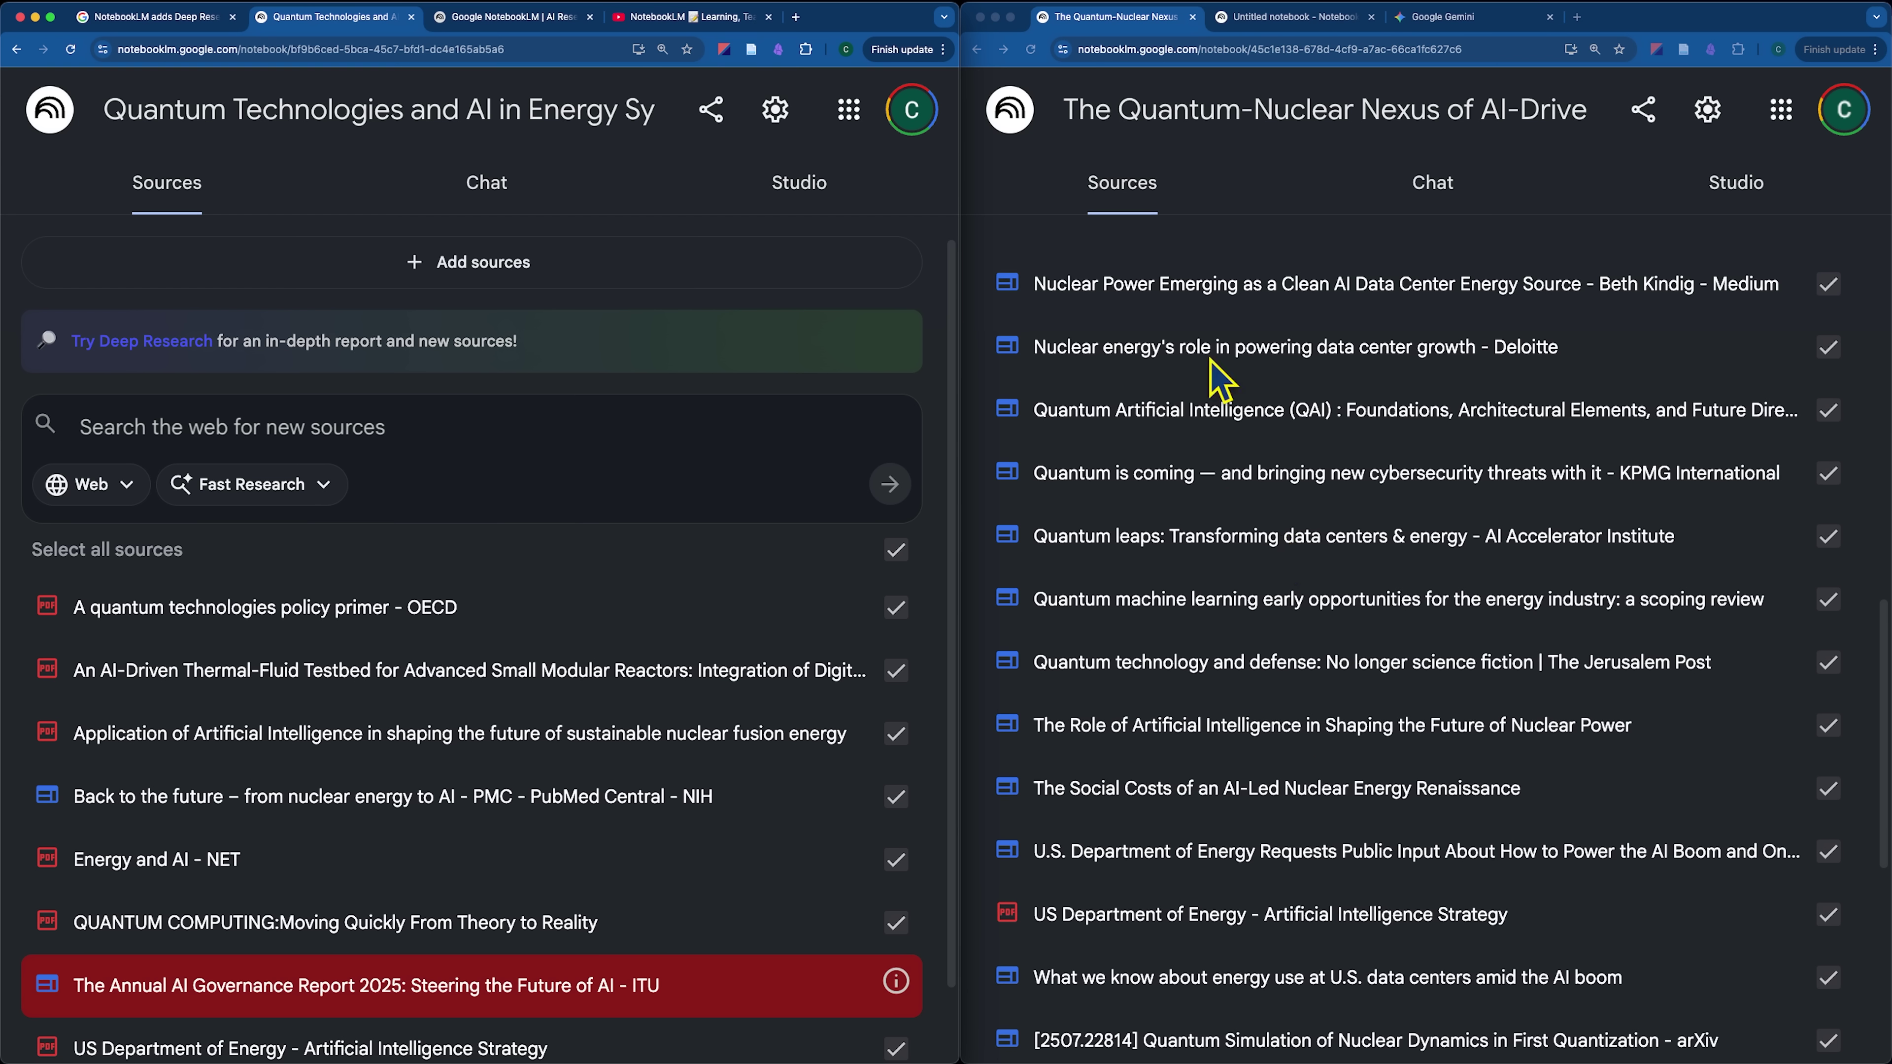
pyautogui.click(152, 16)
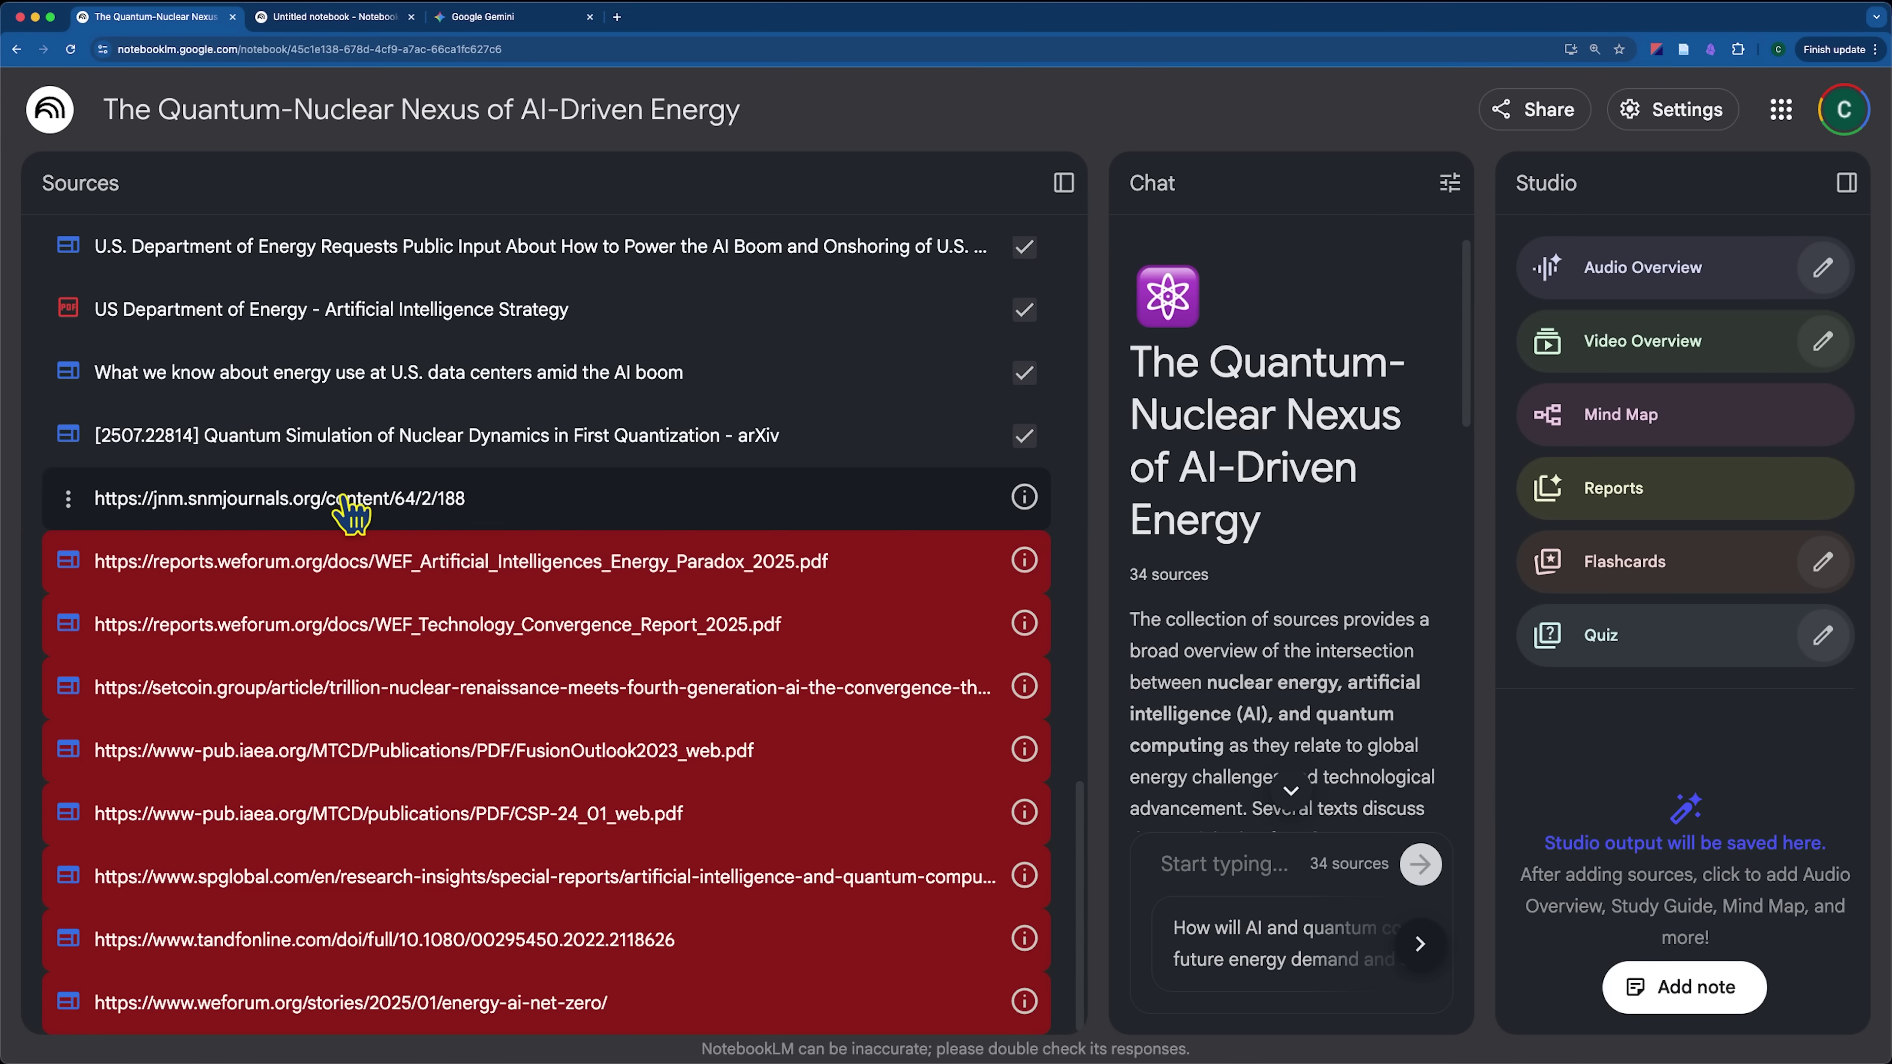
# Open the Delete dialog for the failed jnm.snmjournals.org source and select its URL
pyautogui.click(68, 498)
pyautogui.click(134, 531)
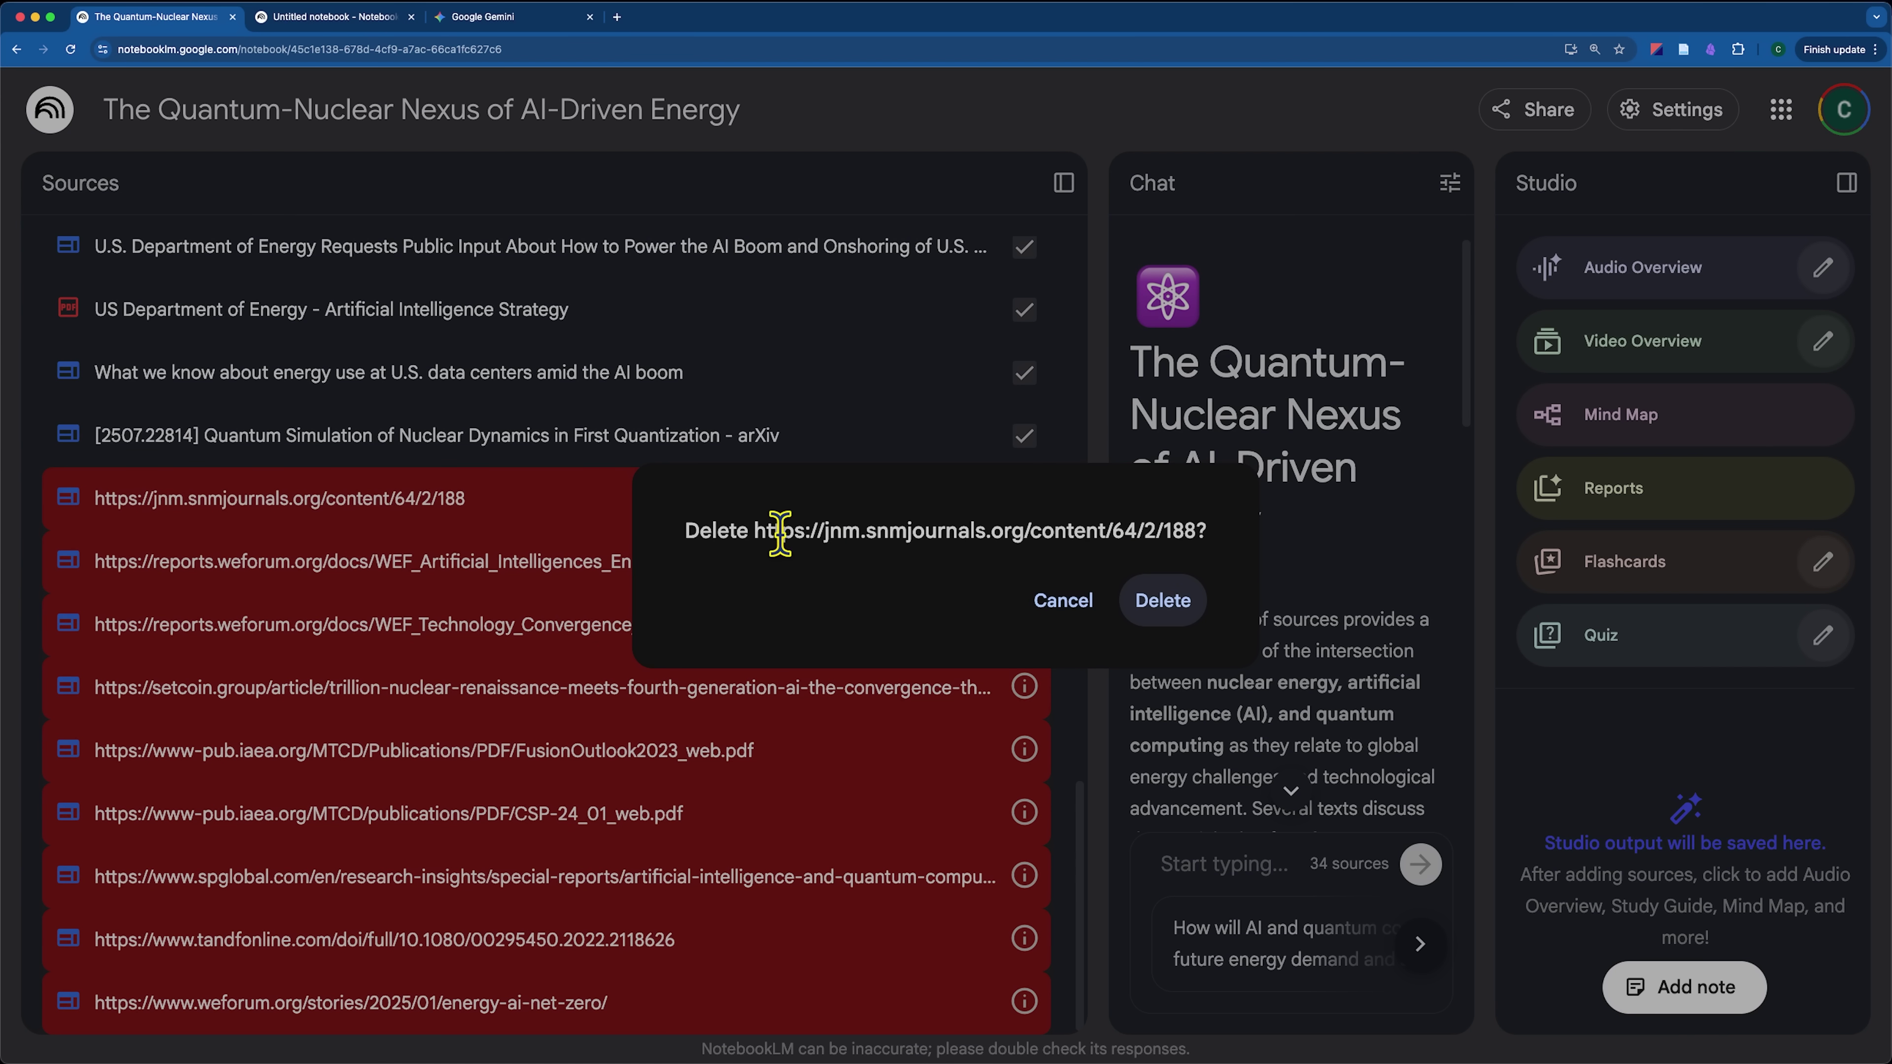
pyautogui.moveTo(754, 531); pyautogui.dragTo(1225, 551)
pyautogui.press('super+c')
# Load the copied journal article URL in a new tab, open its PDF, and return to NotebookLM
pyautogui.click(616, 16)
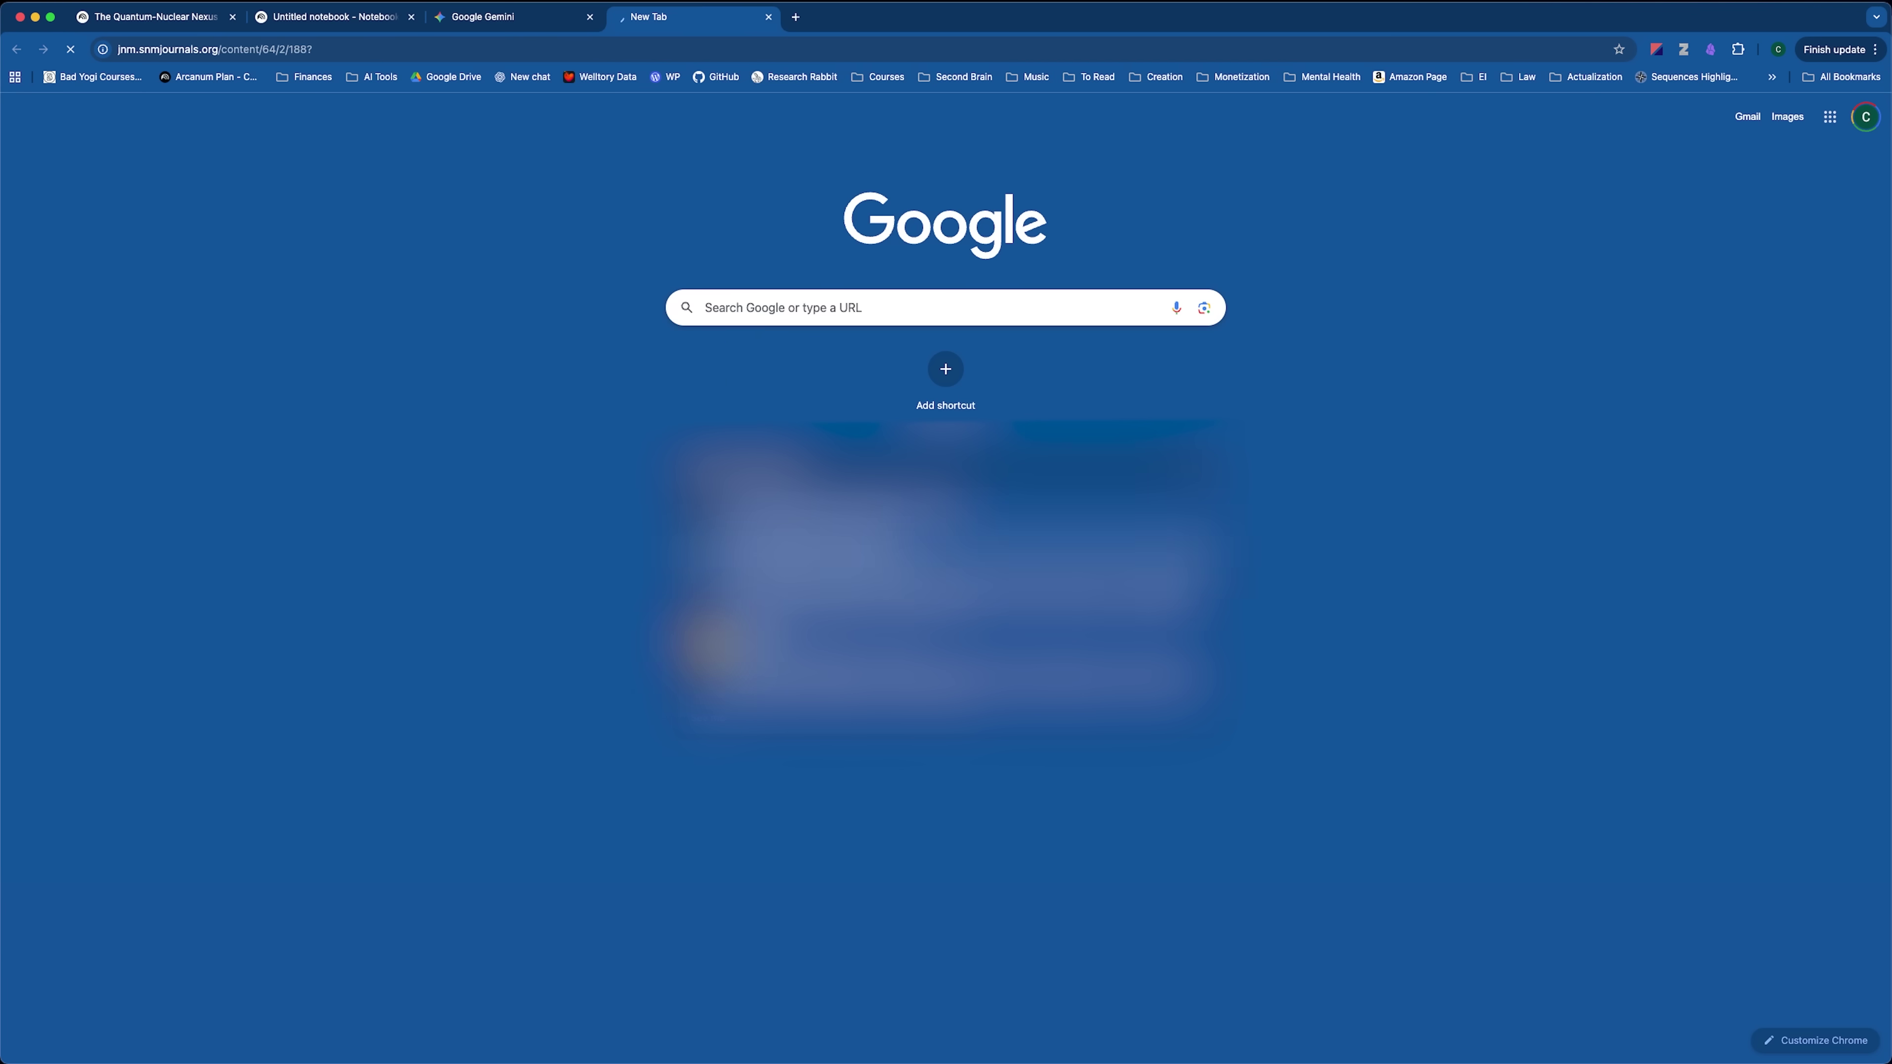
pyautogui.press('super+v')
pyautogui.press('Return')
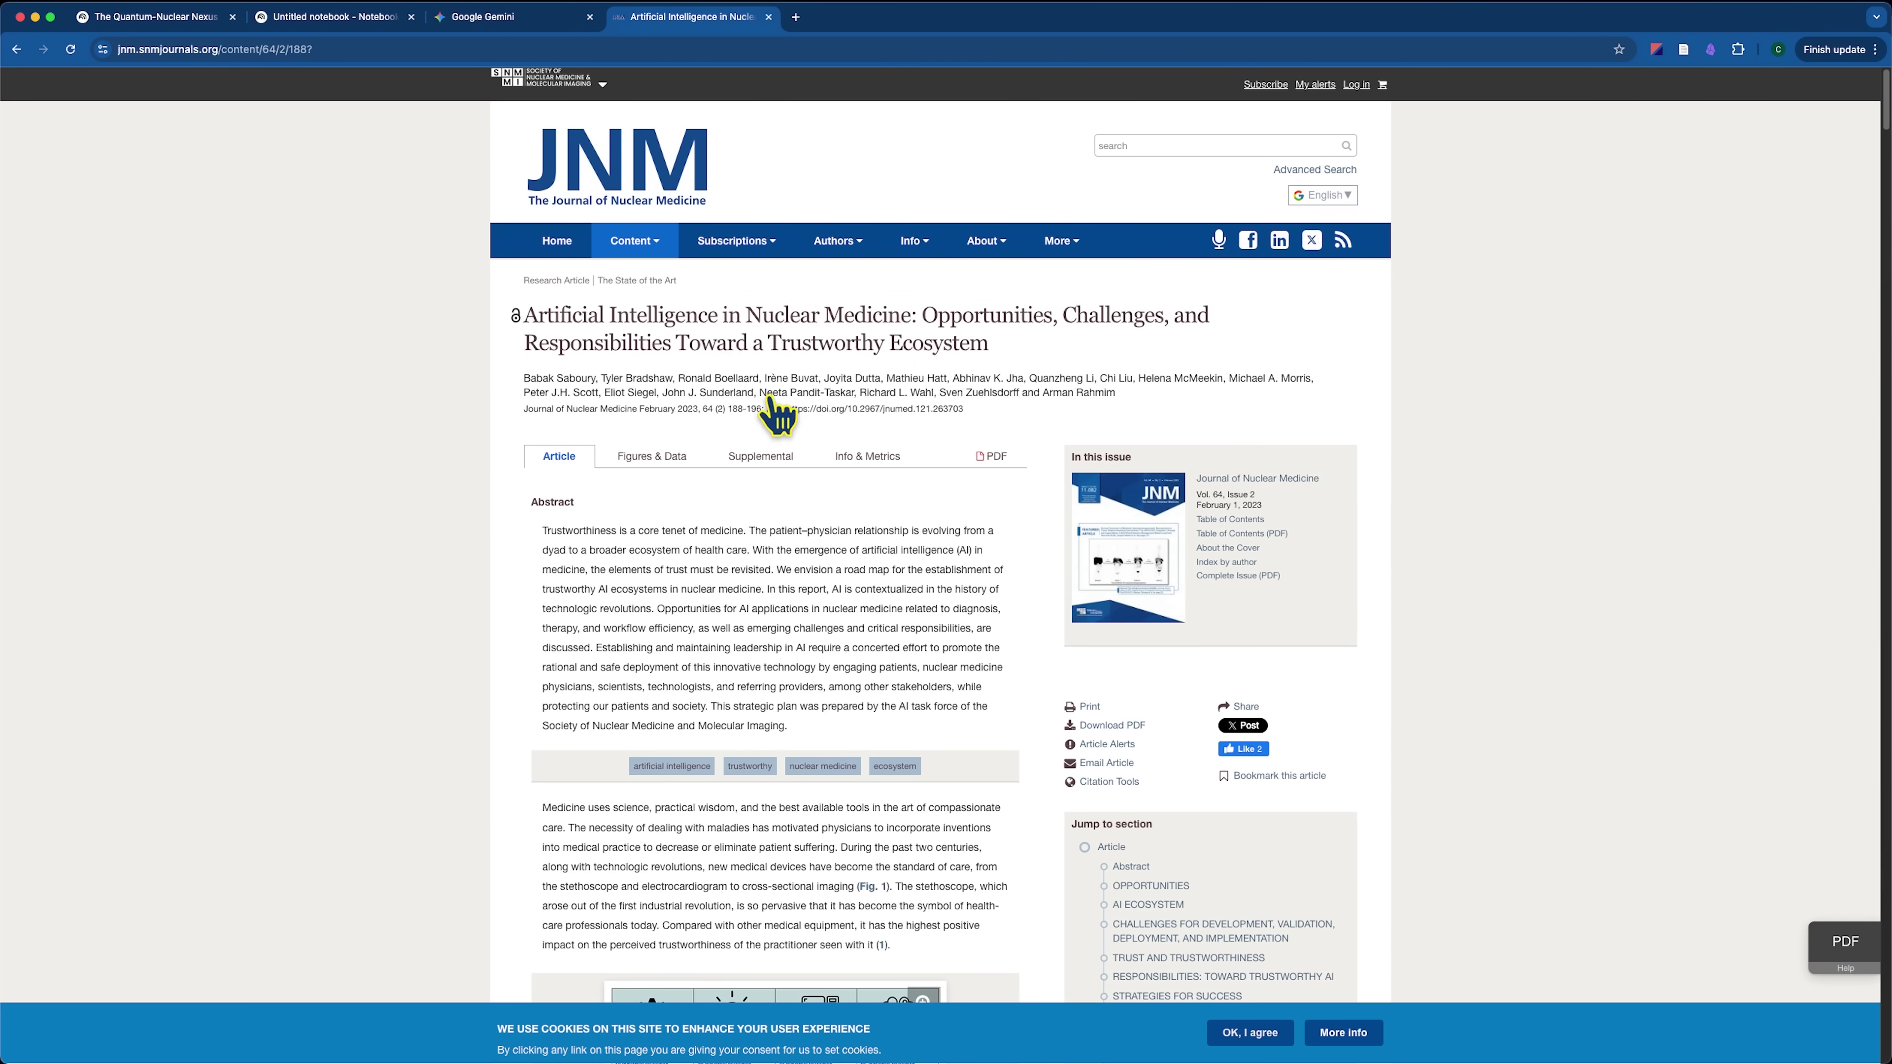
pyautogui.click(997, 454)
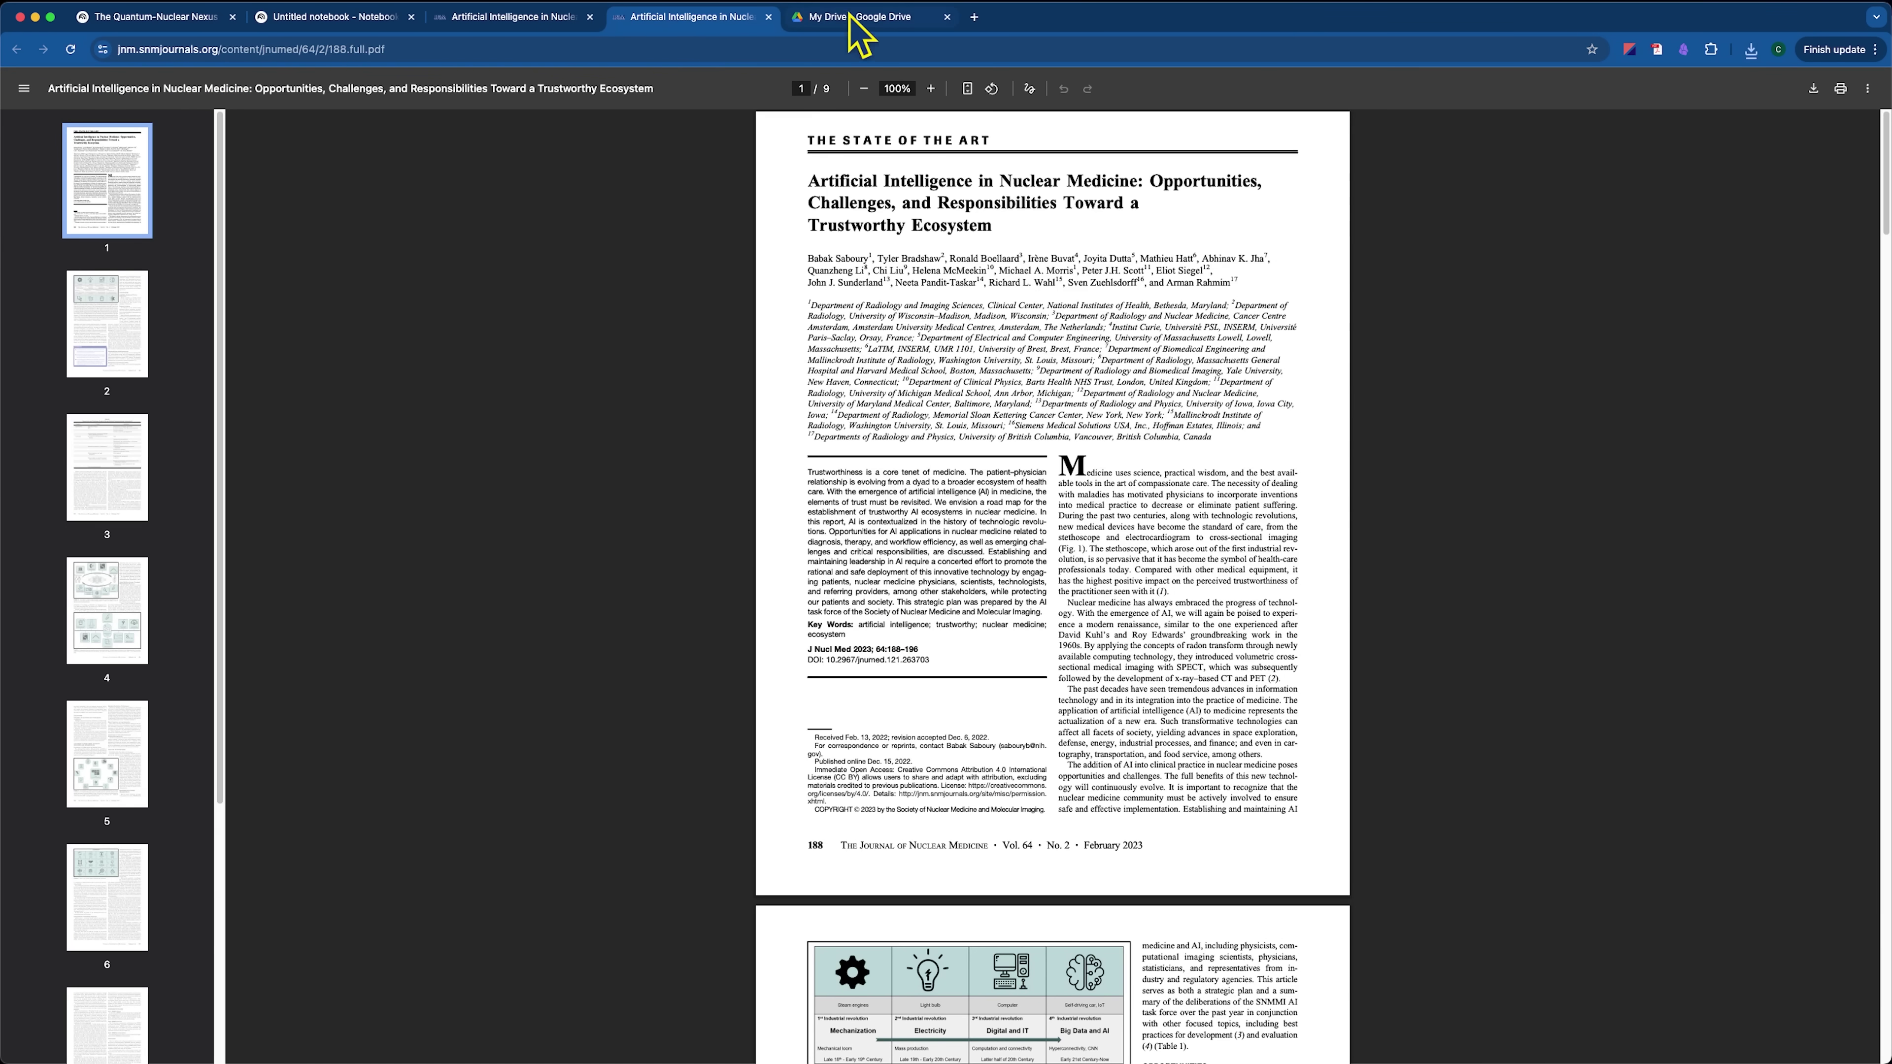
pyautogui.click(132, 21)
# Cancel the deletion and add nuclear AI medicine.pdf from Google Drive as a source
pyautogui.click(1058, 601)
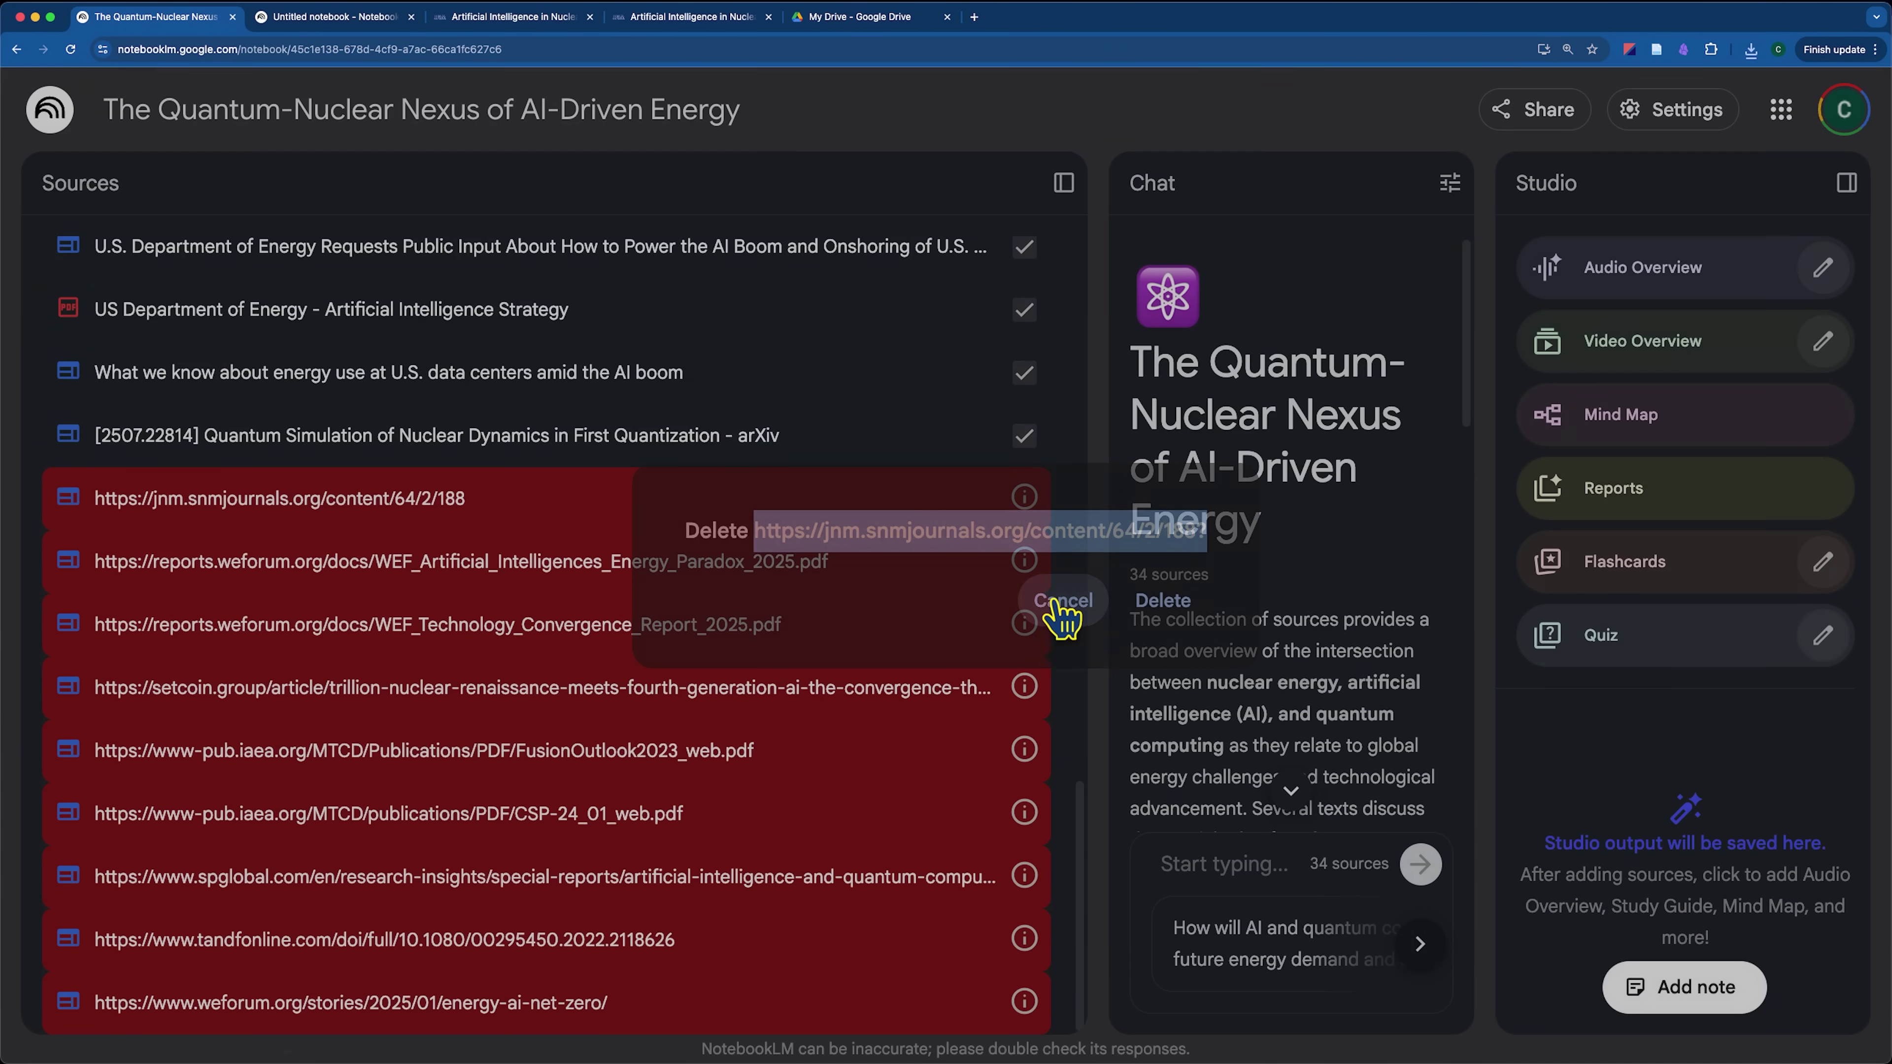
pyautogui.scroll(15, 1043, 262)
pyautogui.click(556, 263)
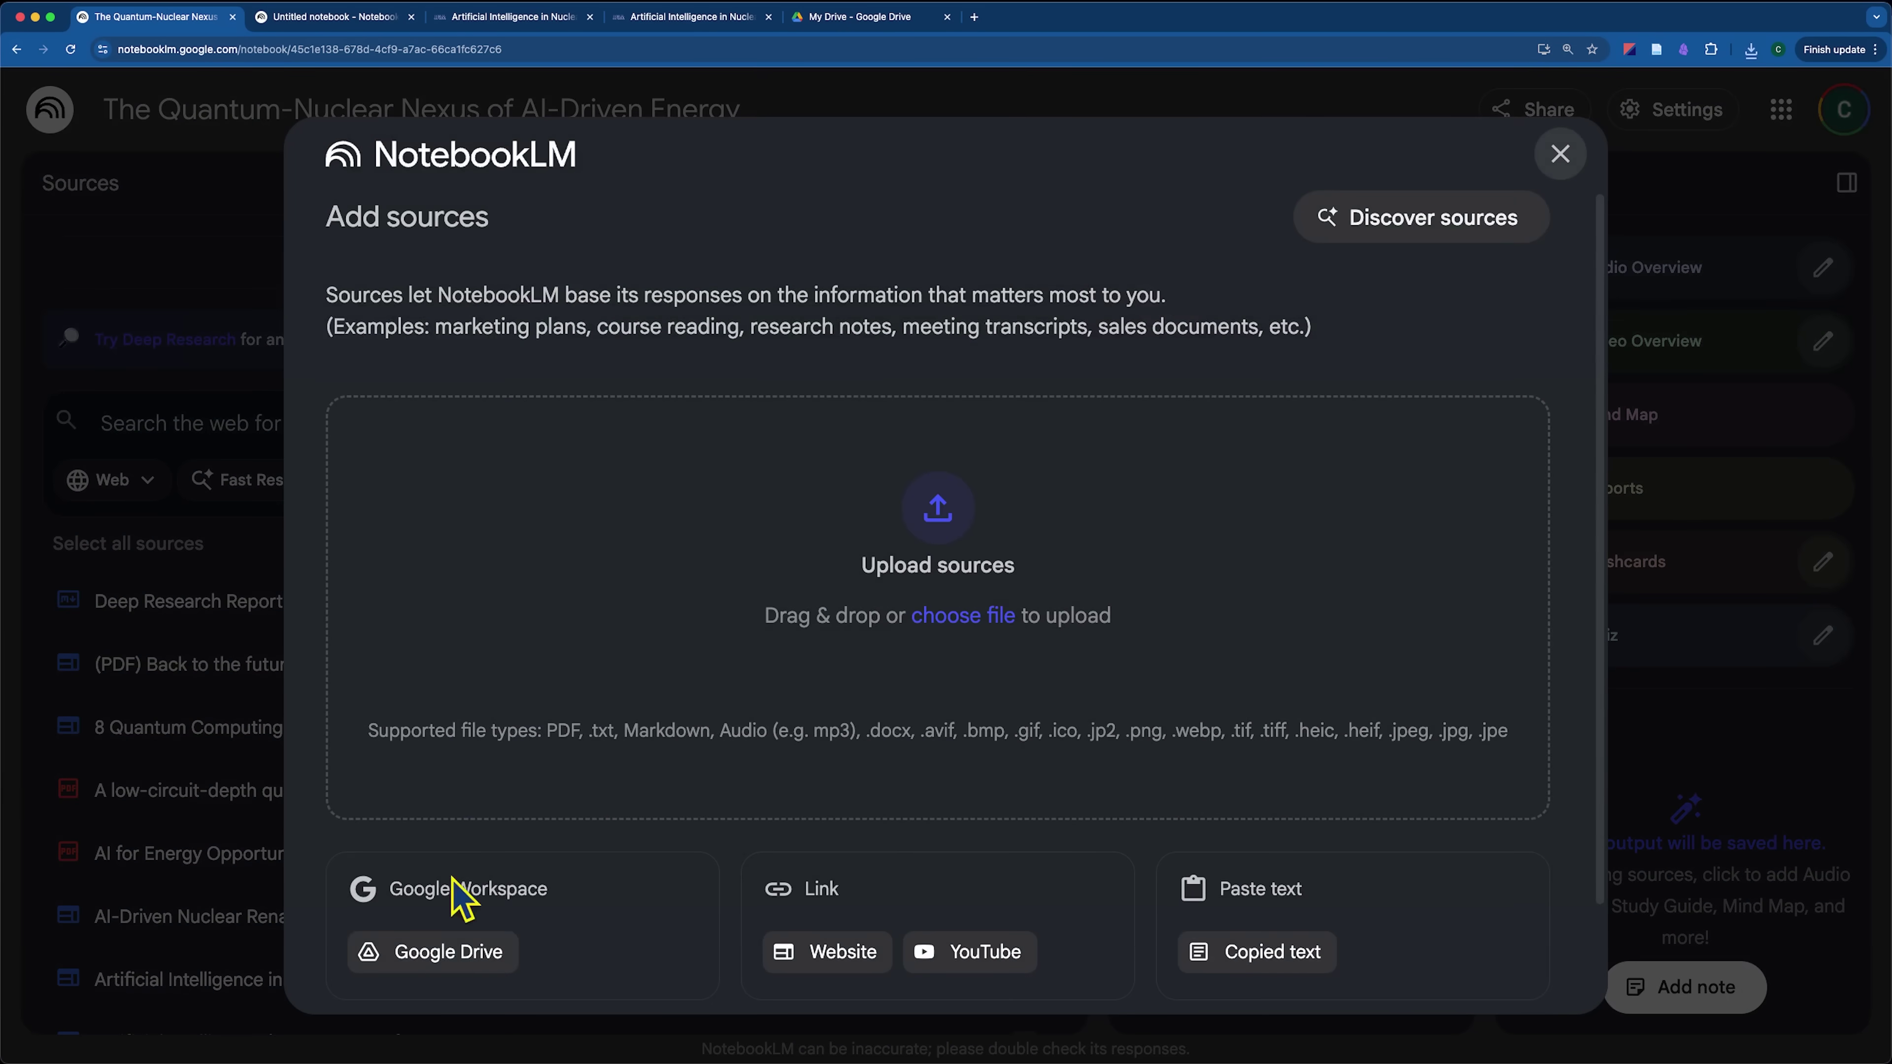
pyautogui.click(443, 953)
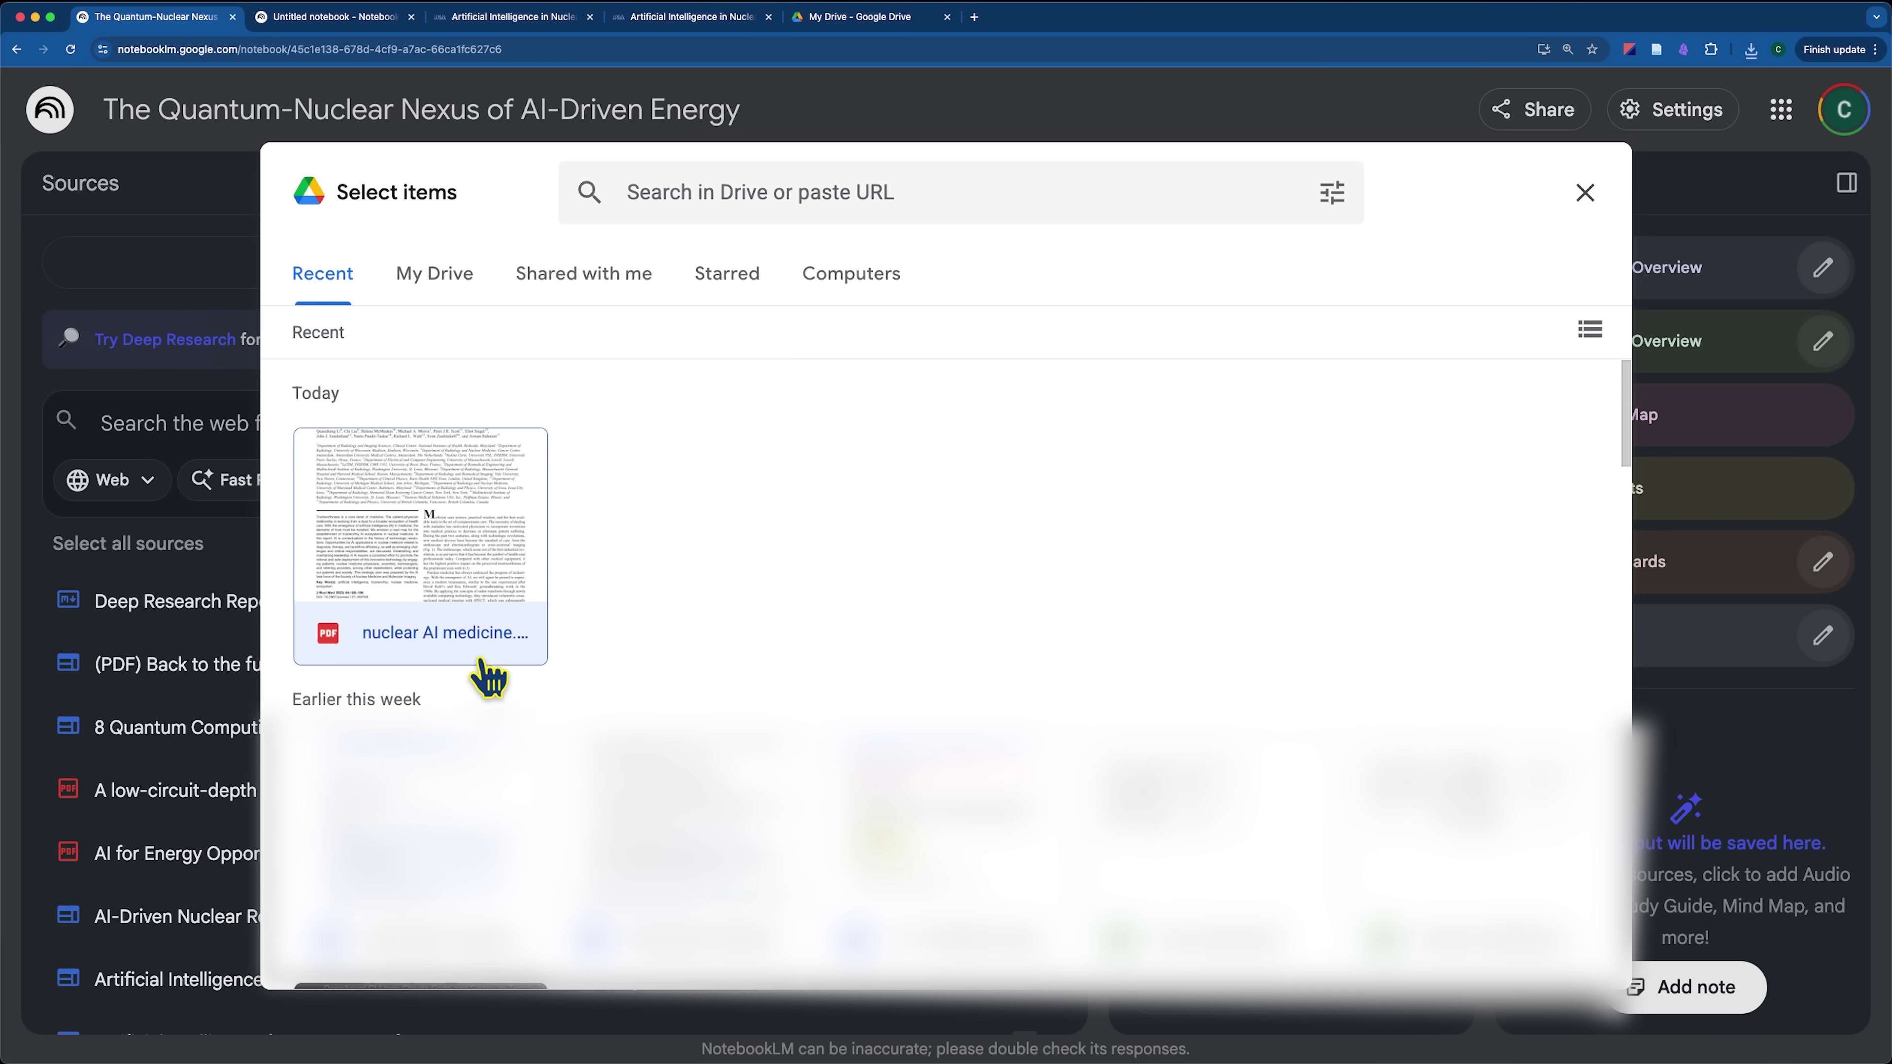
pyautogui.doubleClick(482, 656)
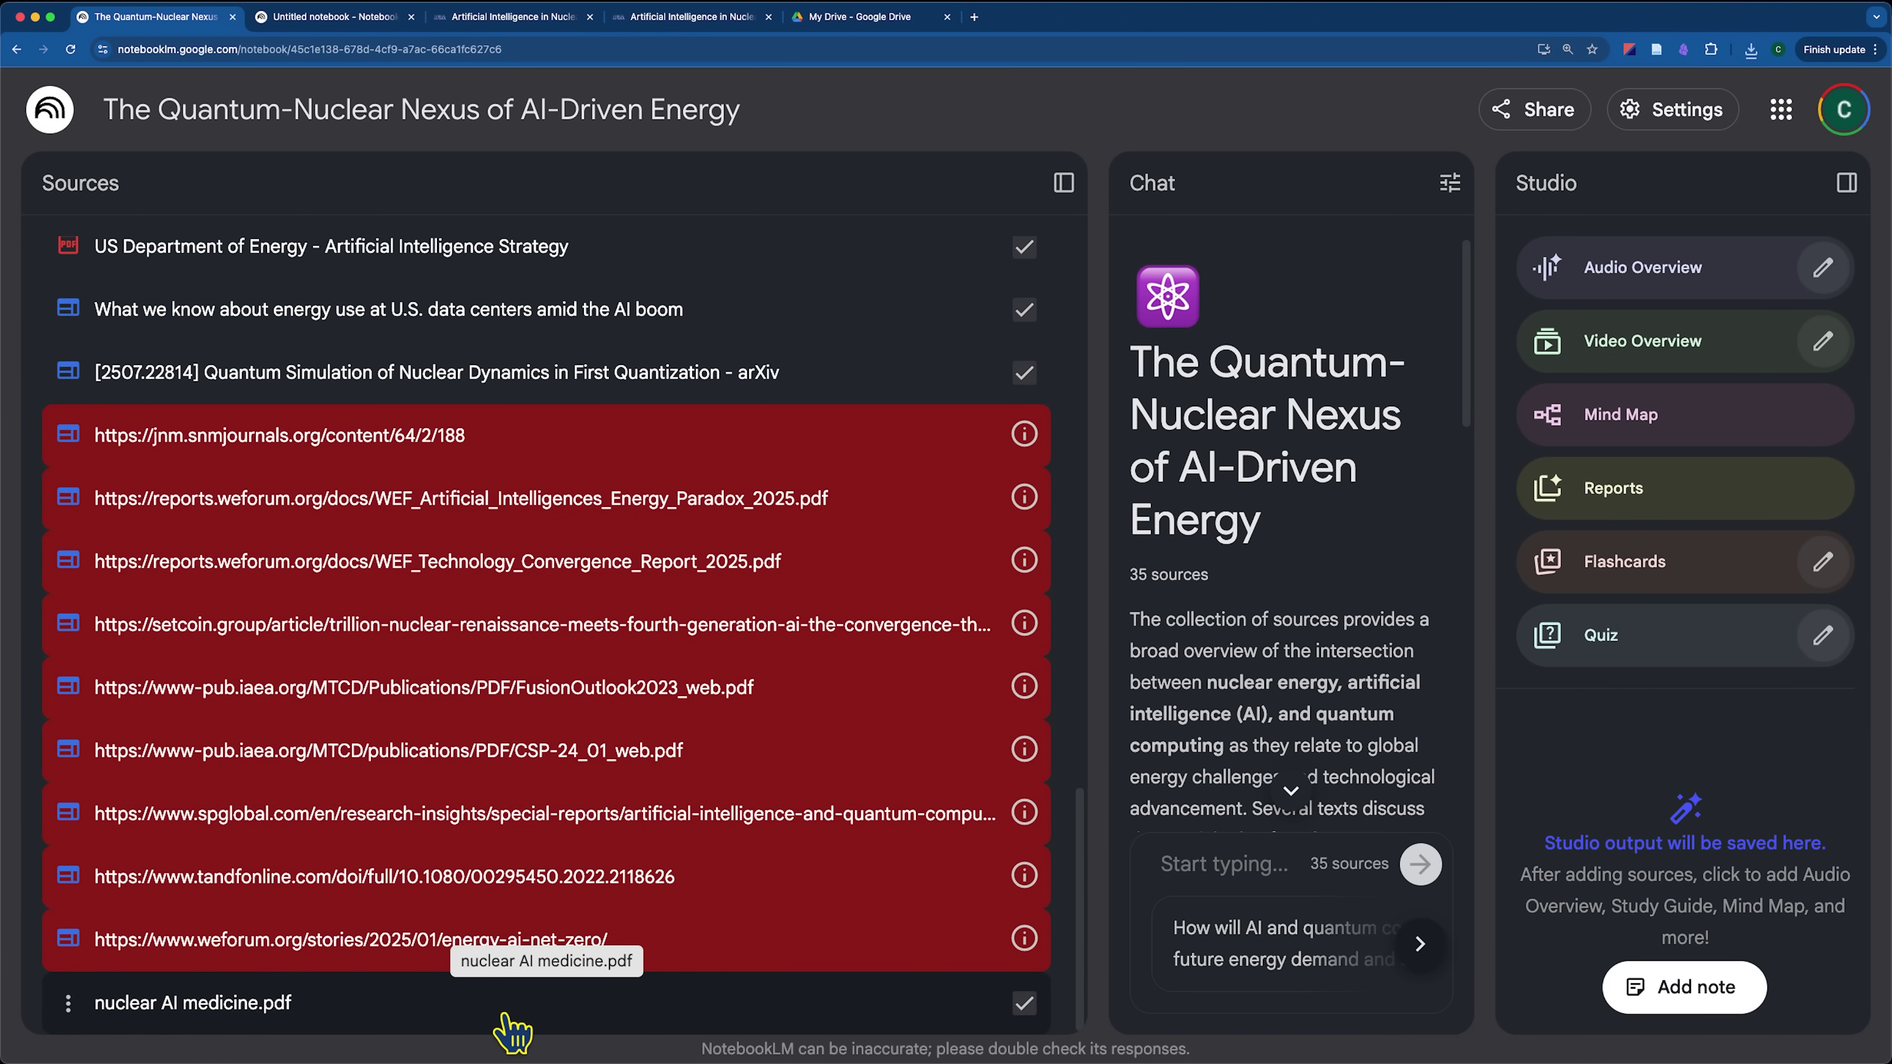
# Reopen the Add sources dialog and close it without adding anything
pyautogui.scroll(15, 551, 671)
pyautogui.click(529, 264)
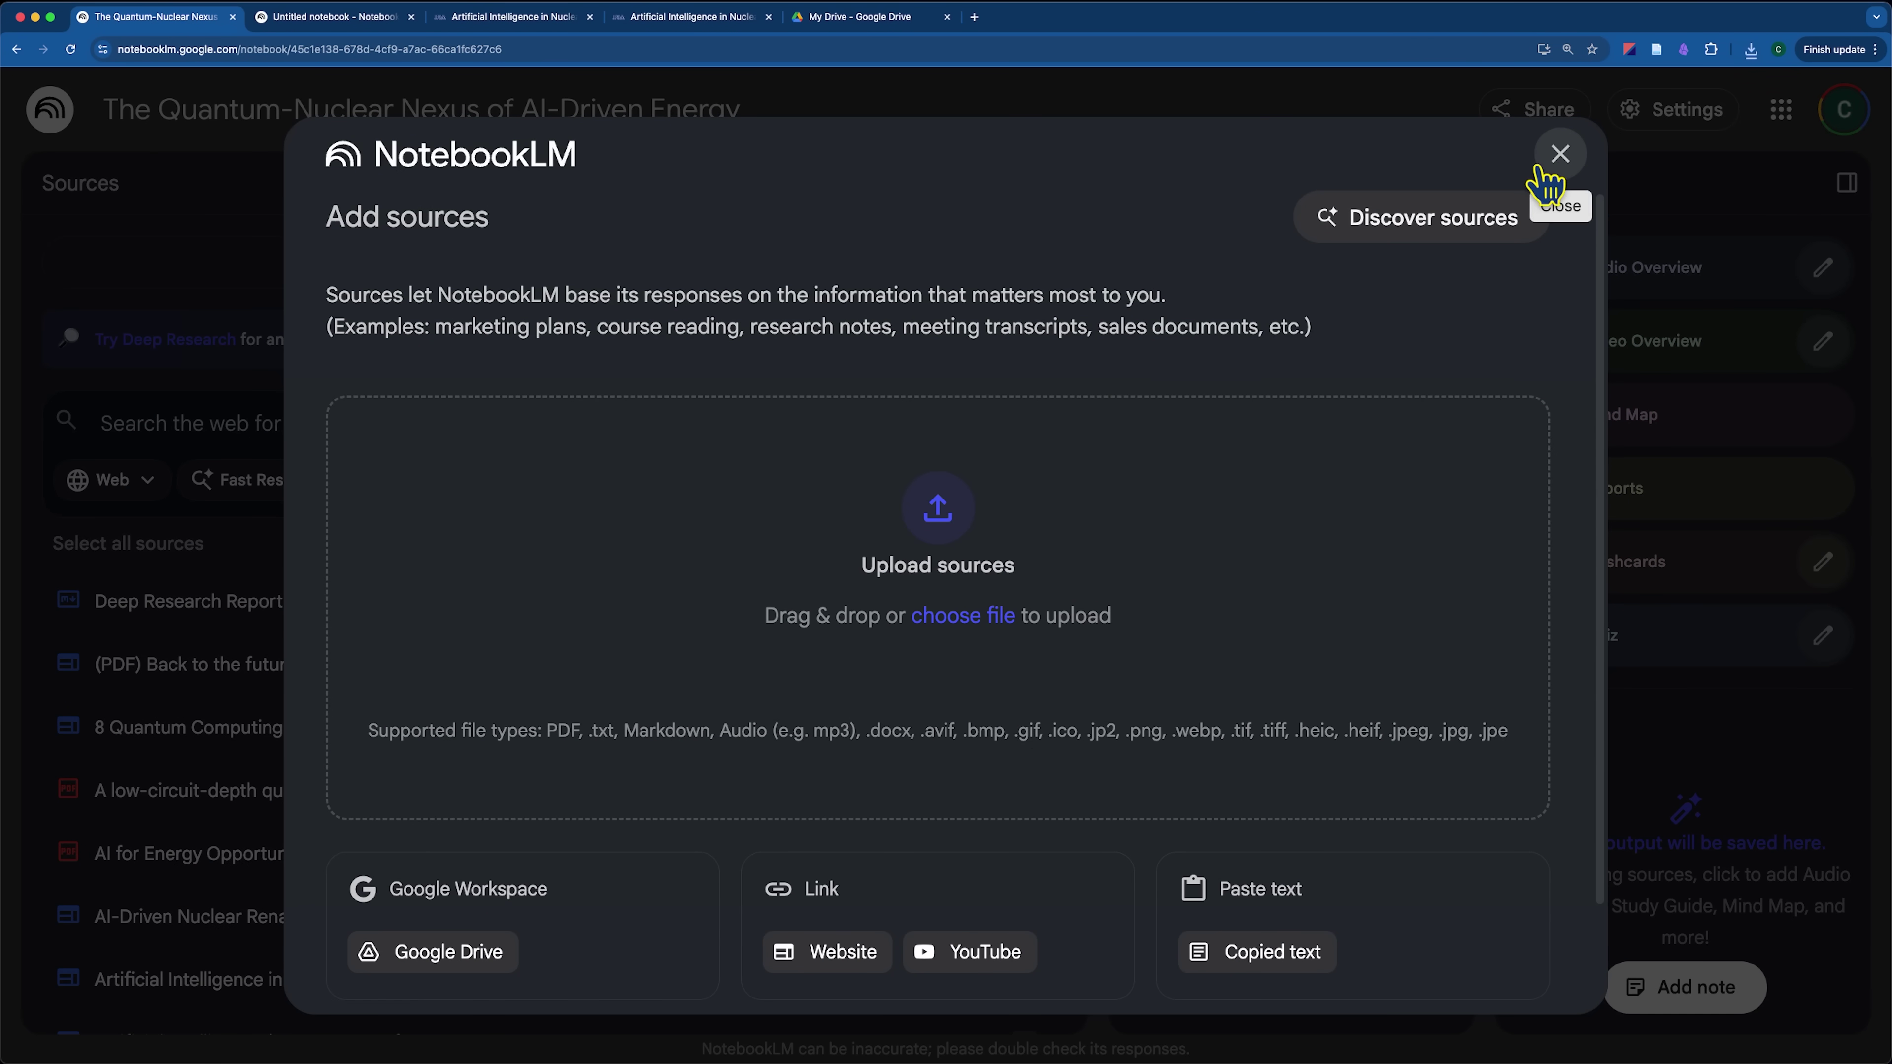
pyautogui.click(1559, 155)
pyautogui.scroll(-2, 491, 696)
pyautogui.scroll(15, 499, 708)
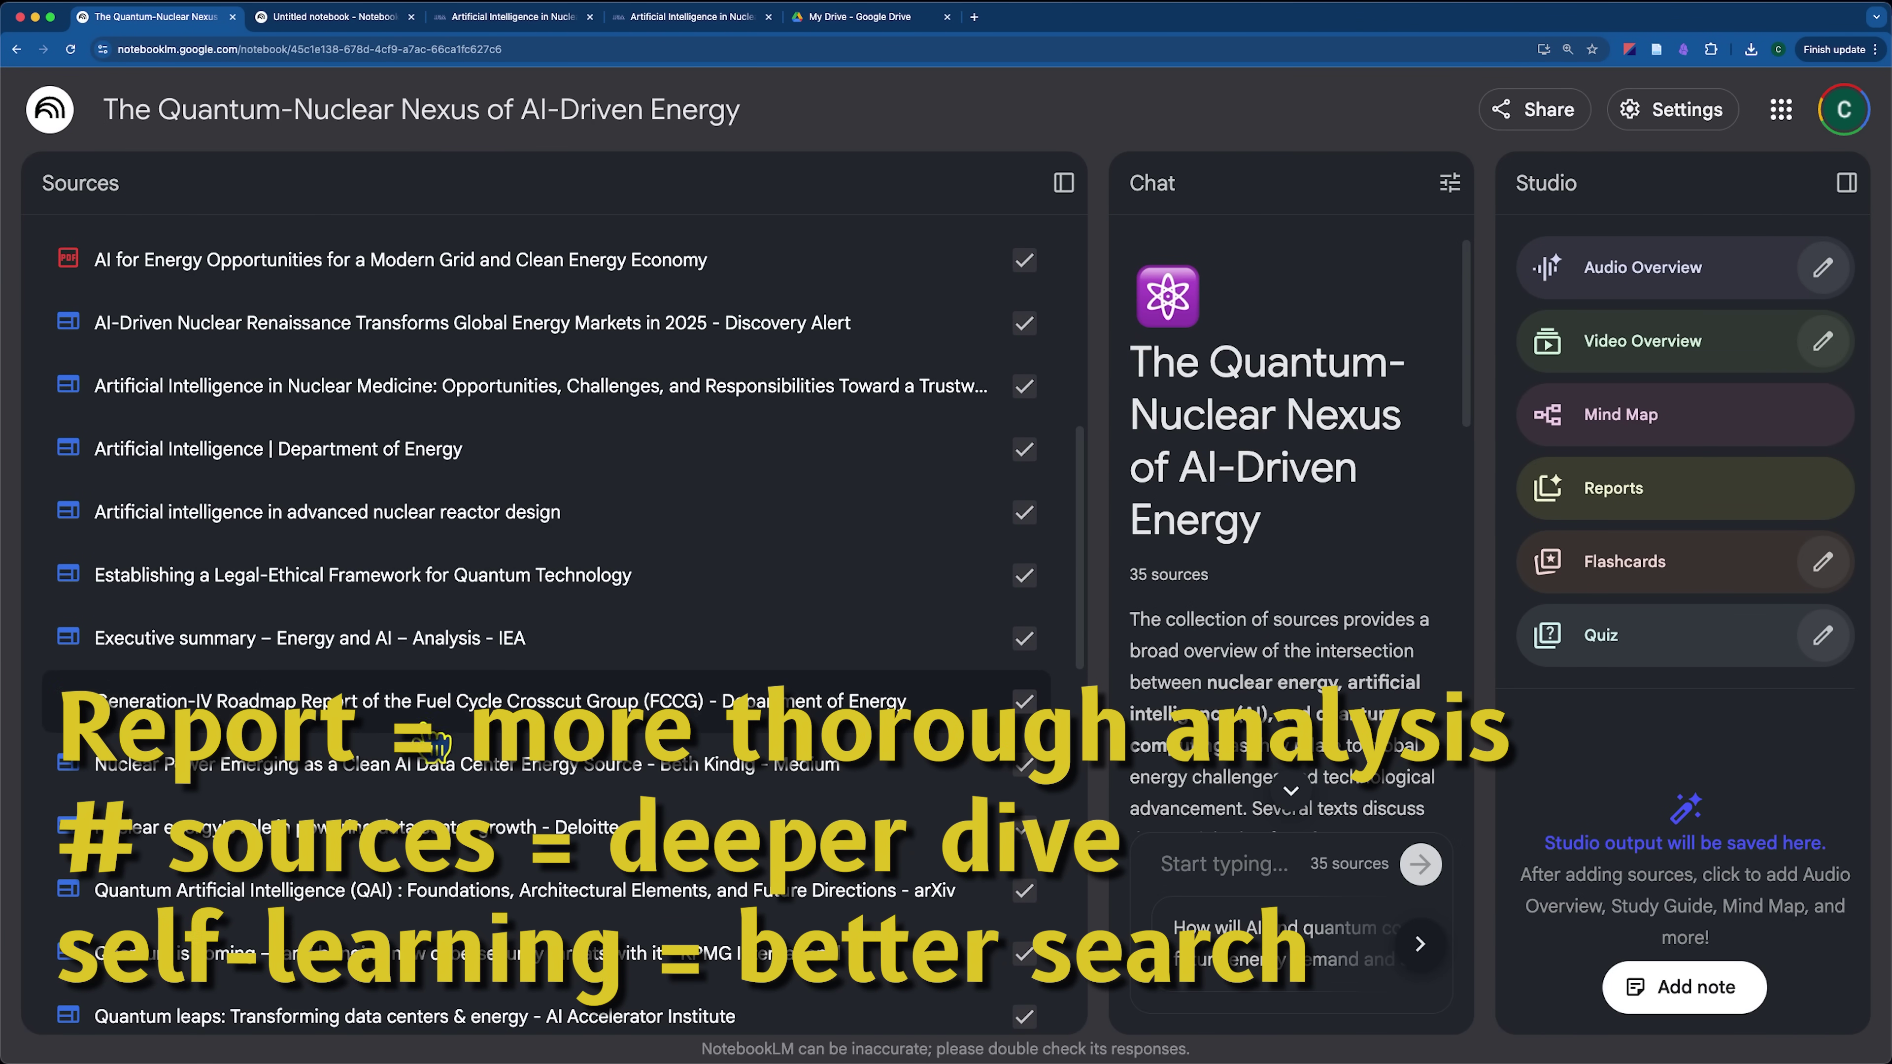
# Scroll up the 35-source list to reach the Deep Research Report source
pyautogui.scroll(1, 435, 727)
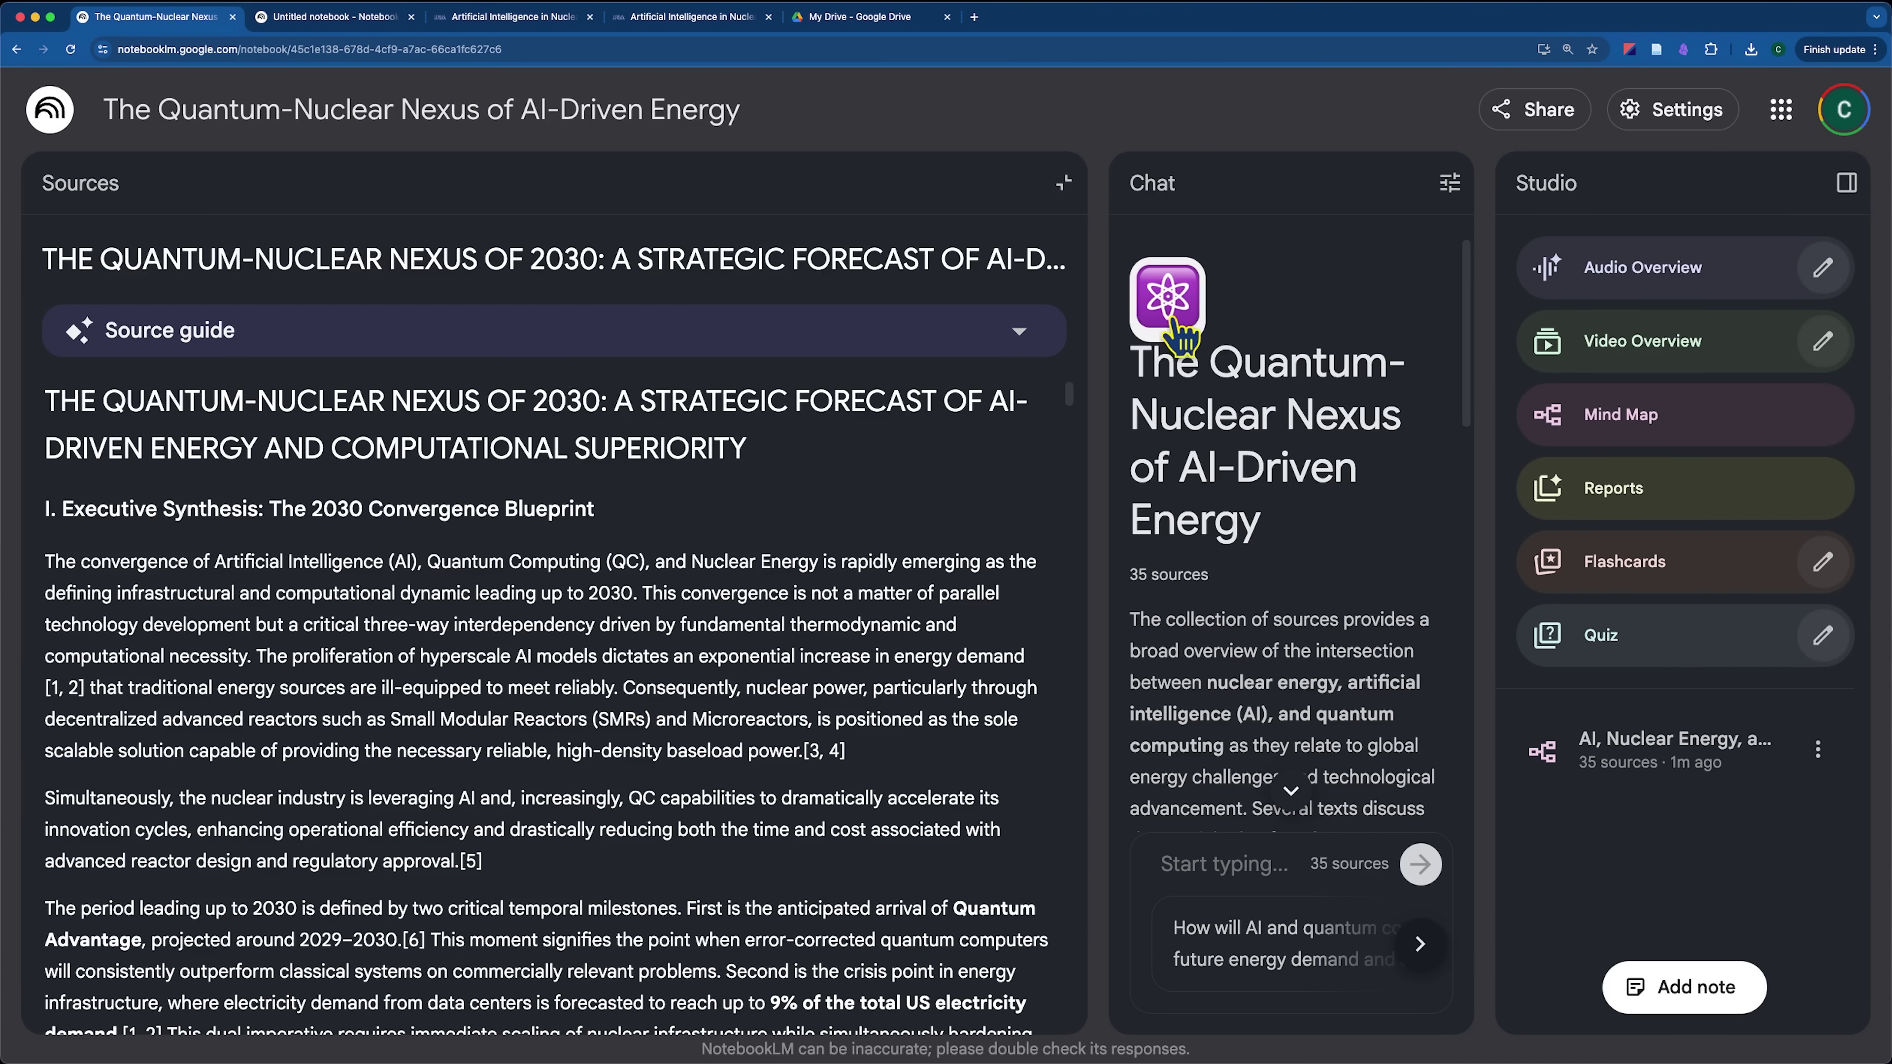
# Reopen the Deep Research report, scroll its references back to the top, then return to the sources list
pyautogui.click(1065, 185)
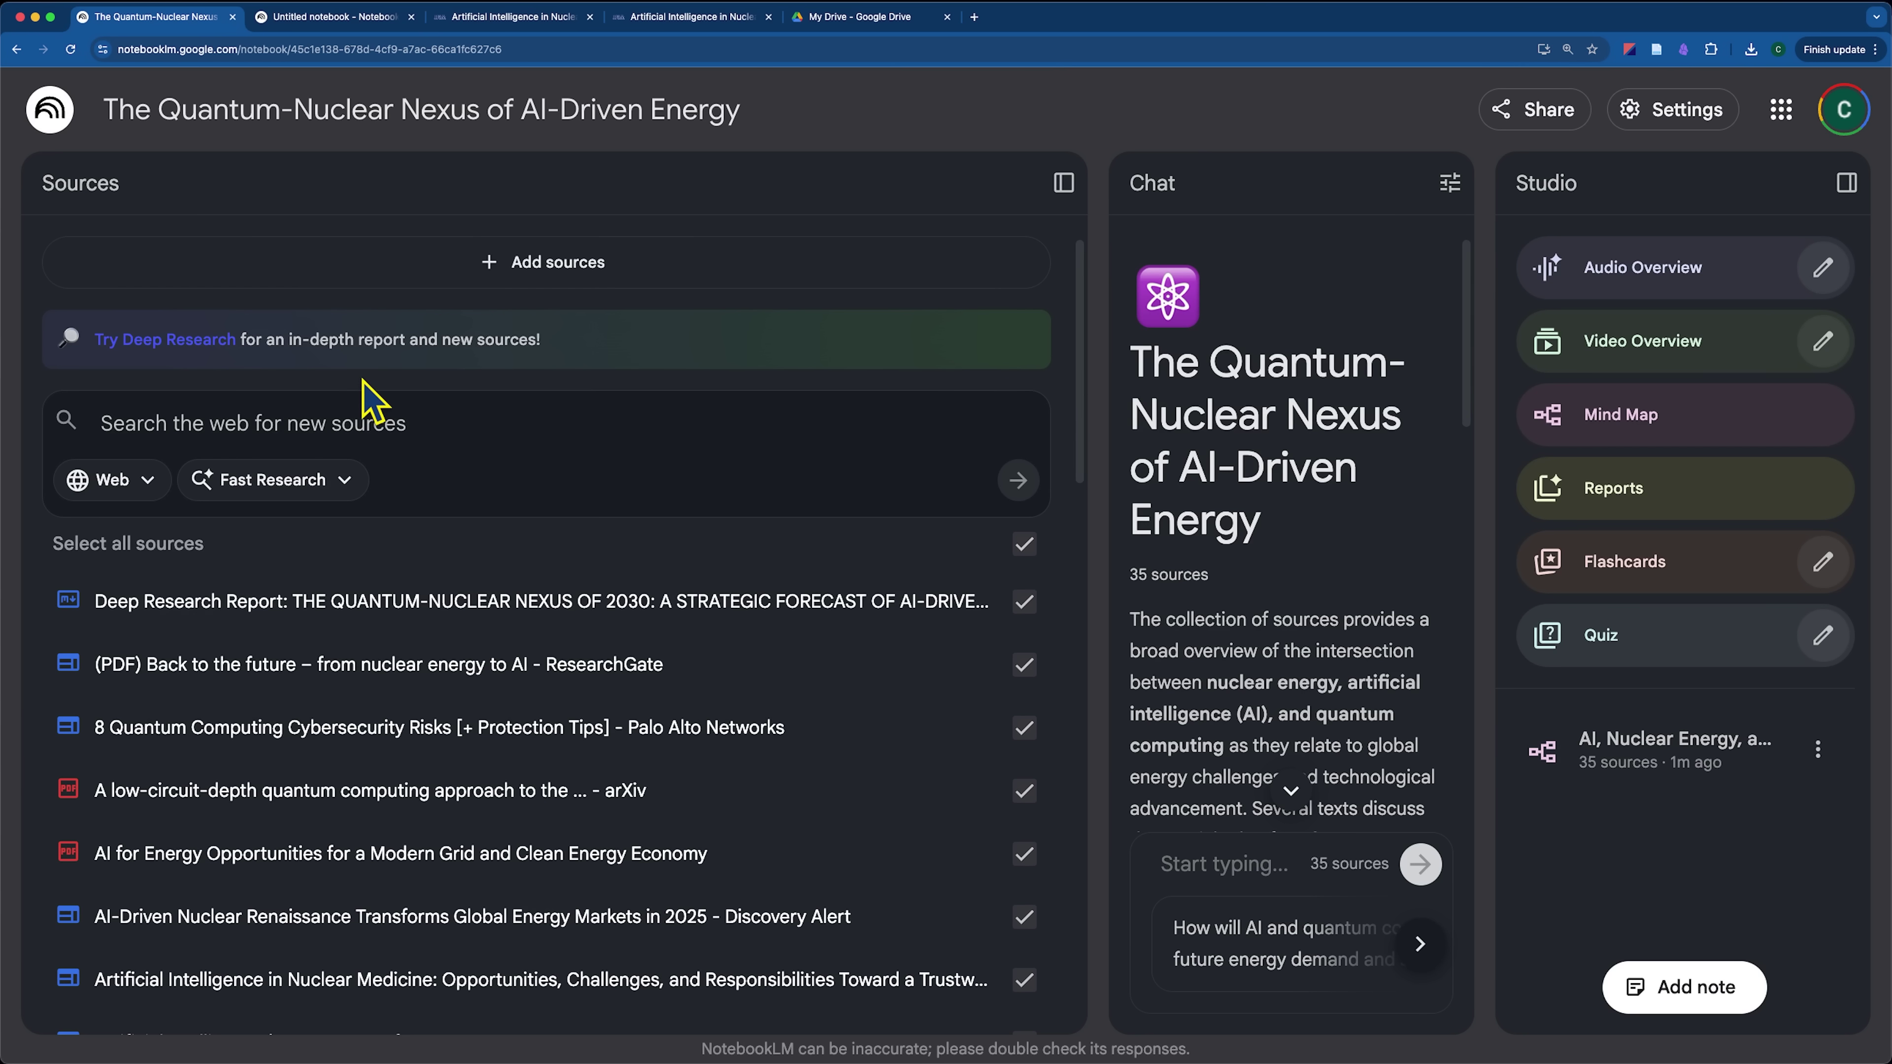
pyautogui.click(522, 601)
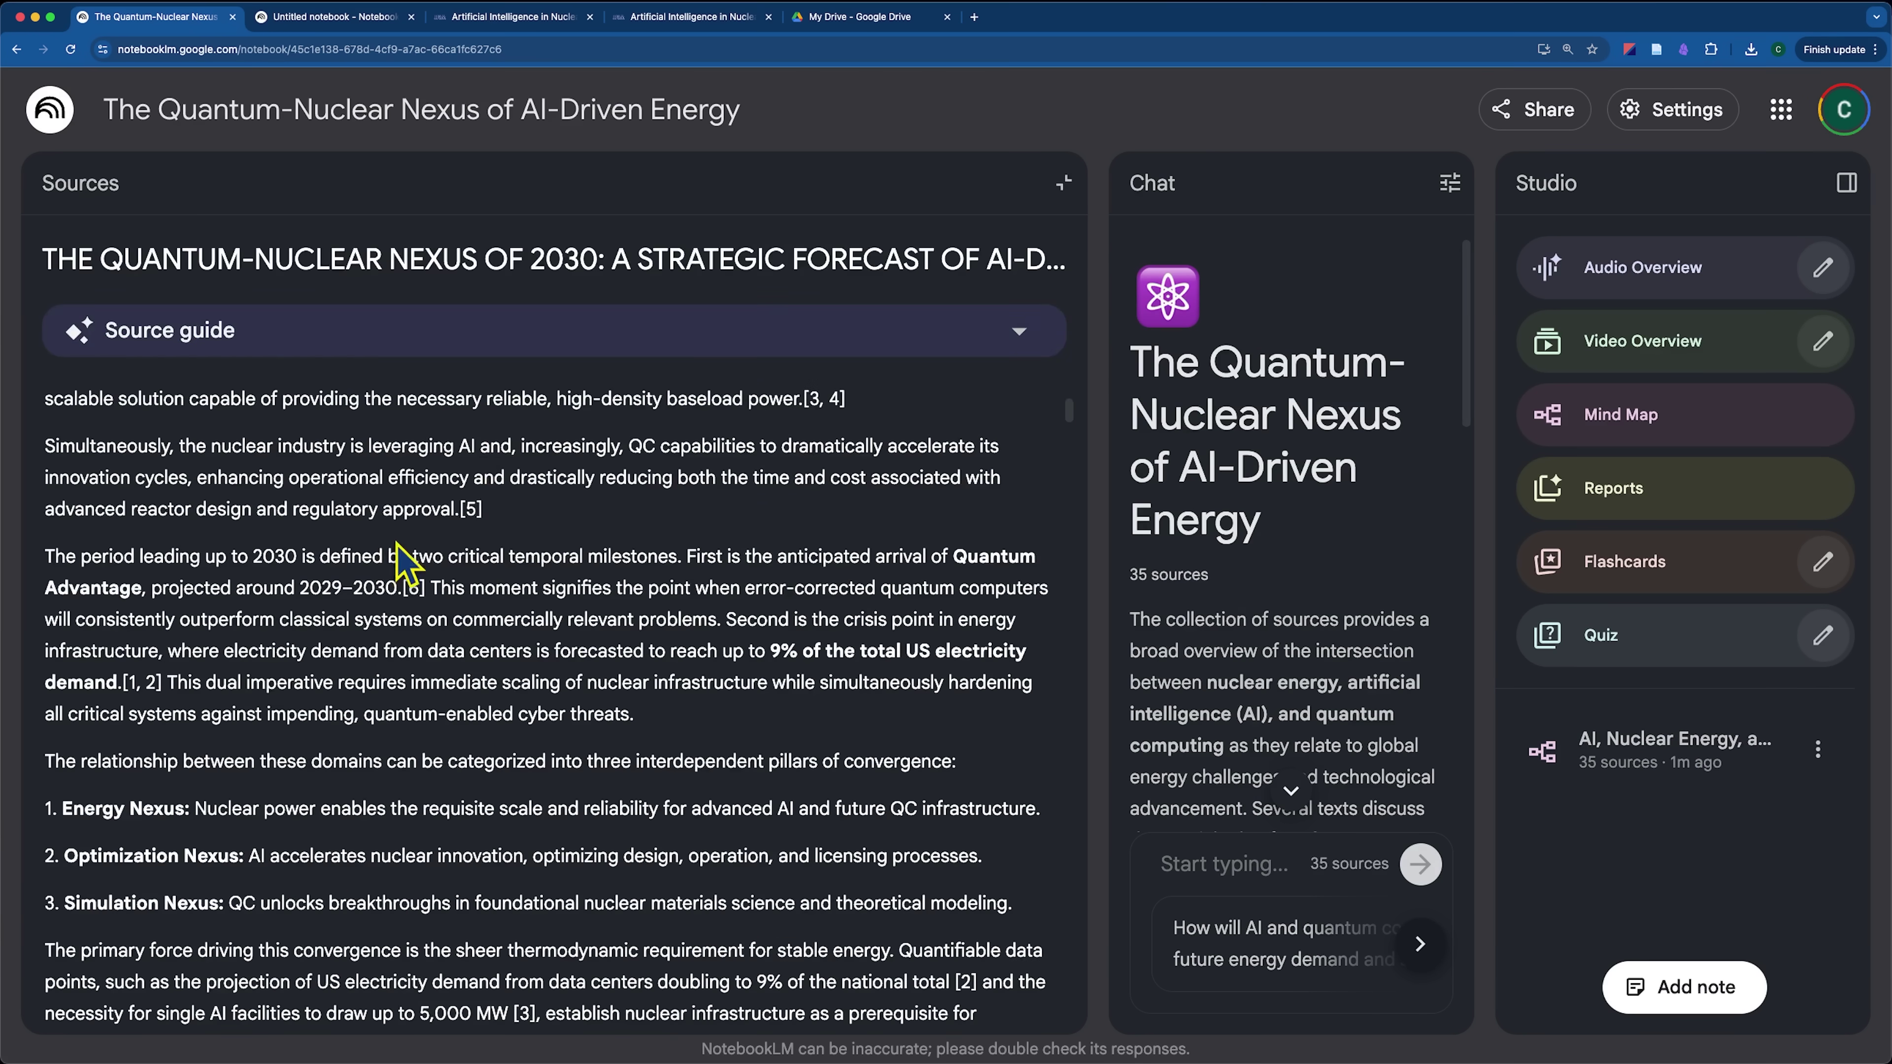
pyautogui.scroll(-20, 395, 660)
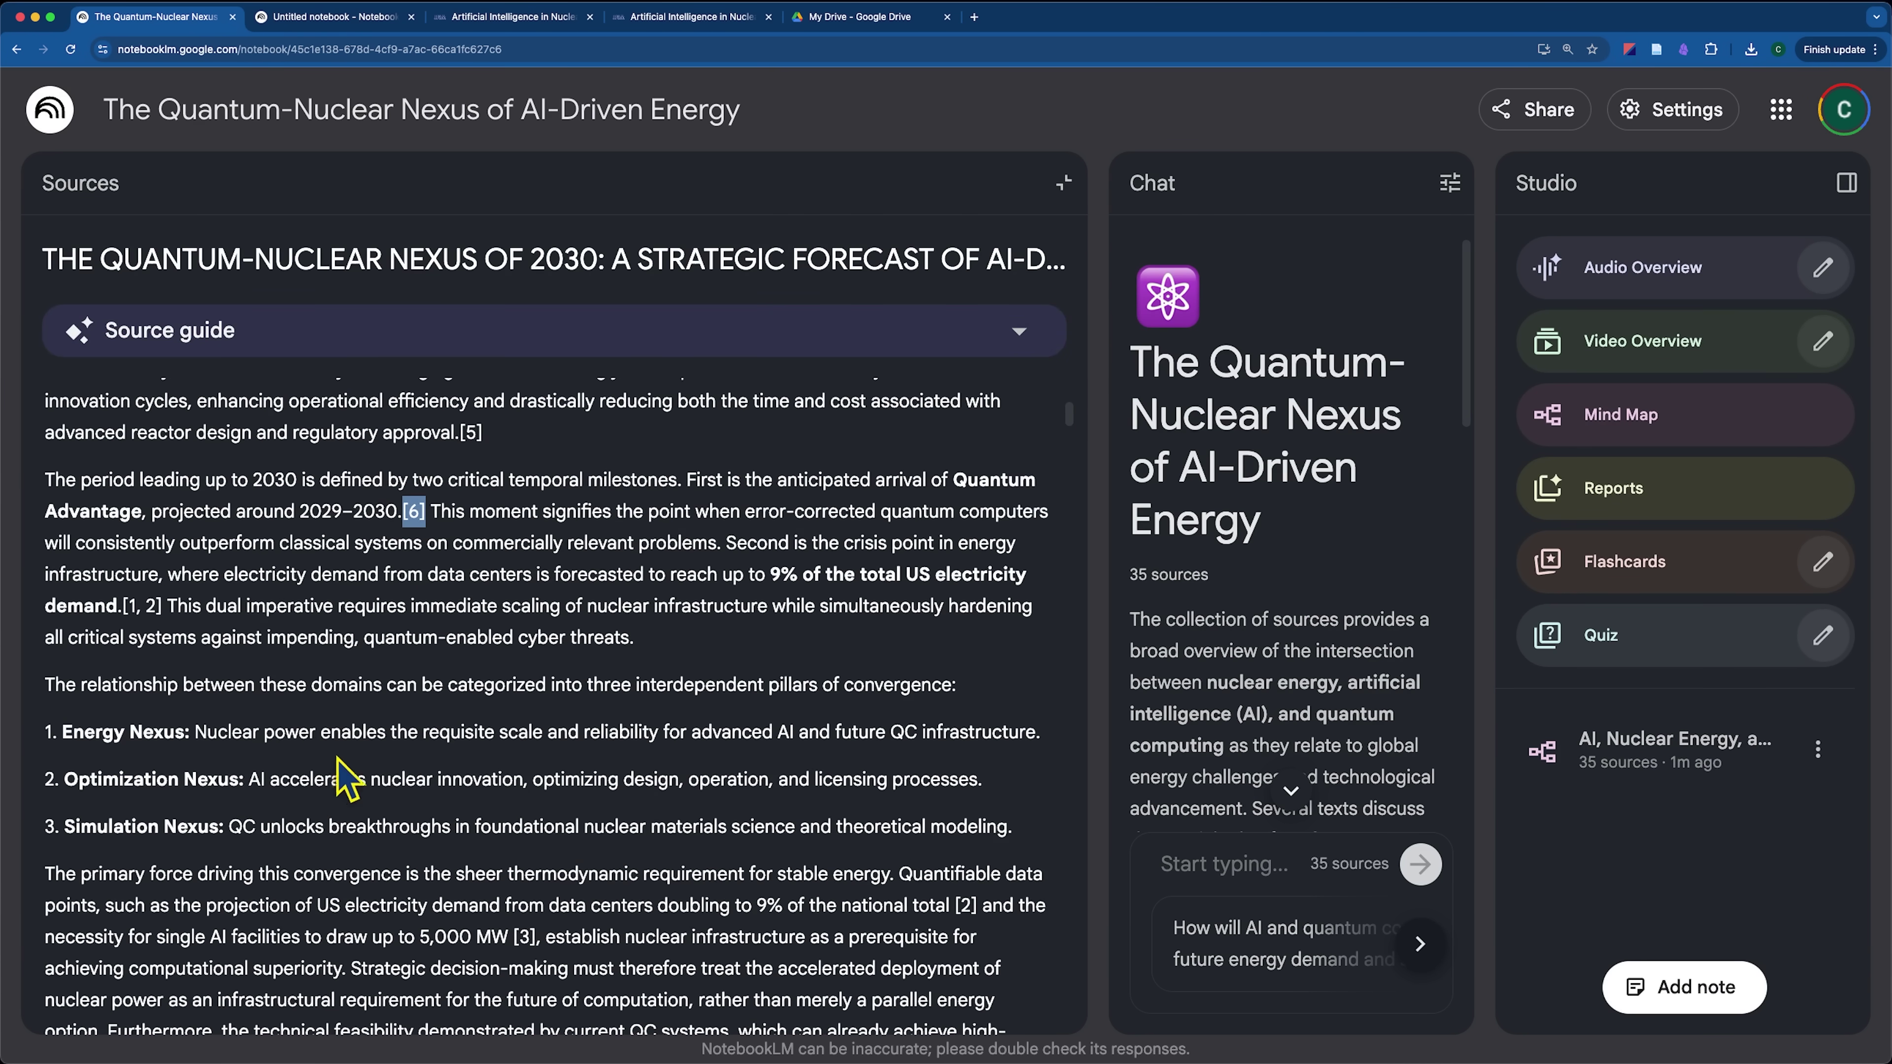
pyautogui.scroll(7, 134, 820)
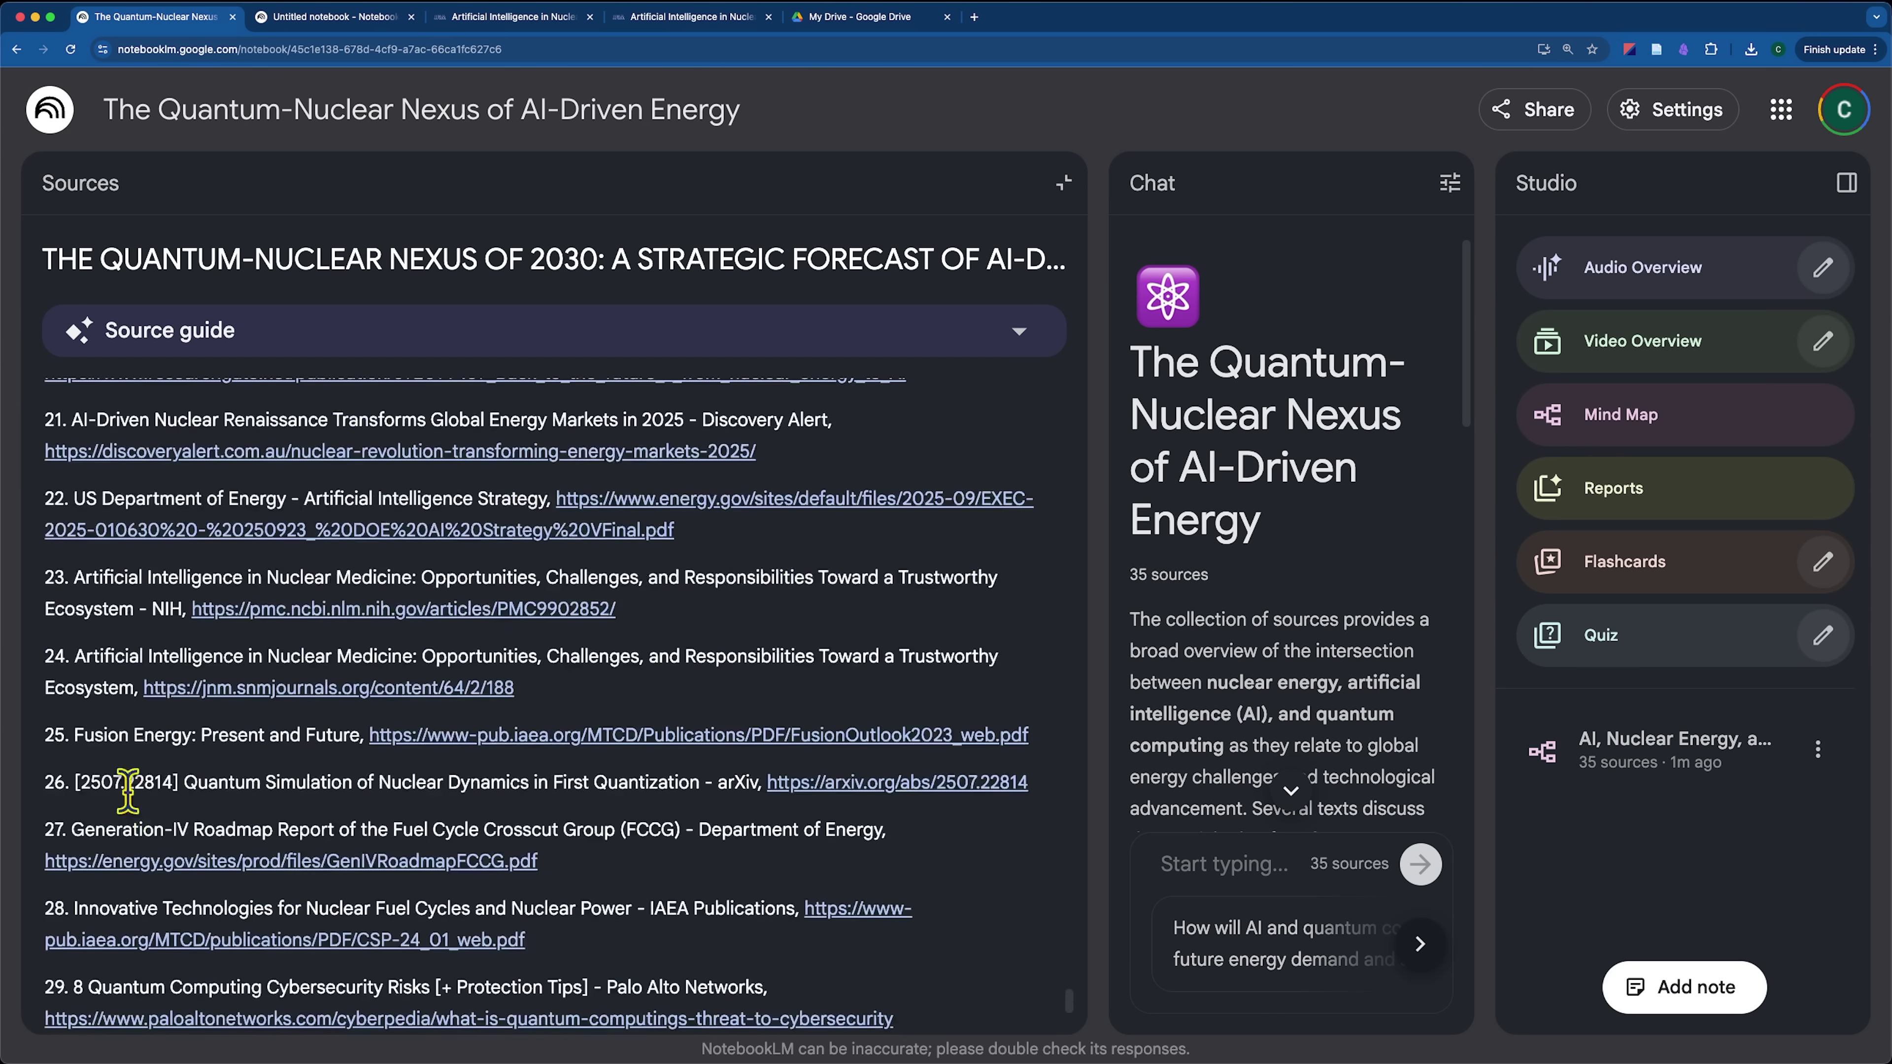
pyautogui.scroll(10, 312, 668)
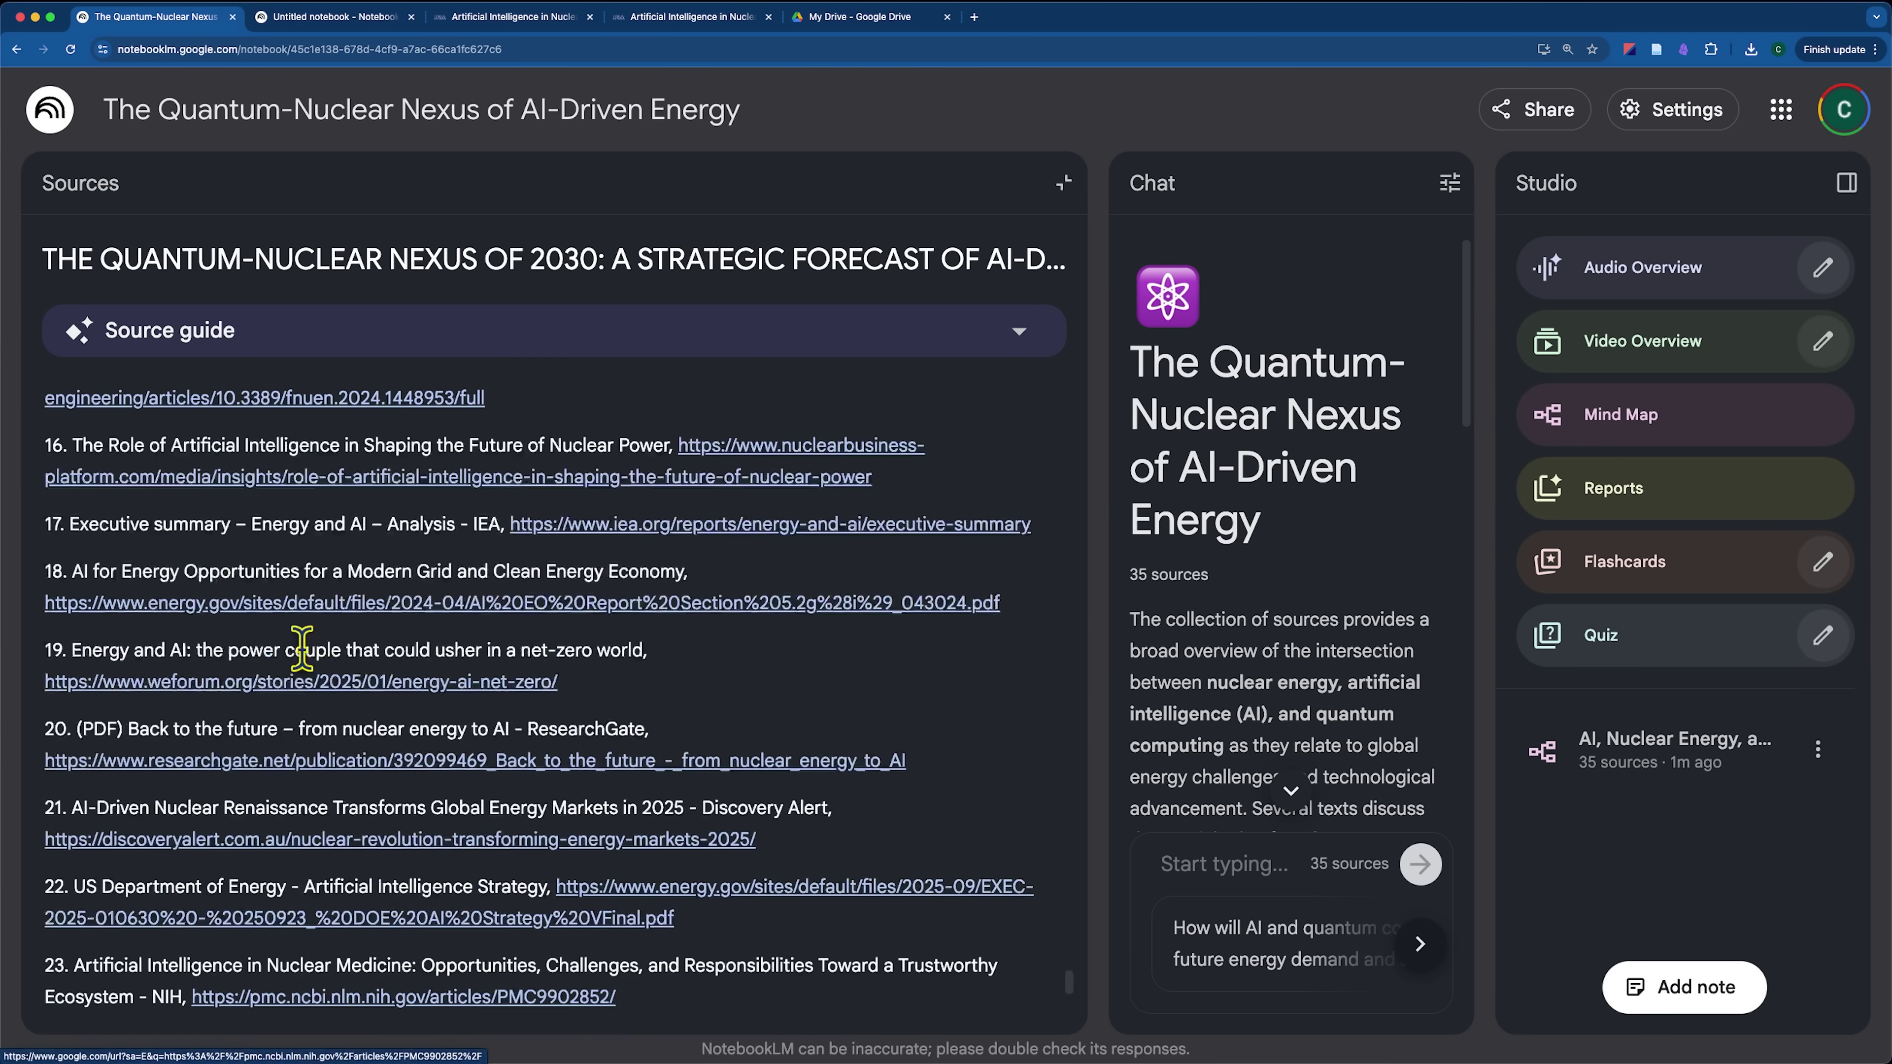
pyautogui.scroll(10, 422, 682)
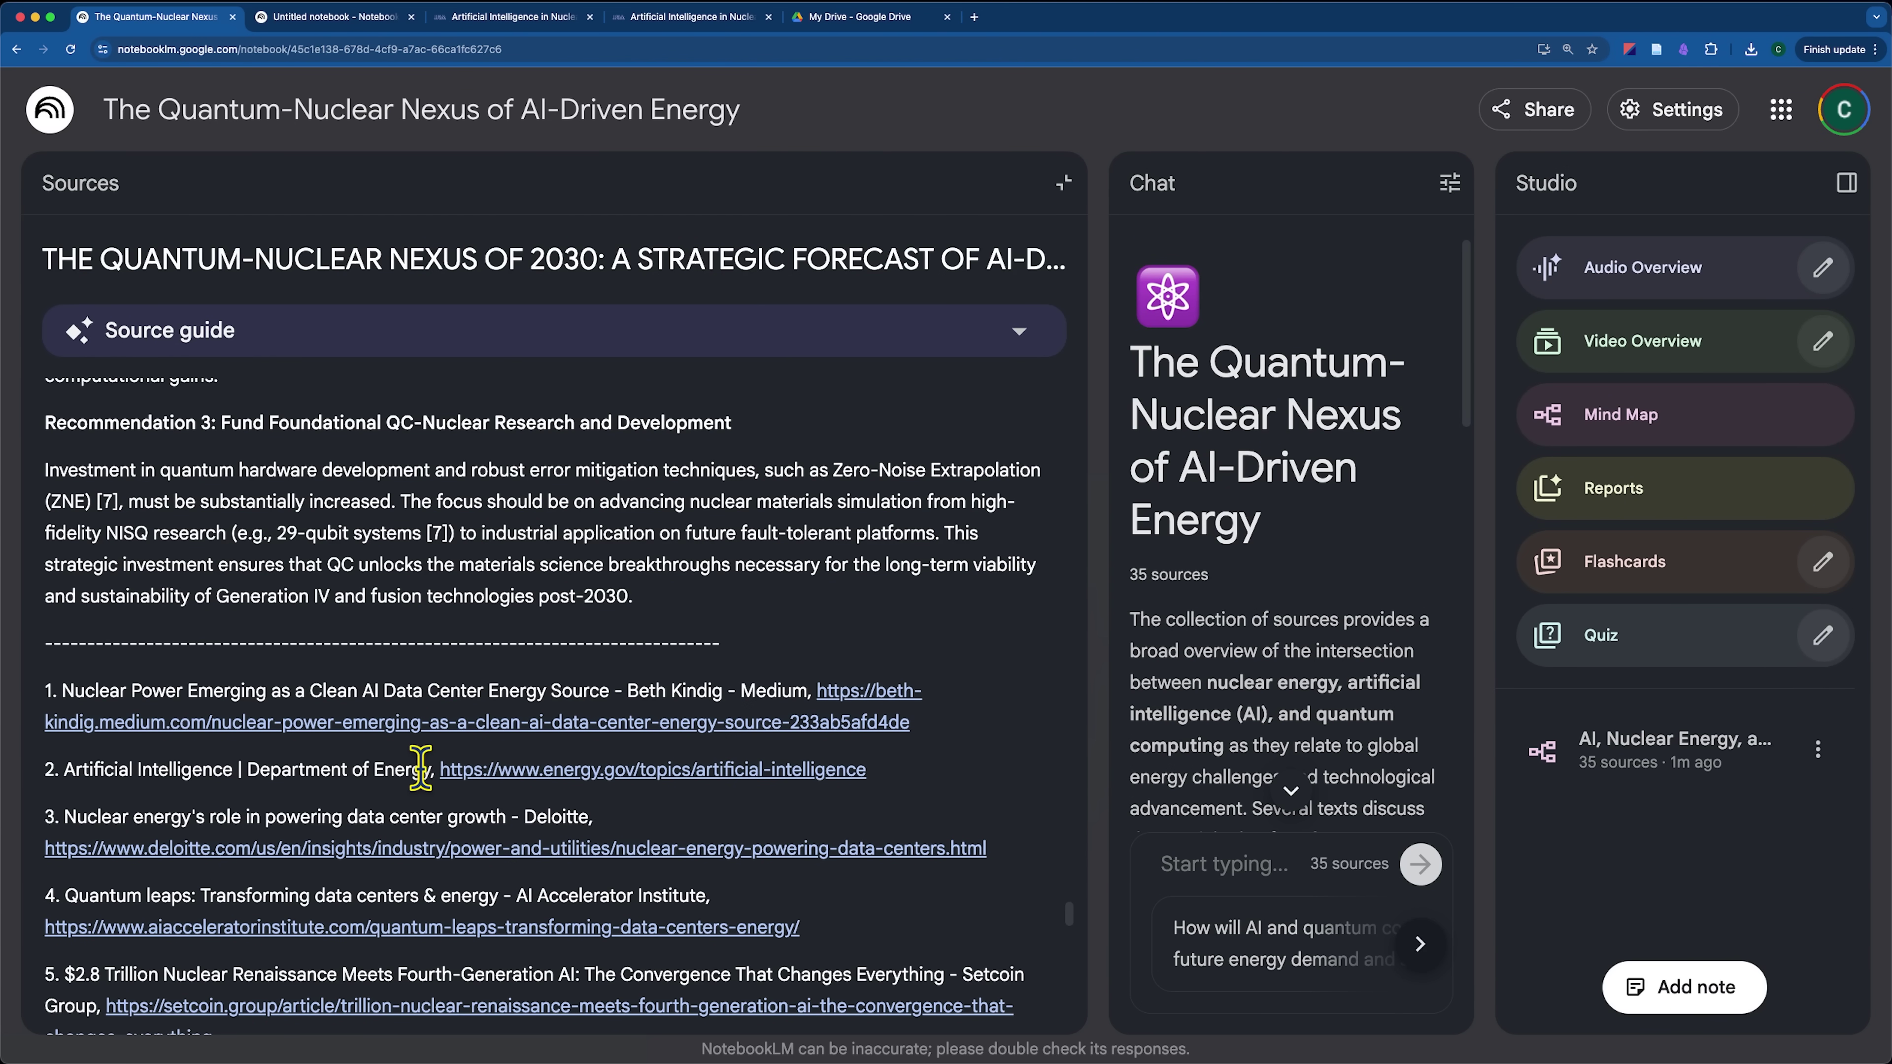
pyautogui.scroll(20, 421, 768)
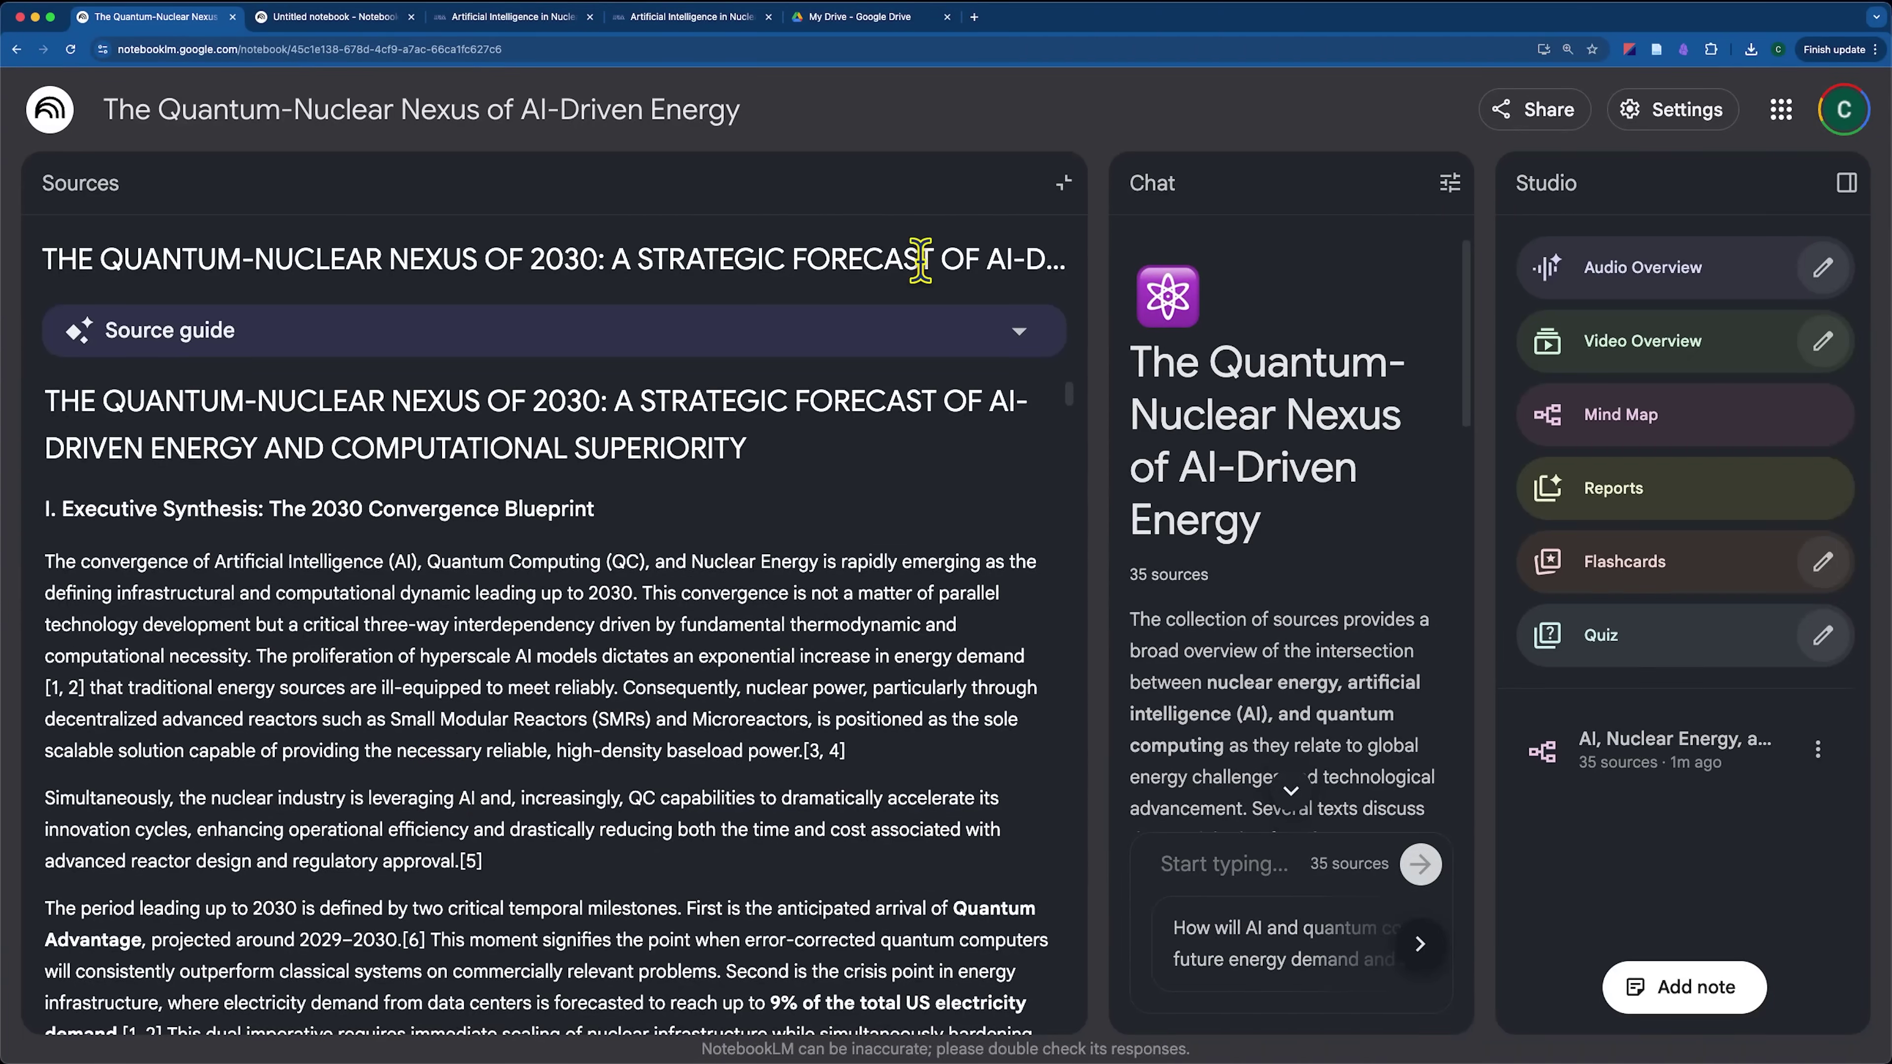
pyautogui.click(1063, 184)
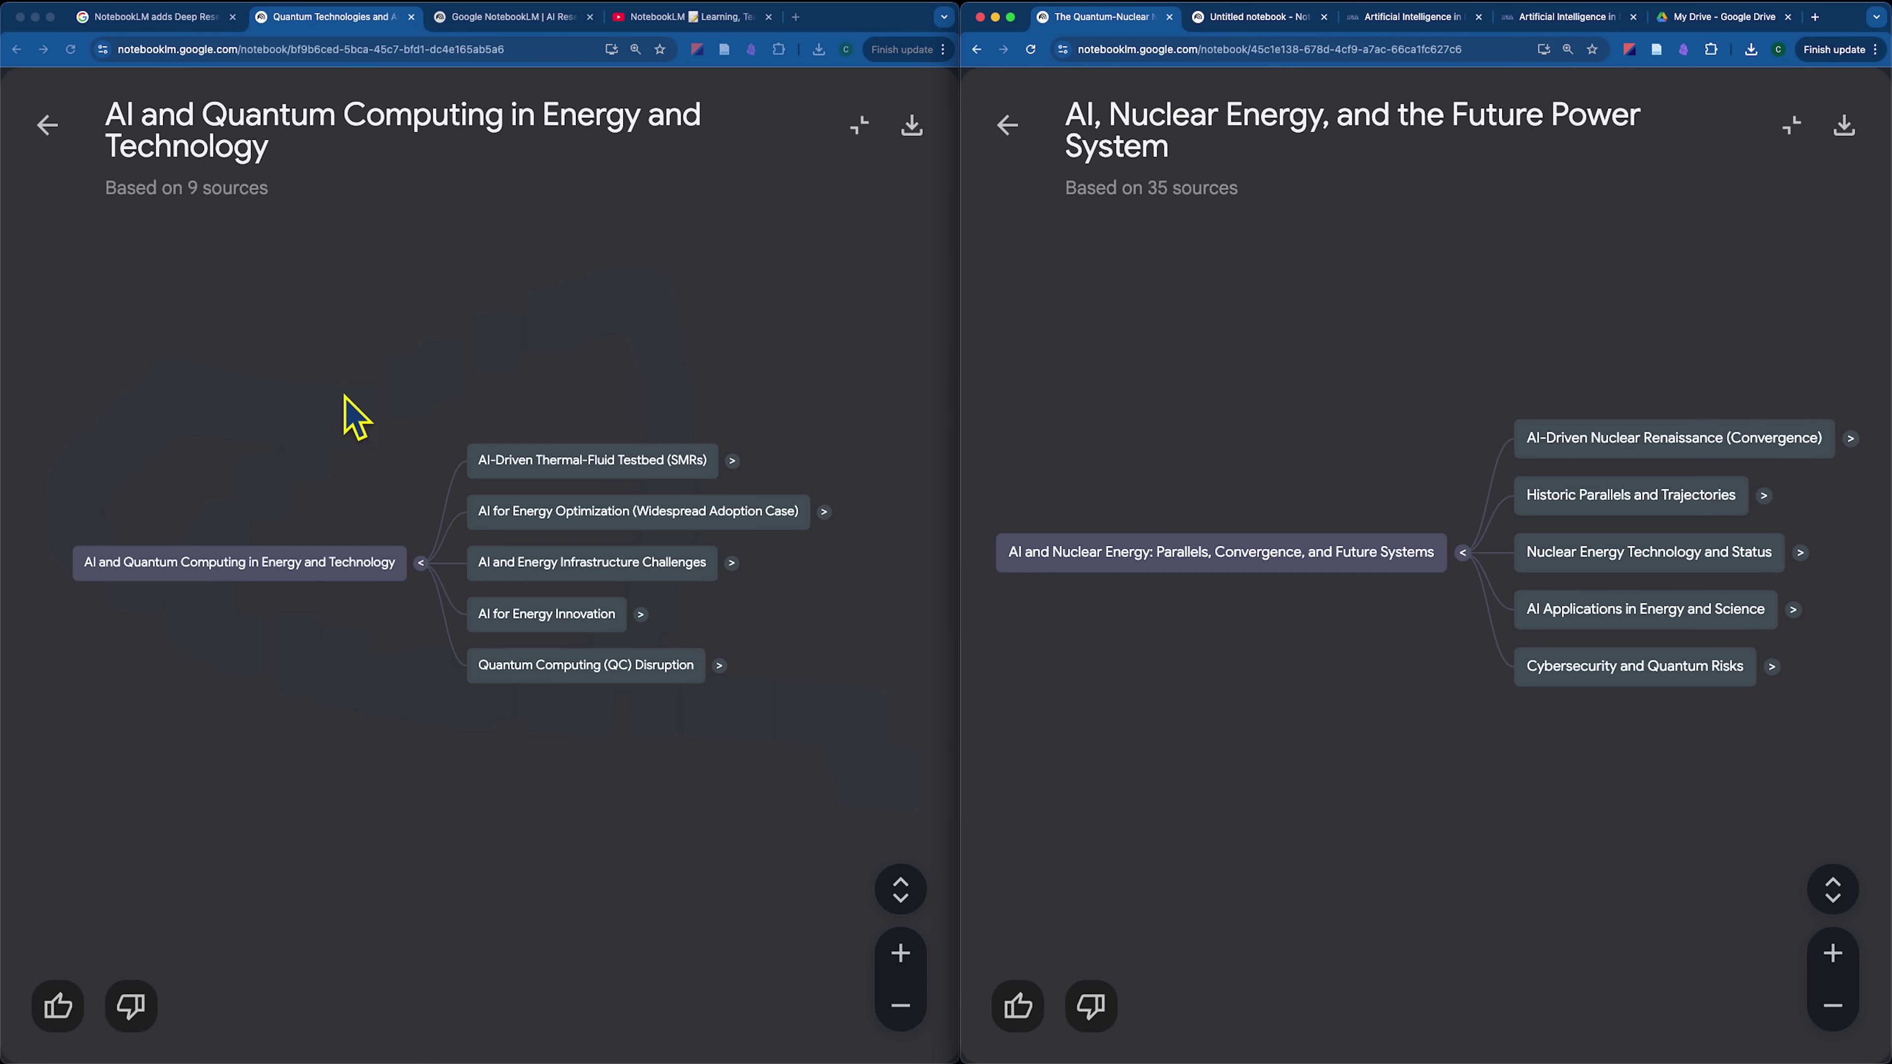
# In the 9-source quantum map, expand and collapse the Quantum Computing (QC) Disruption branch
pyautogui.click(177, 193)
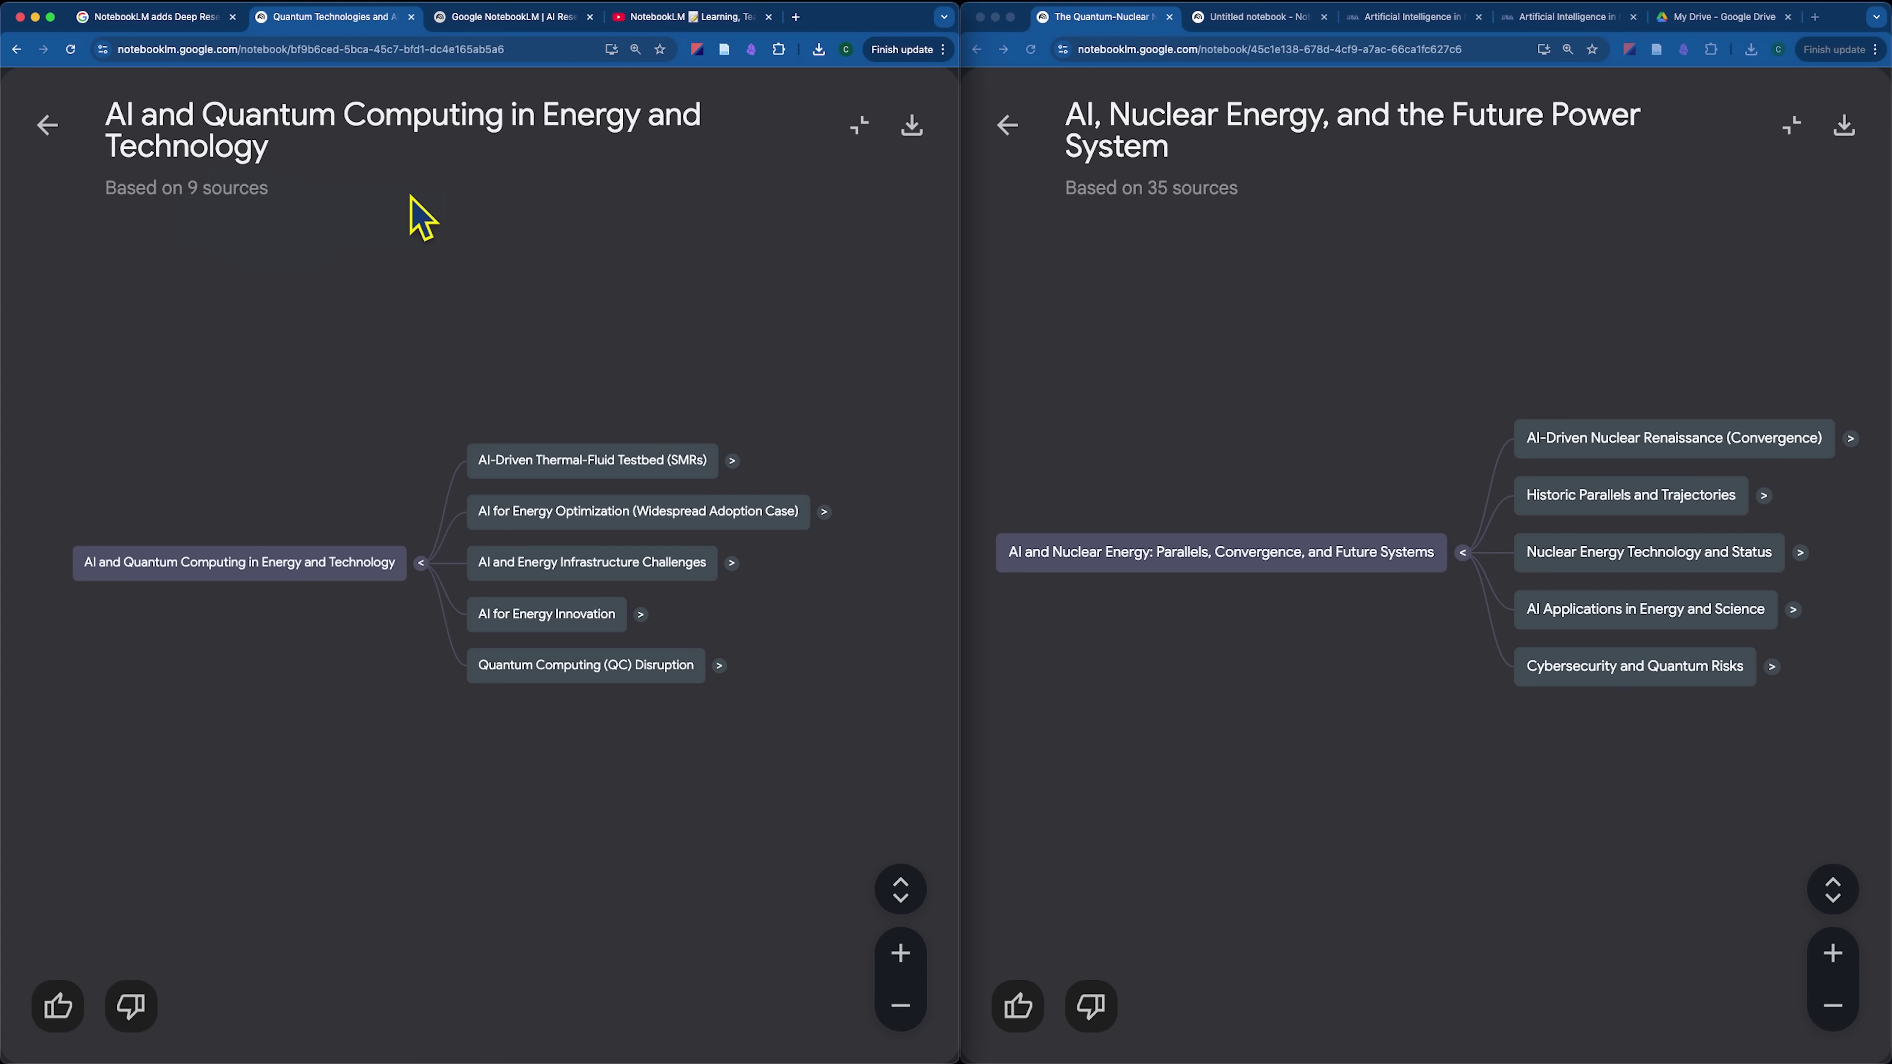
pyautogui.click(1189, 196)
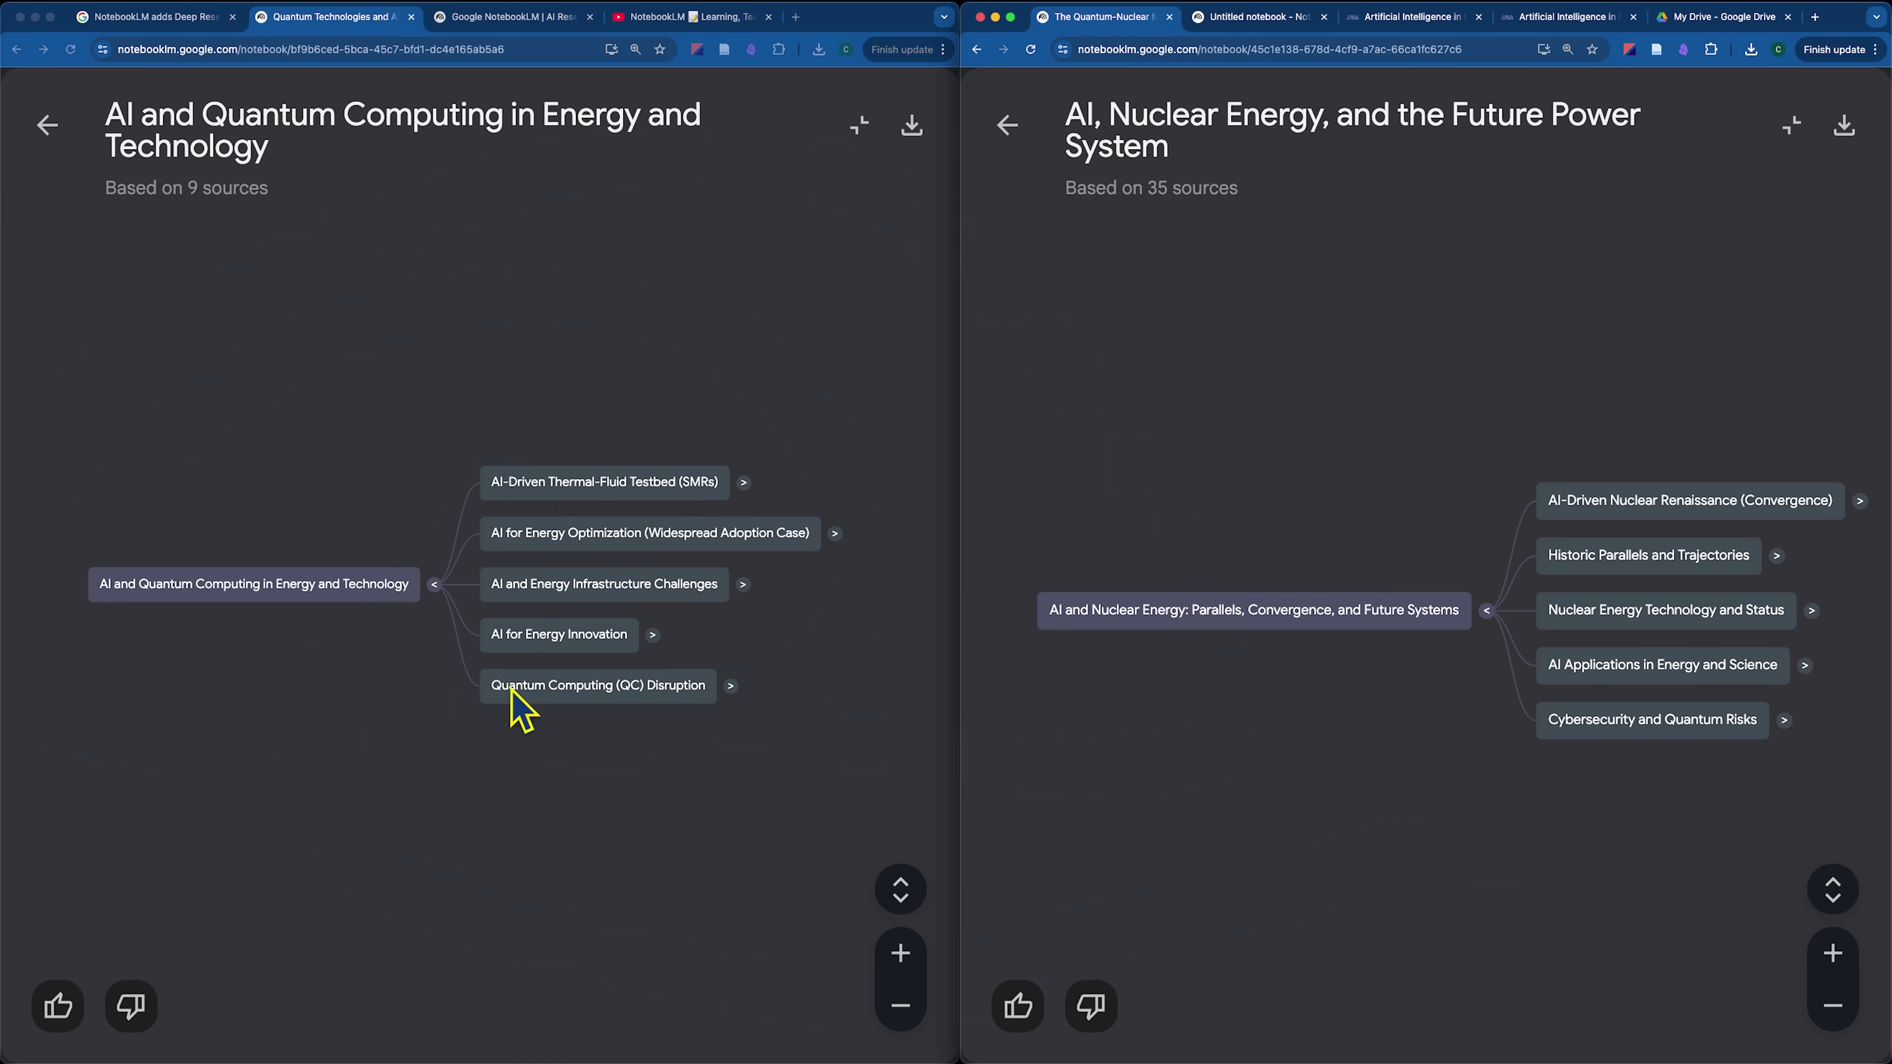
pyautogui.click(731, 686)
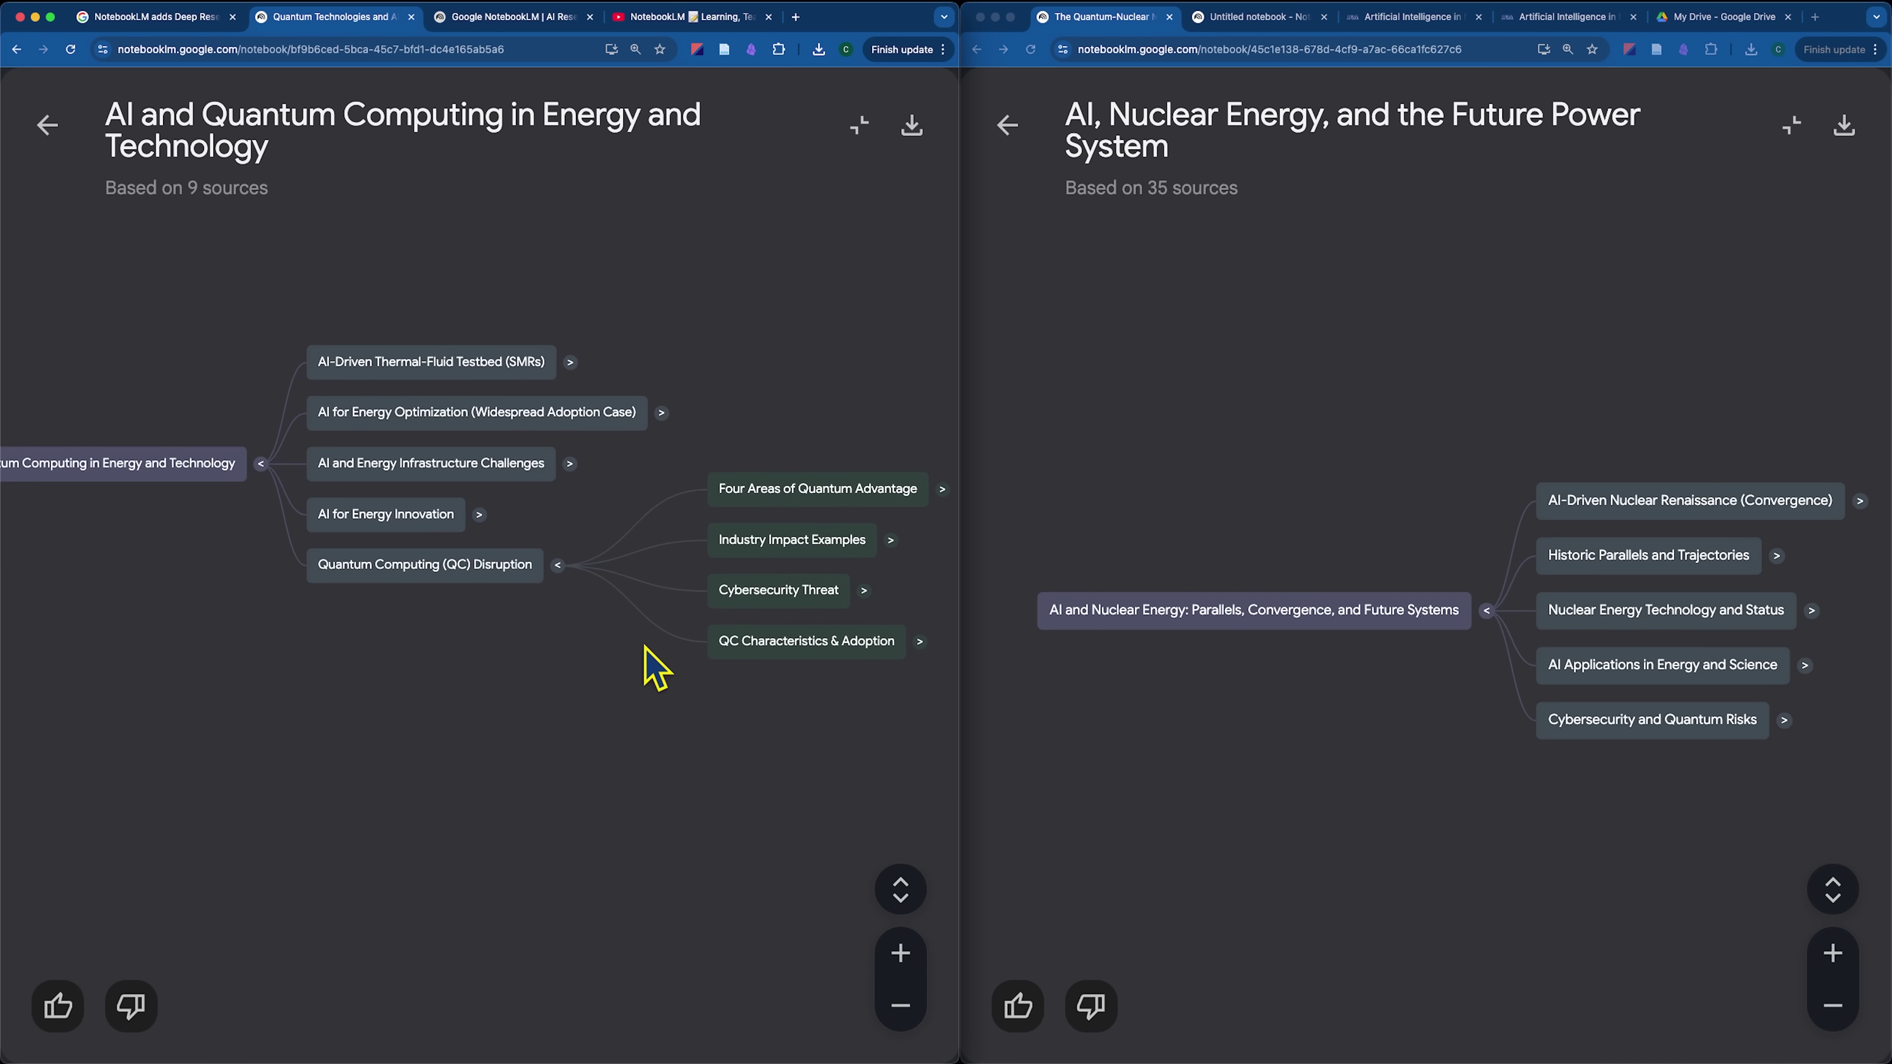
pyautogui.click(559, 566)
# In the 35-source map, expand Historic Parallels and AI-Driven Nuclear Renaissance branches, then close both maps
pyautogui.click(1341, 756)
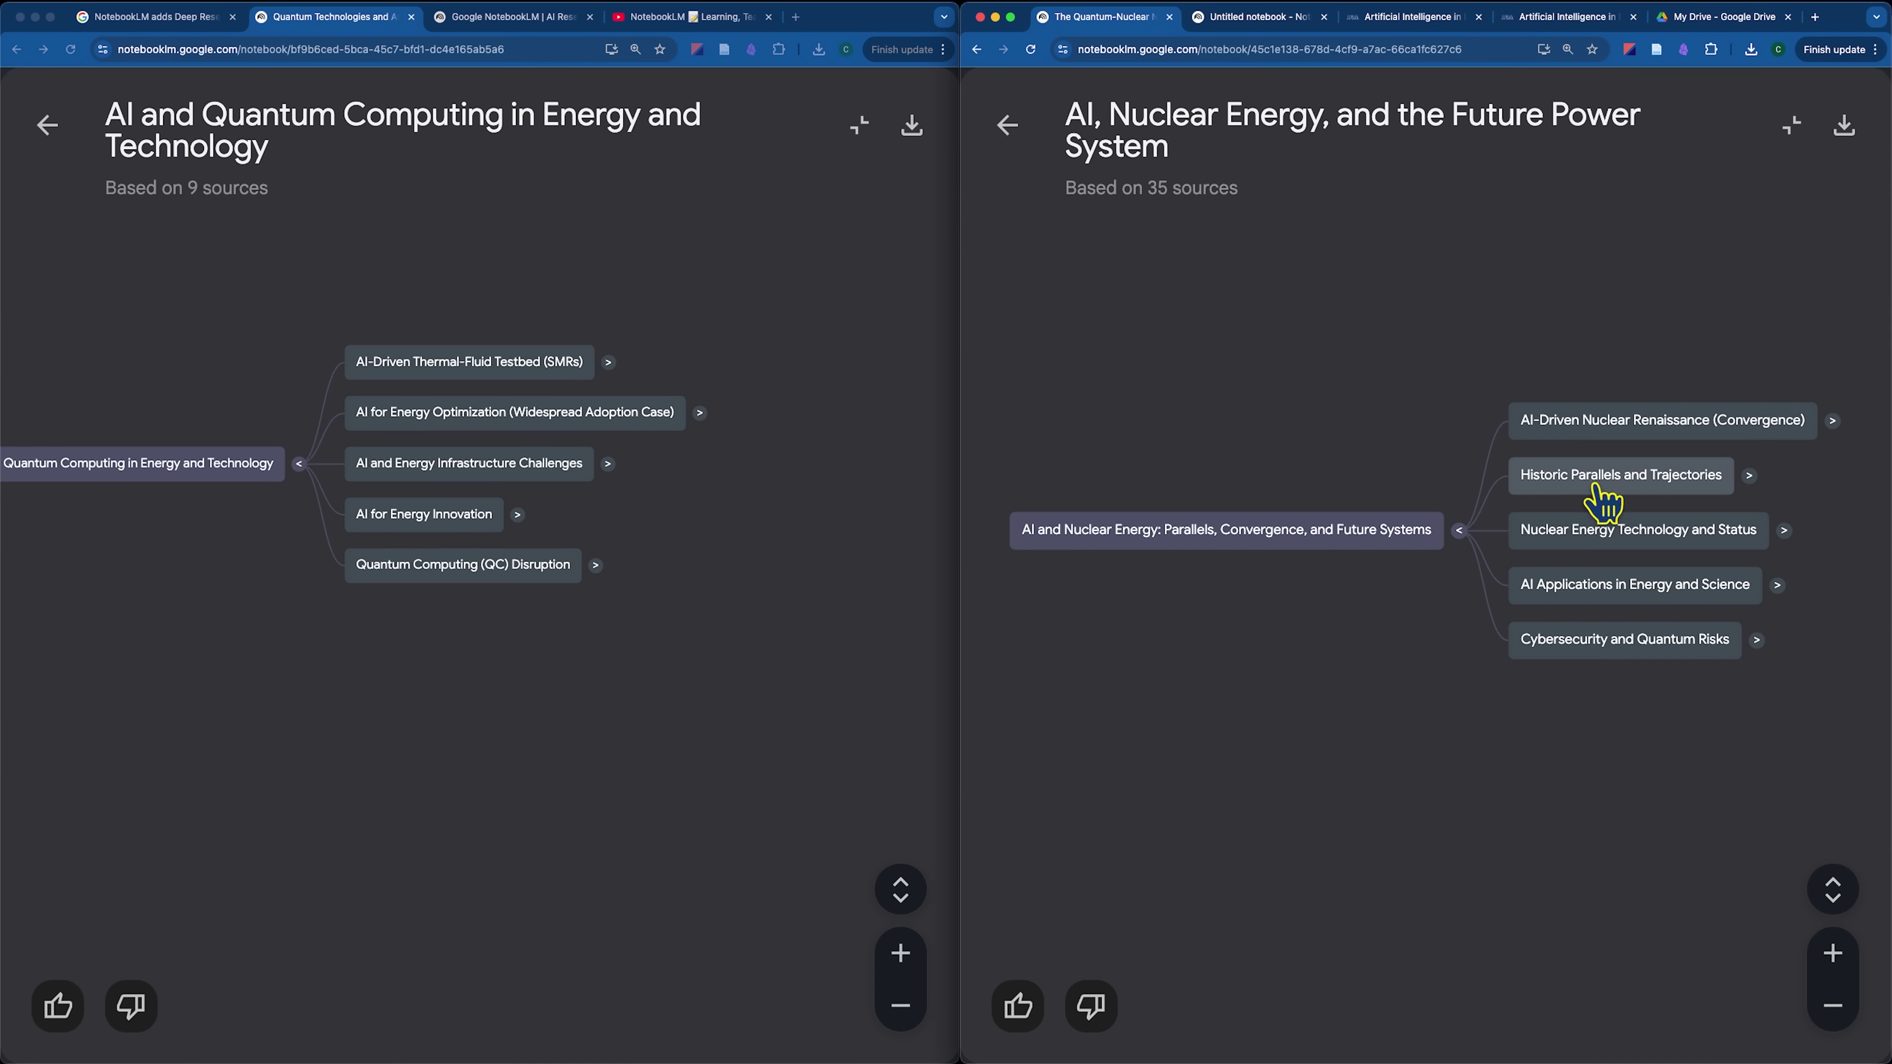
pyautogui.click(1631, 488)
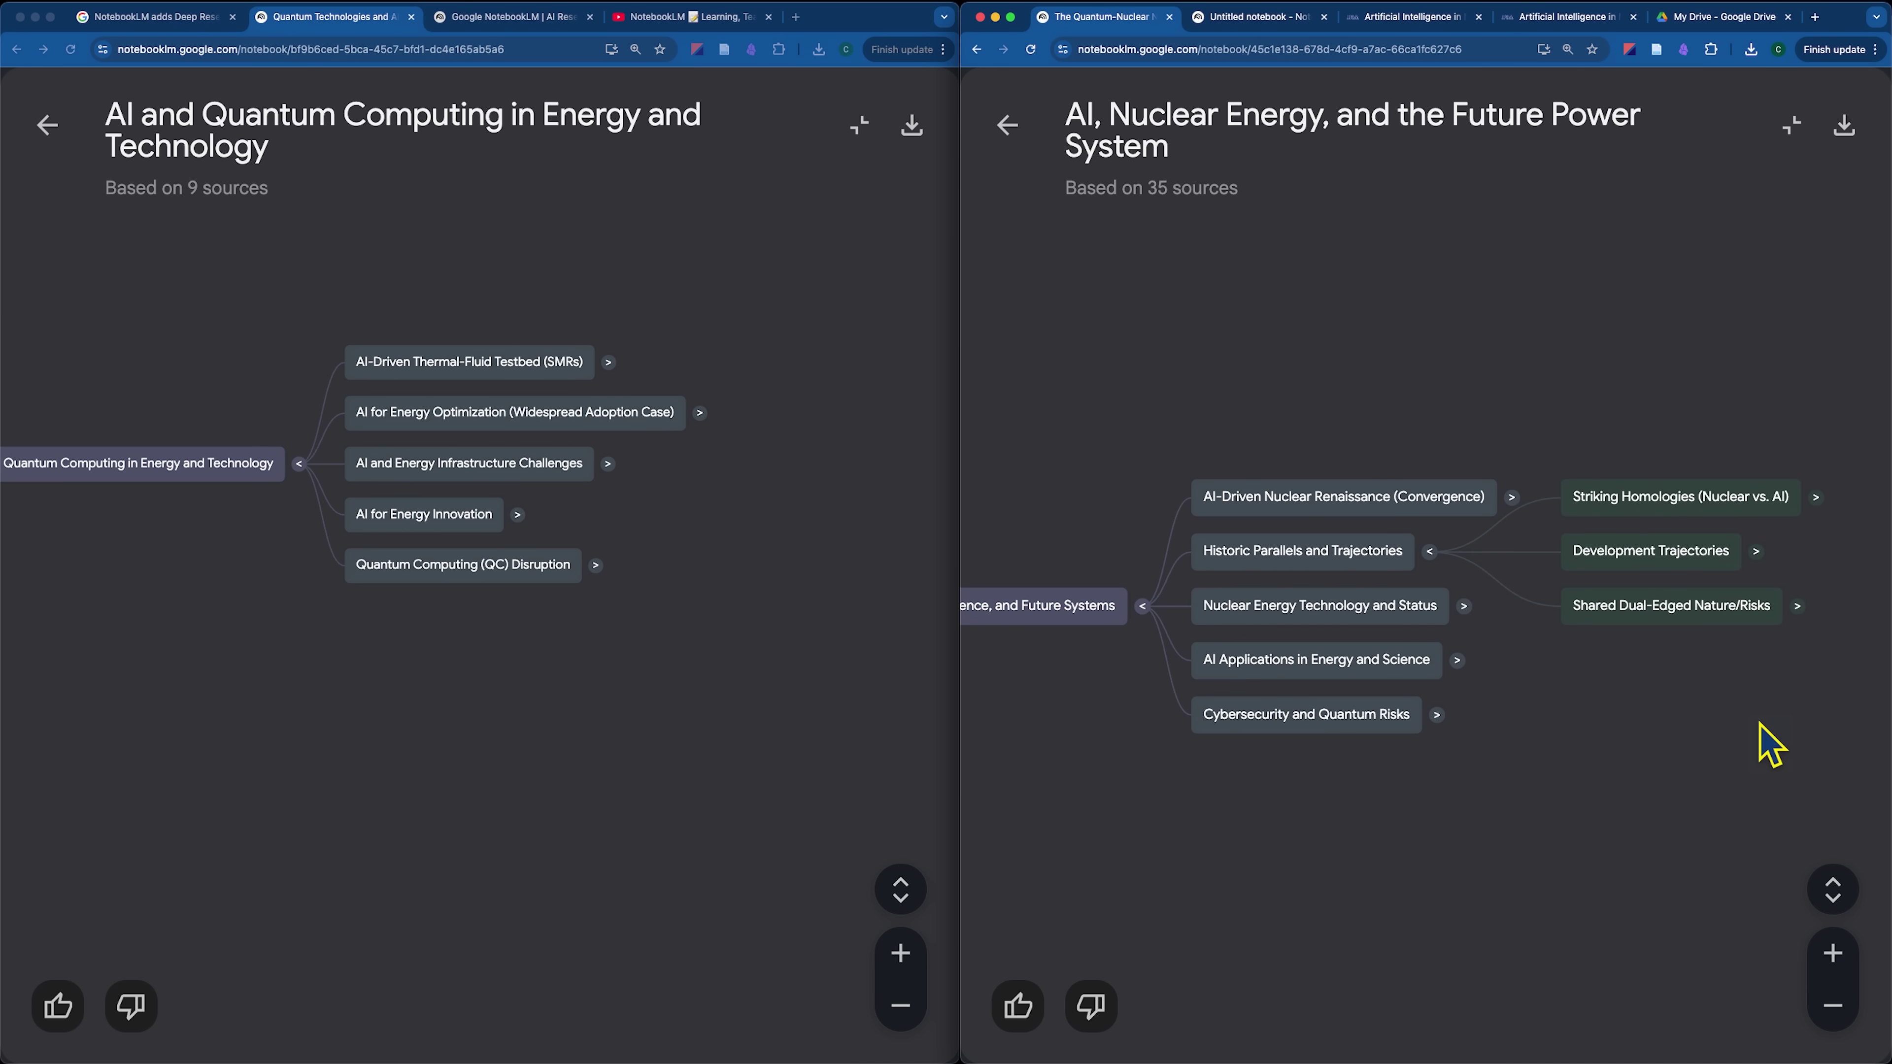
pyautogui.click(1511, 497)
pyautogui.click(860, 127)
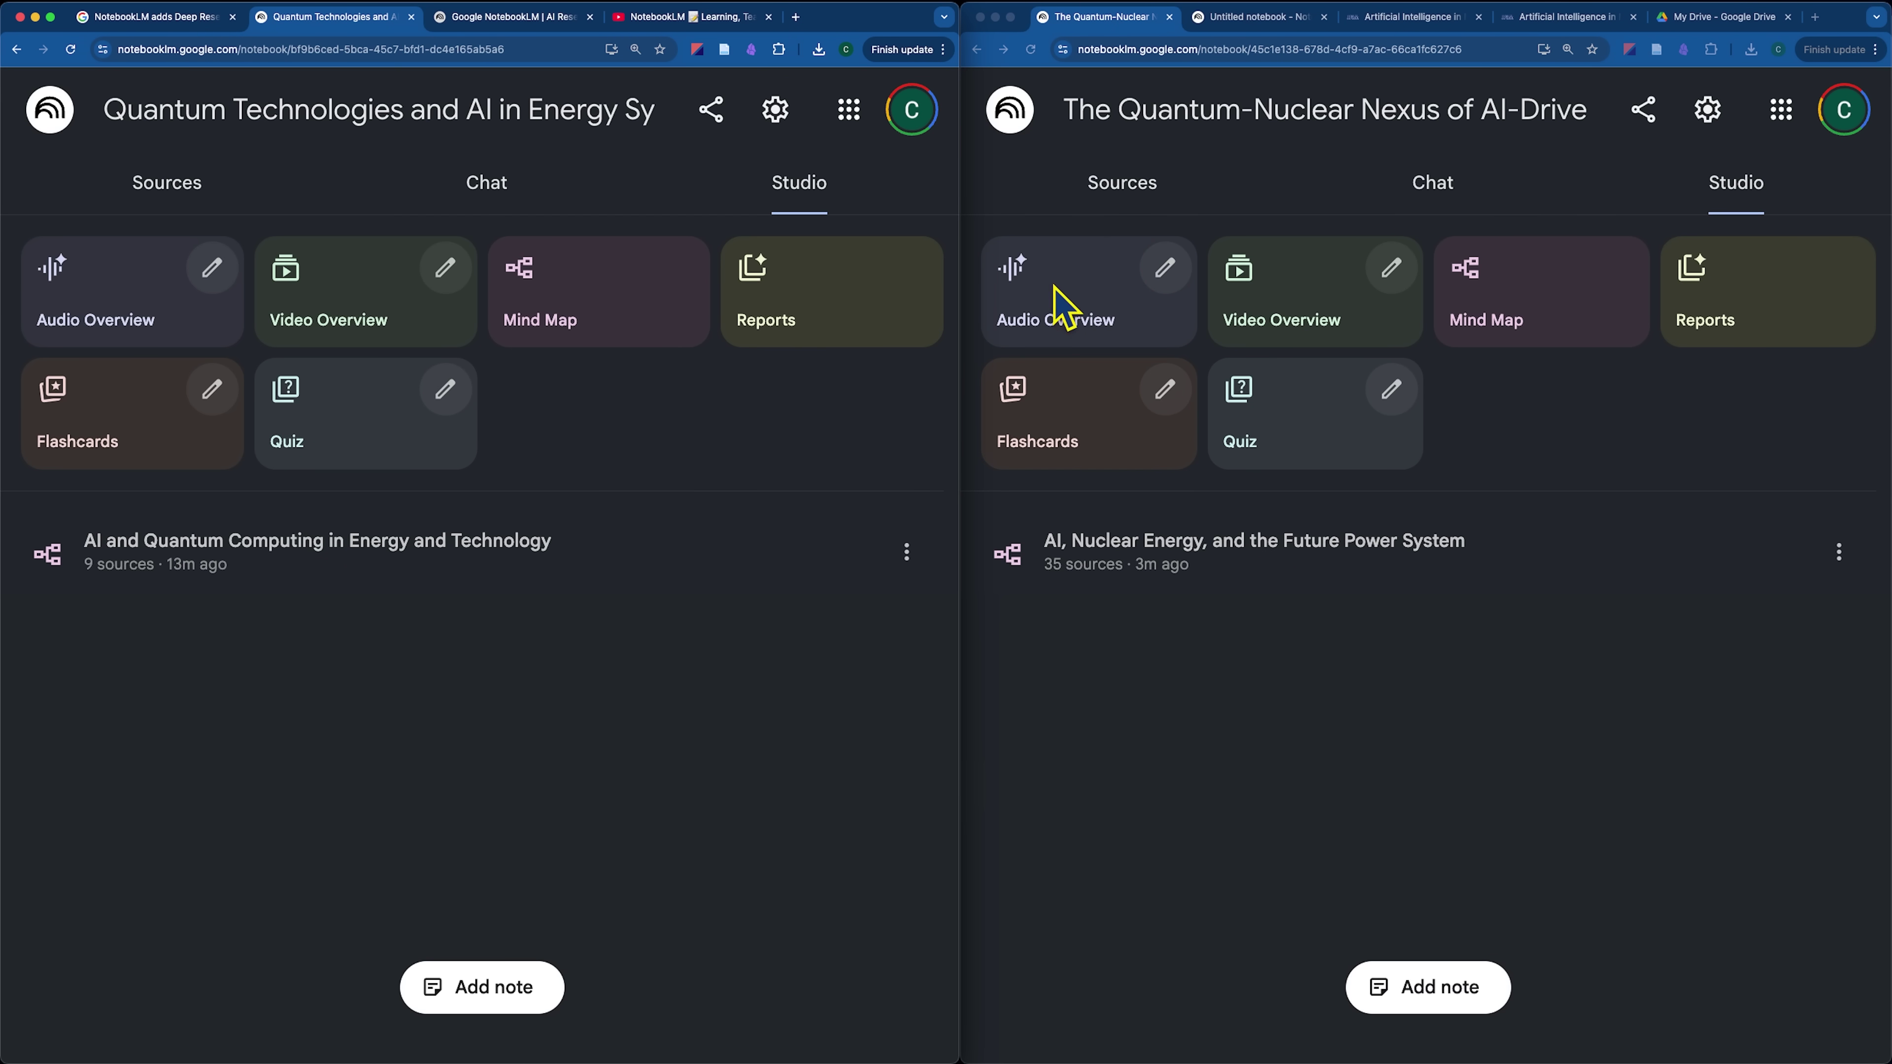
pyautogui.click(1058, 316)
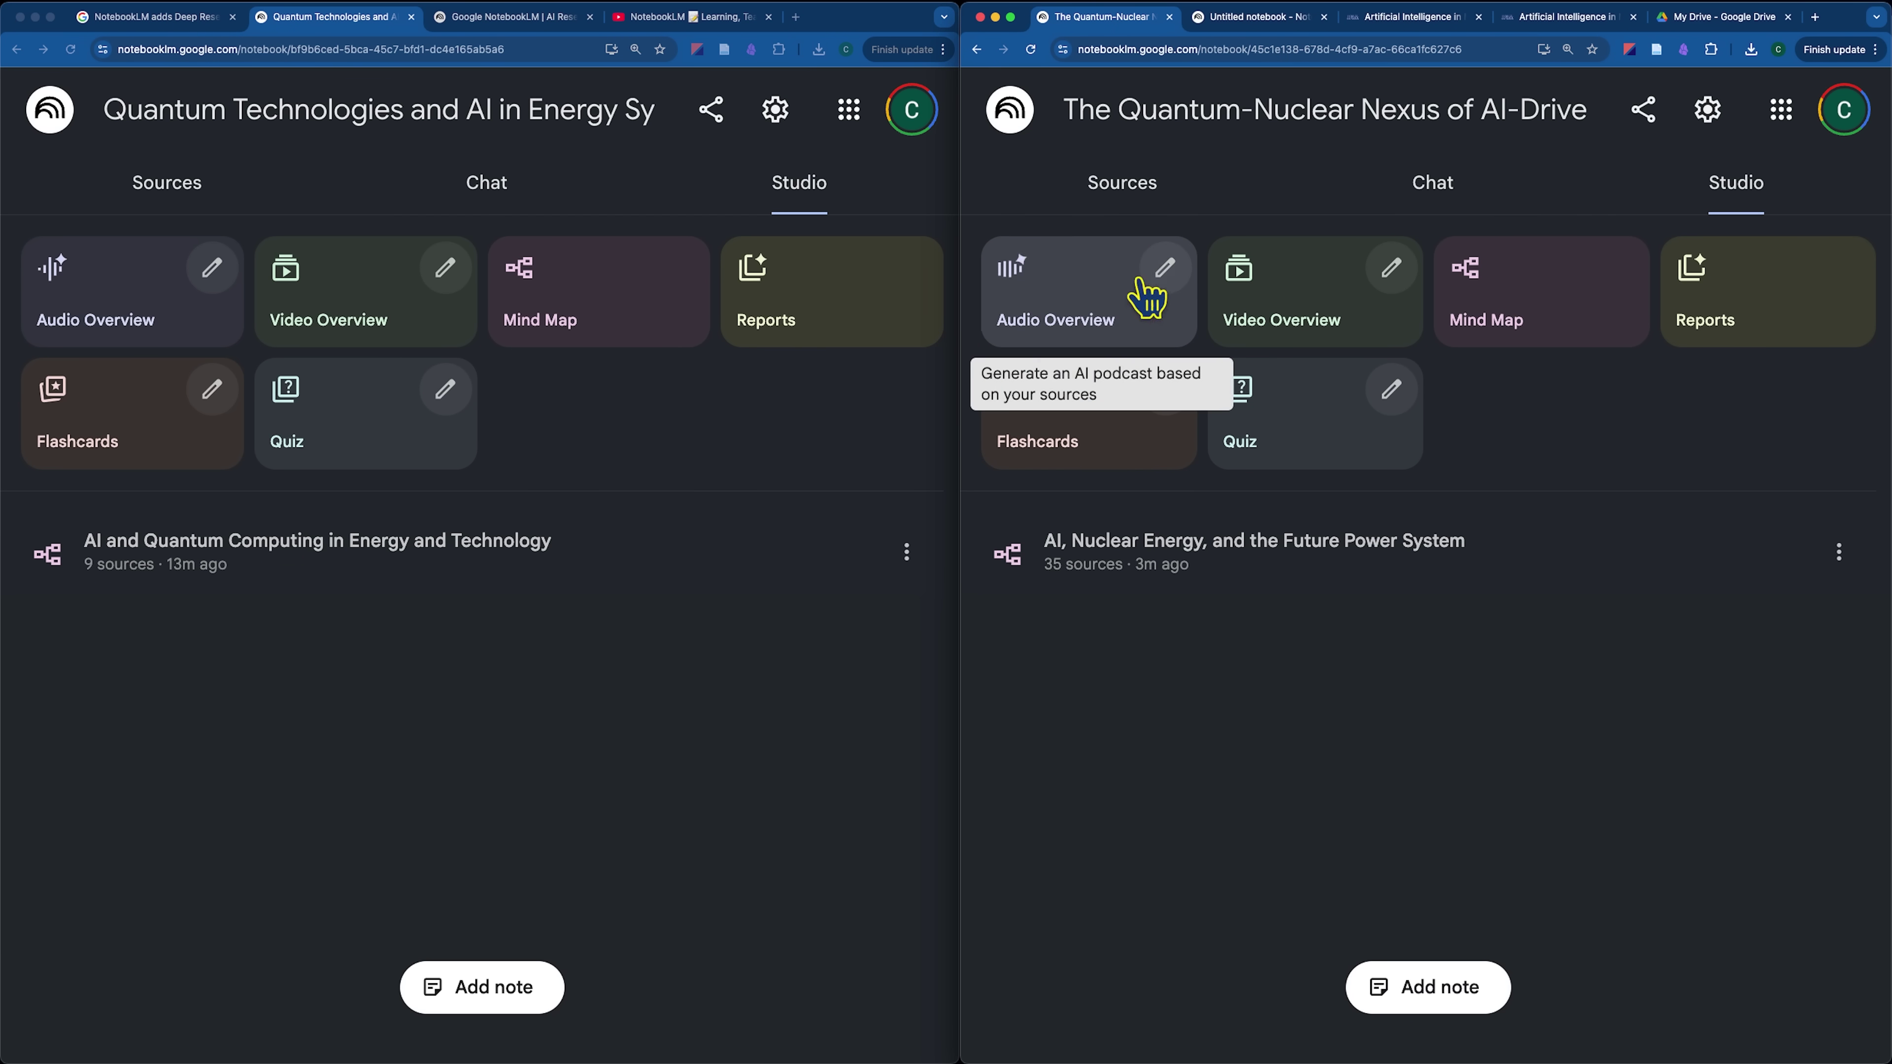
pyautogui.click(1094, 193)
pyautogui.scroll(-8, 1192, 567)
pyautogui.scroll(7, 1234, 643)
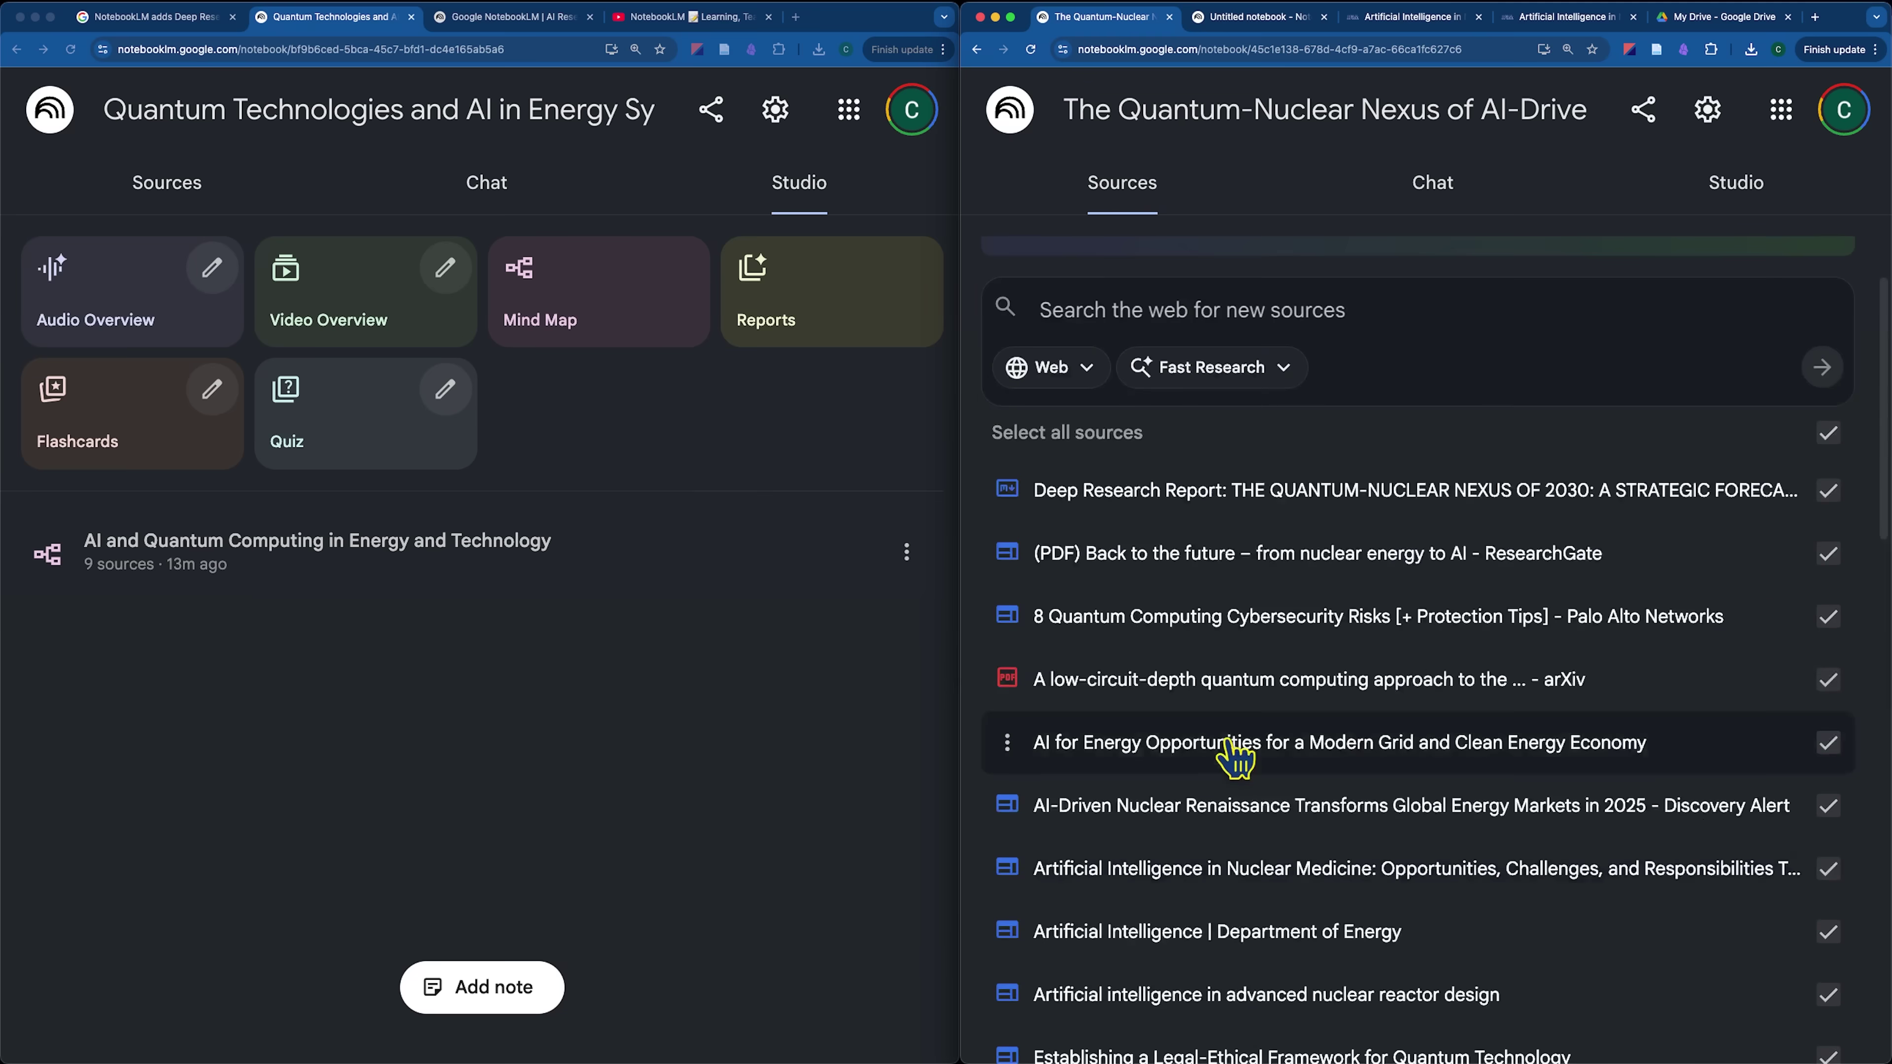
pyautogui.click(1736, 182)
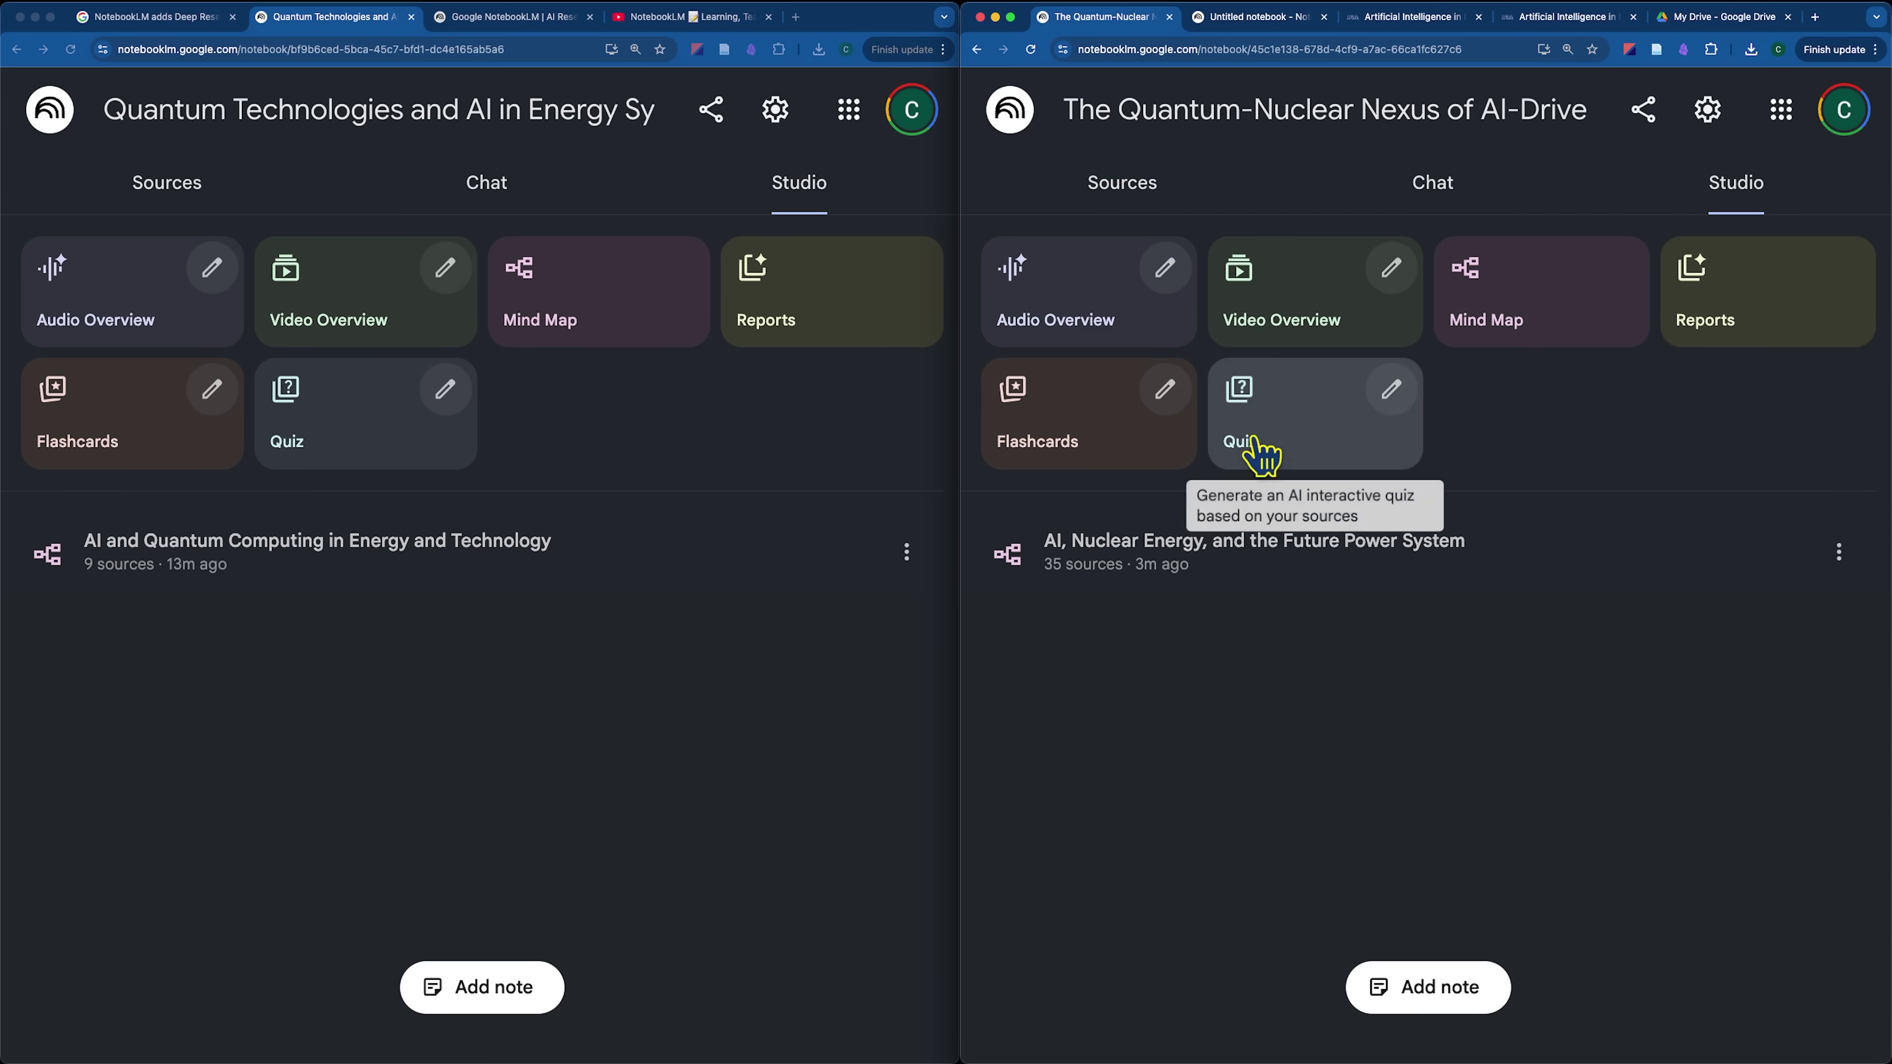
pyautogui.click(1165, 270)
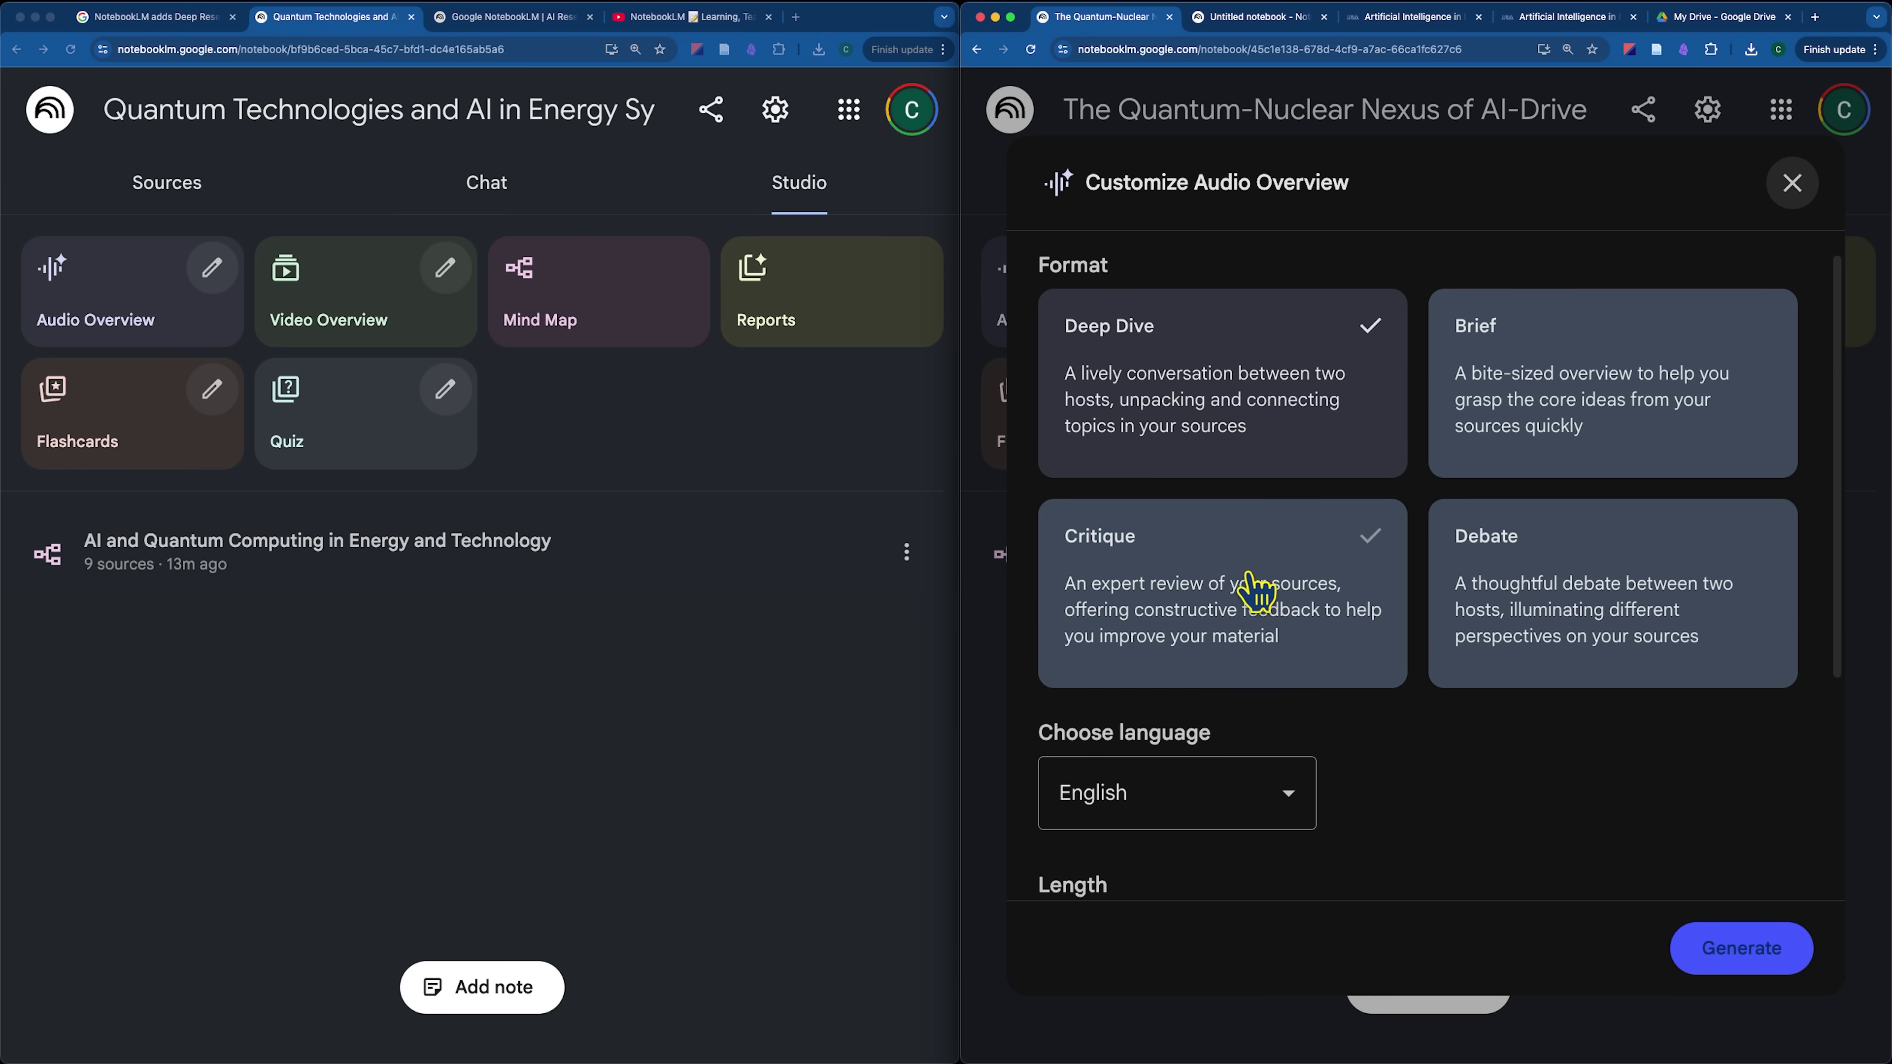
pyautogui.click(1792, 182)
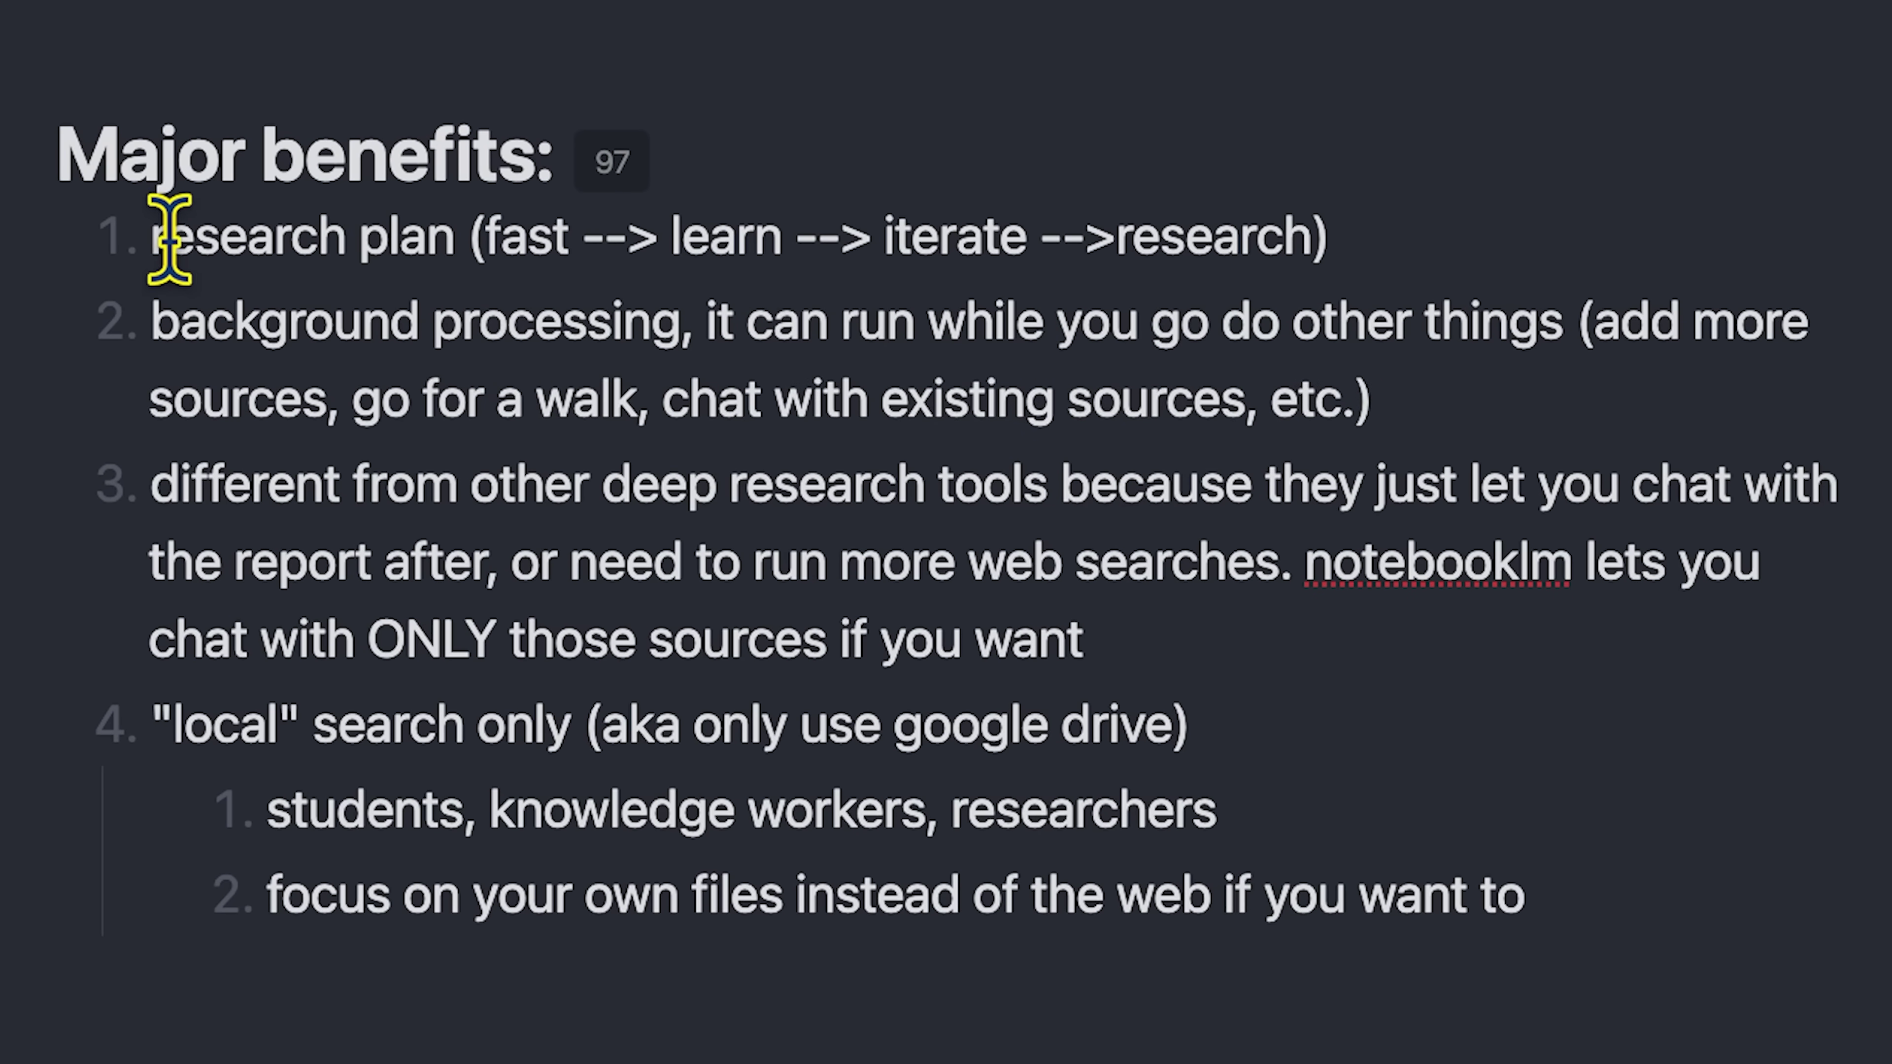
pyautogui.moveTo(157, 234); pyautogui.dragTo(503, 205)
pyautogui.click(535, 202)
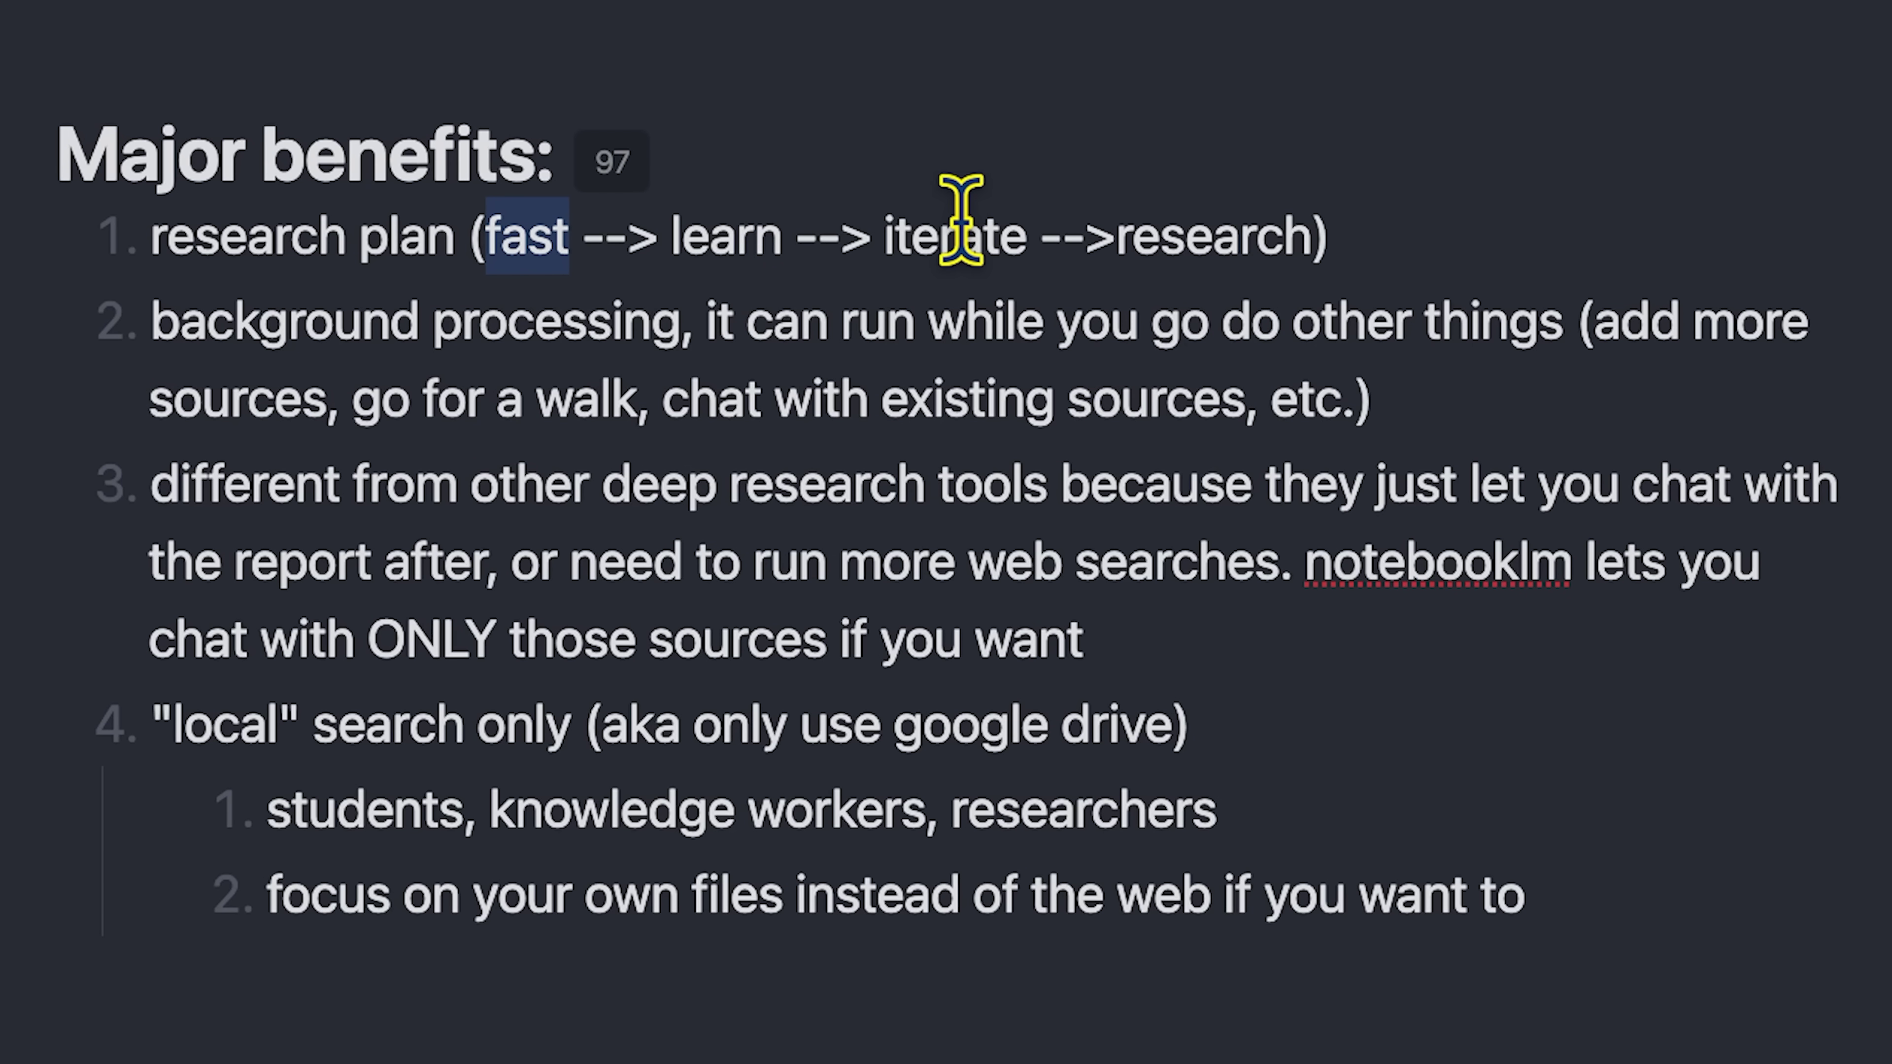
pyautogui.press('End')
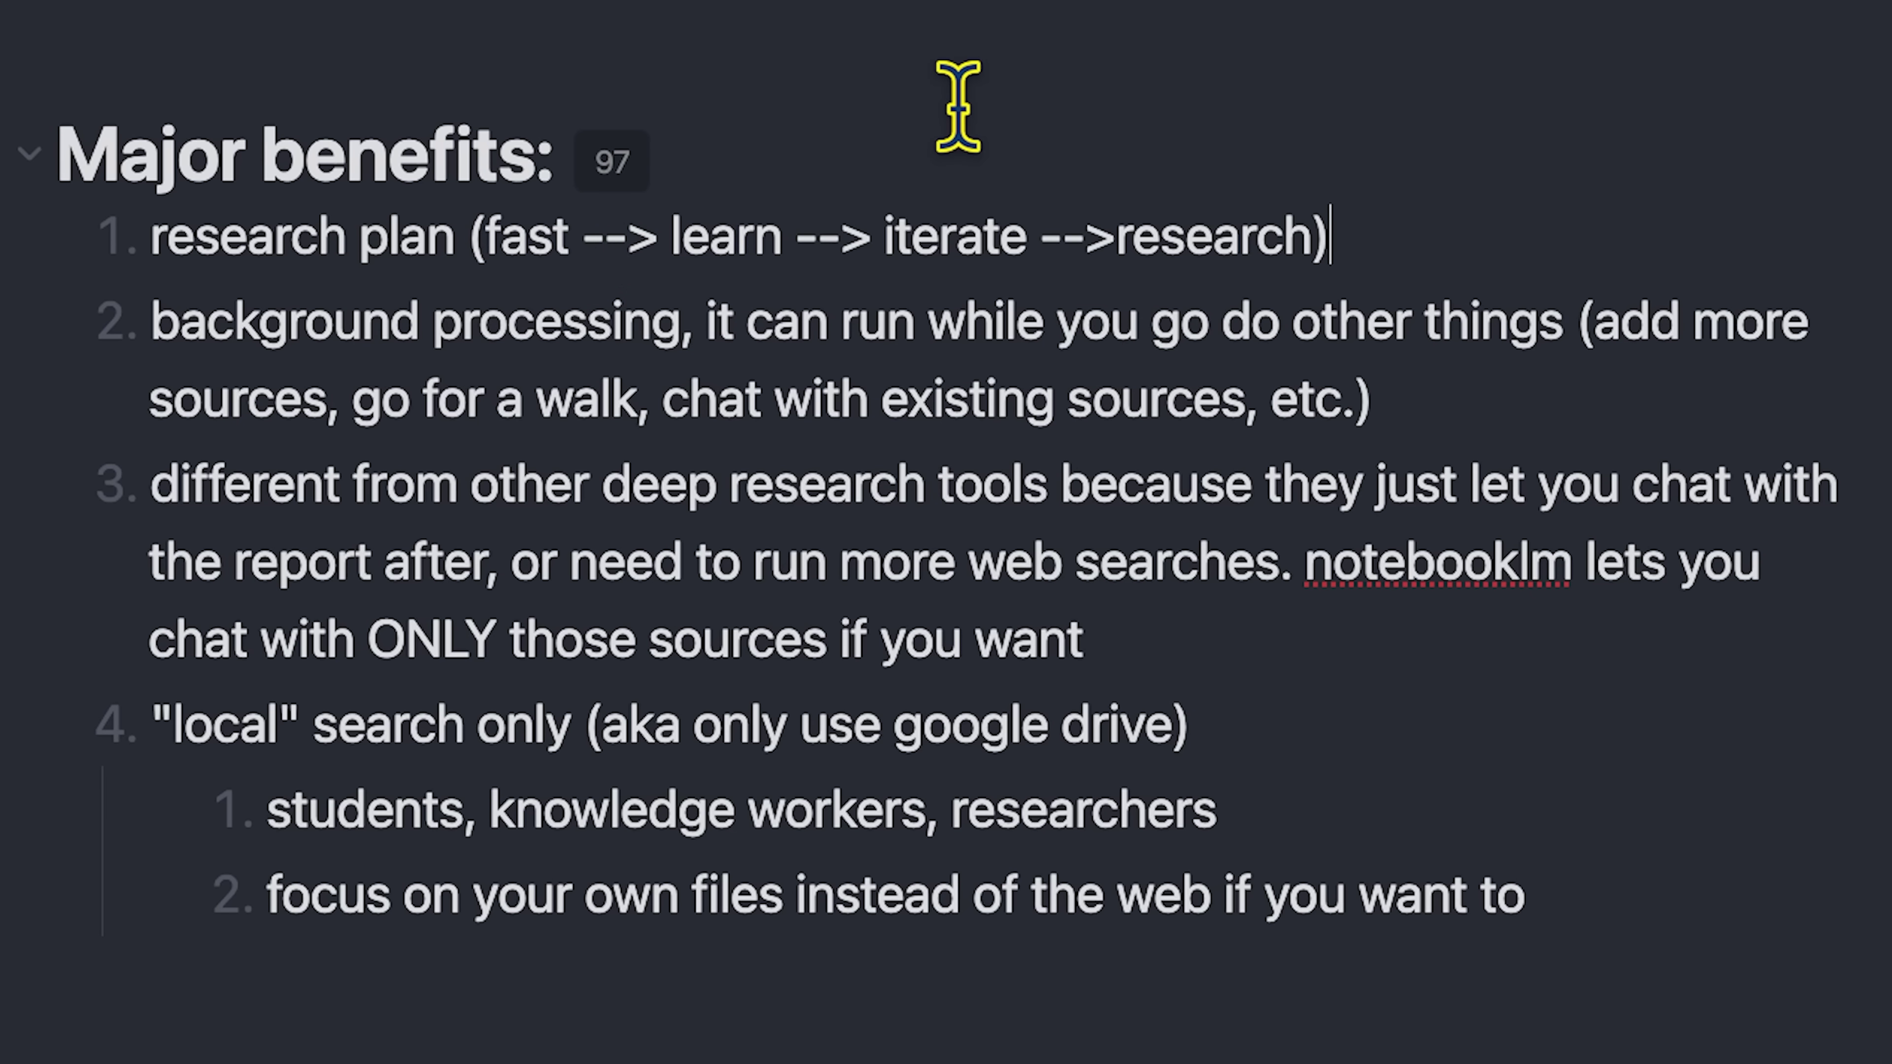
pyautogui.moveTo(156, 316); pyautogui.dragTo(713, 319)
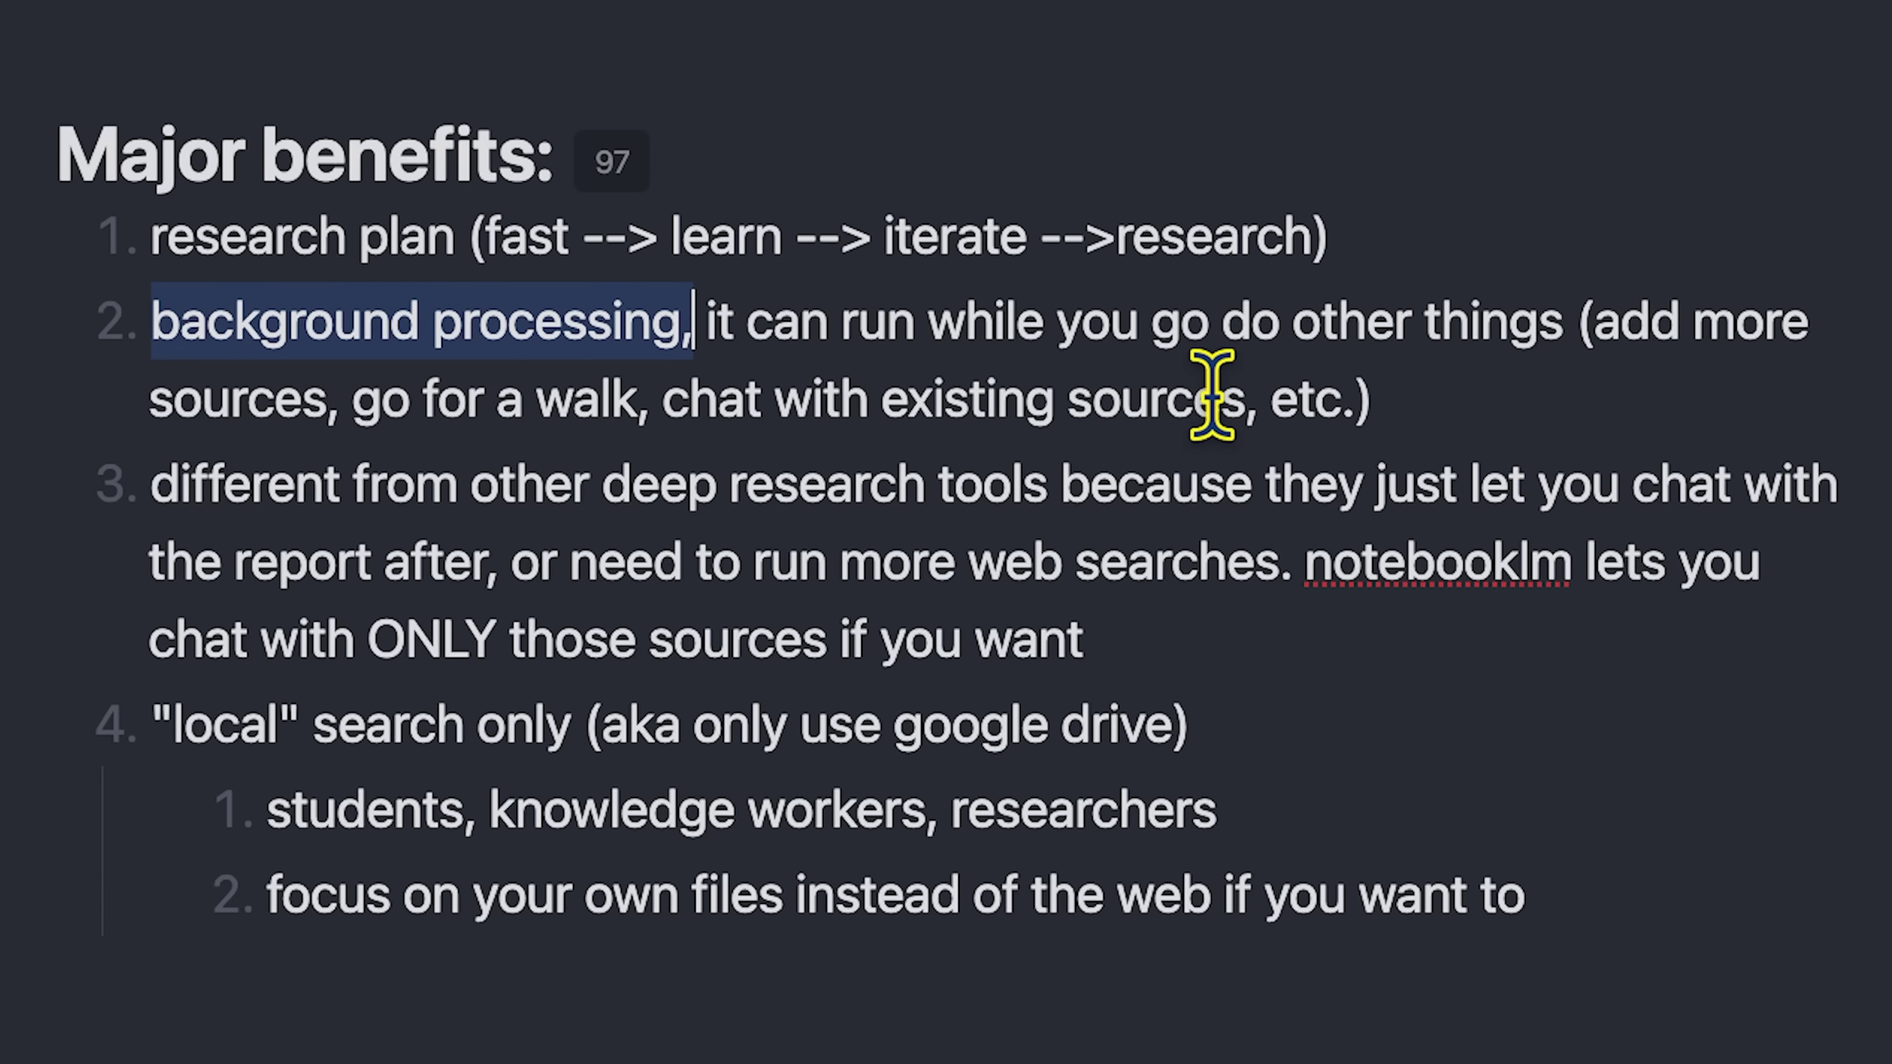
pyautogui.moveTo(353, 409); pyautogui.dragTo(622, 394)
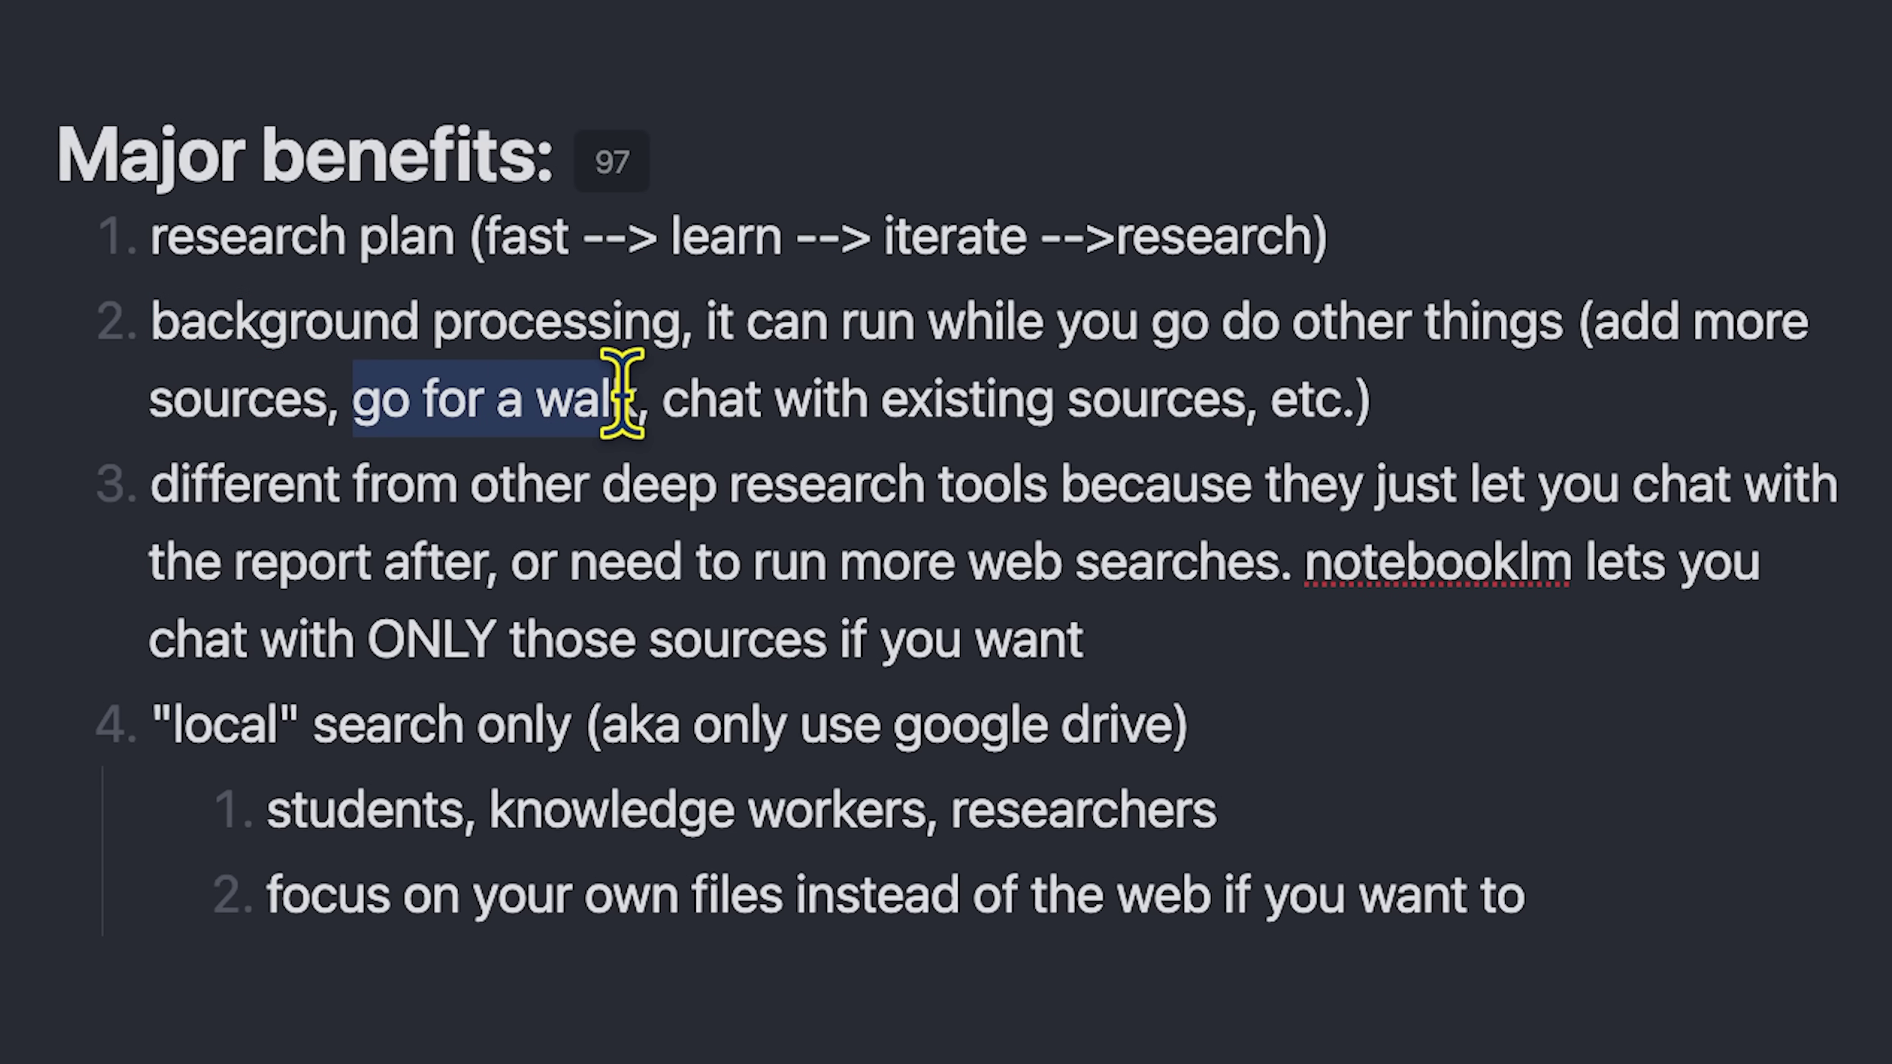
pyautogui.click(621, 394)
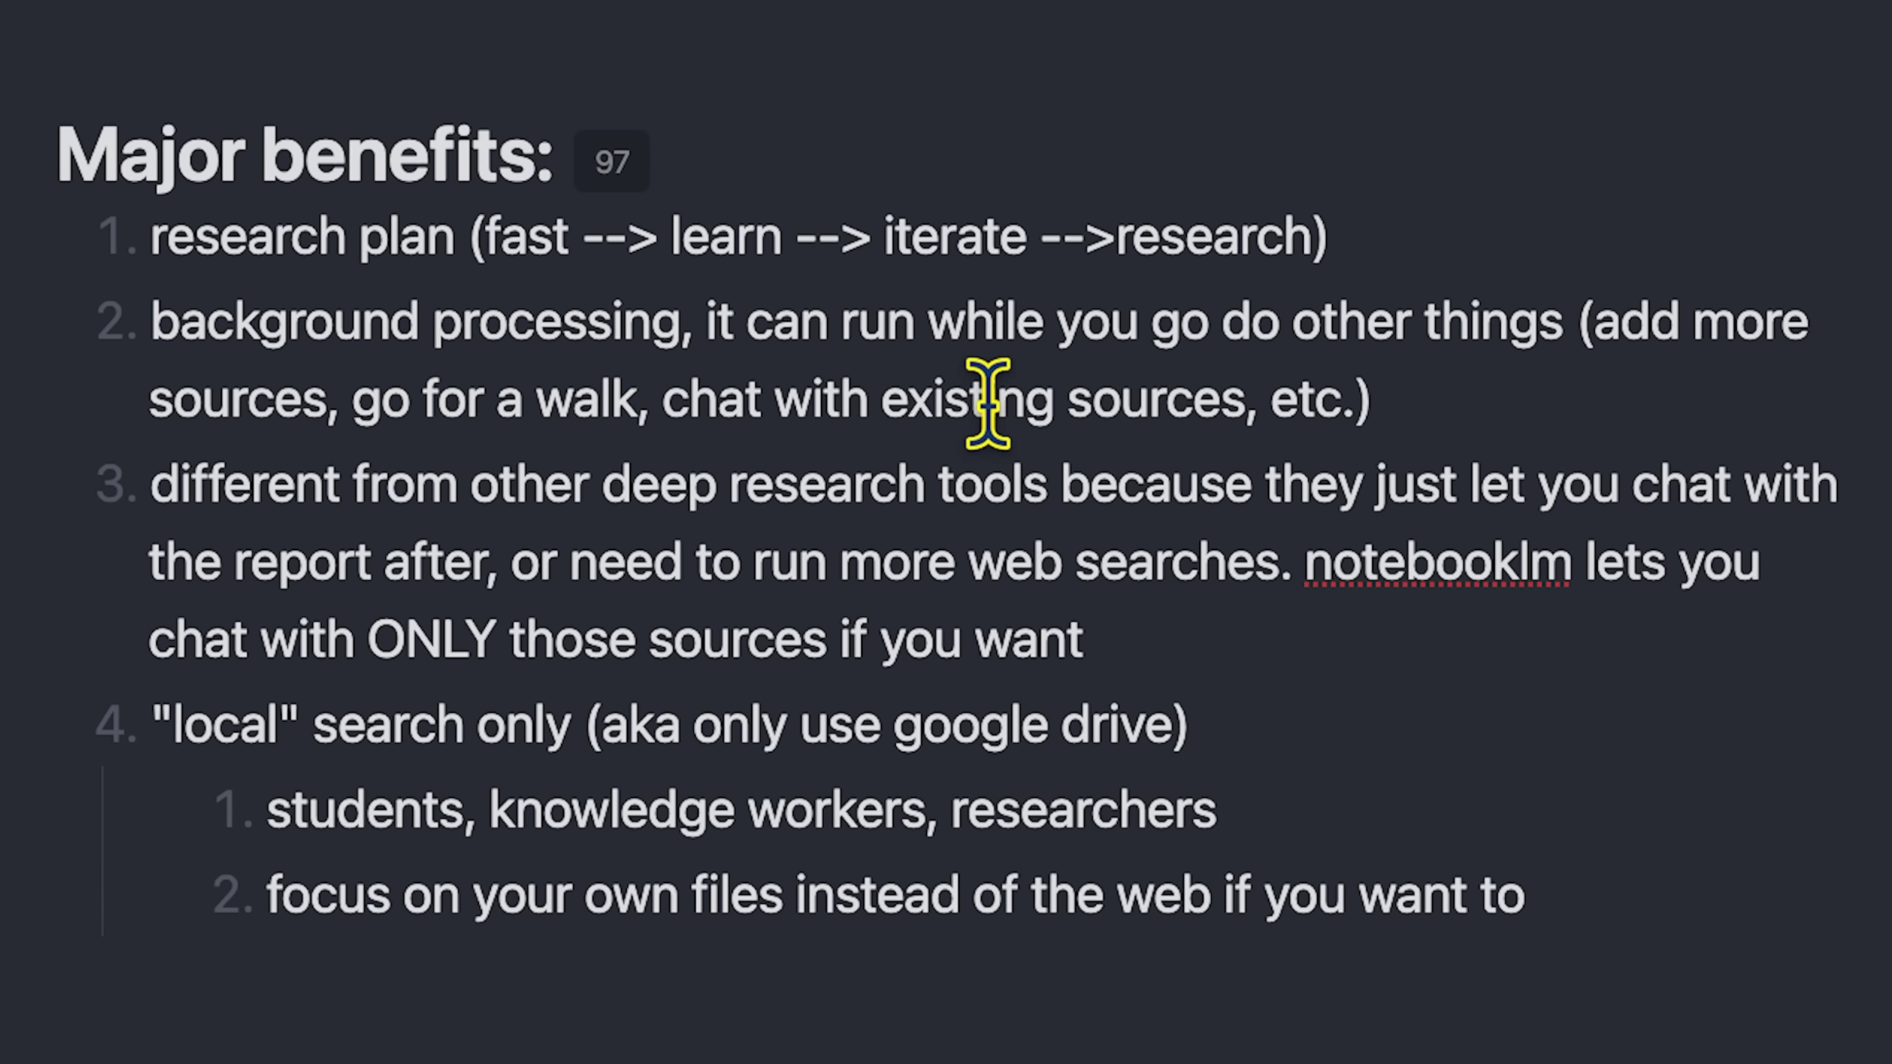
pyautogui.click(986, 403)
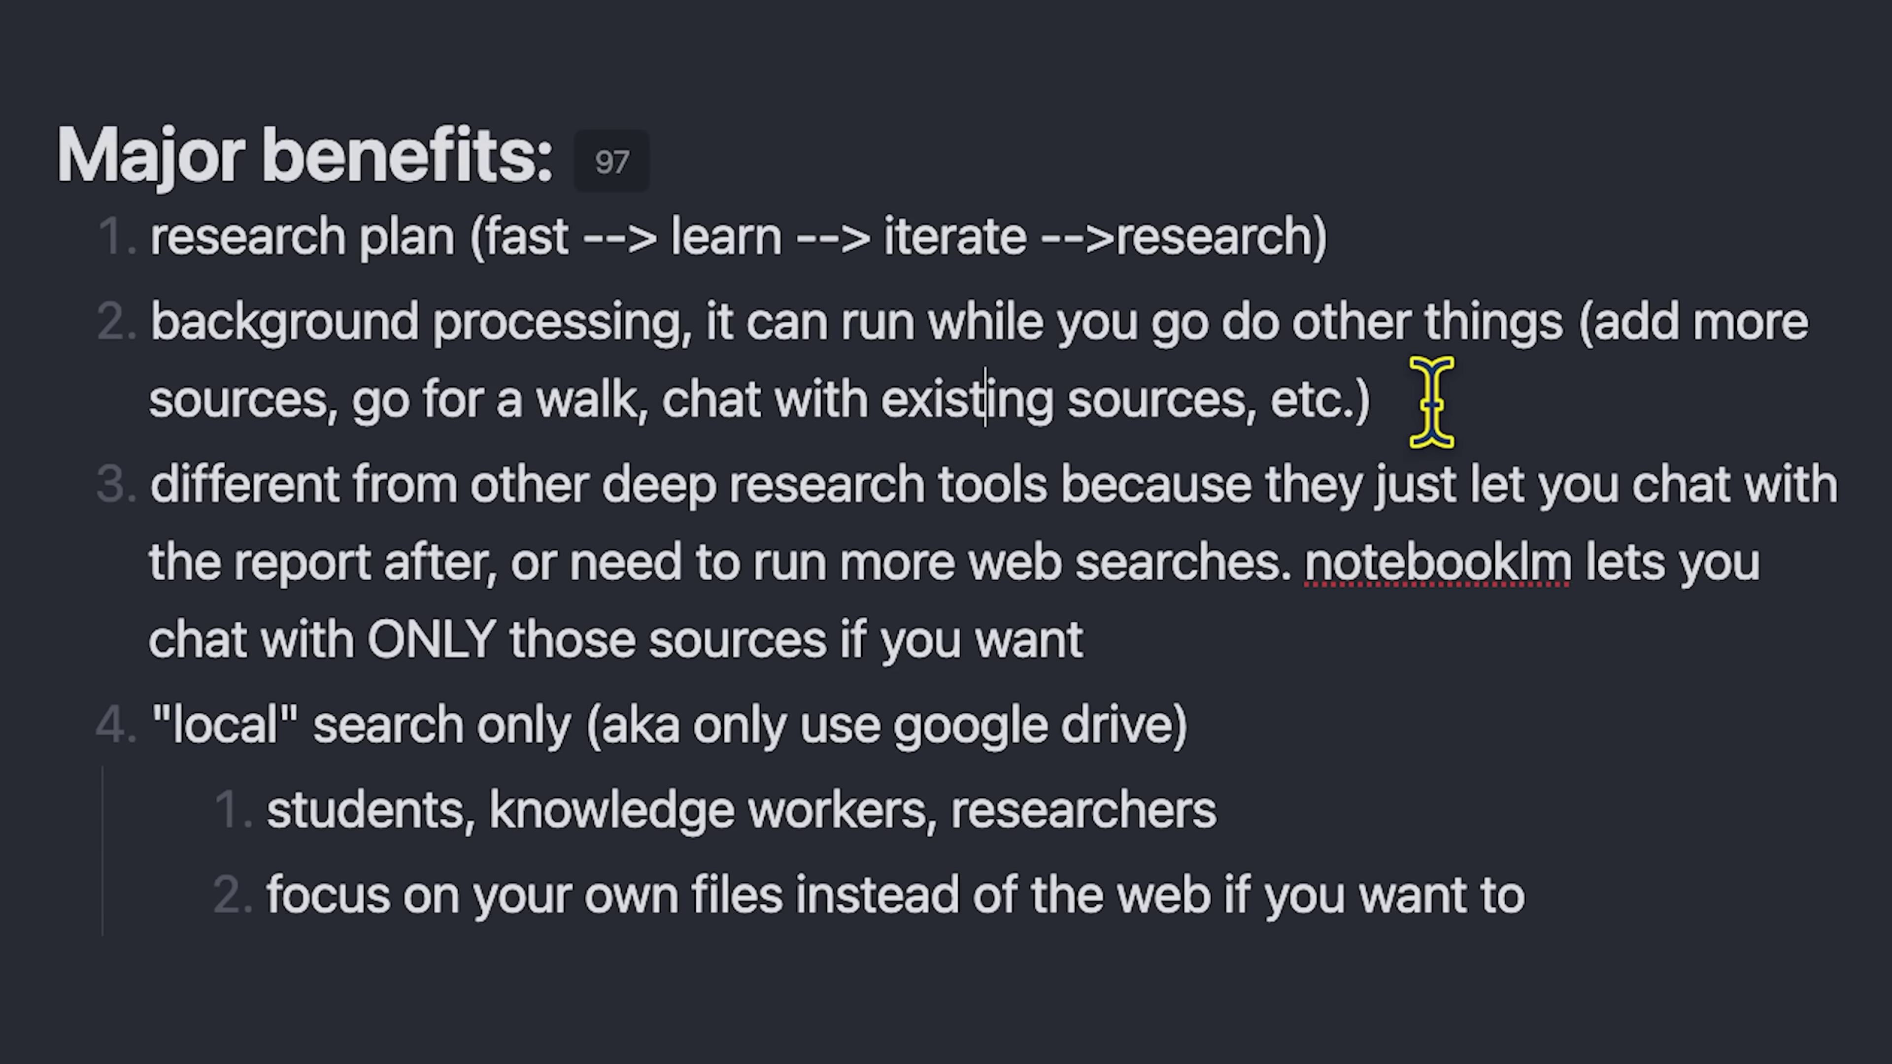
pyautogui.click(295, 484)
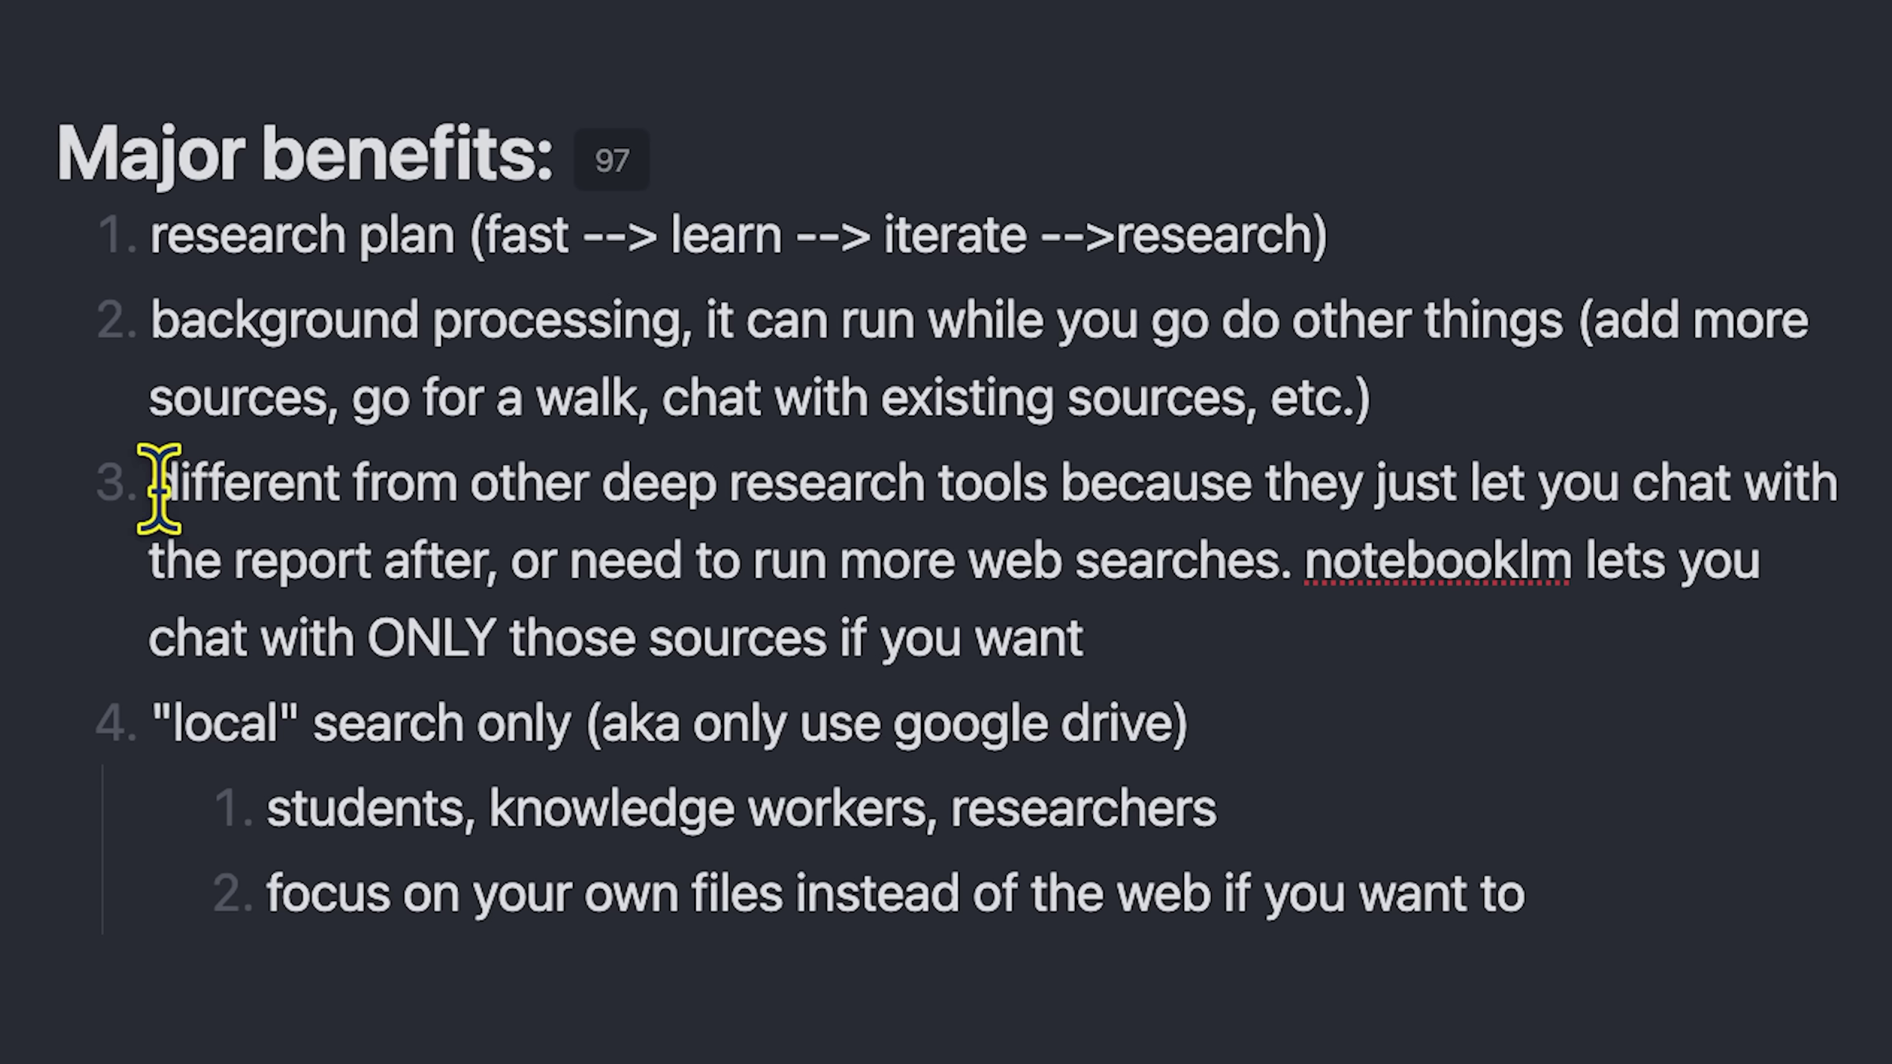
pyautogui.moveTo(160, 490); pyautogui.dragTo(1054, 486)
pyautogui.click(1051, 486)
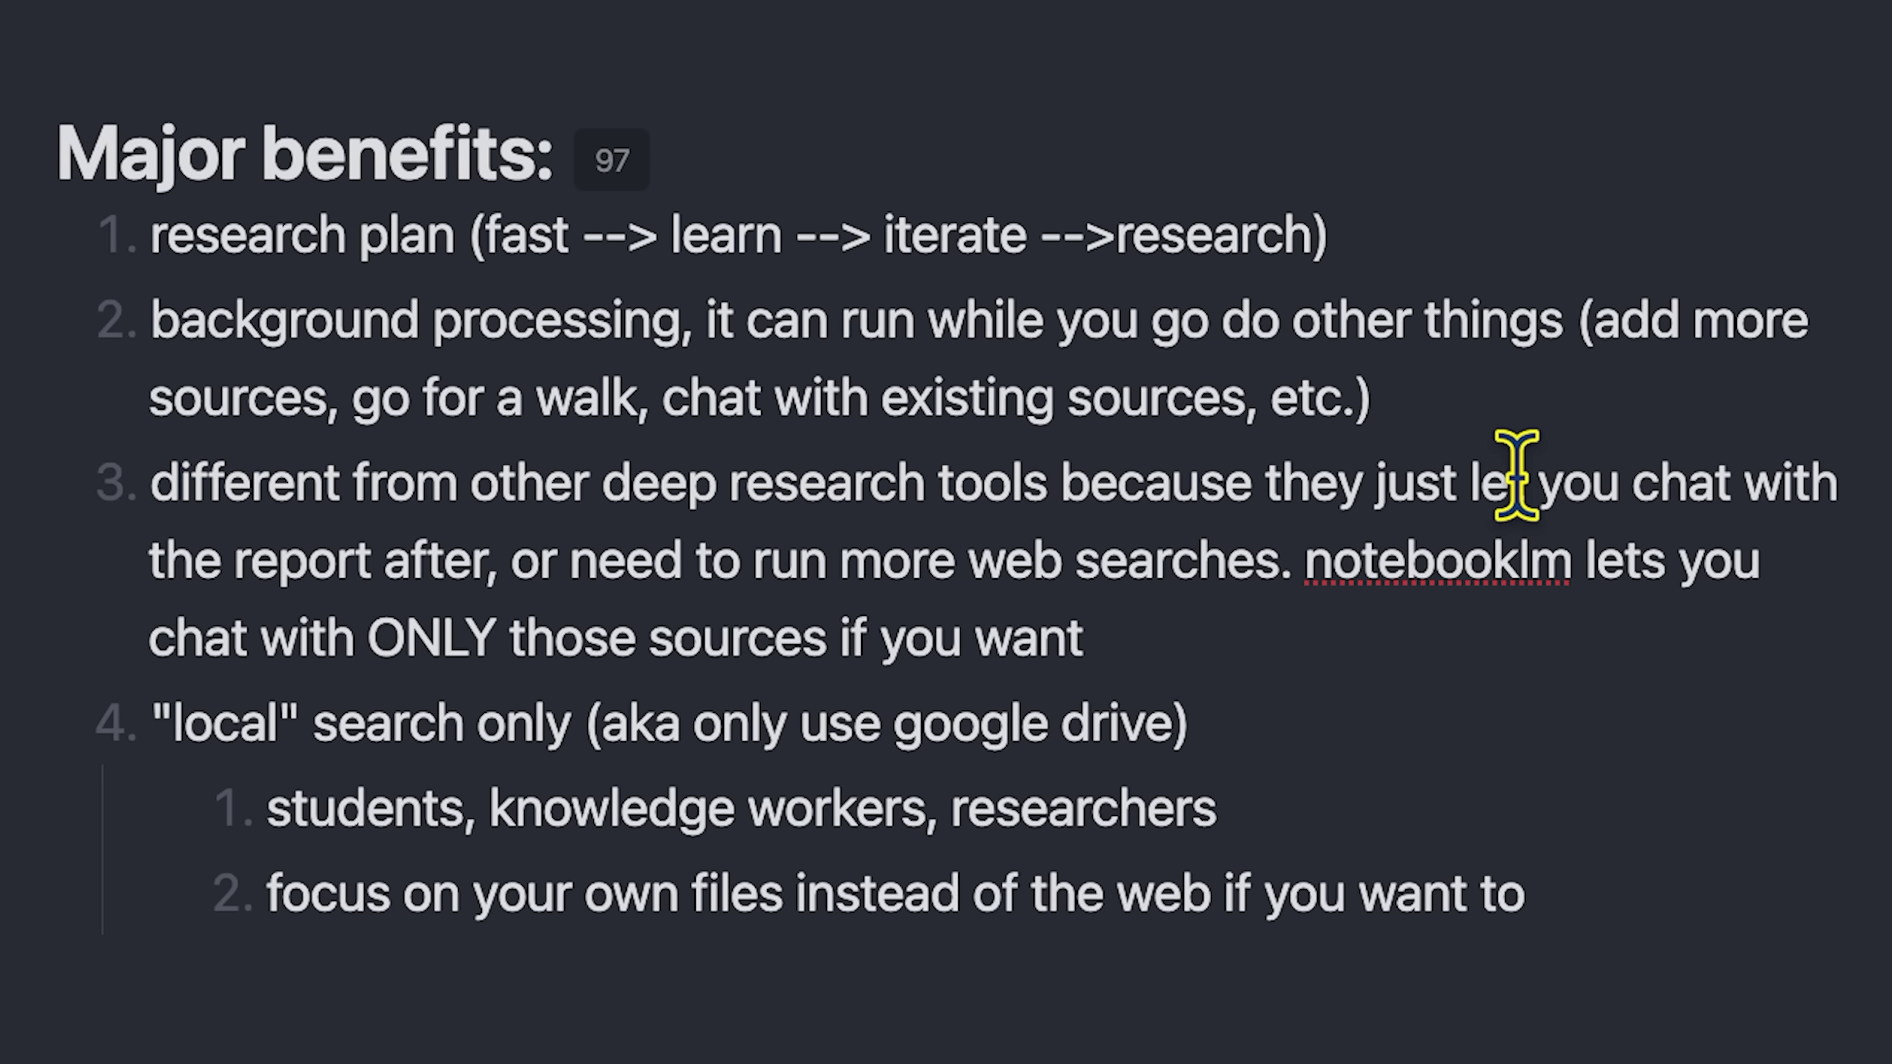
pyautogui.moveTo(1512, 481); pyautogui.dragTo(462, 557)
pyautogui.click(493, 558)
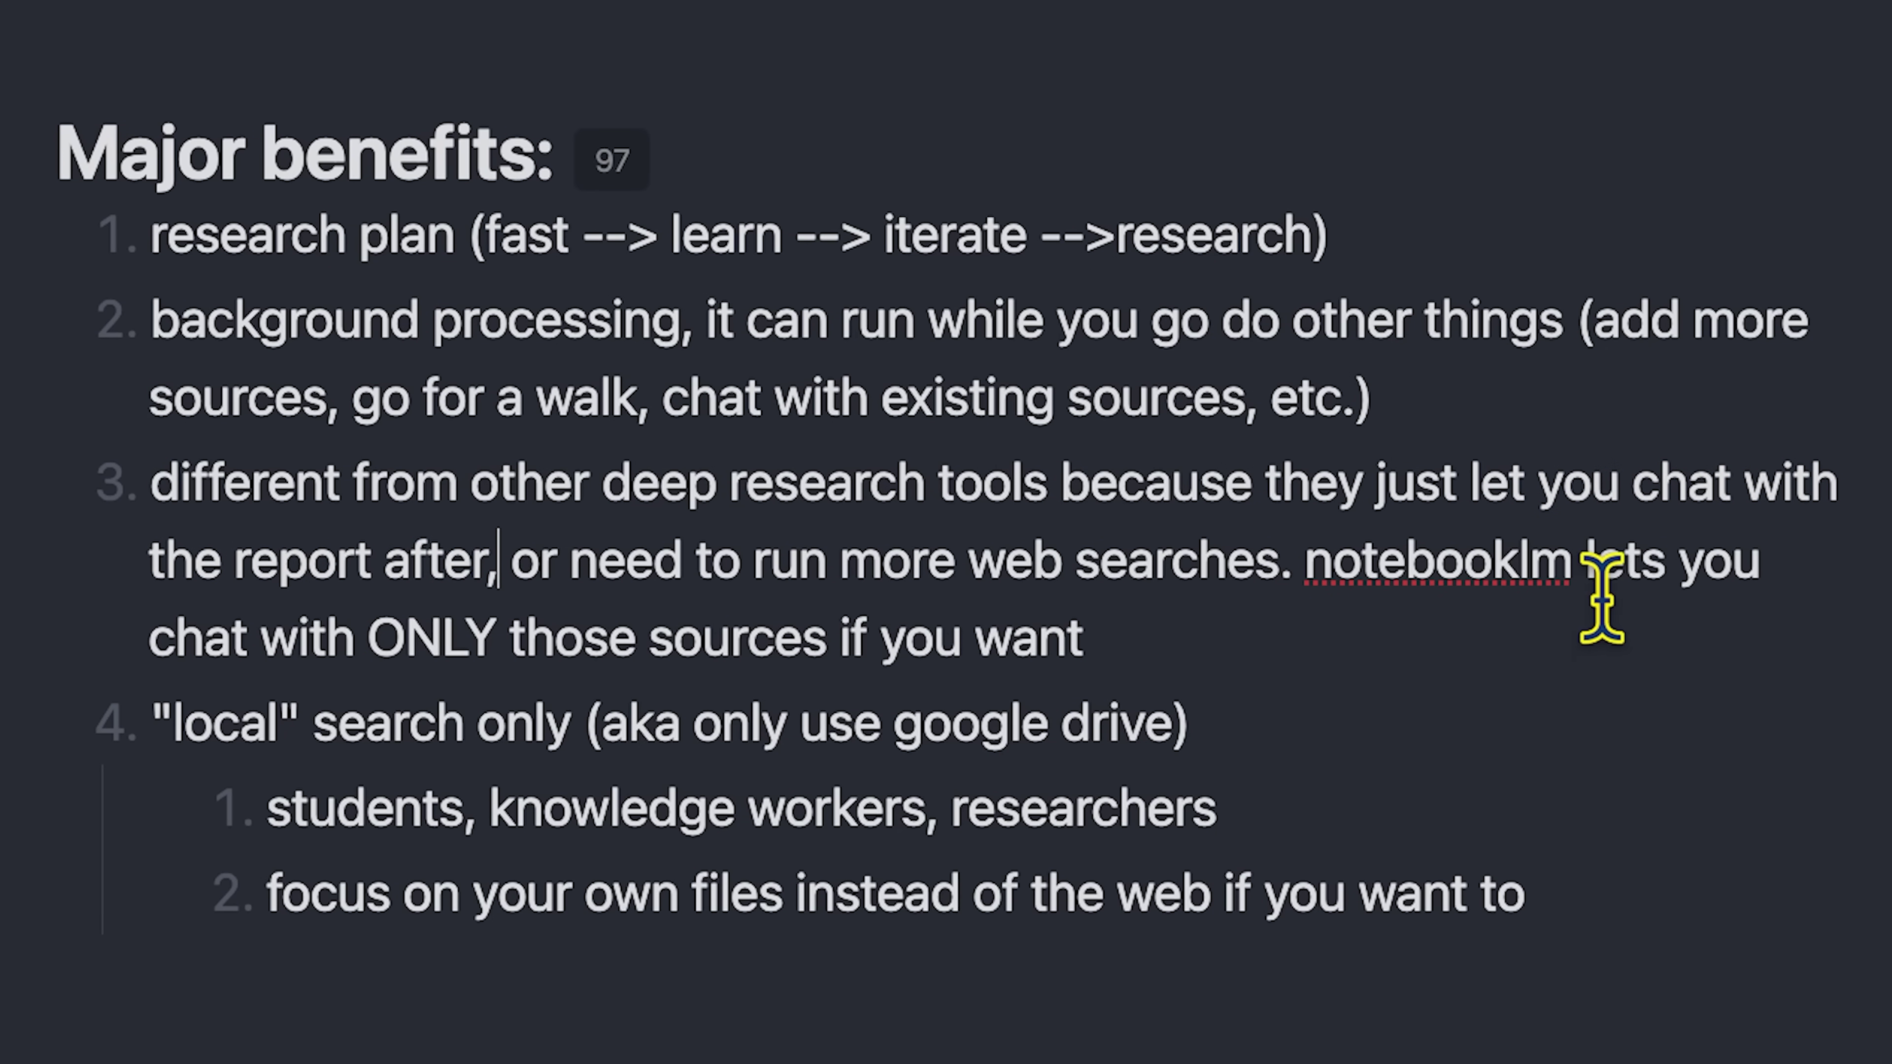
pyautogui.moveTo(1305, 561); pyautogui.dragTo(1288, 669)
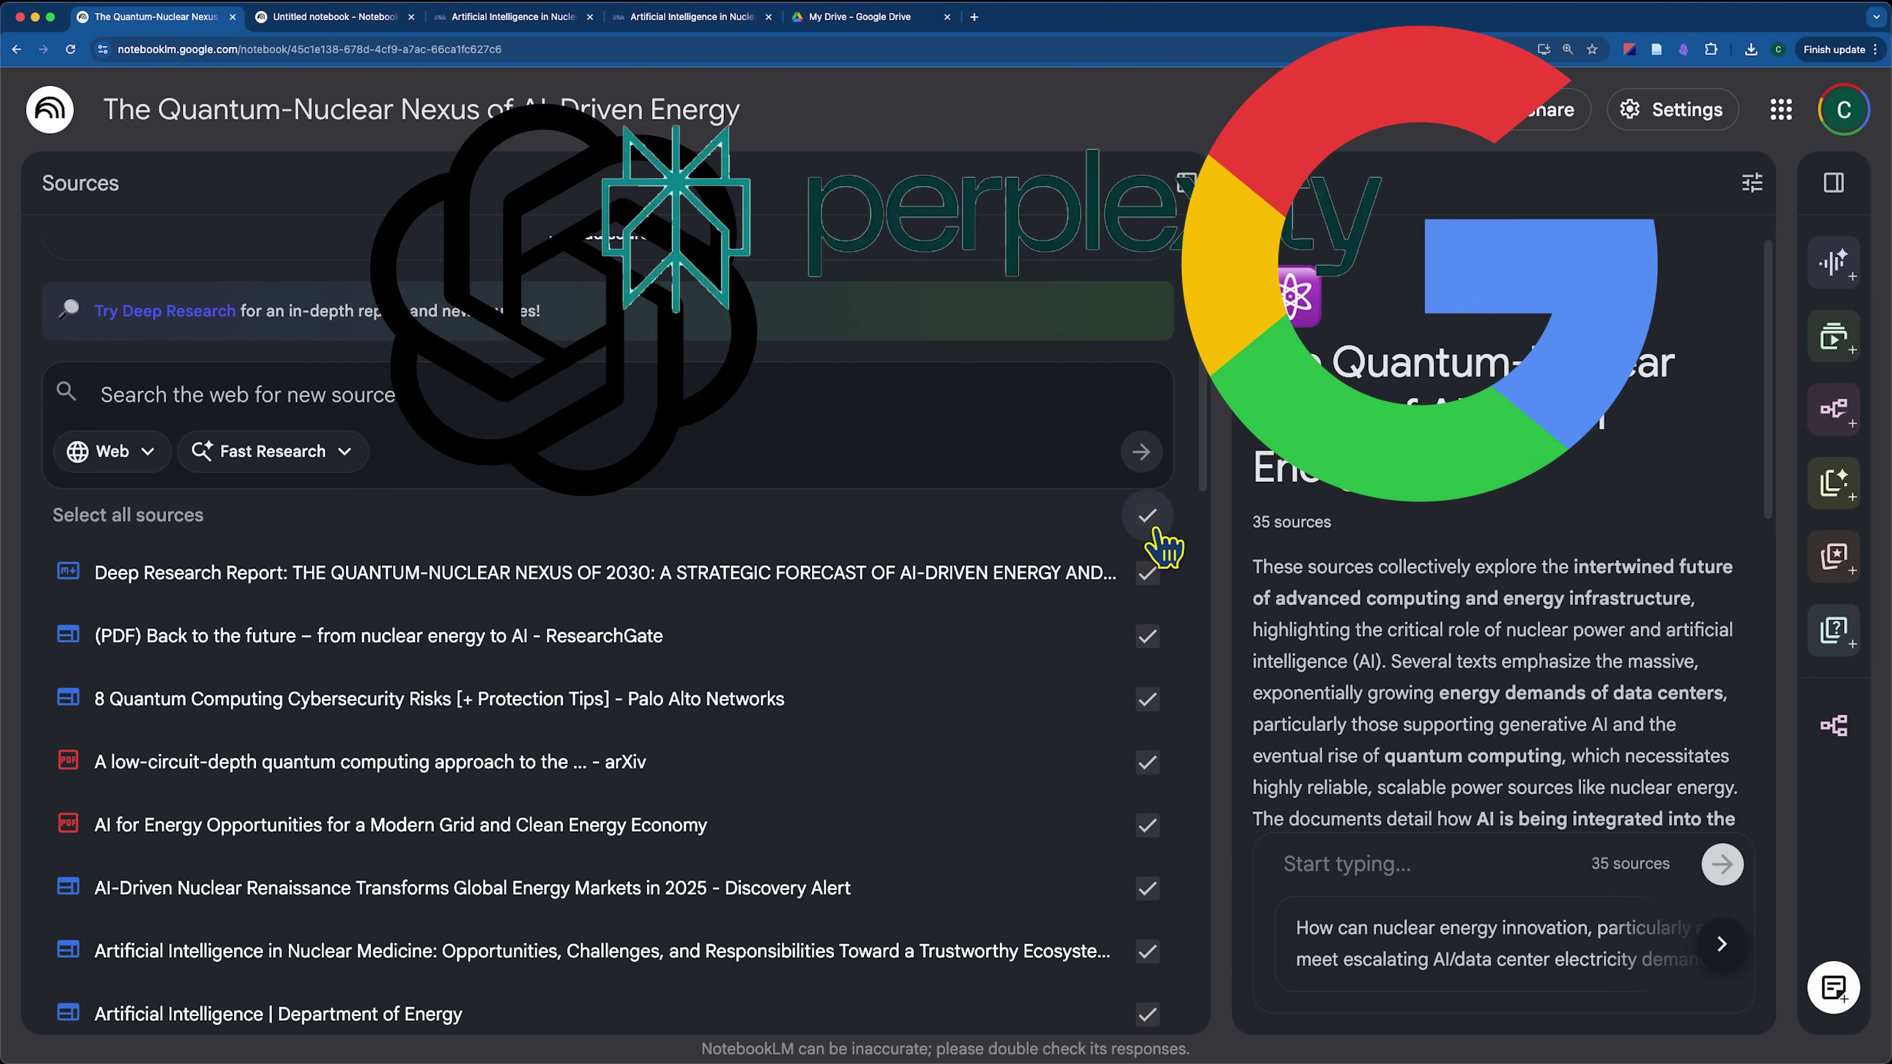
# Restrict the chat to only the Deep Research Report, then reselect all sources
pyautogui.click(1147, 514)
pyautogui.click(1147, 573)
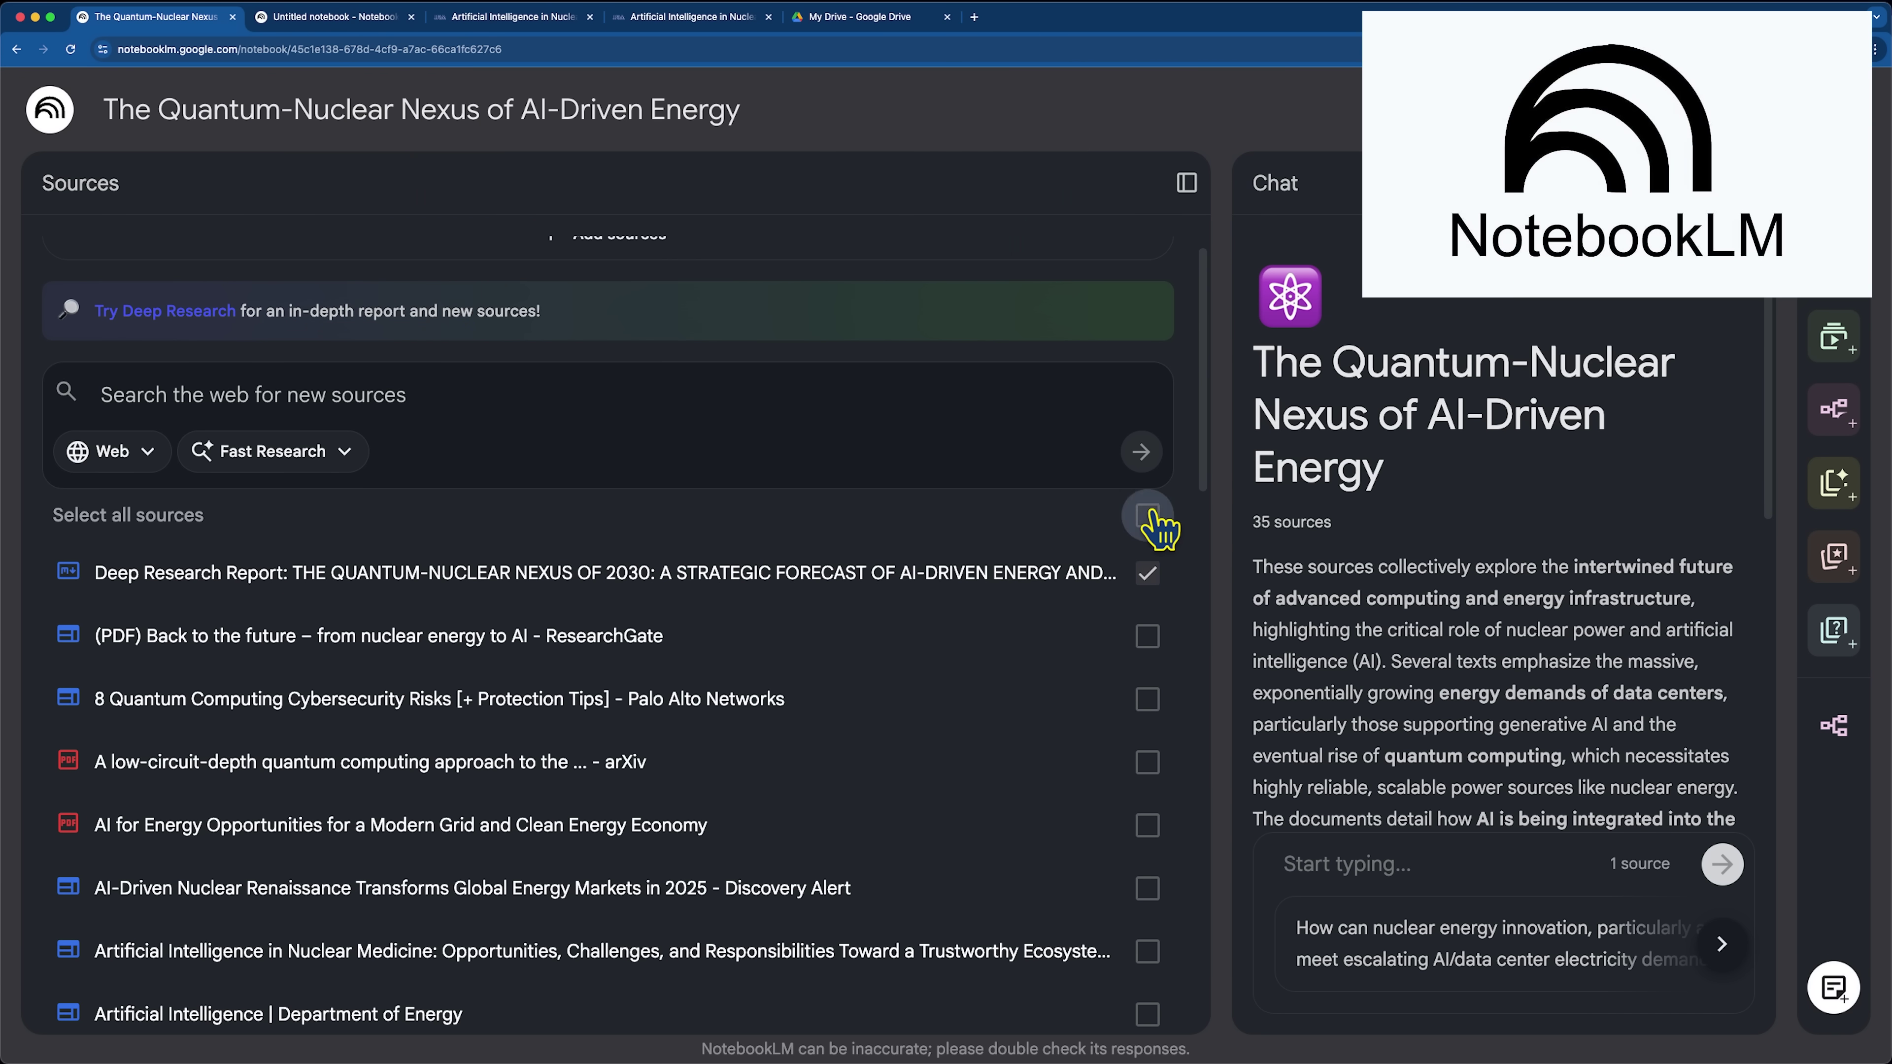
pyautogui.click(1151, 516)
pyautogui.scroll(-9, 435, 727)
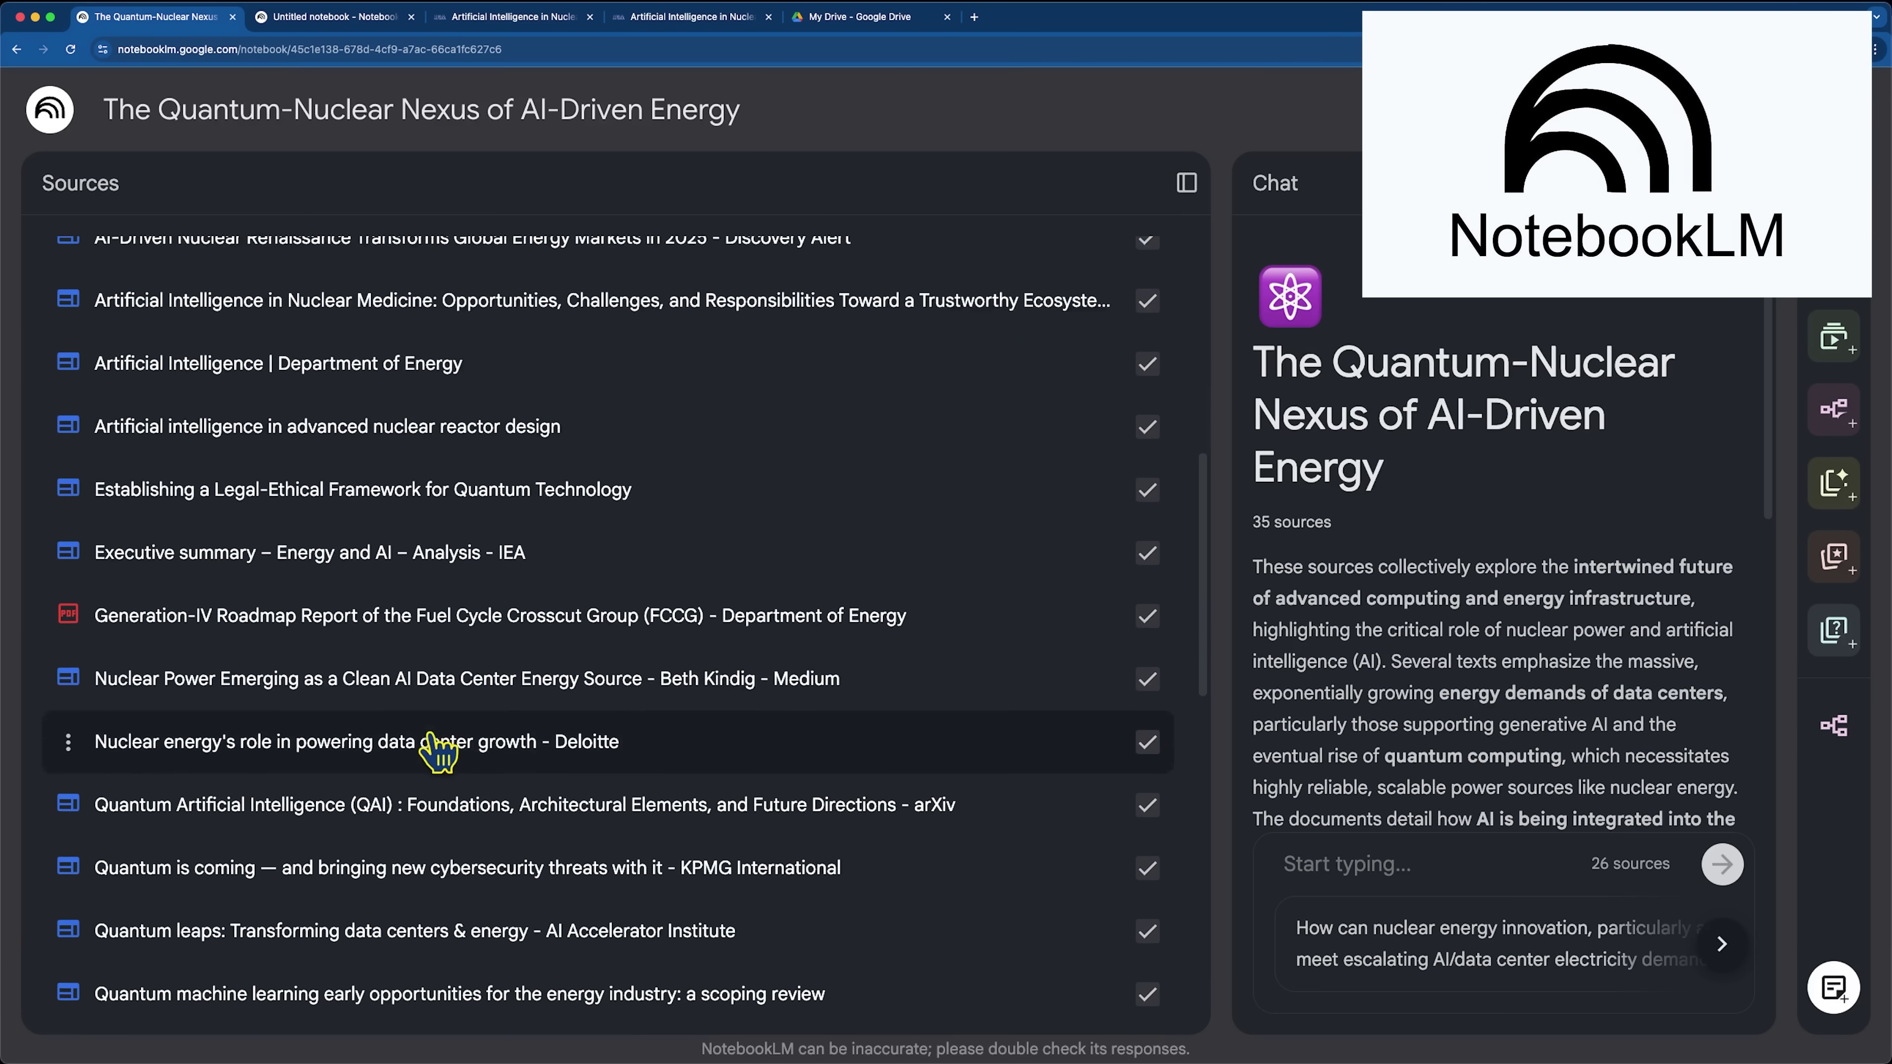
pyautogui.scroll(5, 1049, 436)
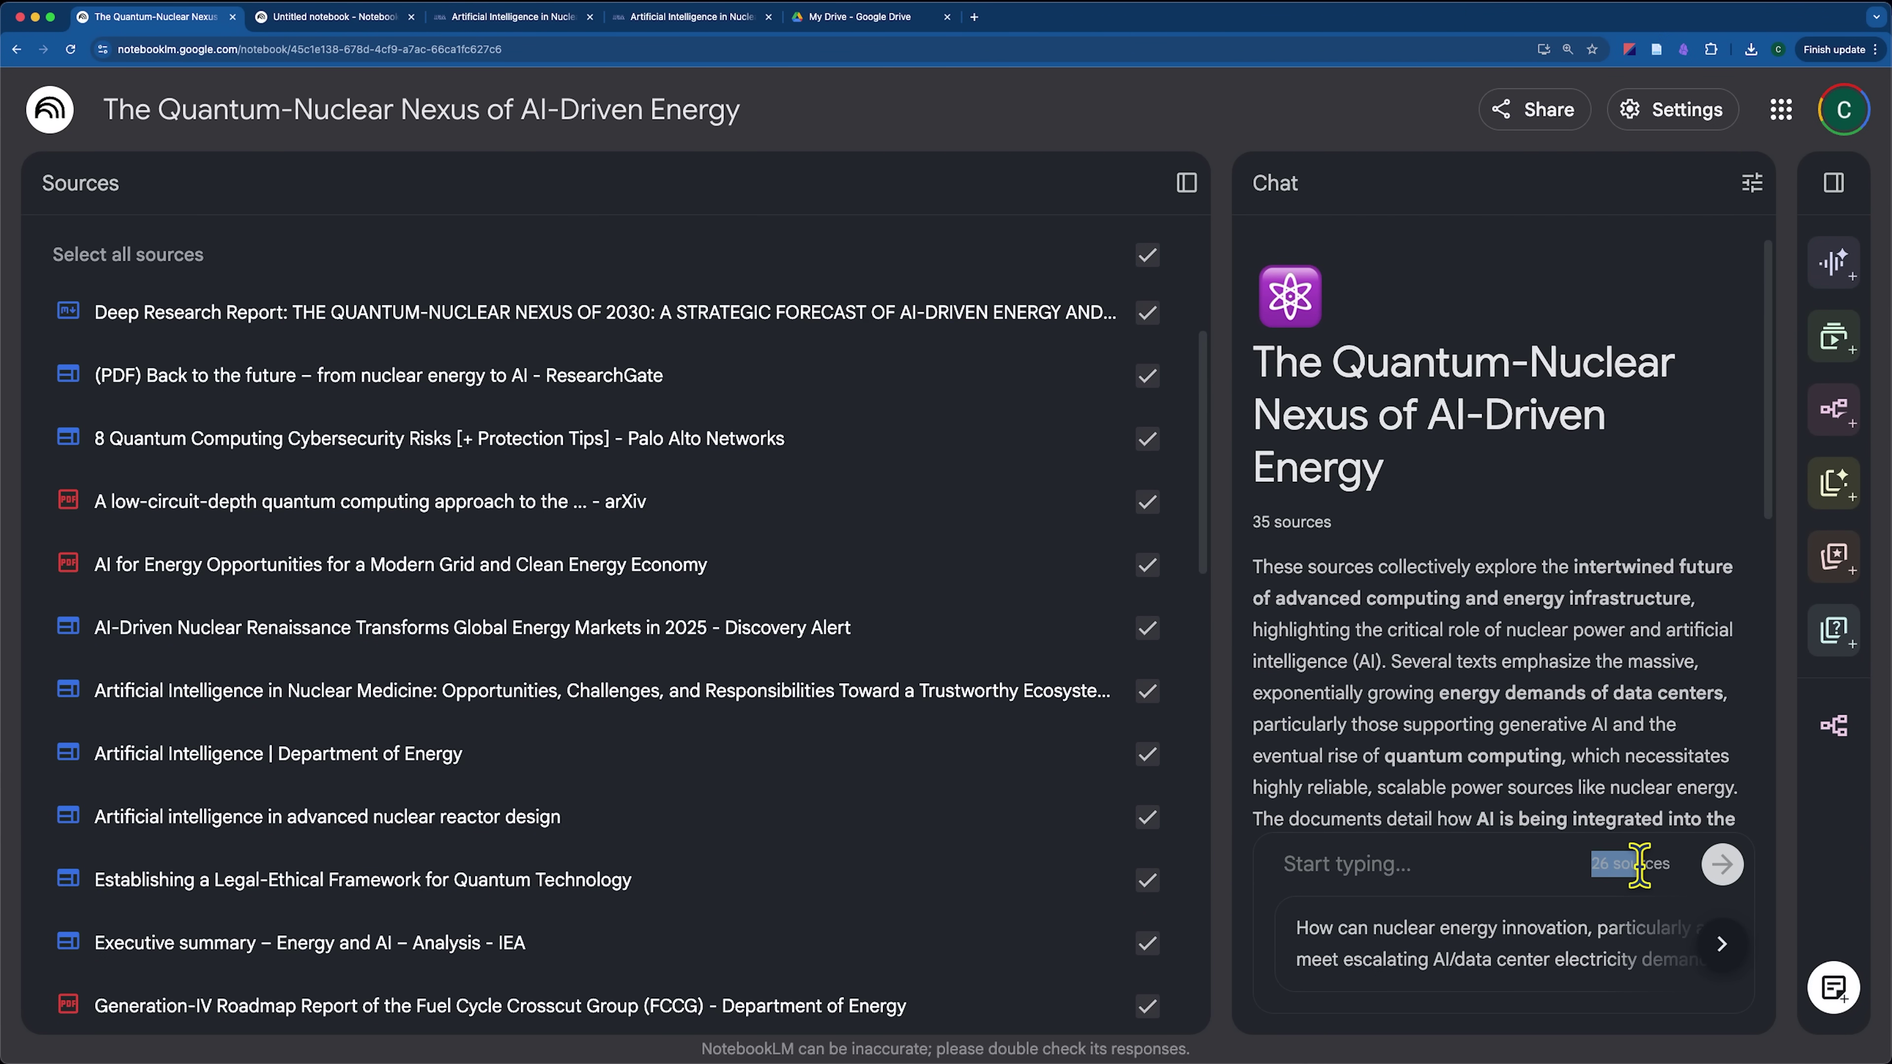
pyautogui.scroll(-5, 1014, 596)
pyautogui.scroll(10, 1118, 633)
# Check only the ResearchGate PDF, arXiv paper, AI-Driven Nuclear Renaissance and Department of Energy sources
pyautogui.click(1147, 531)
pyautogui.click(1147, 653)
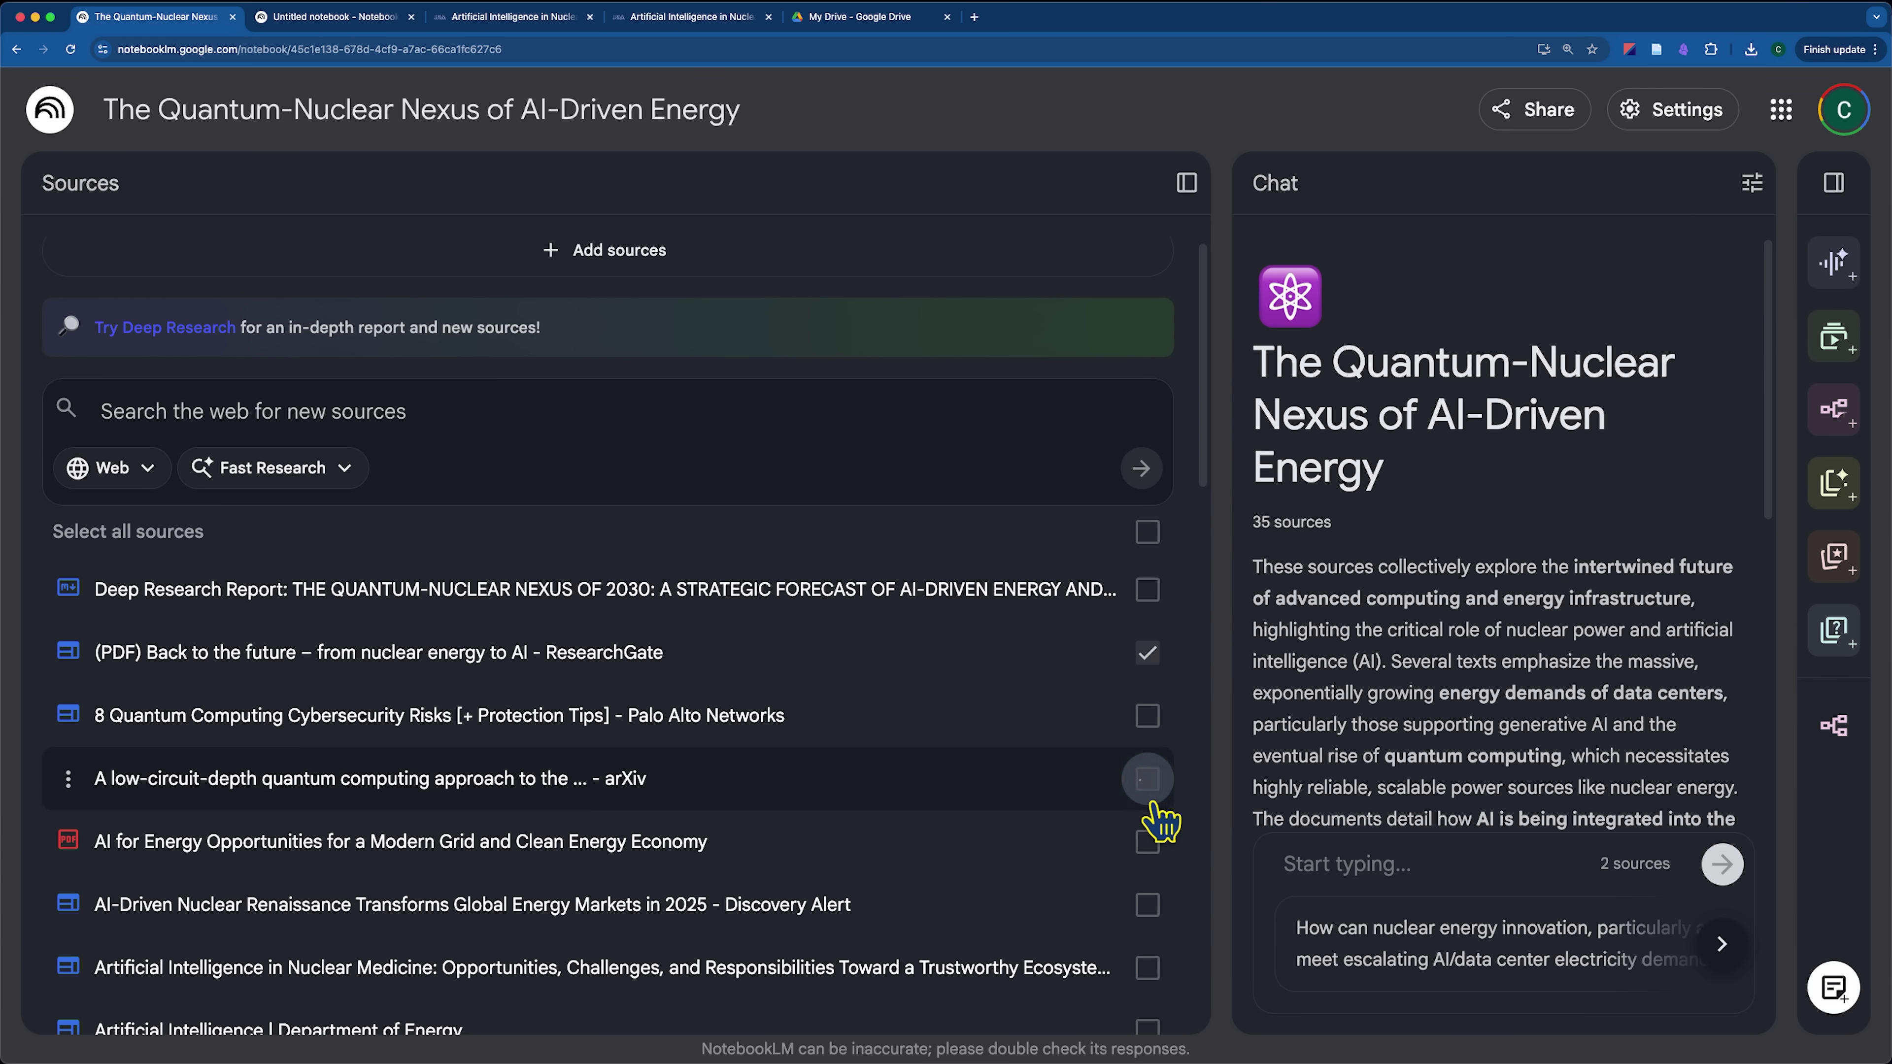
pyautogui.click(1151, 786)
pyautogui.click(1150, 906)
pyautogui.scroll(-2, 1153, 917)
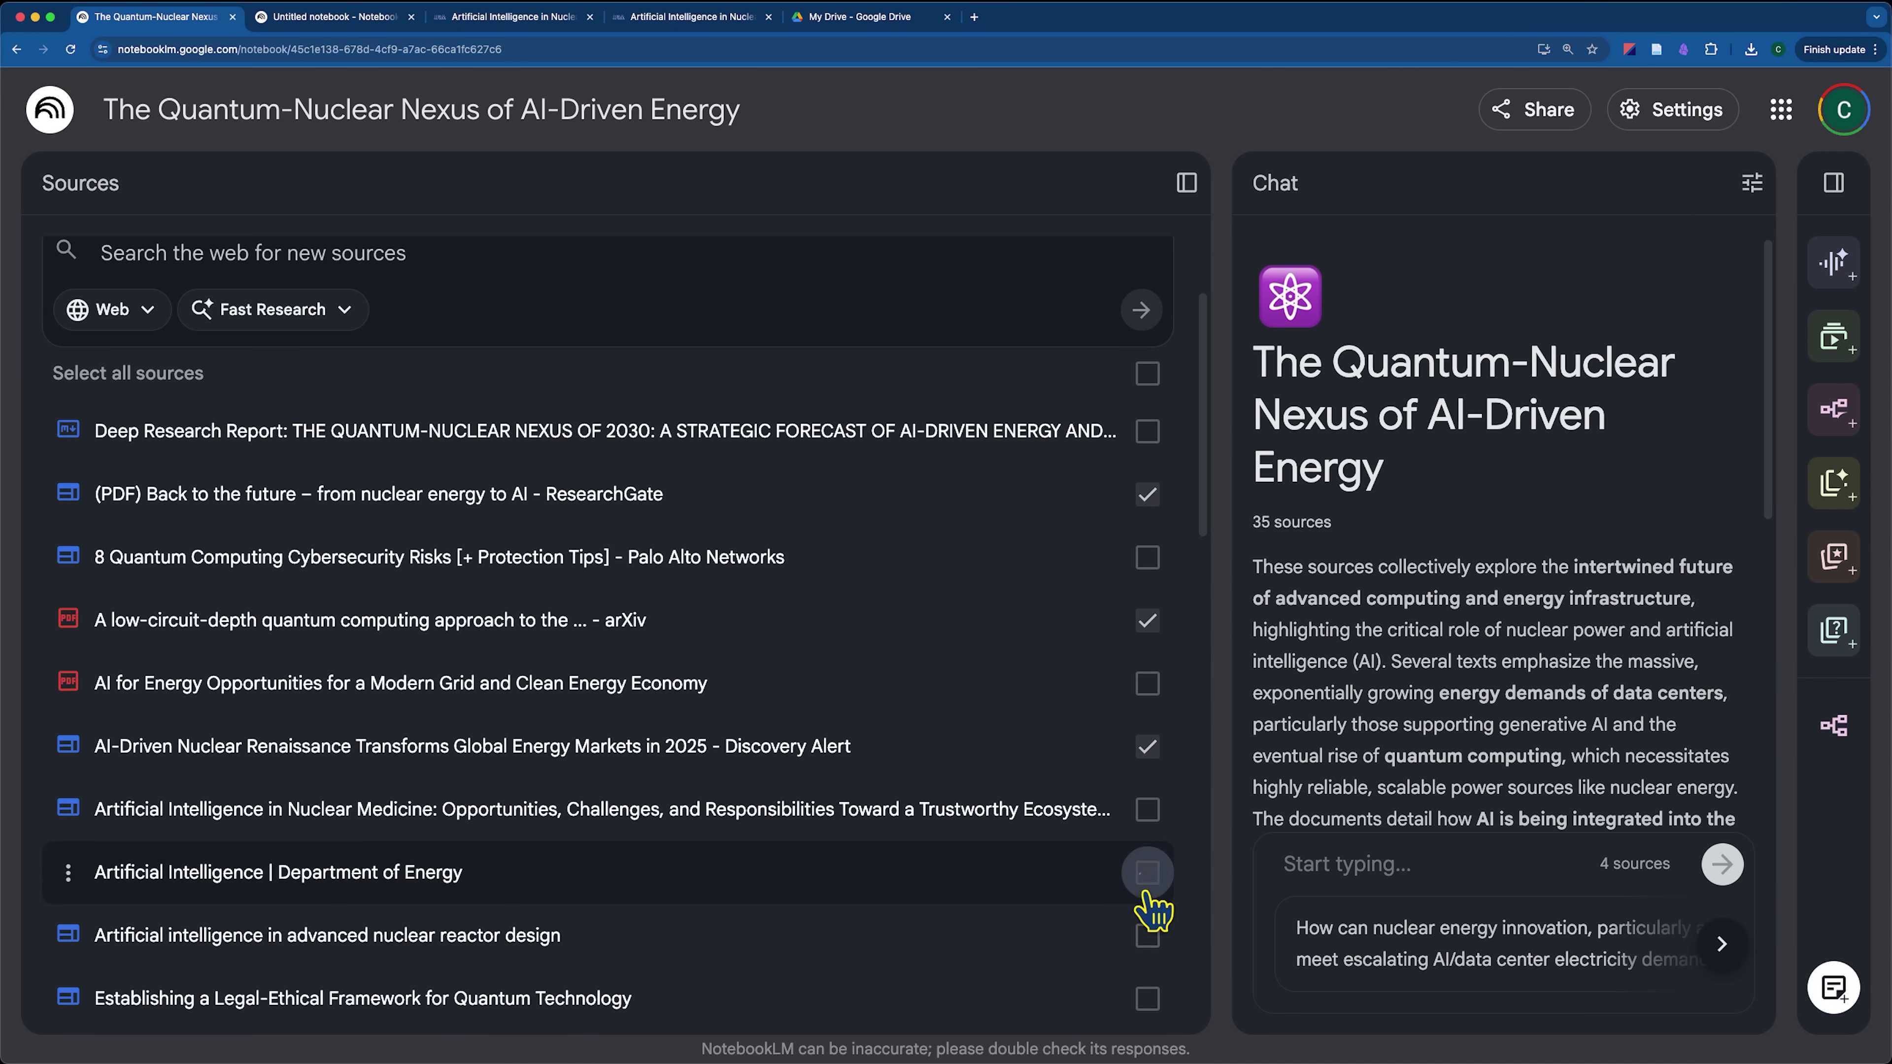
pyautogui.click(1147, 891)
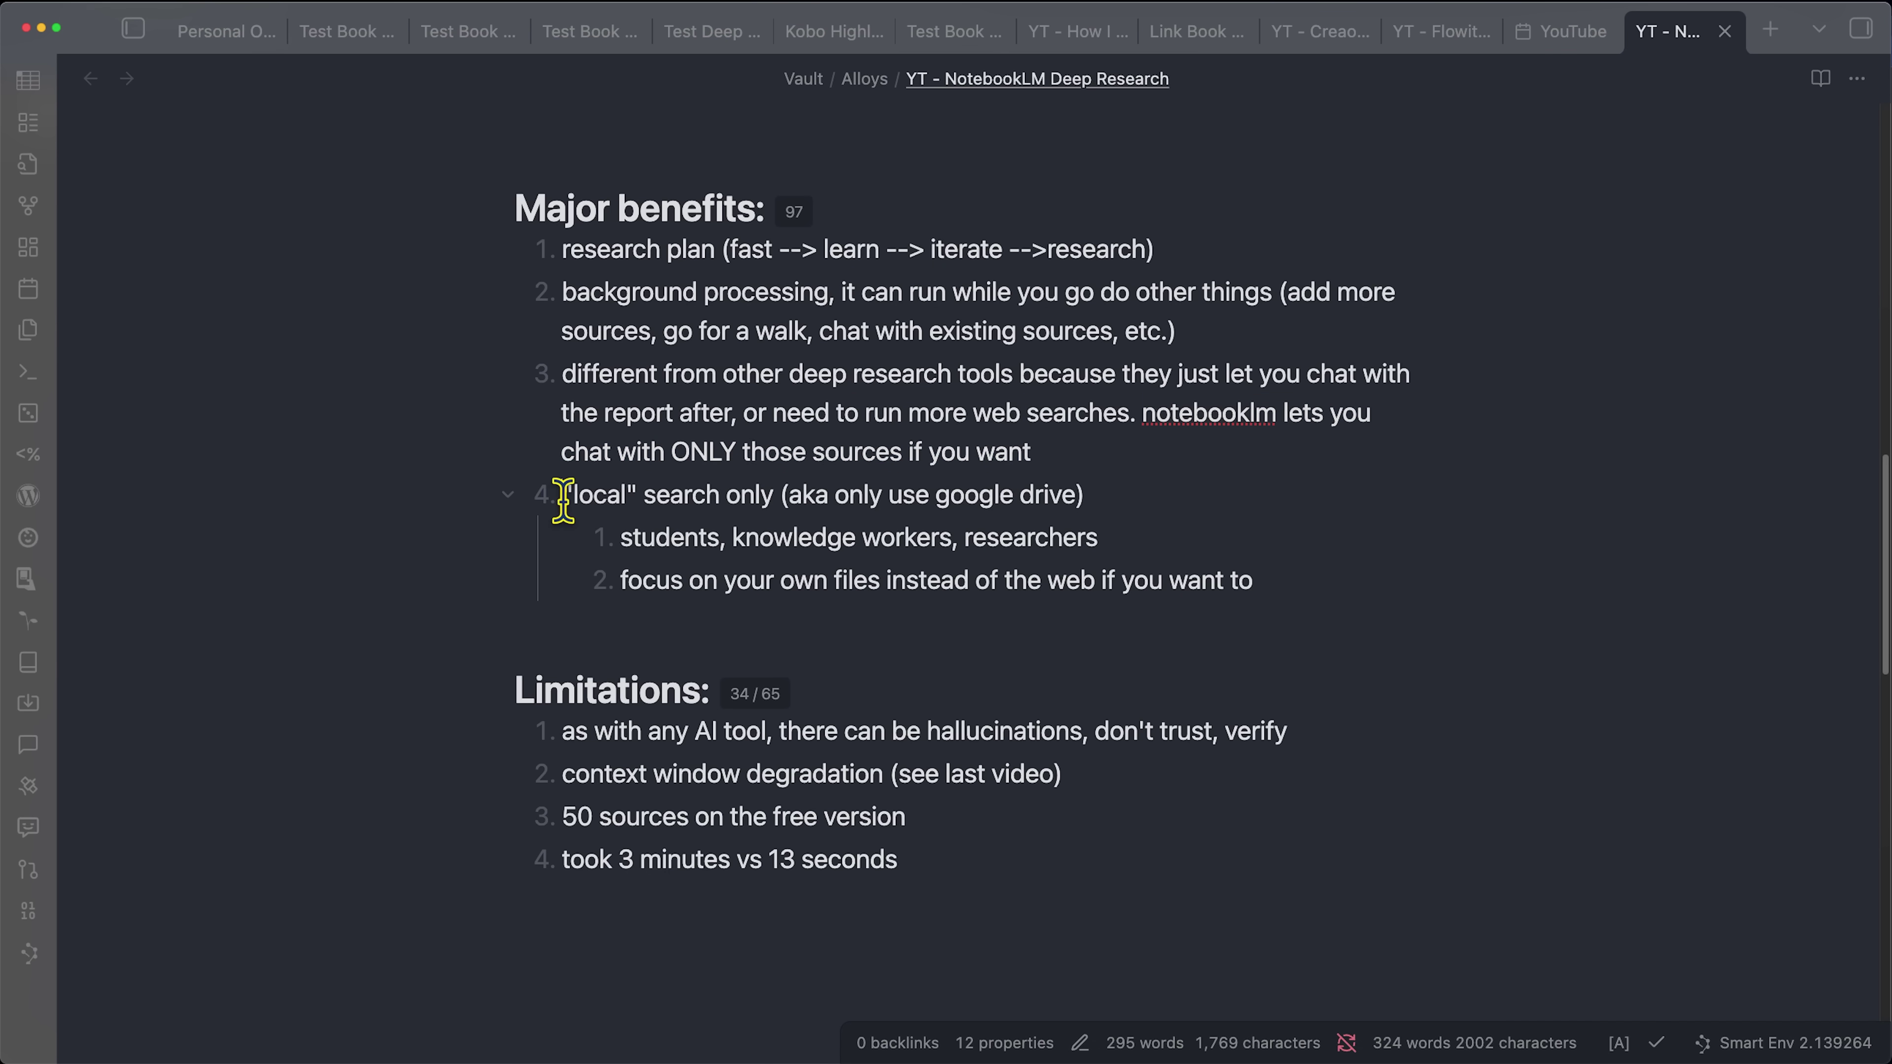
pyautogui.moveTo(562, 500); pyautogui.dragTo(628, 493)
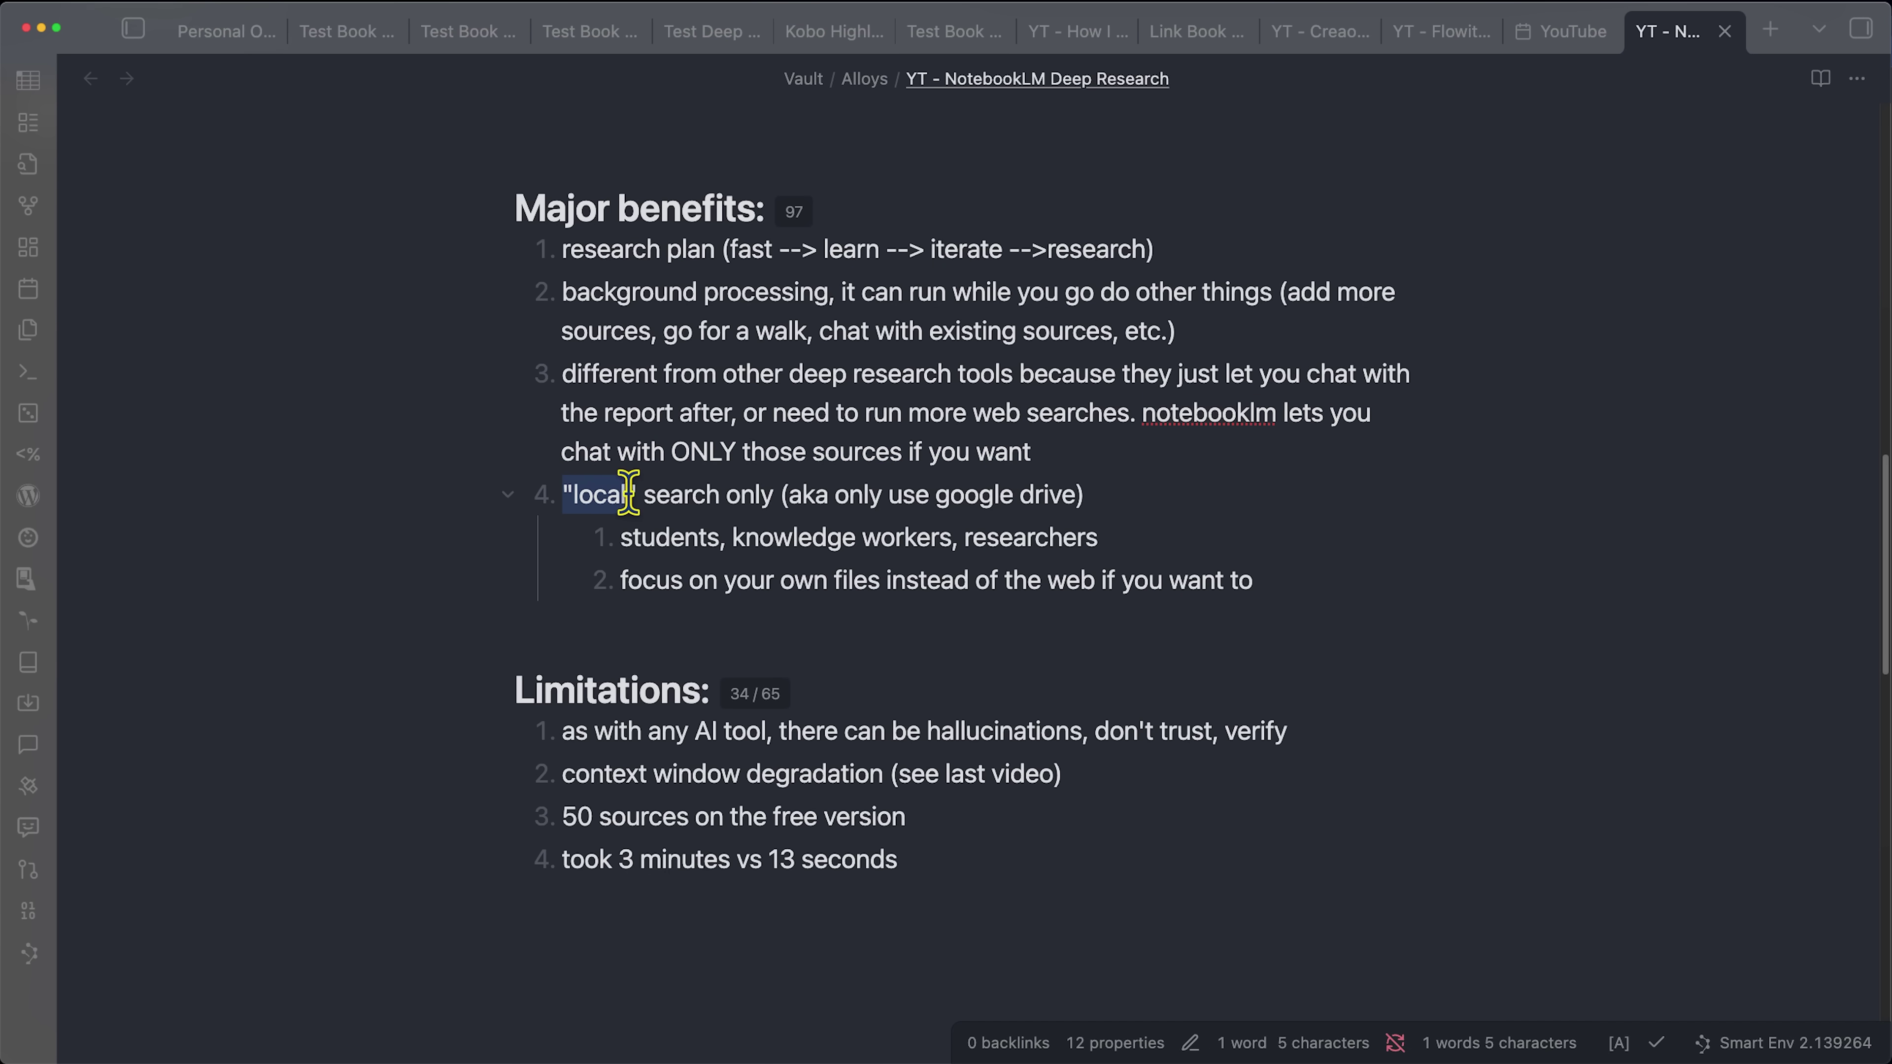
pyautogui.click(652, 494)
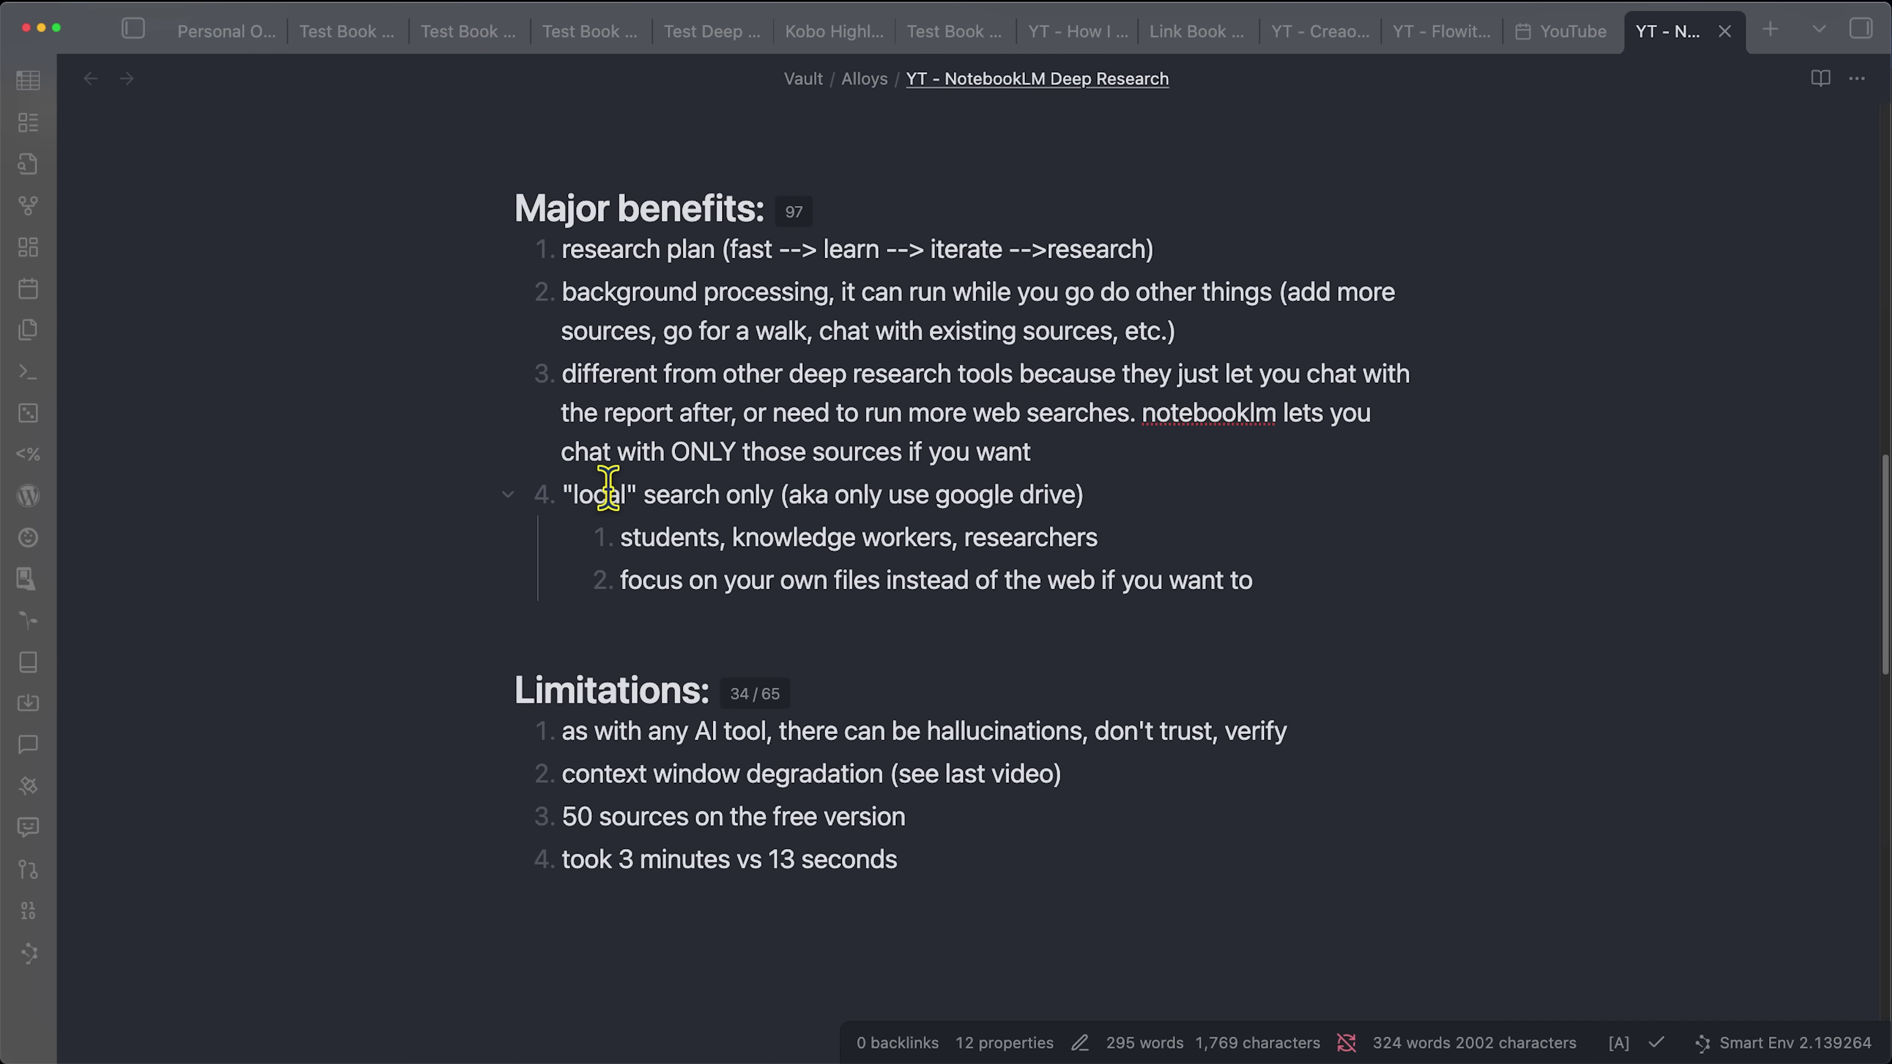
pyautogui.click(1179, 712)
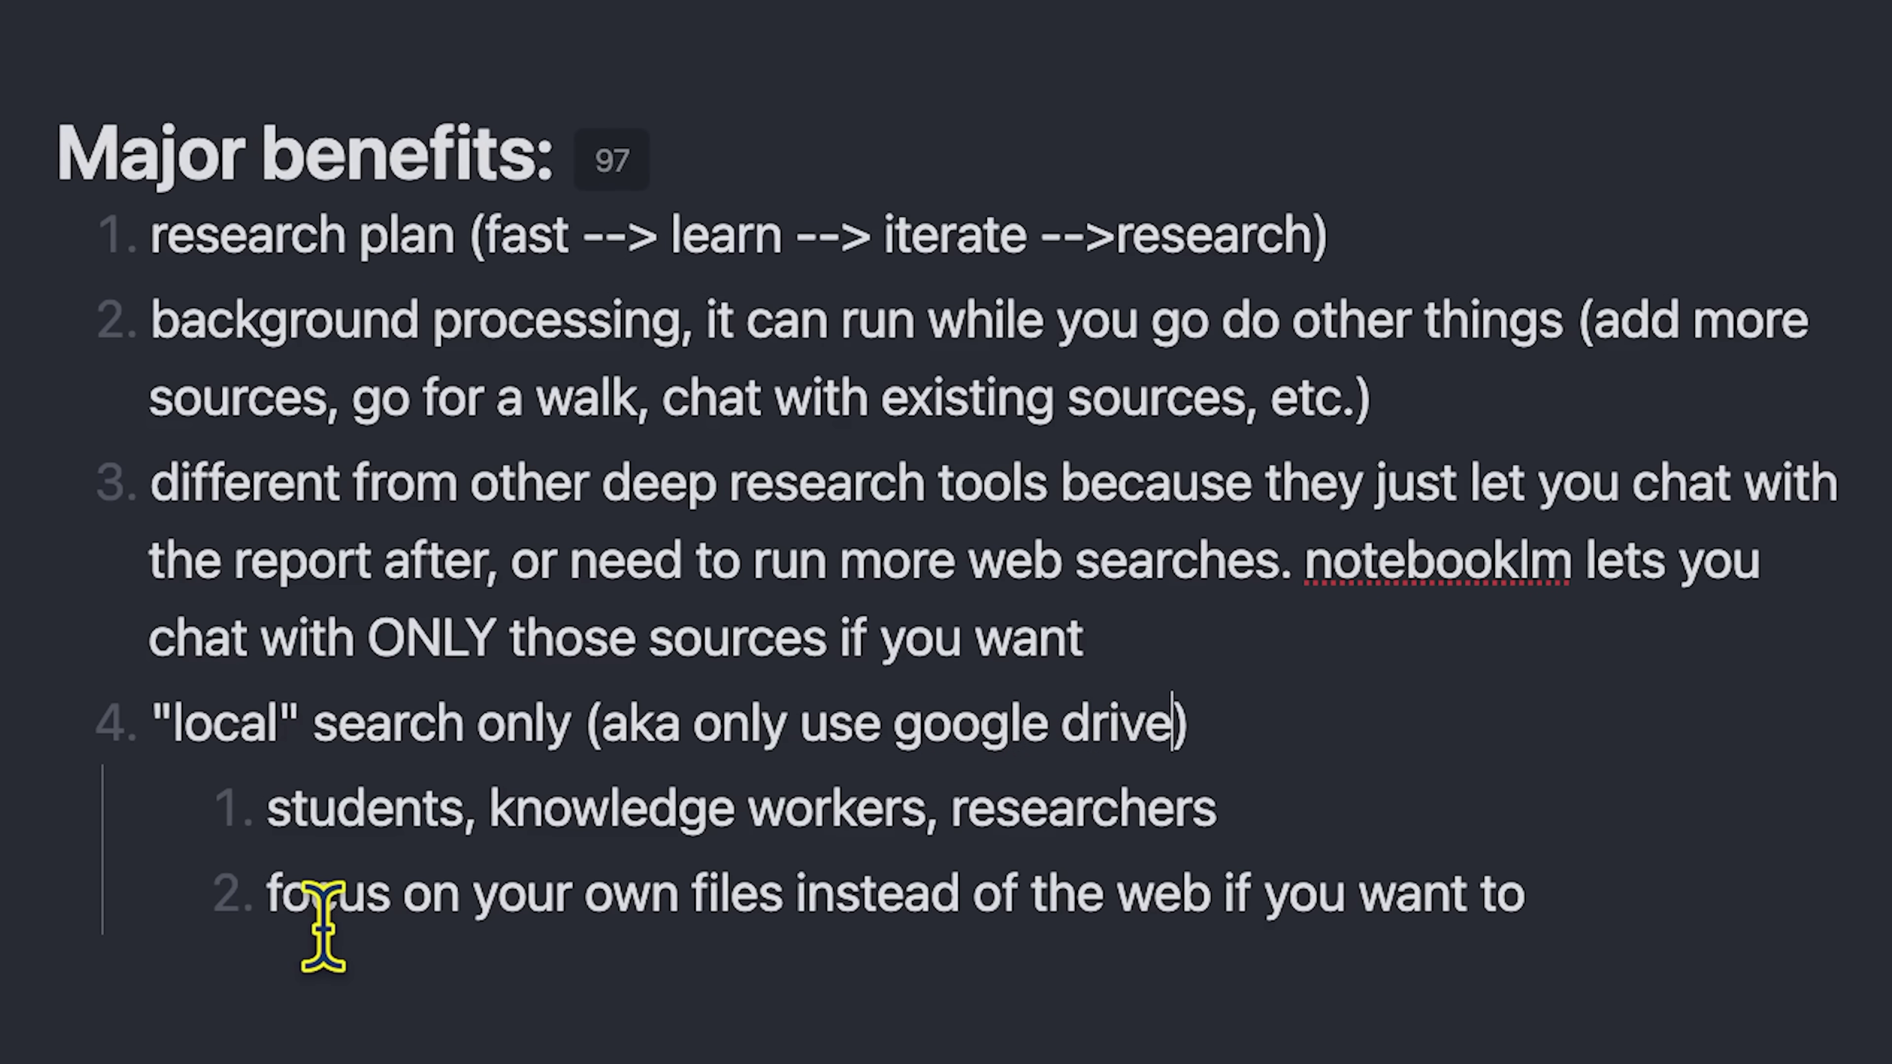
pyautogui.moveTo(312, 899); pyautogui.dragTo(1639, 891)
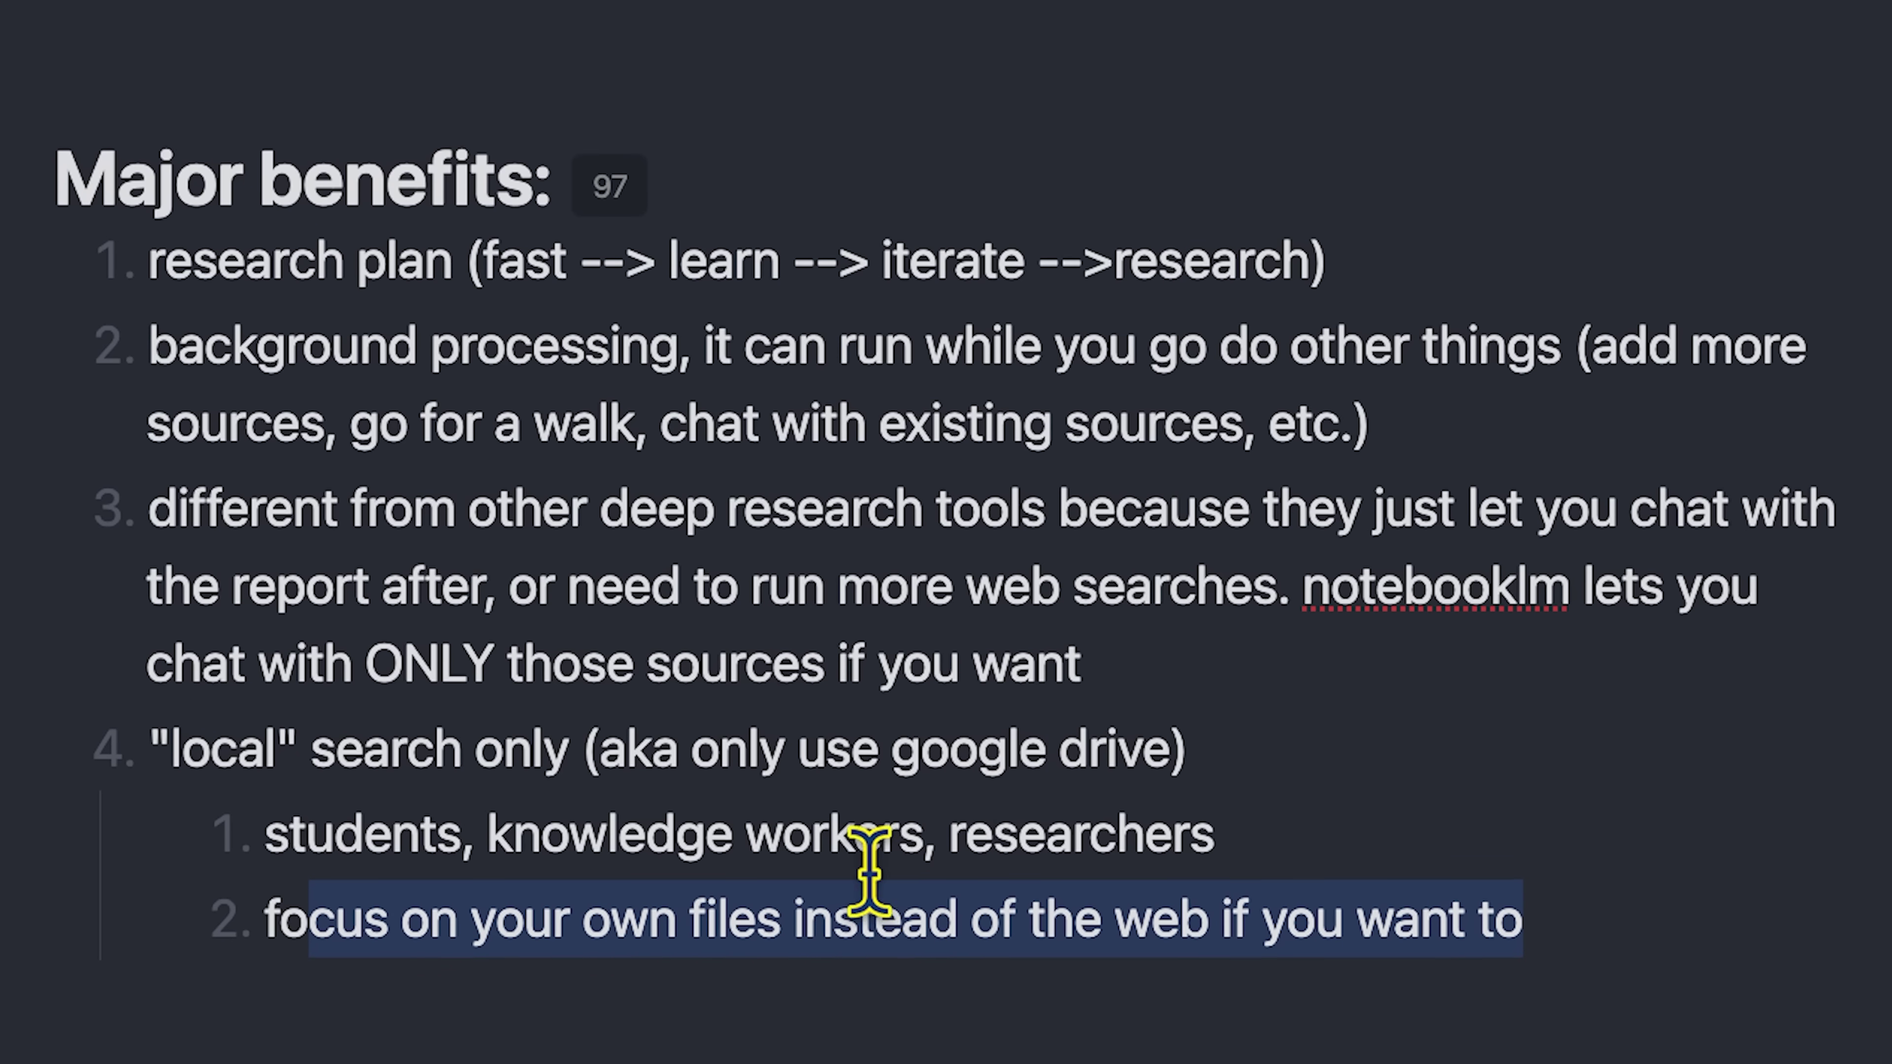
pyautogui.click(894, 909)
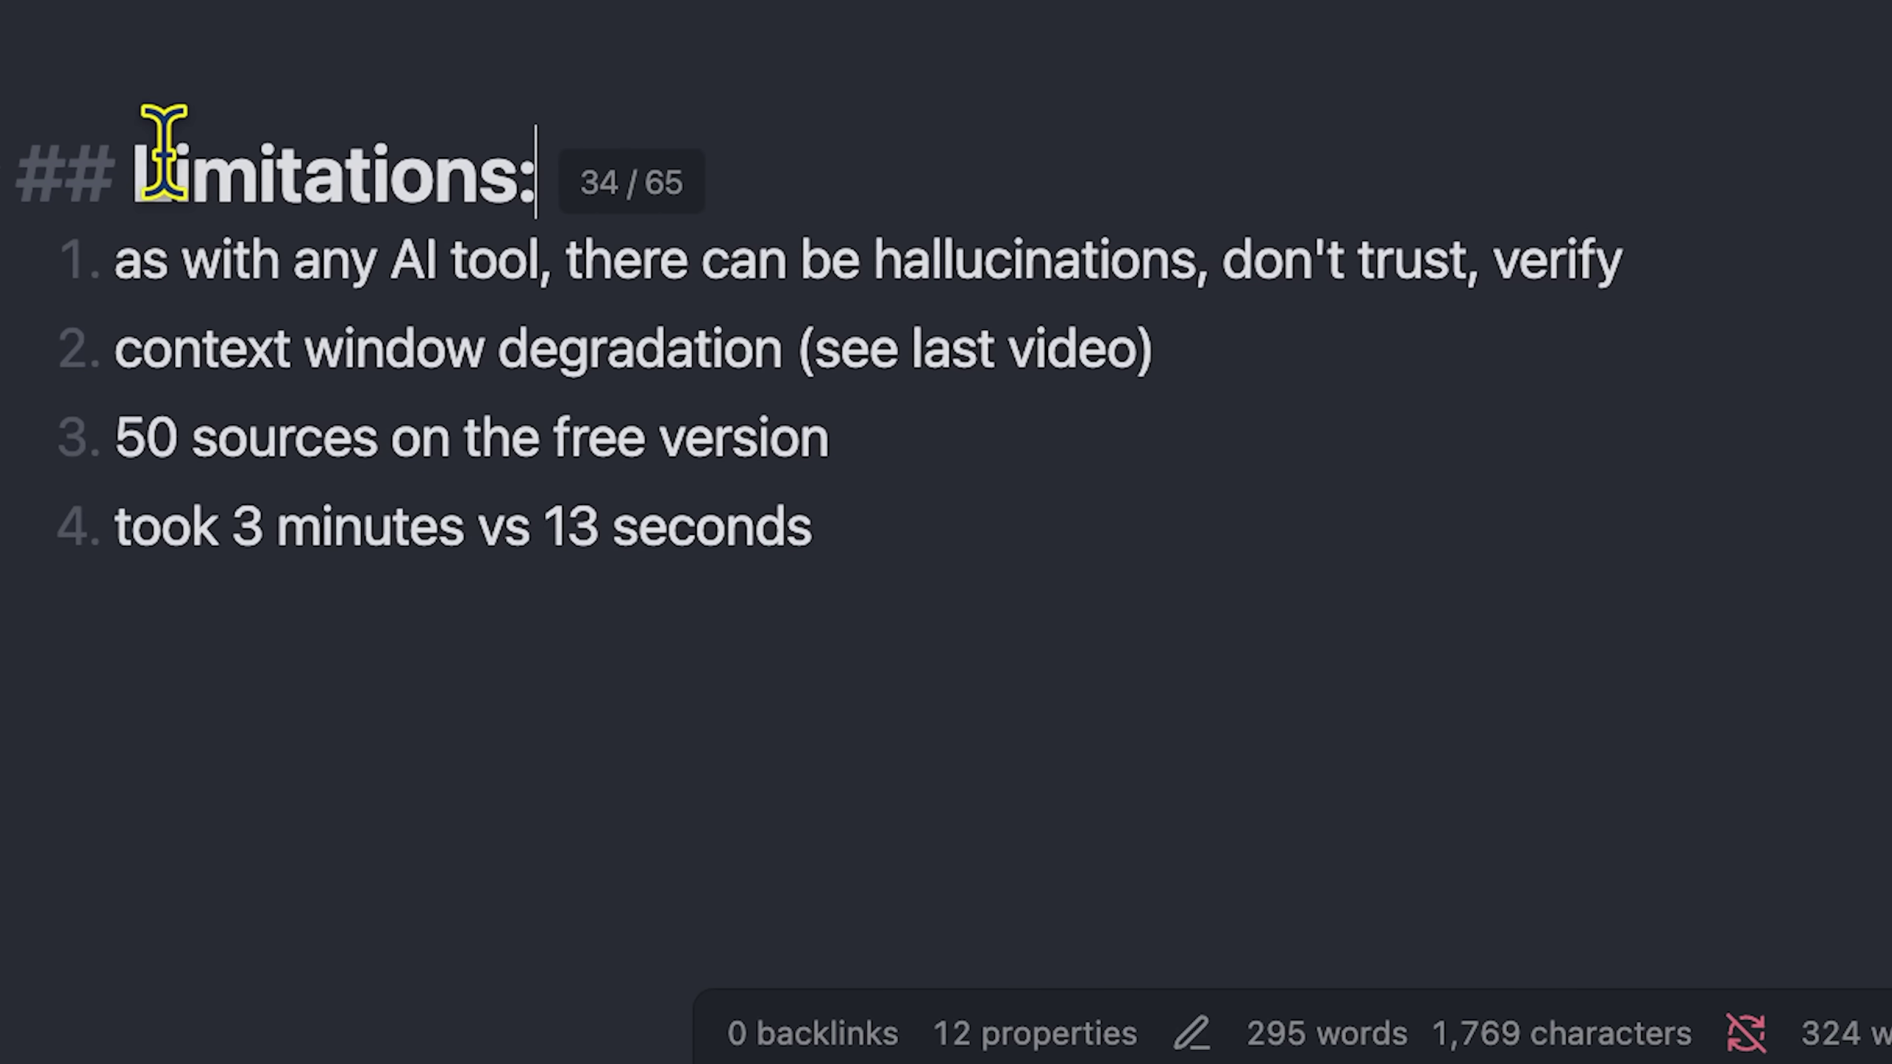
pyautogui.moveTo(115, 261); pyautogui.dragTo(642, 224)
pyautogui.click(688, 257)
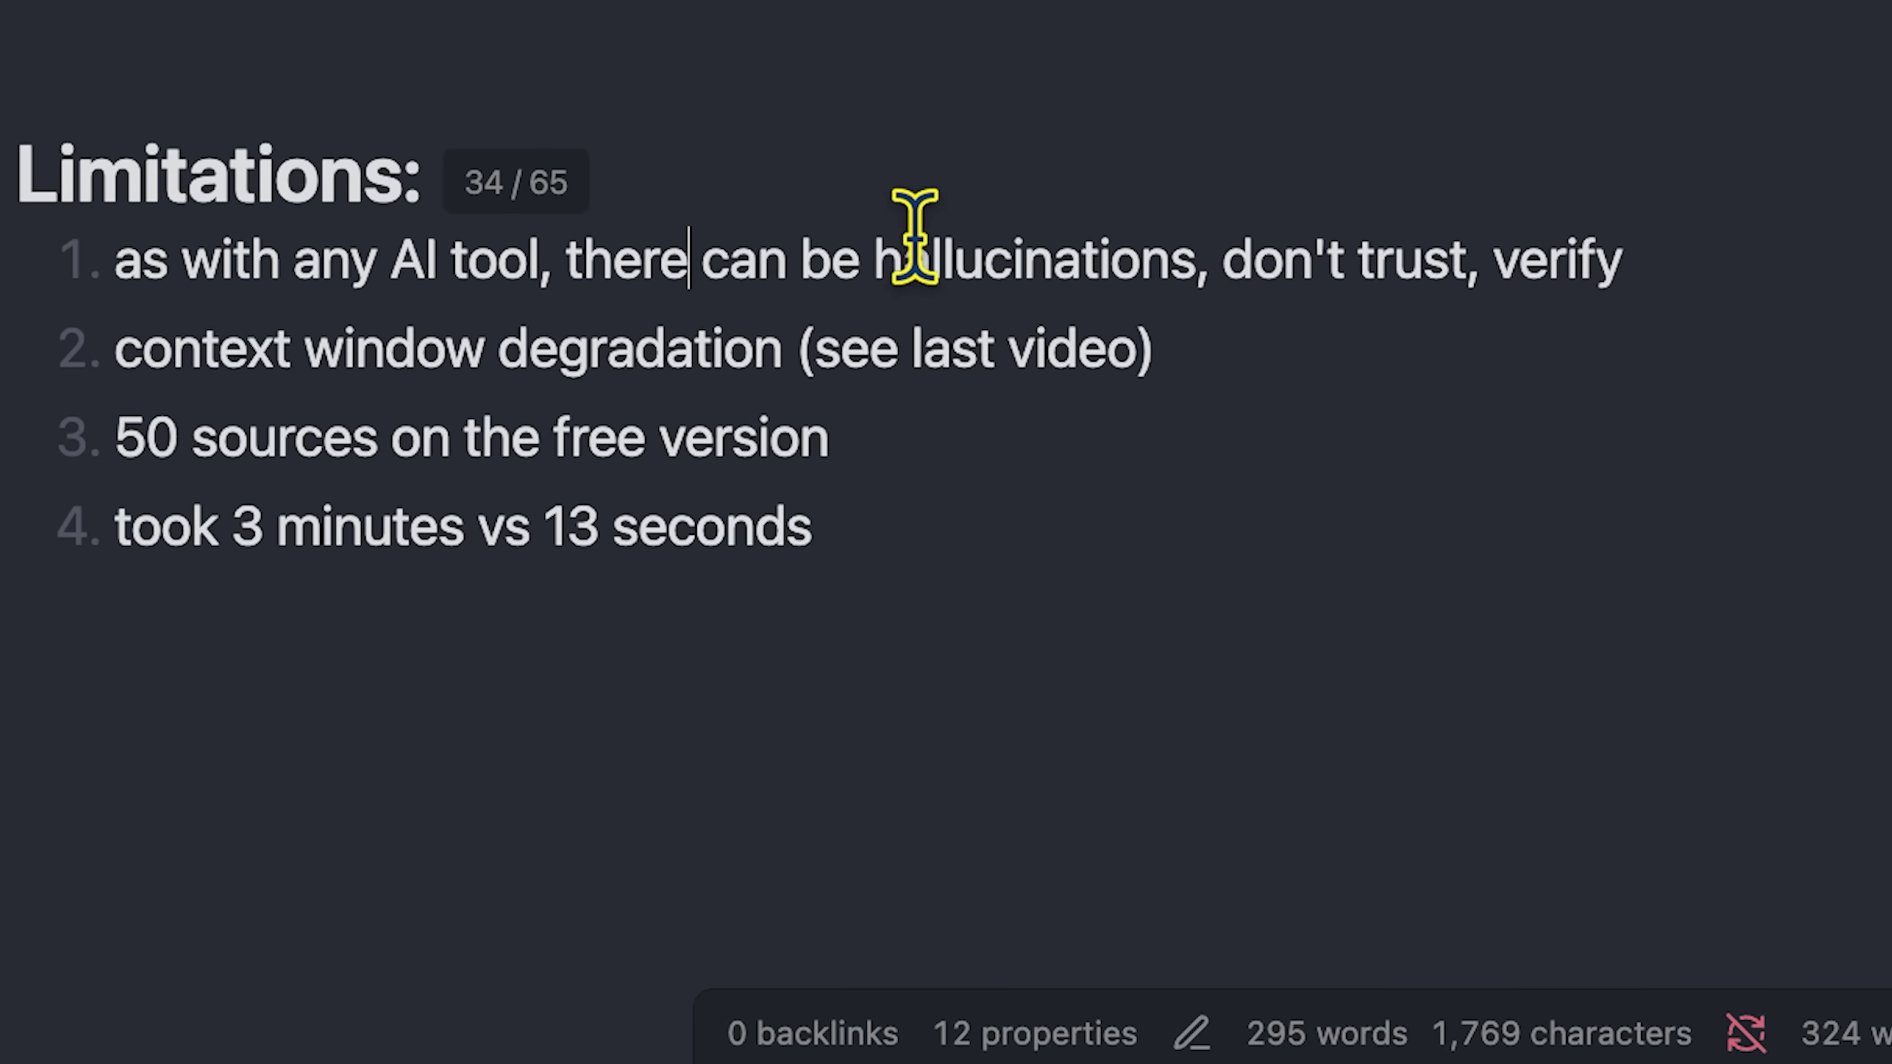
pyautogui.doubleClick(924, 253)
pyautogui.click(1327, 261)
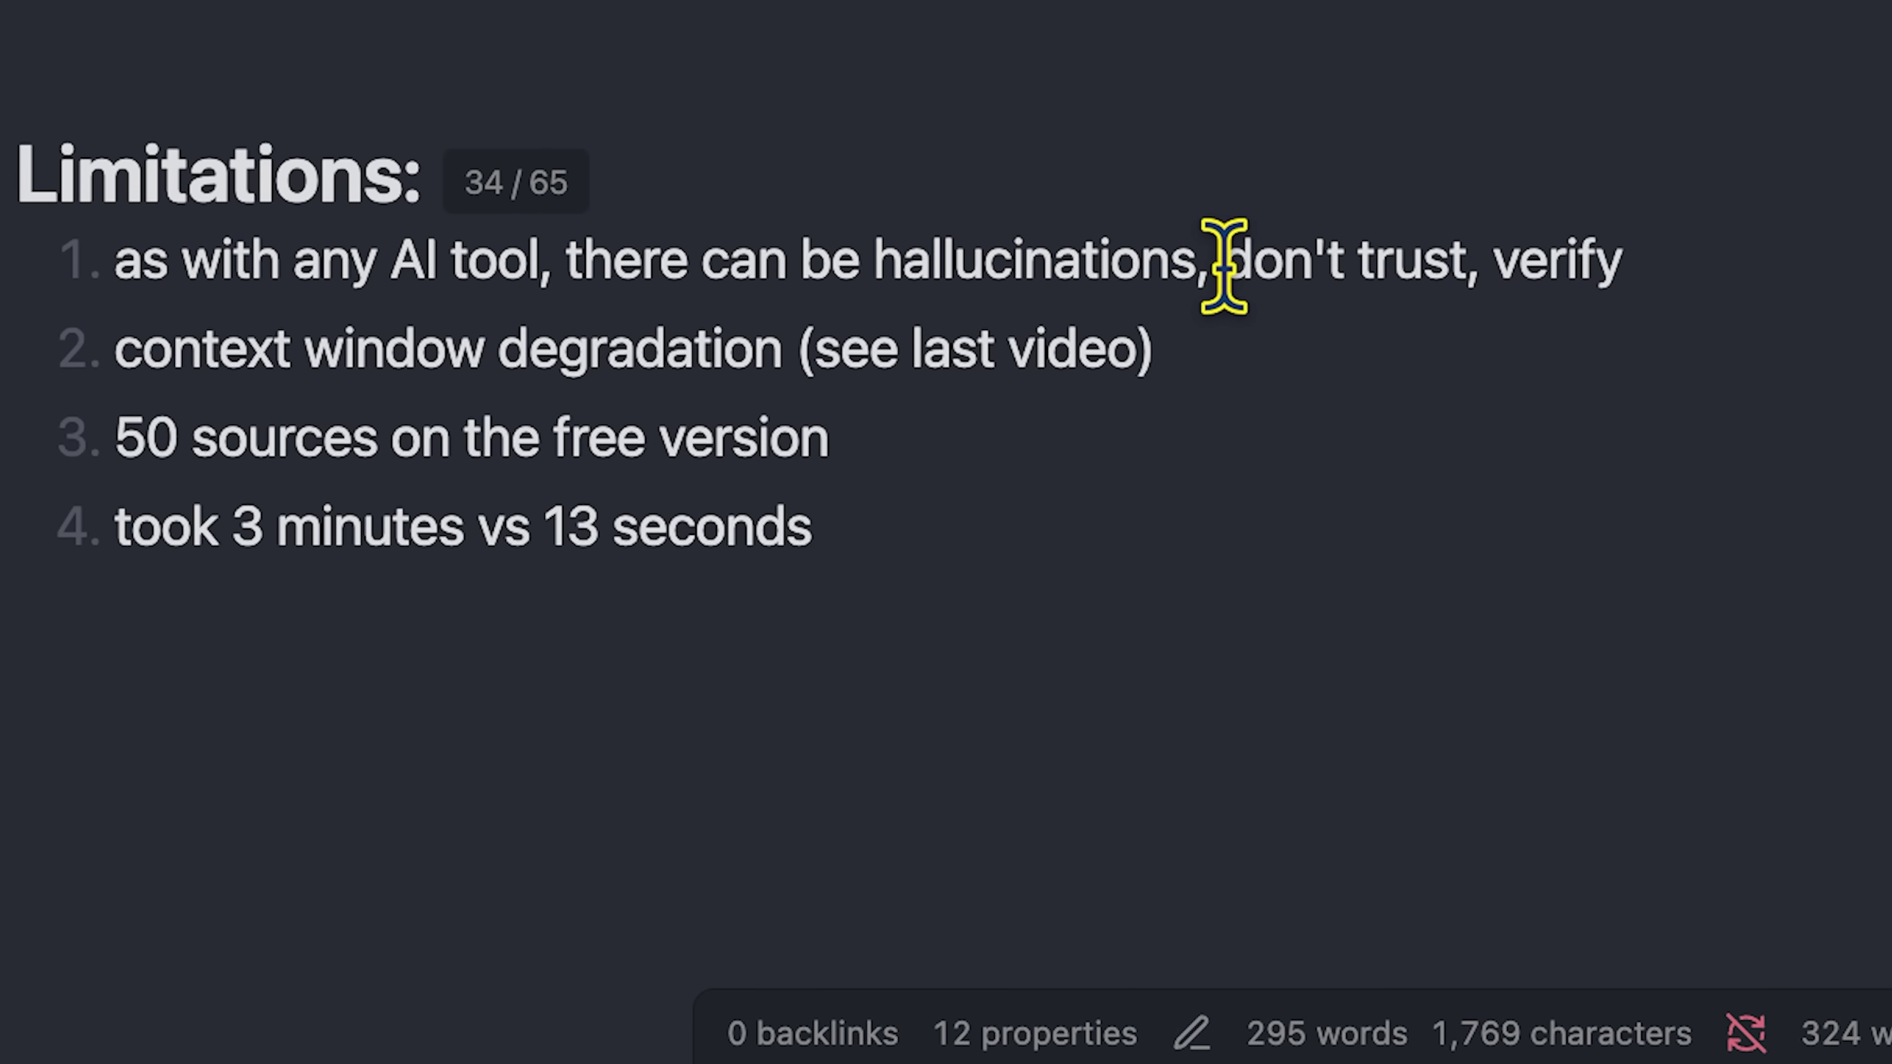
pyautogui.moveTo(1224, 266); pyautogui.dragTo(1681, 274)
pyautogui.doubleClick(1569, 250)
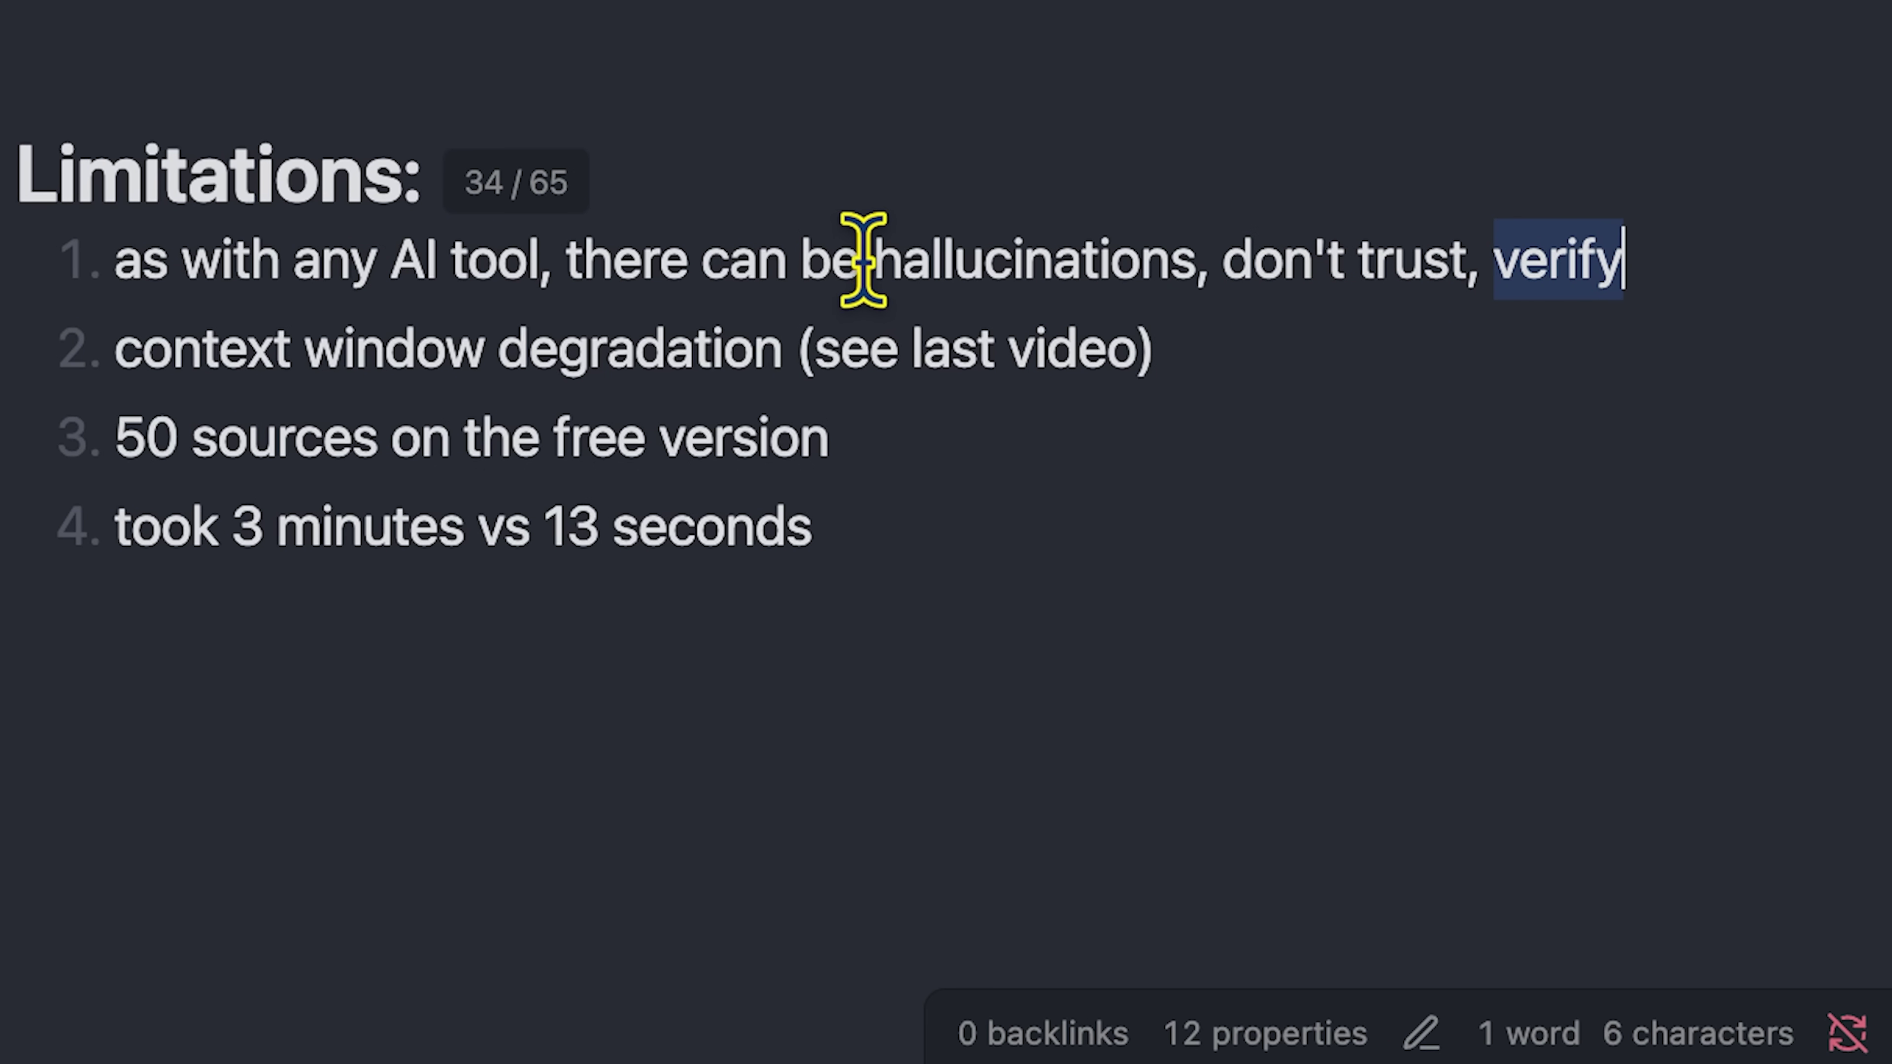
pyautogui.click(904, 250)
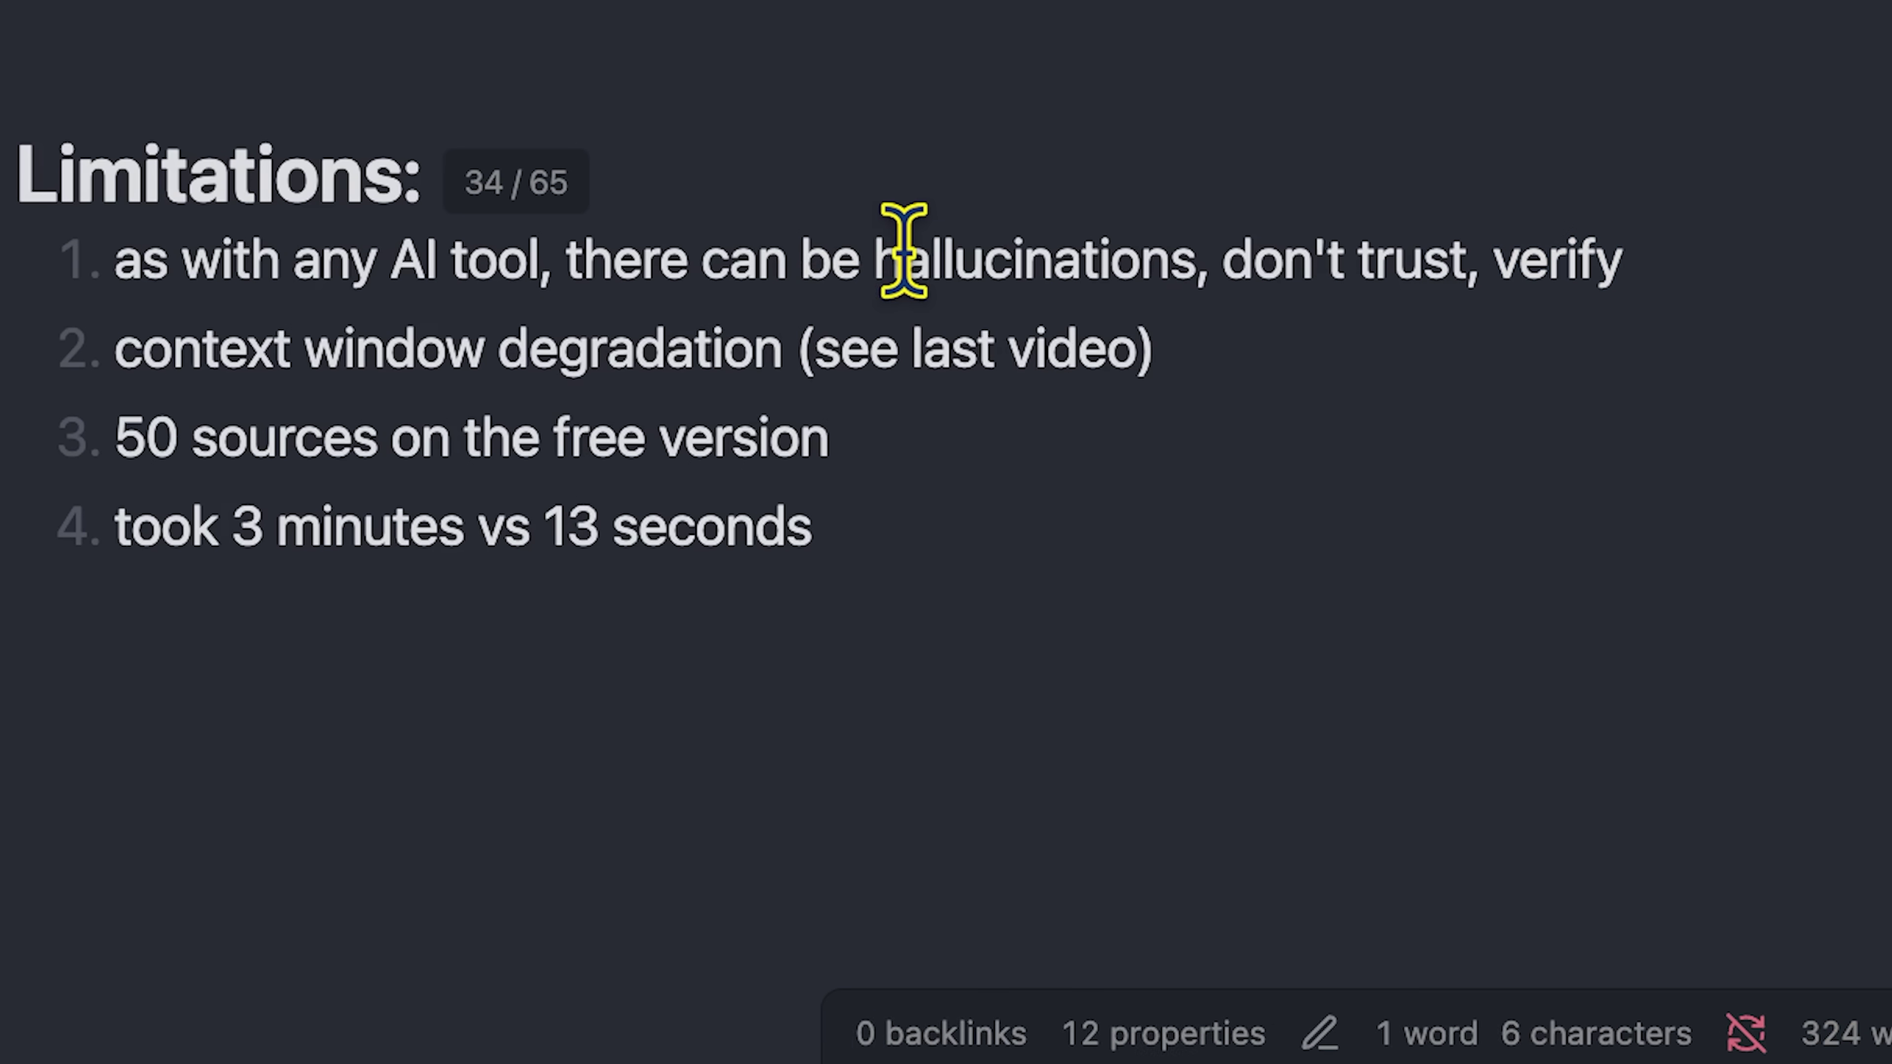
pyautogui.doubleClick(904, 249)
pyautogui.click(979, 242)
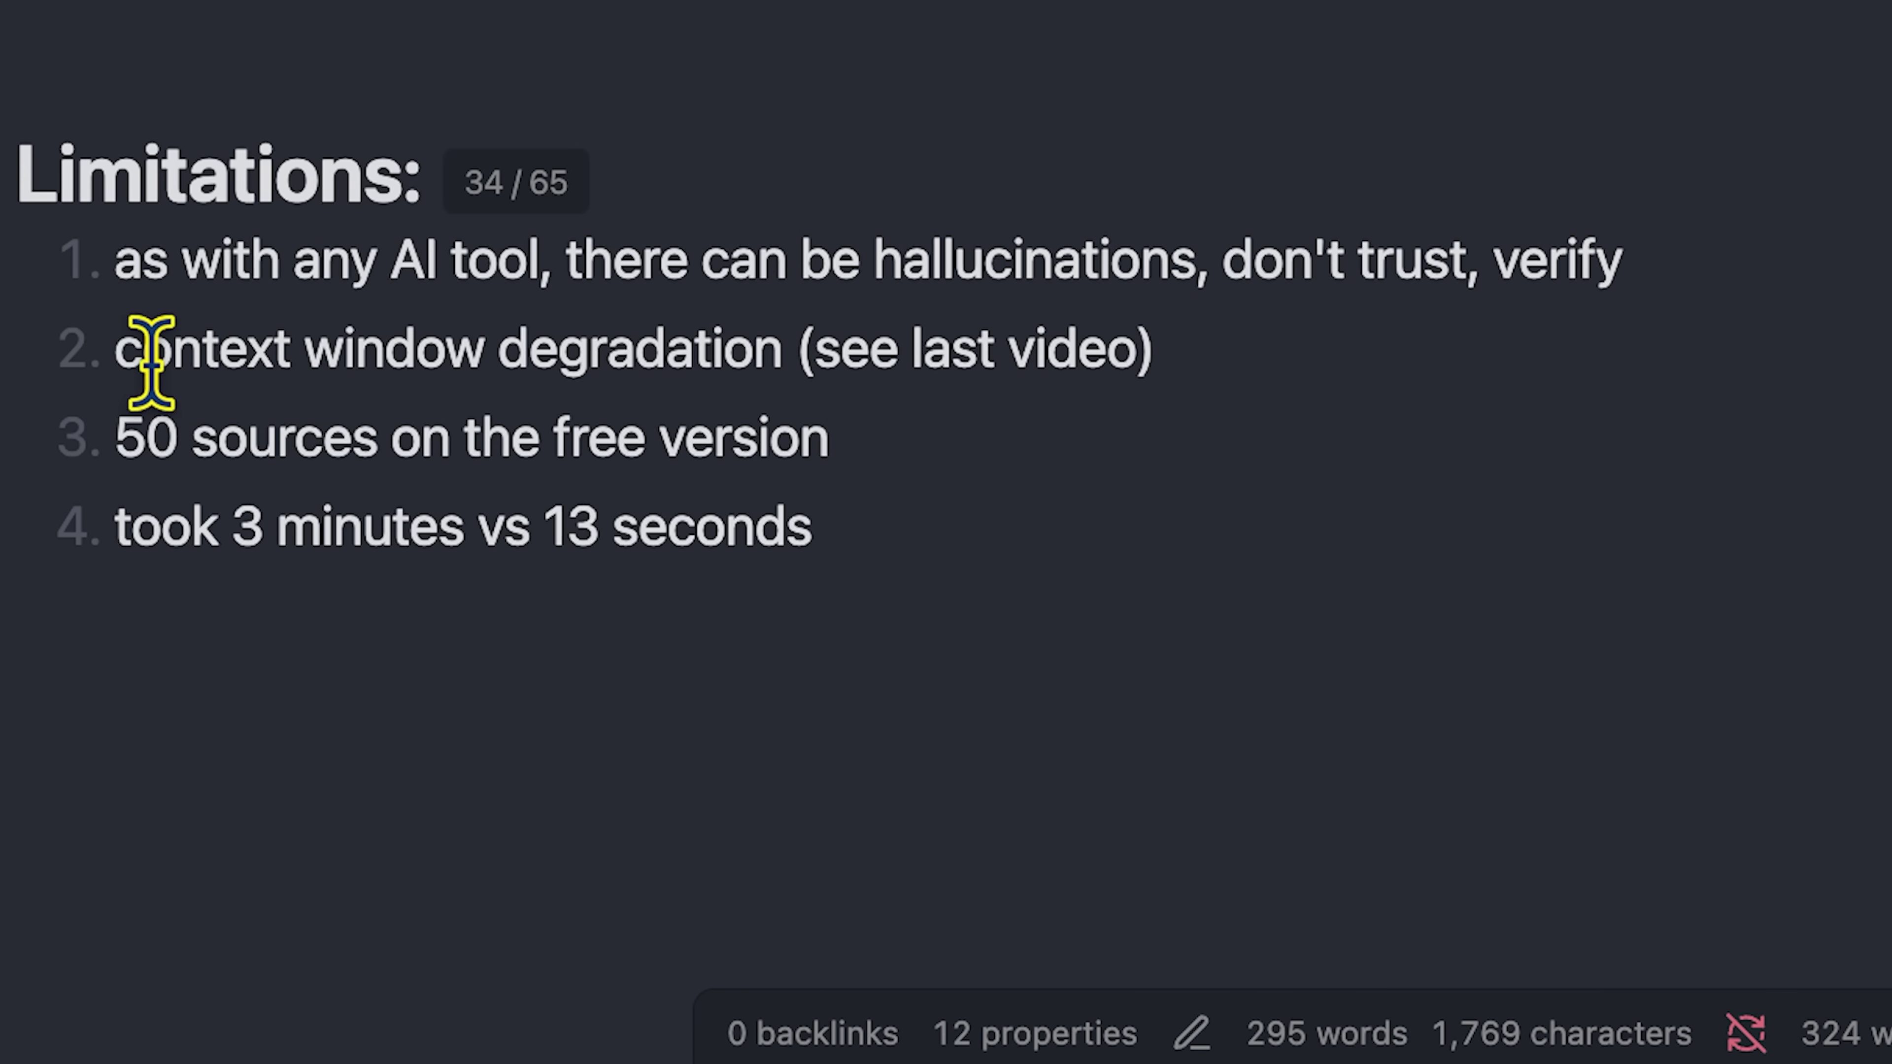
pyautogui.moveTo(118, 346); pyautogui.dragTo(783, 319)
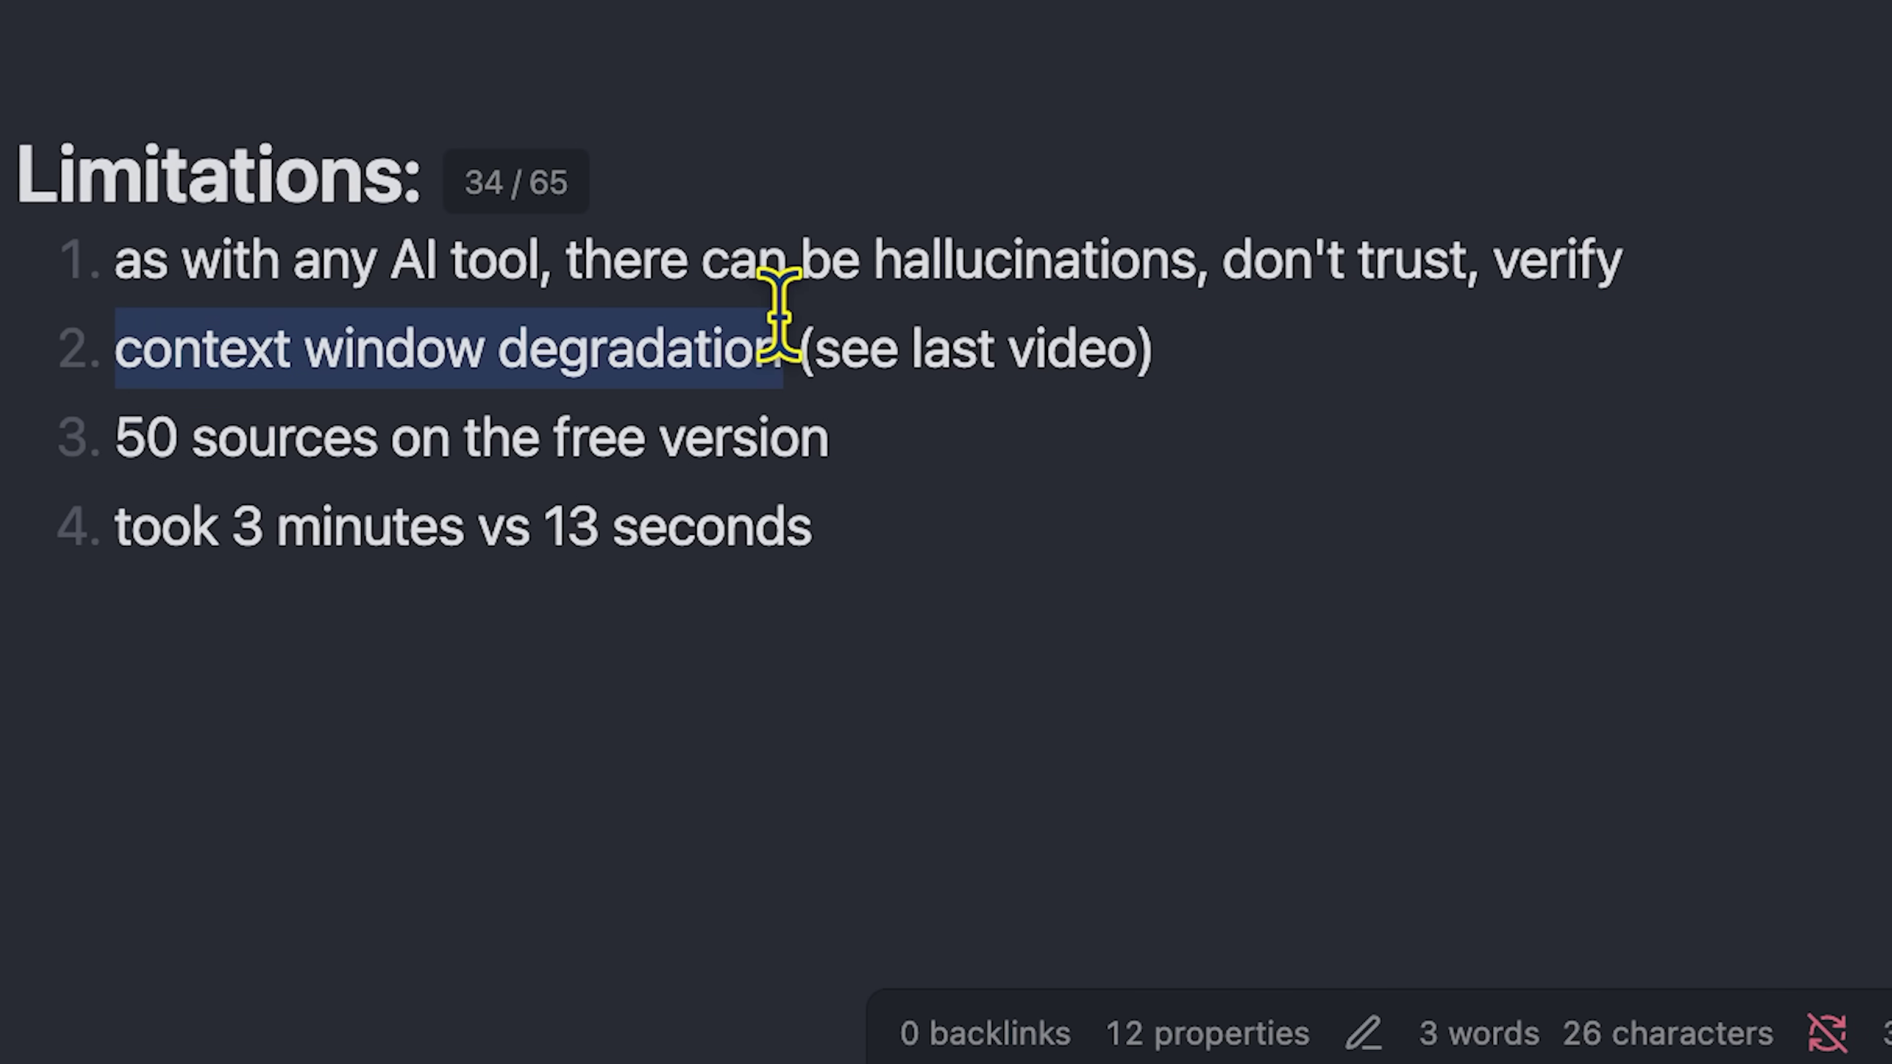
pyautogui.click(596, 330)
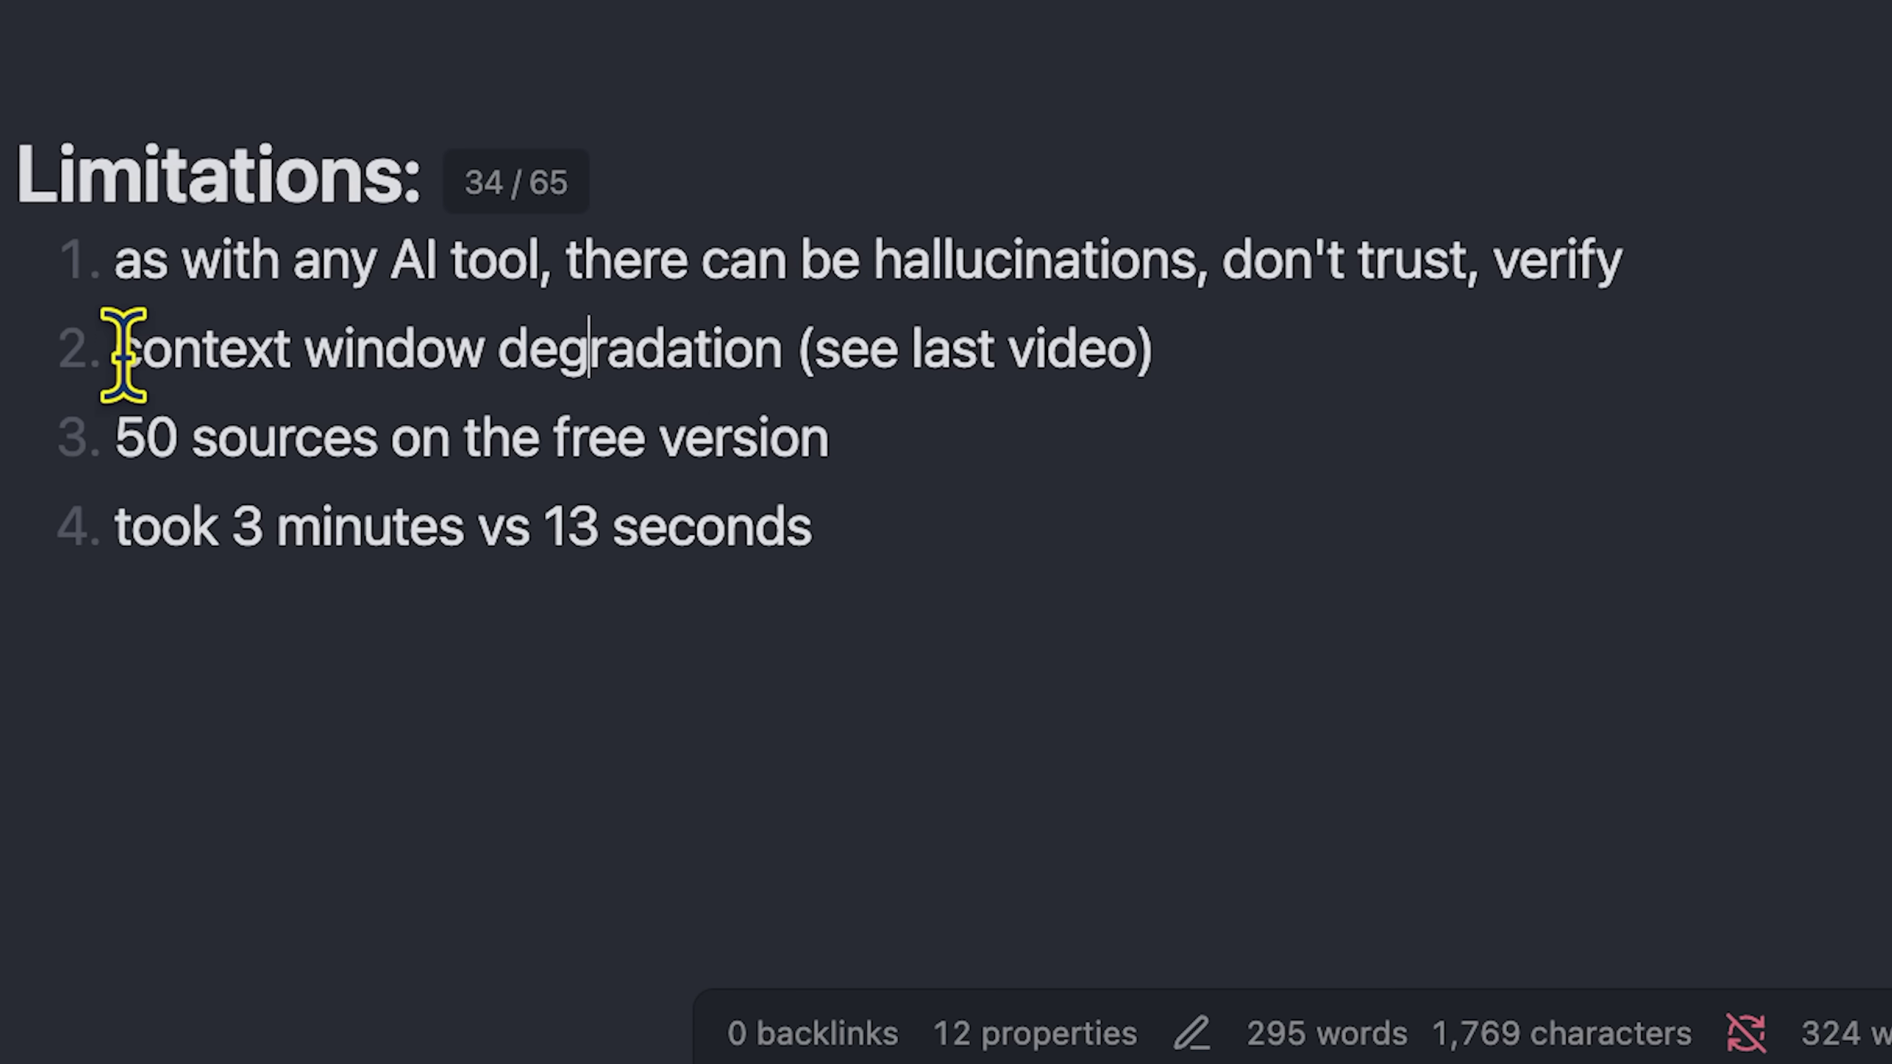
pyautogui.moveTo(117, 356); pyautogui.dragTo(793, 354)
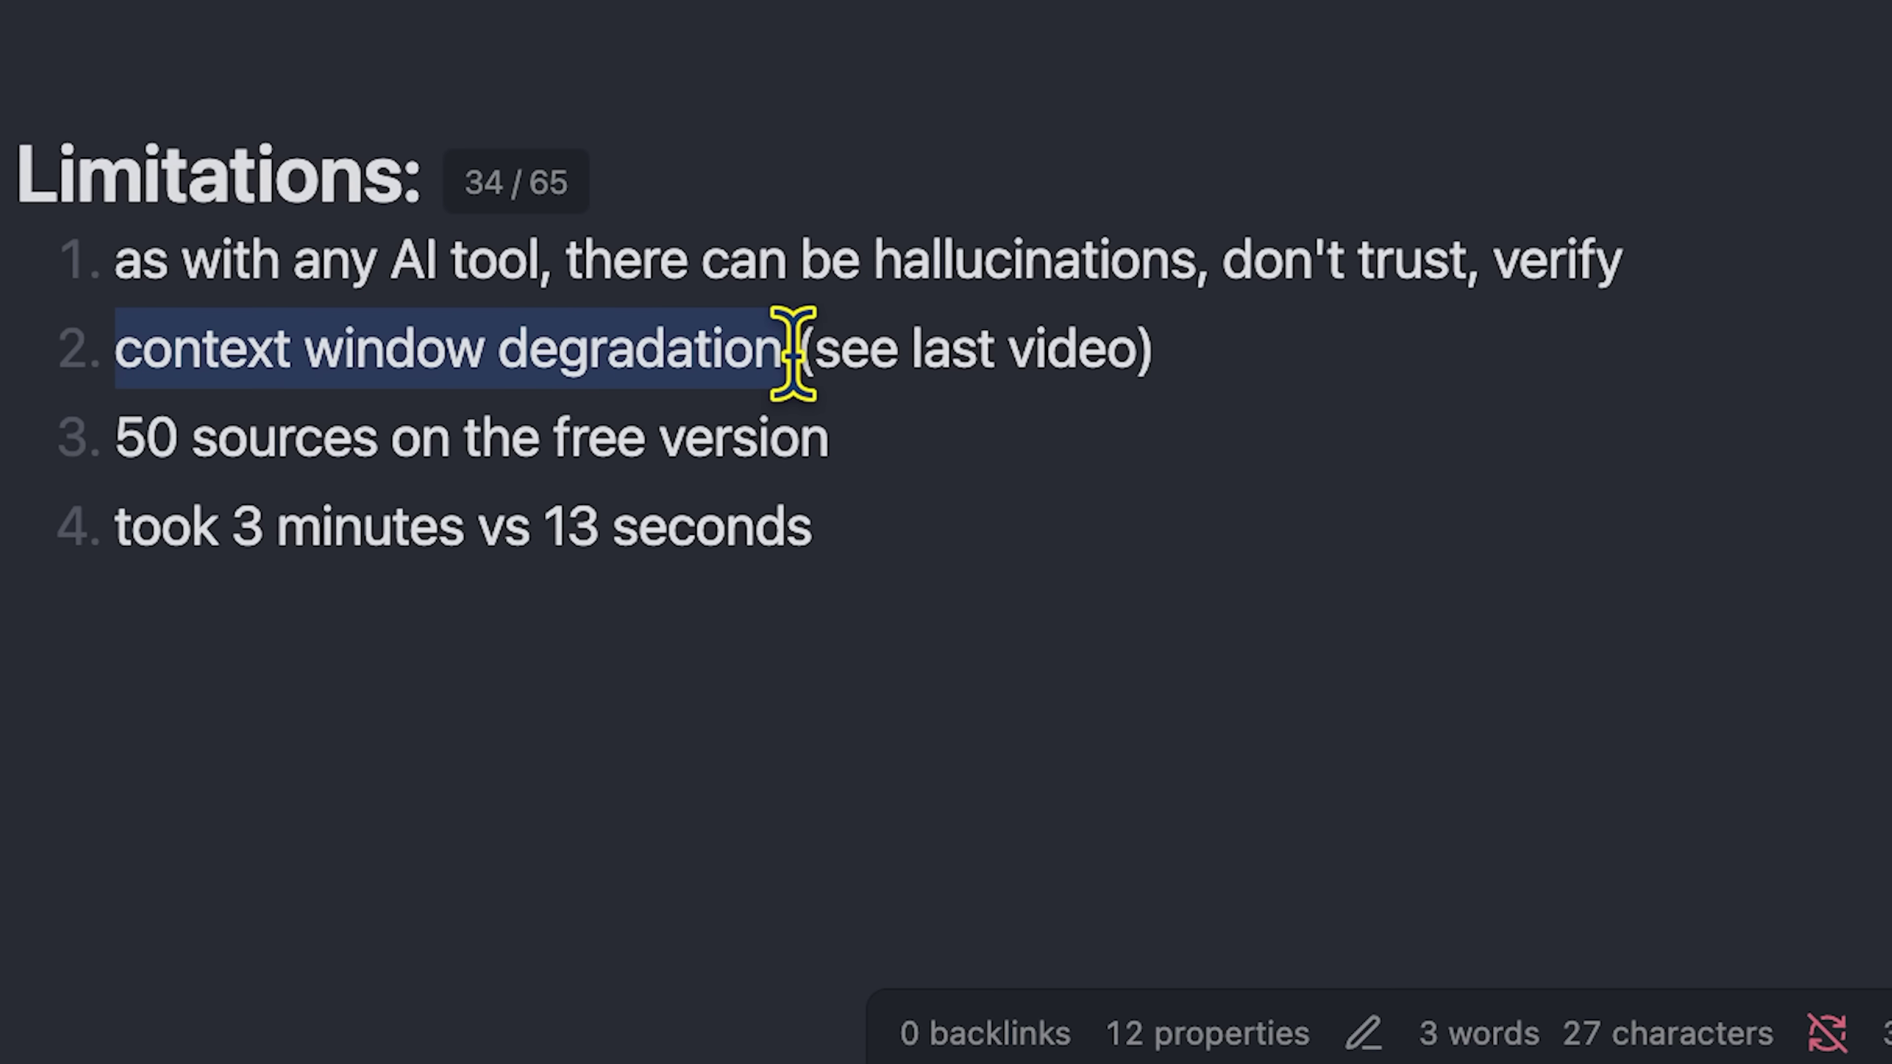
pyautogui.click(793, 354)
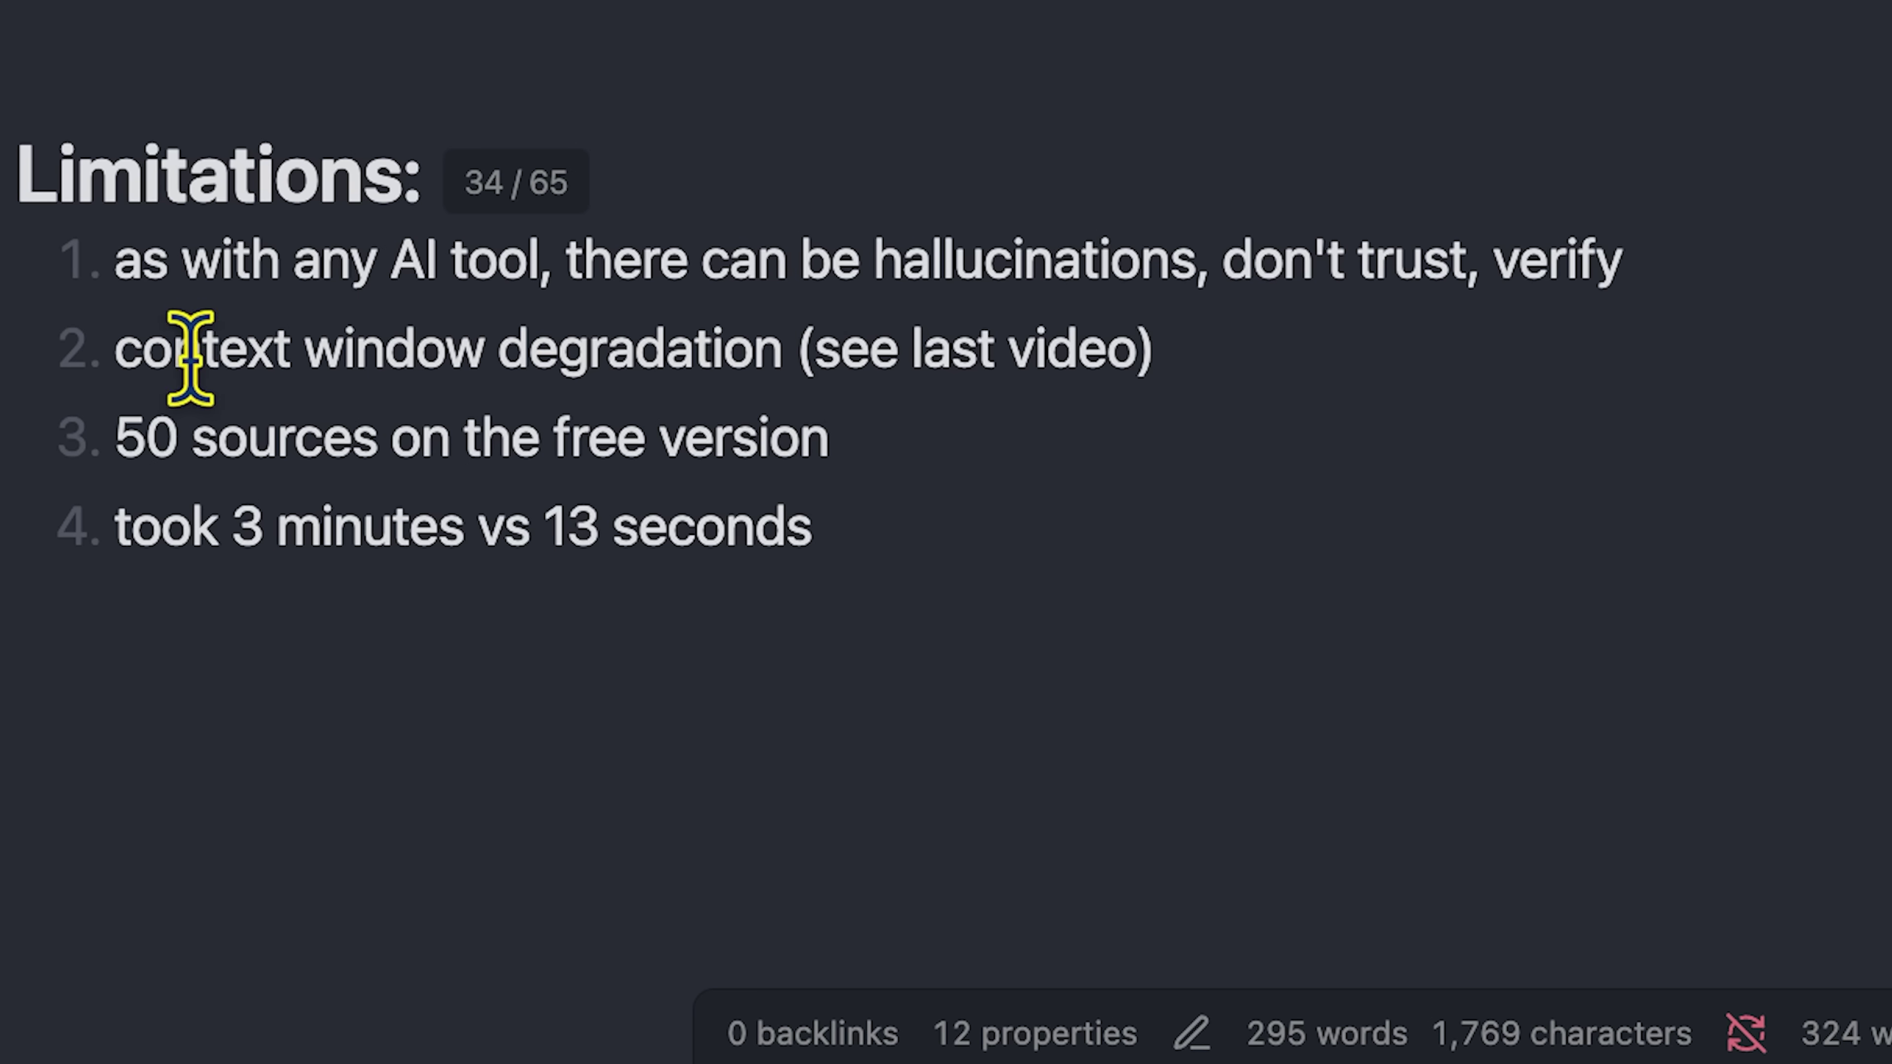
pyautogui.moveTo(123, 436); pyautogui.dragTo(840, 415)
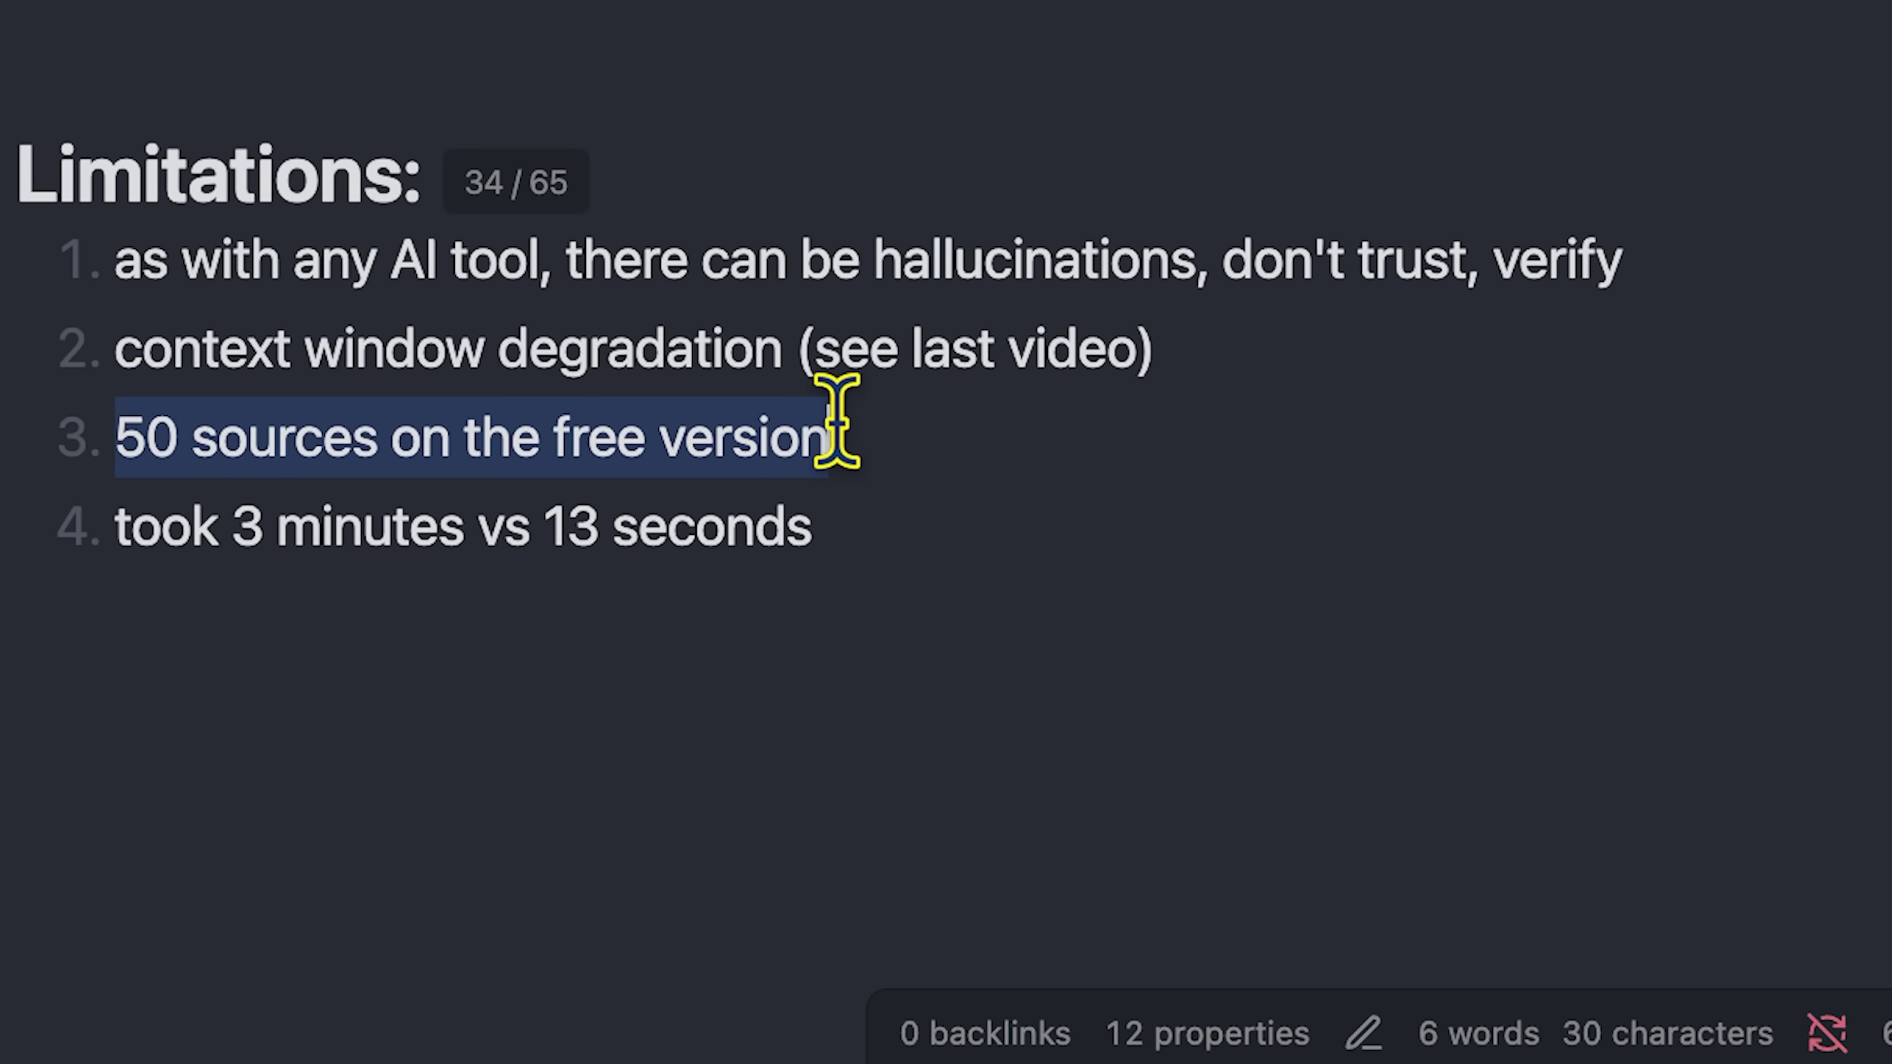
pyautogui.click(857, 415)
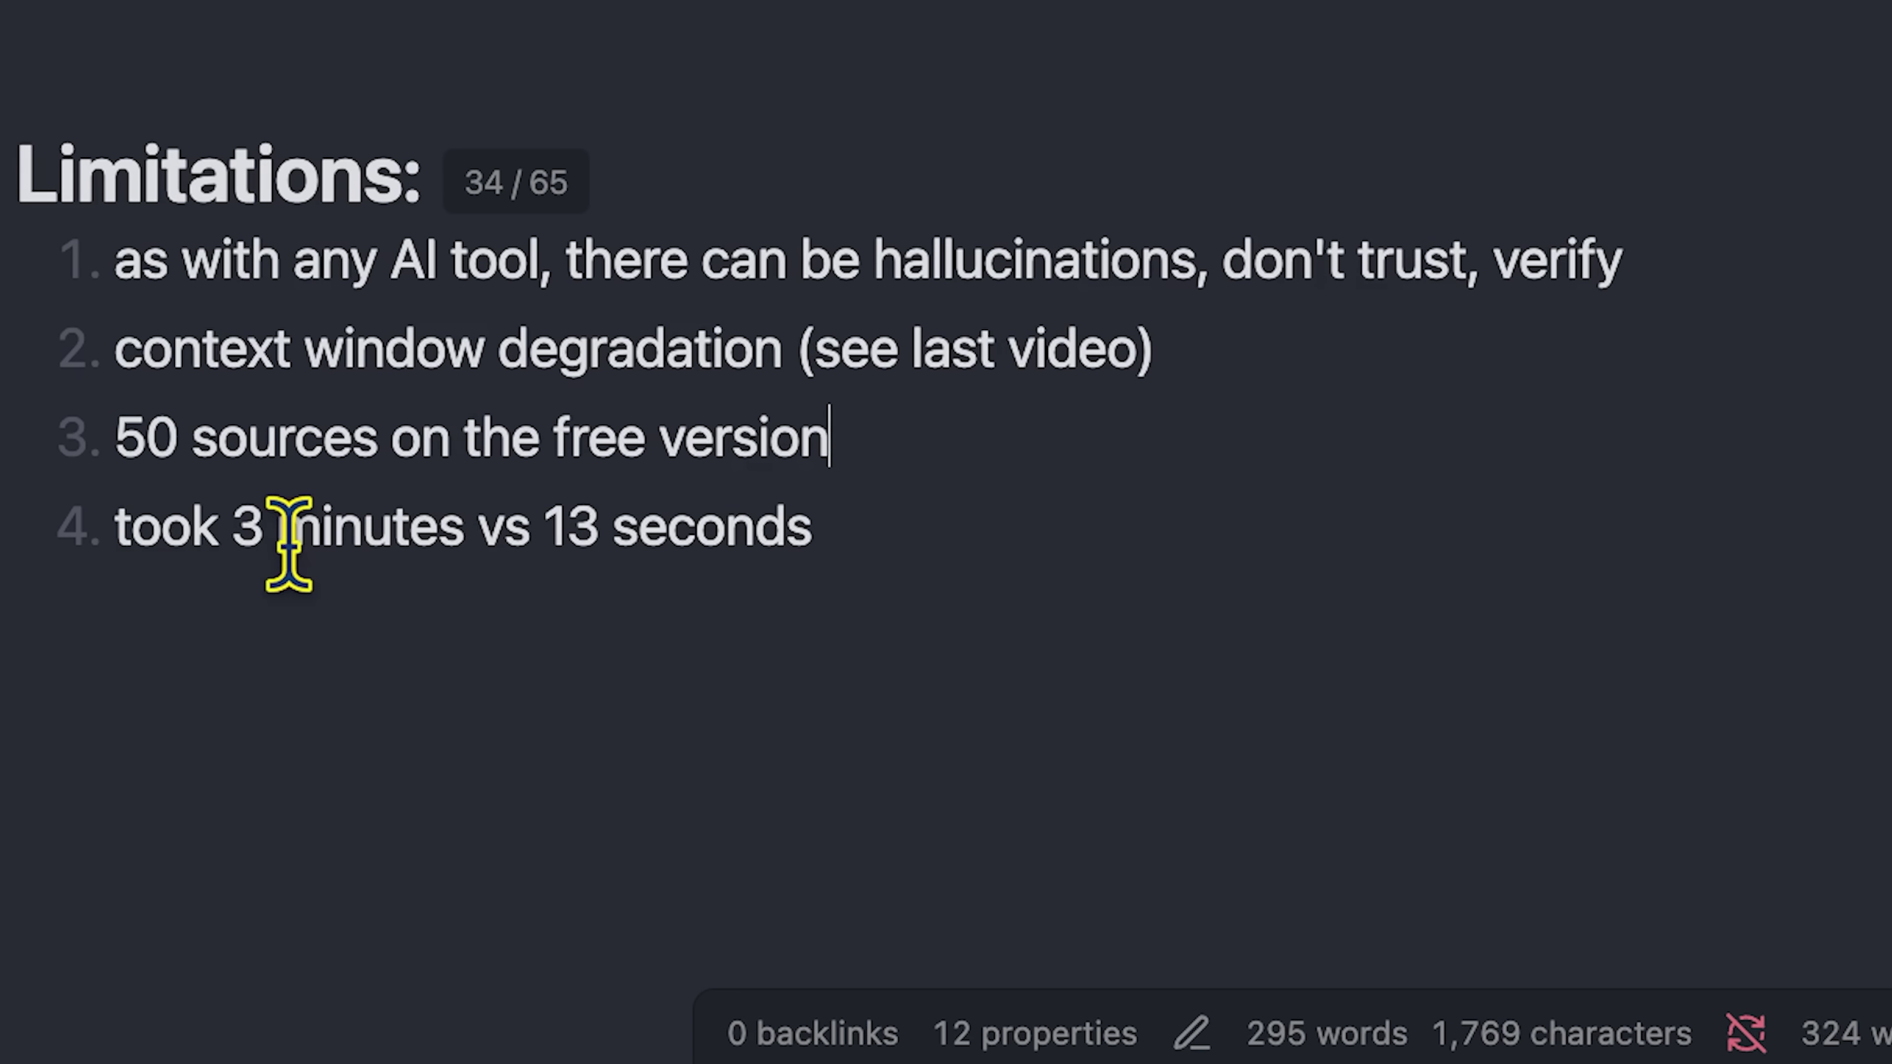
pyautogui.moveTo(114, 516); pyautogui.dragTo(819, 526)
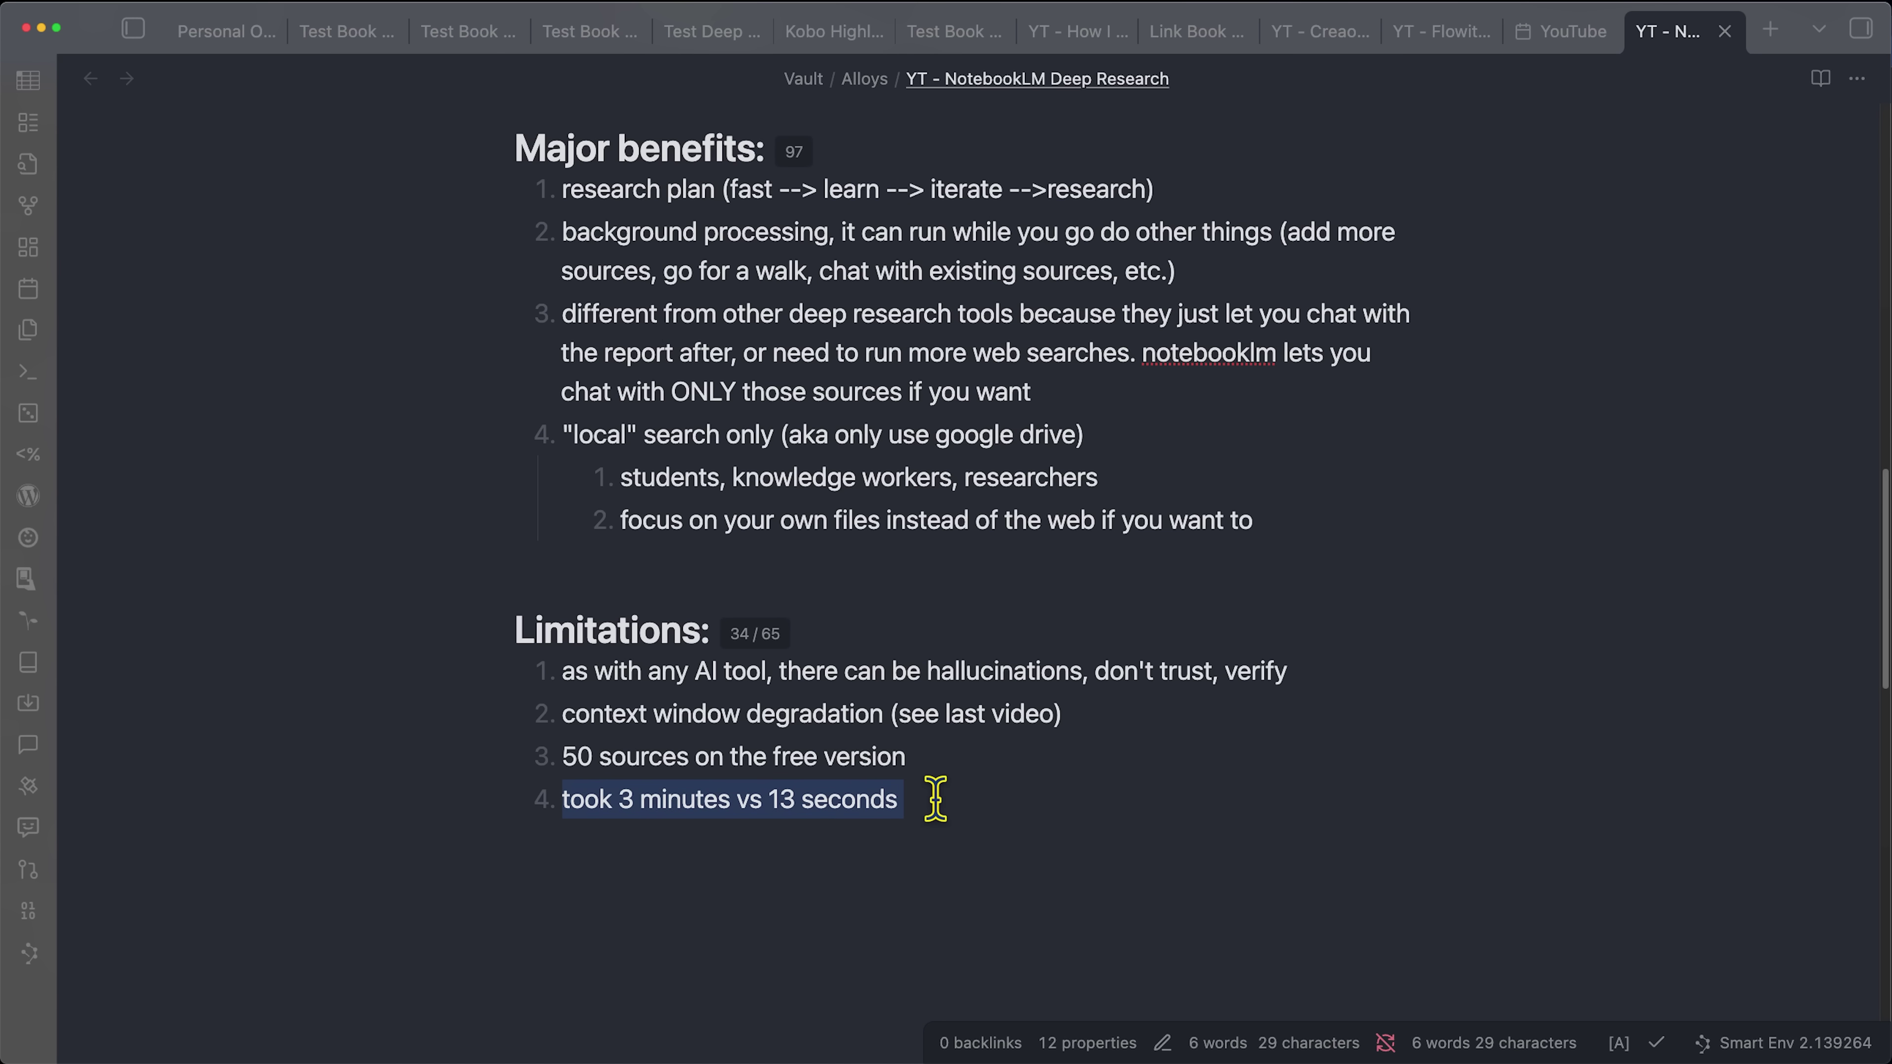
pyautogui.click(617, 801)
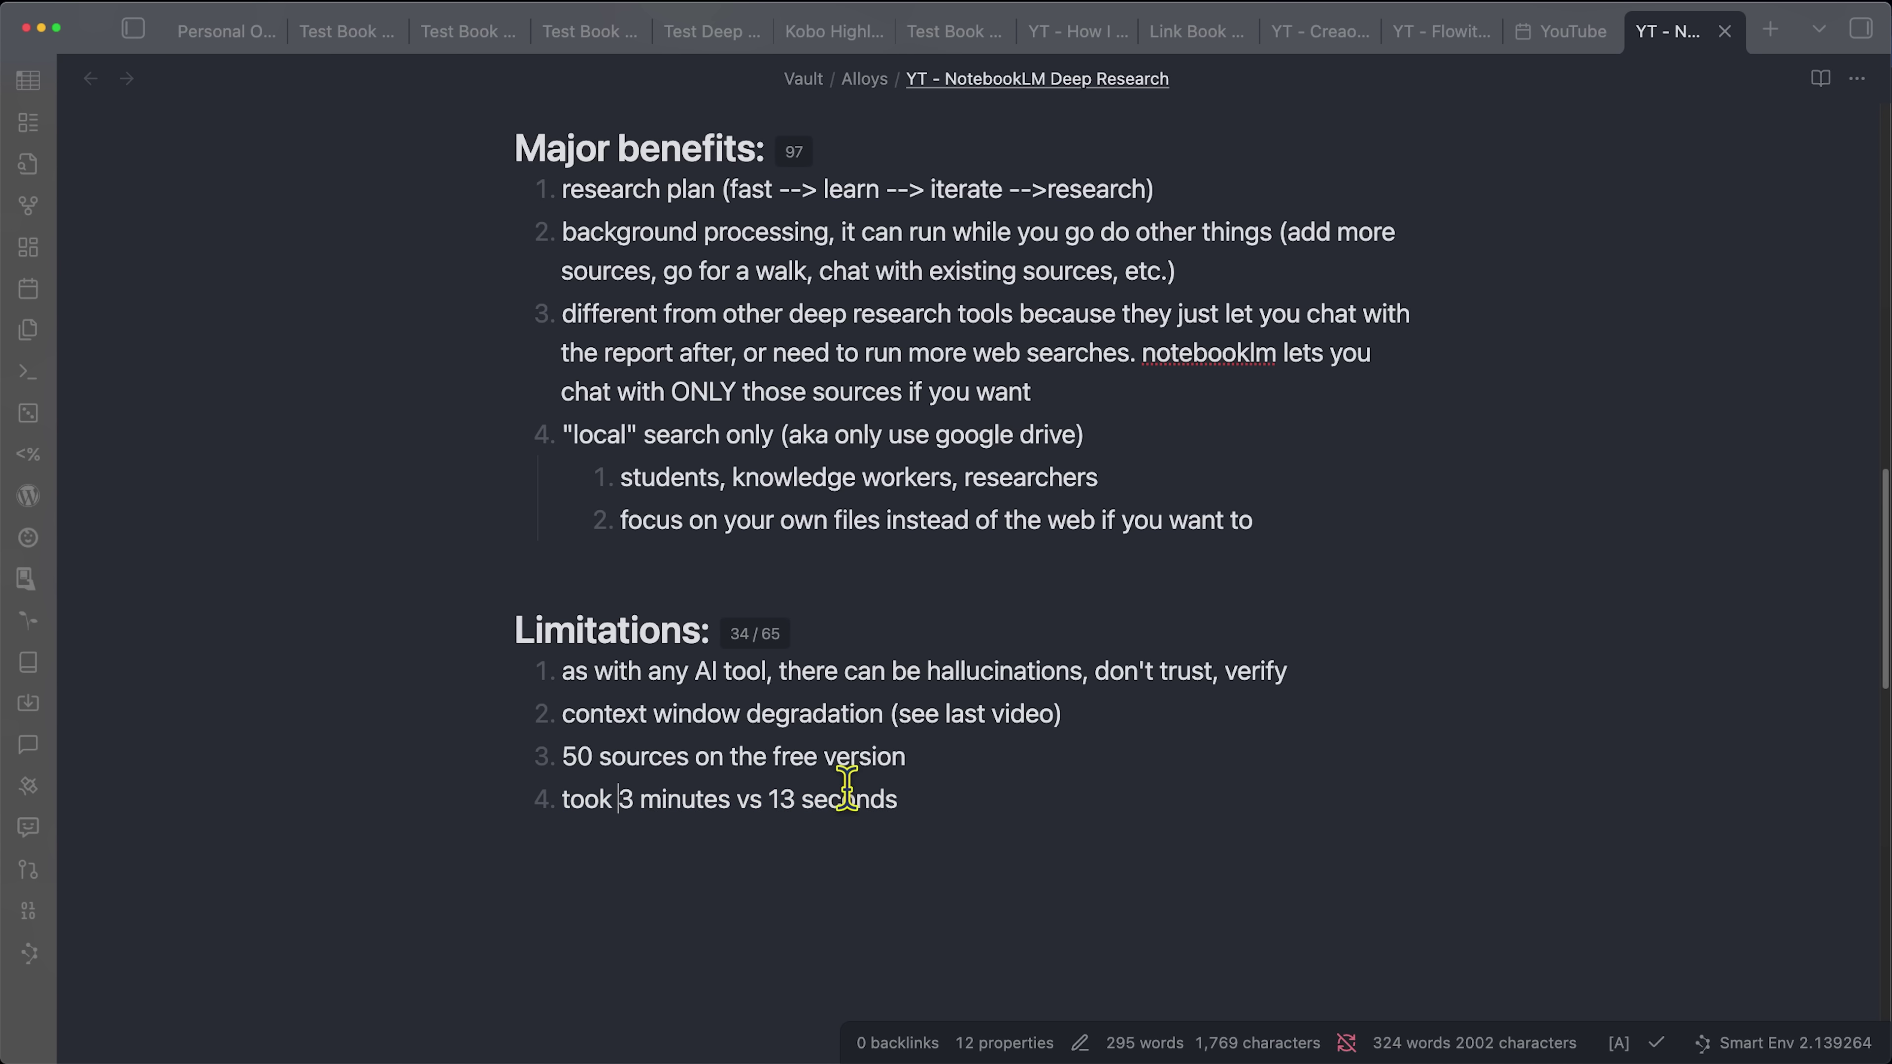
pyautogui.doubleClick(779, 800)
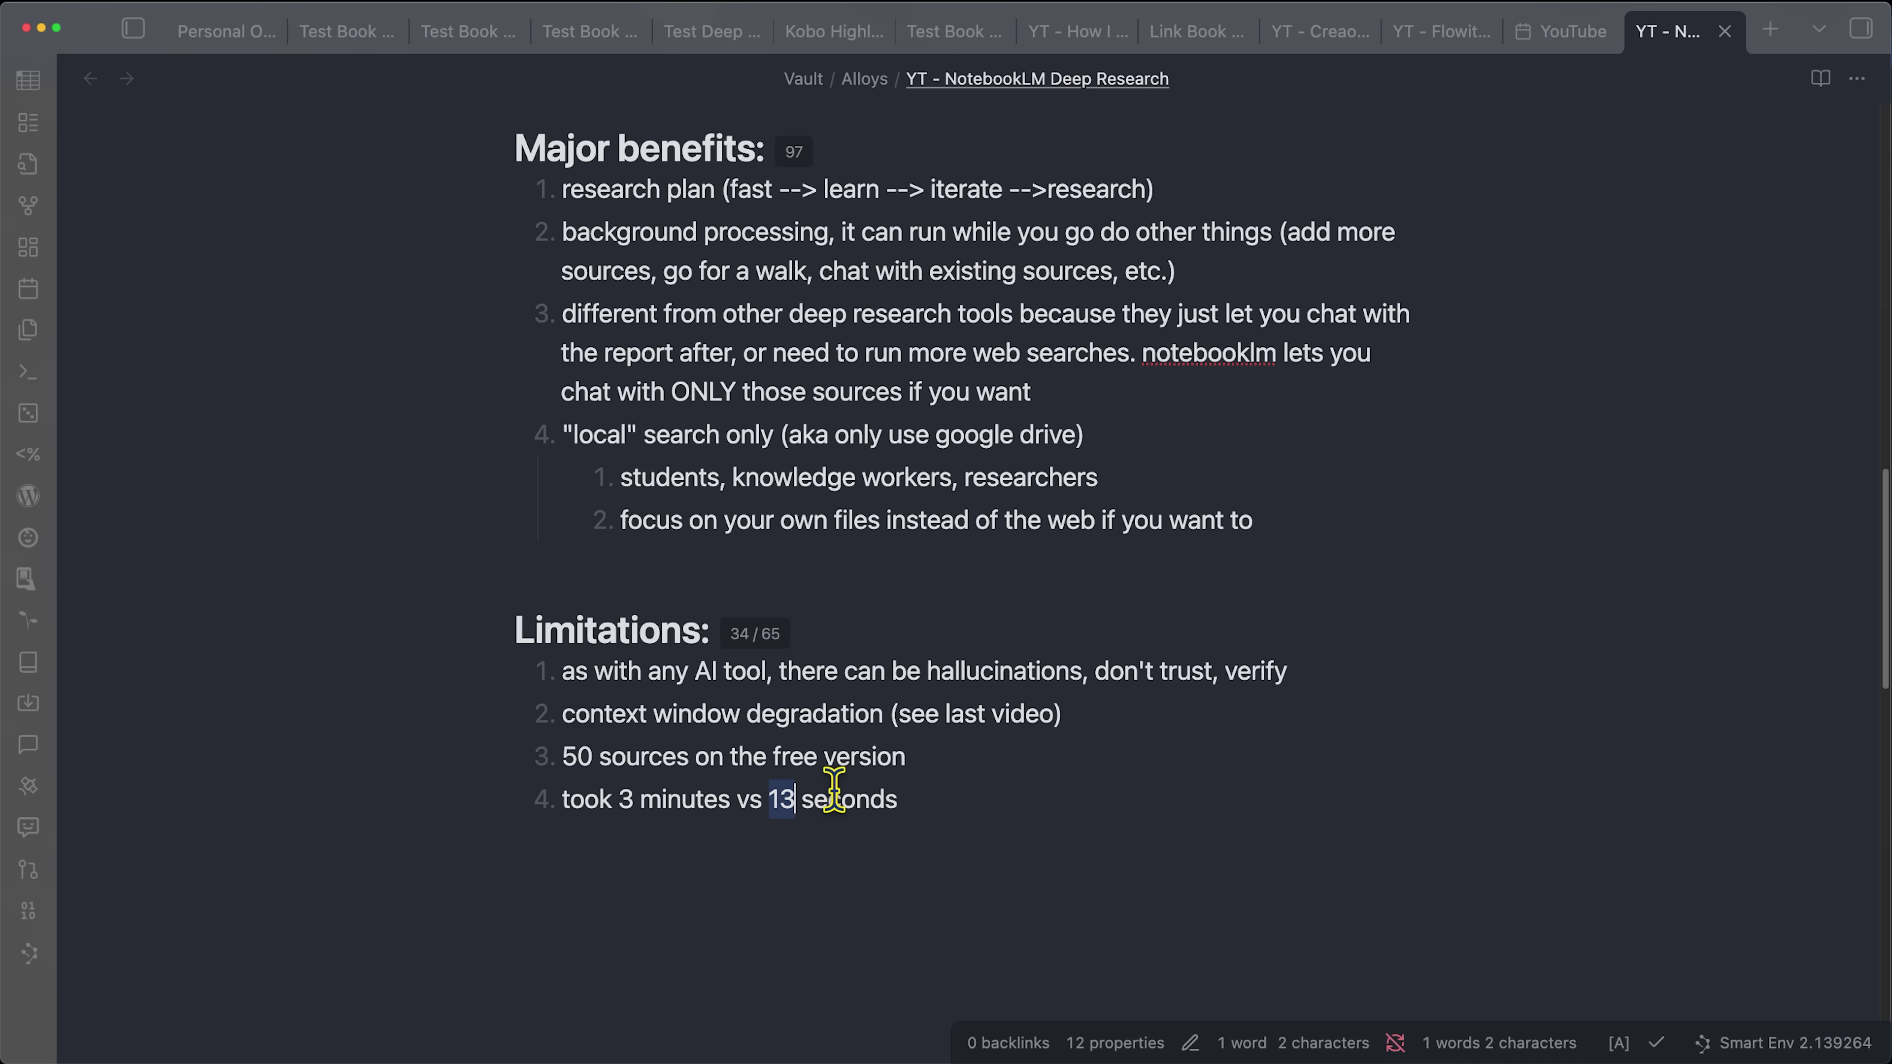
pyautogui.click(927, 773)
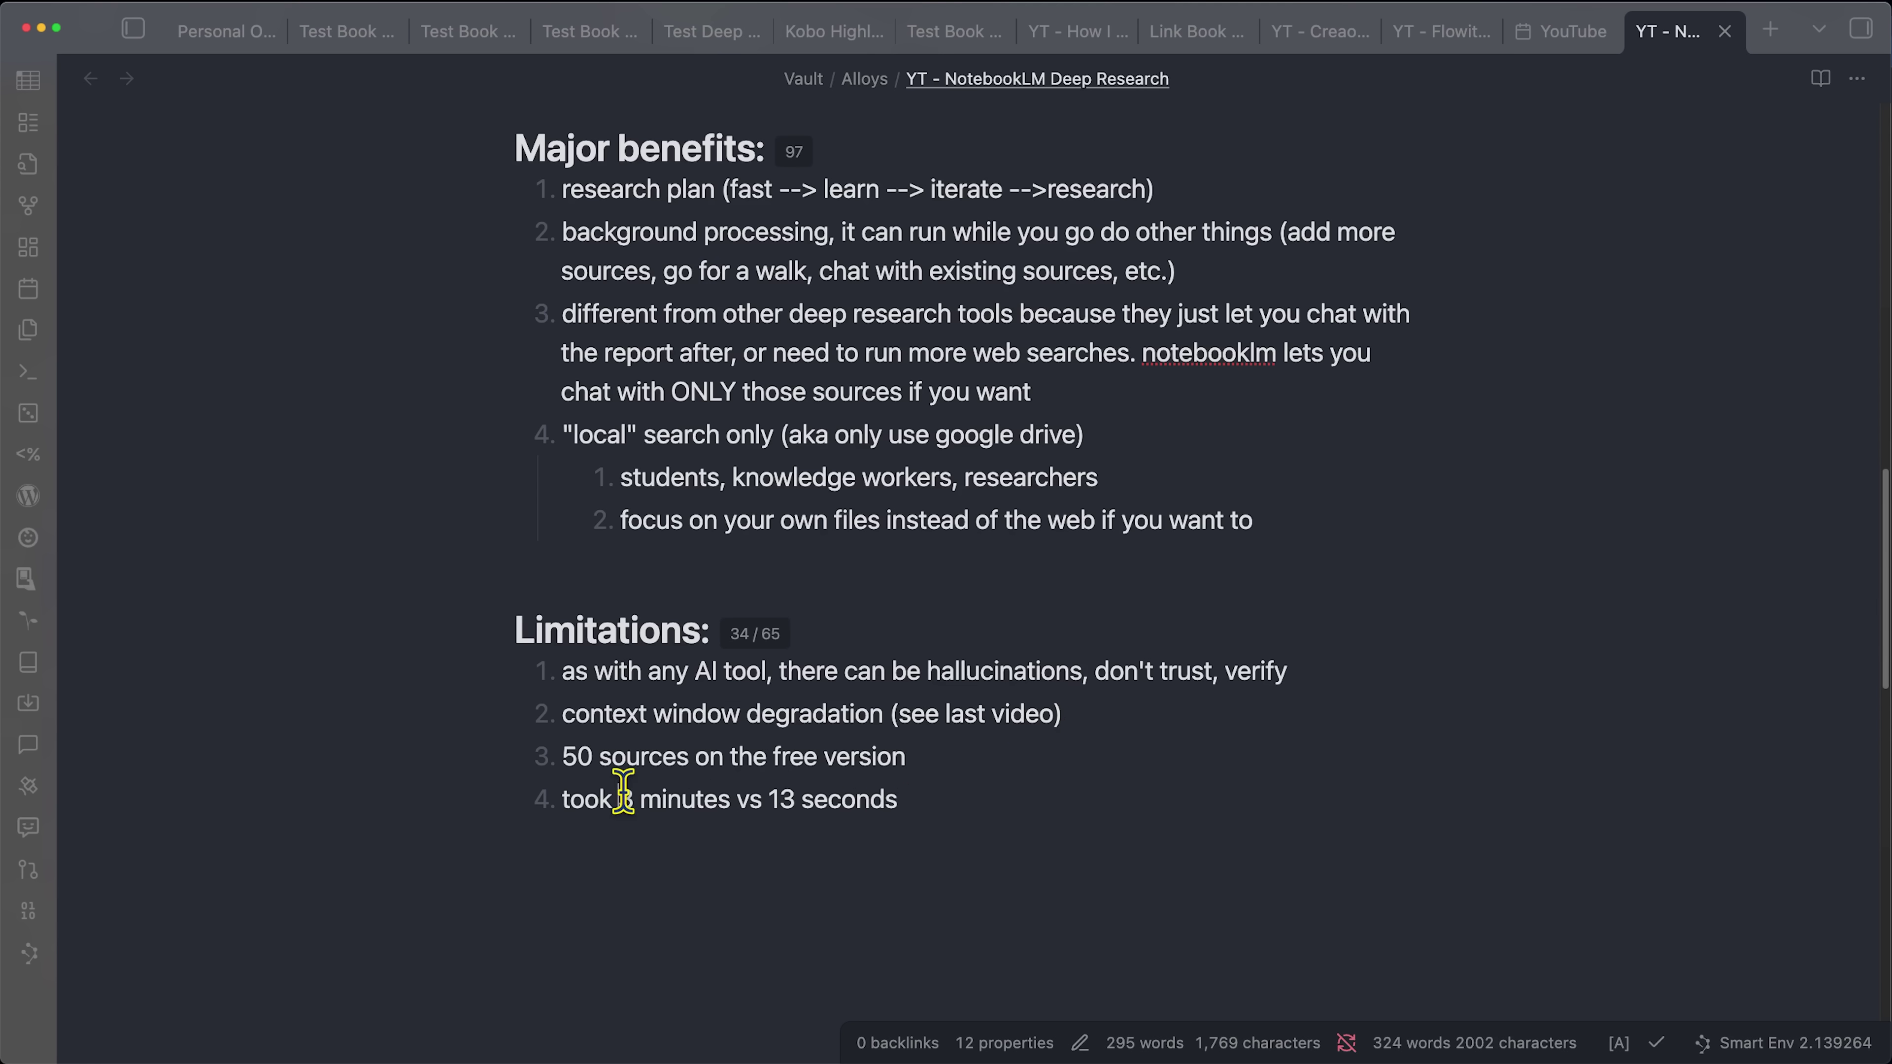
pyautogui.moveTo(620, 800); pyautogui.dragTo(921, 811)
pyautogui.click(921, 811)
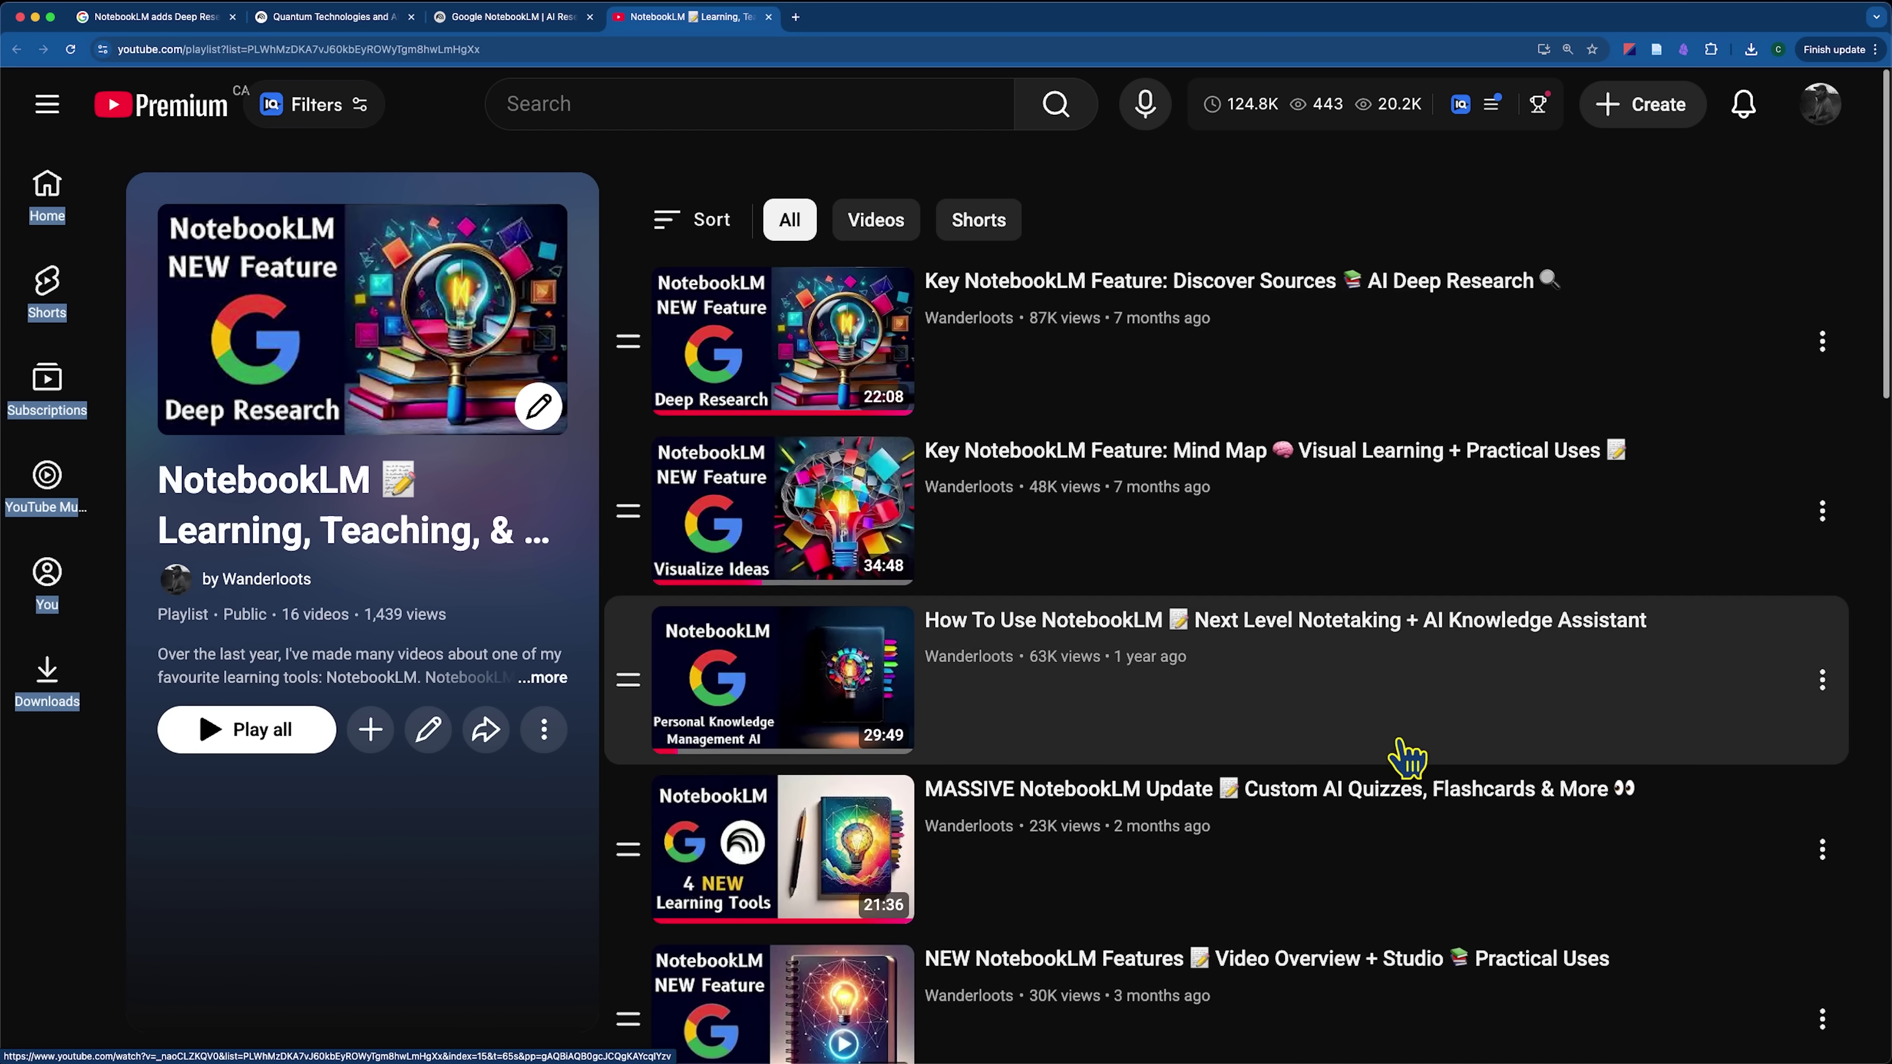
# Scroll down the 16-video NotebookLM playlist and back up to the top
pyautogui.scroll(-15, 487, 581)
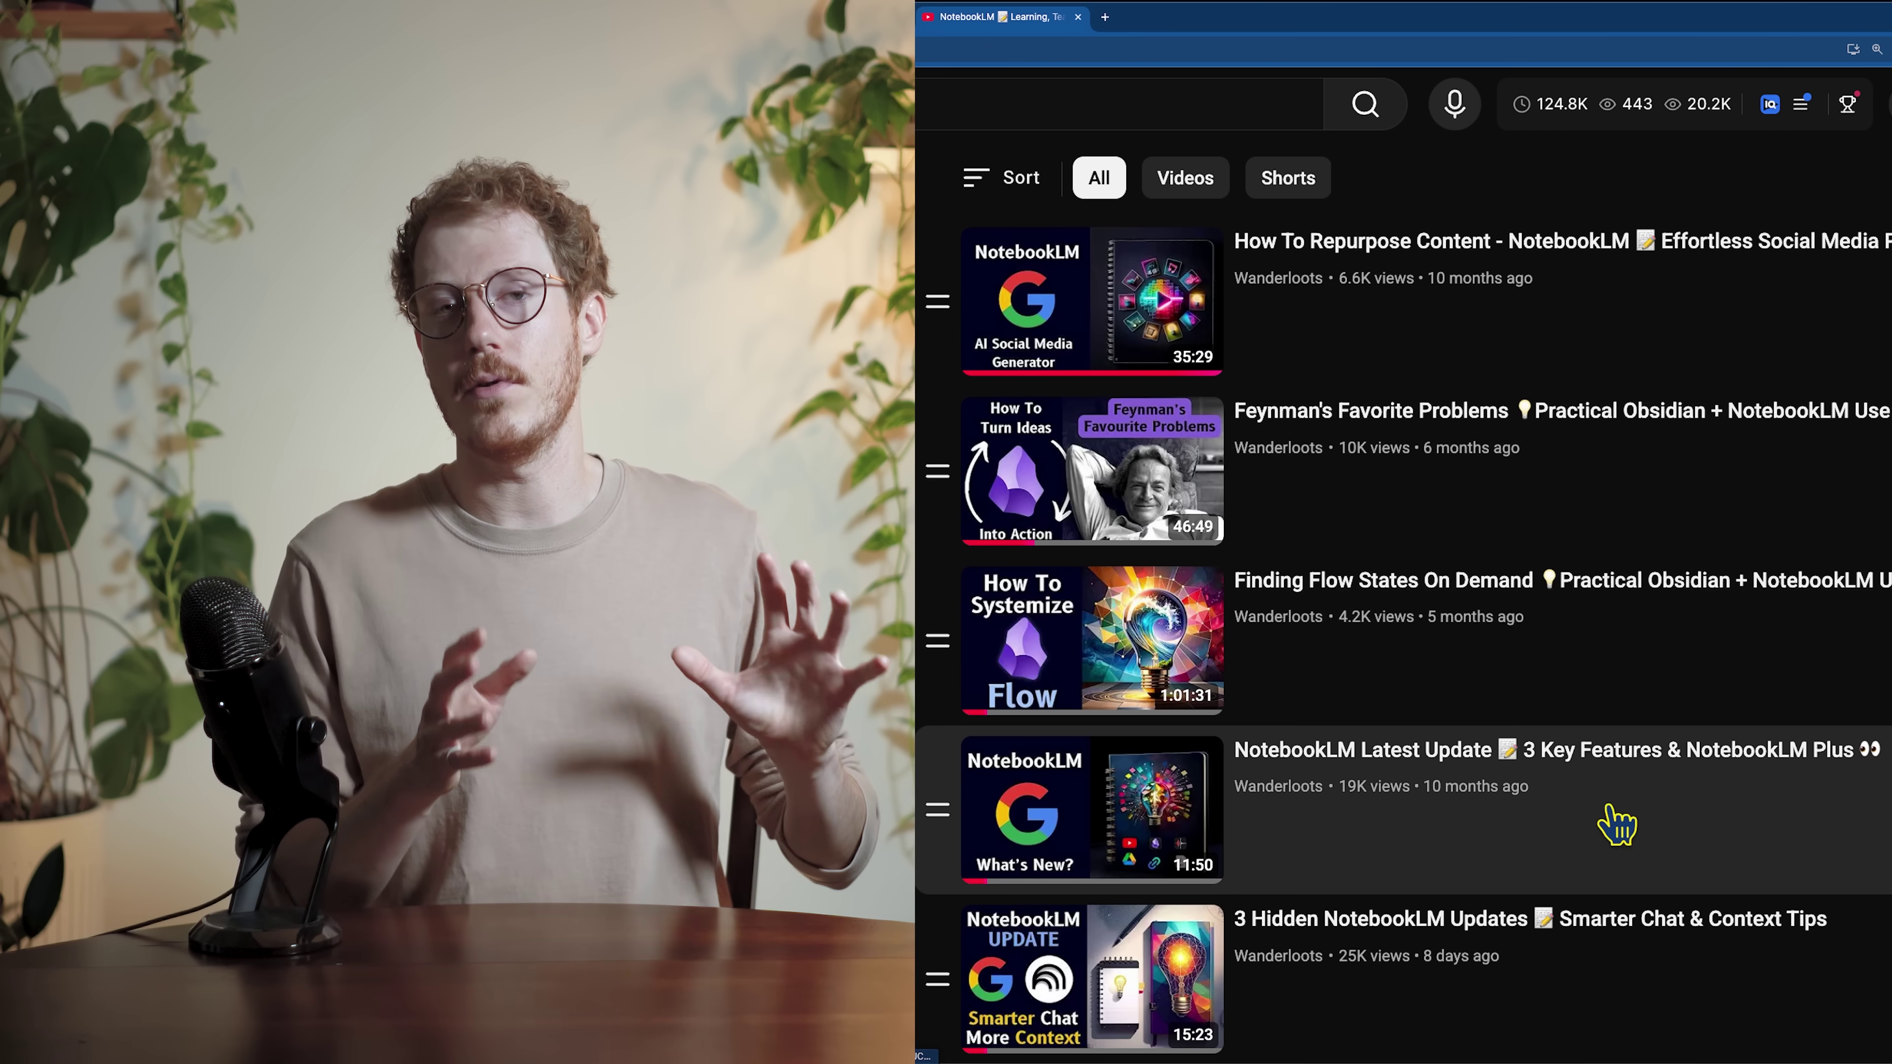
pyautogui.scroll(8, 1713, 760)
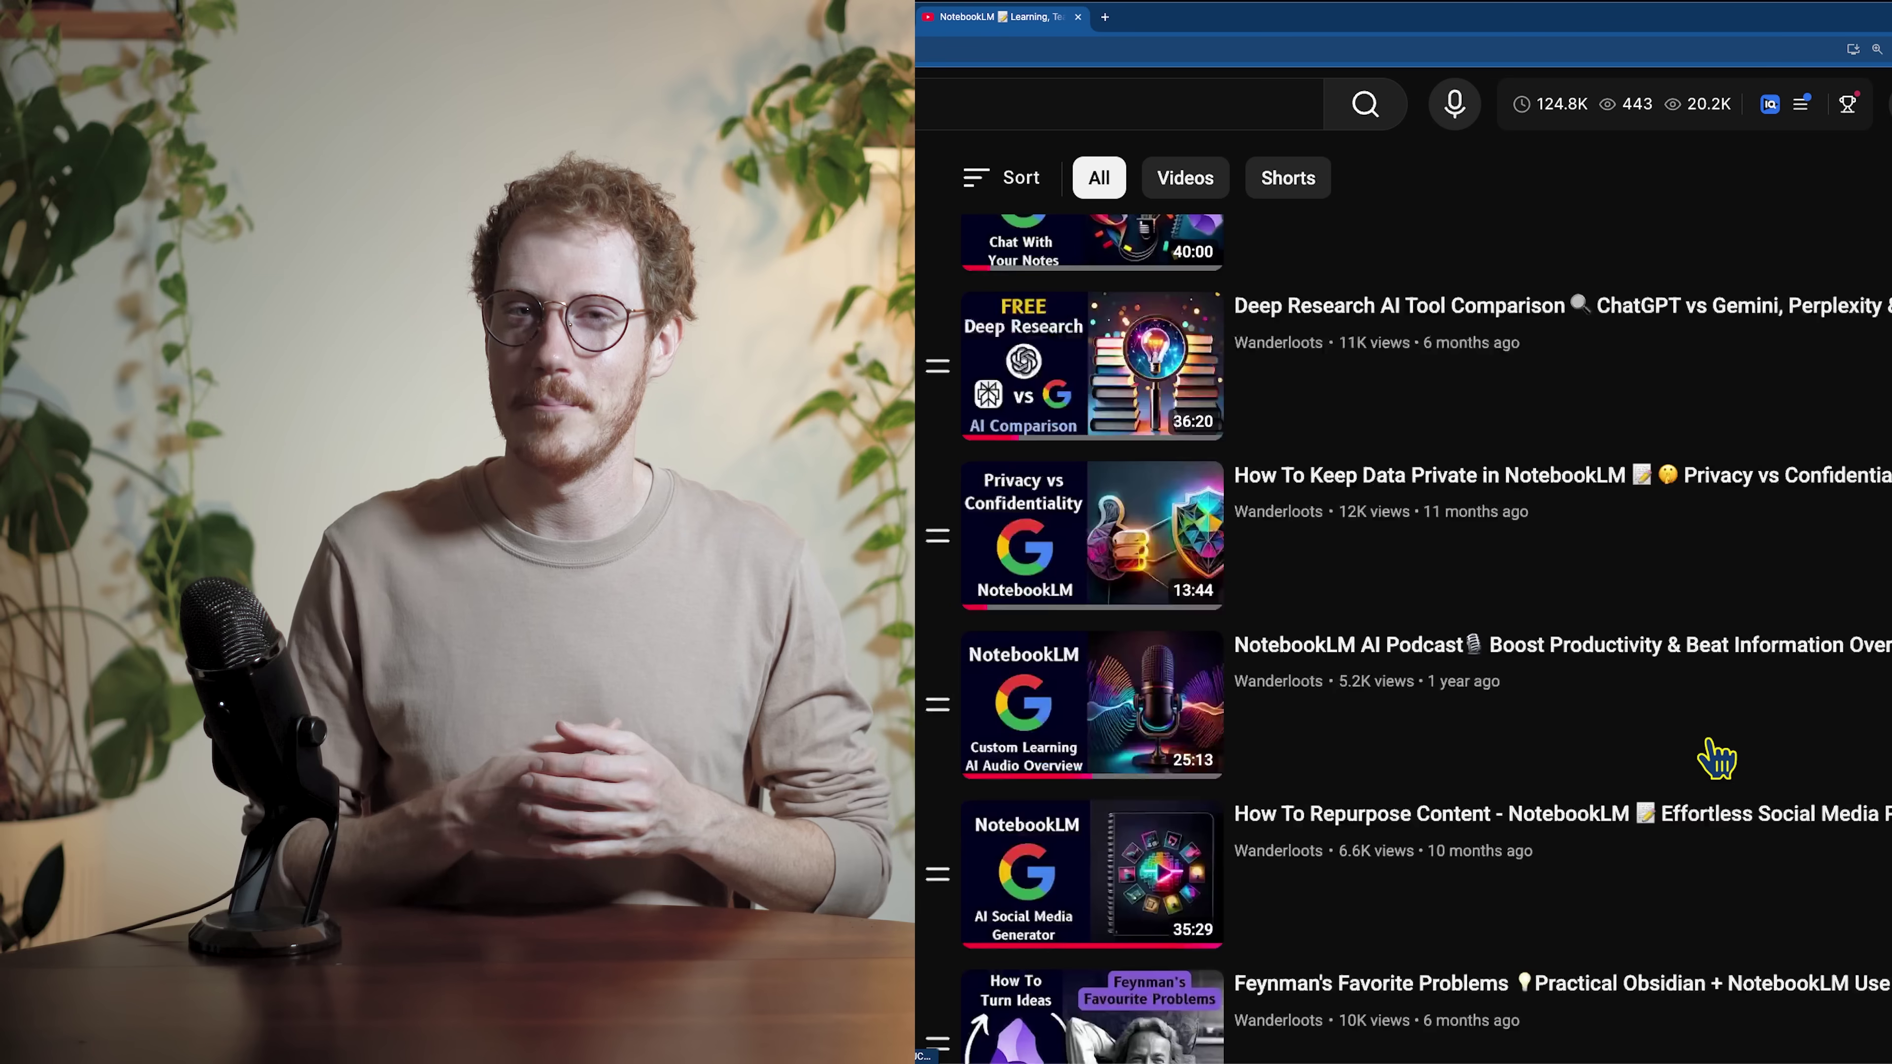